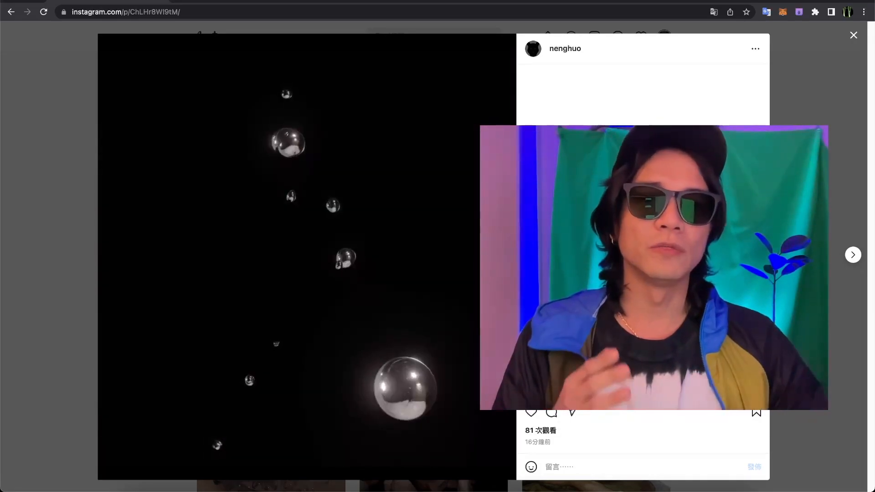
Read the v1.2 release notes on the NH_CTM_v1/v1+ Gumroad page, particularly the new Resample Mode entry.
left_click(347, 3)
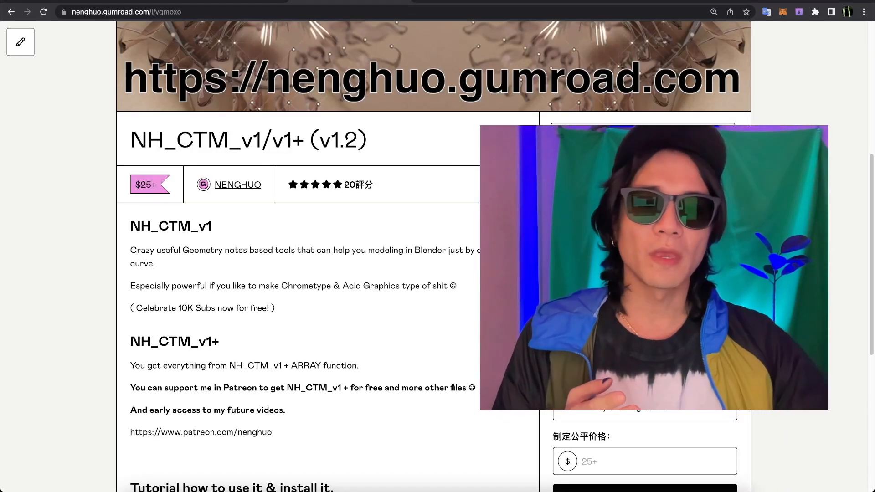
scroll(404, 293, "down", 7)
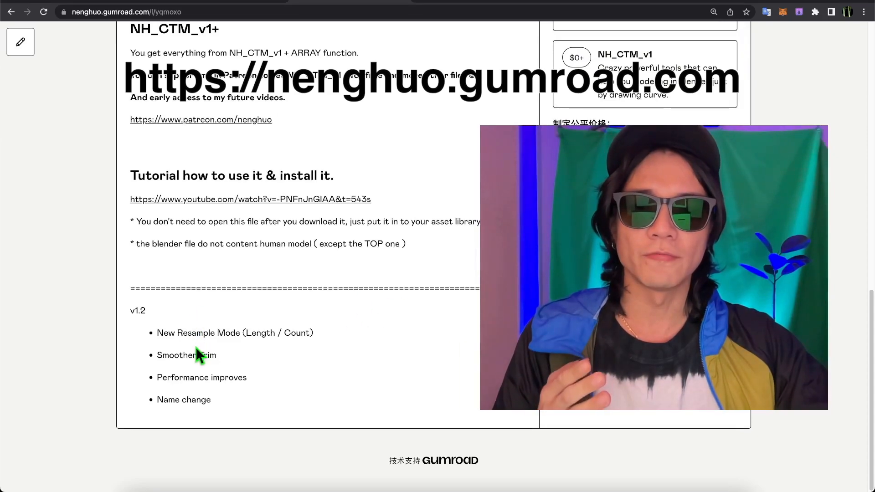
left_click_drag(177, 333, 213, 333)
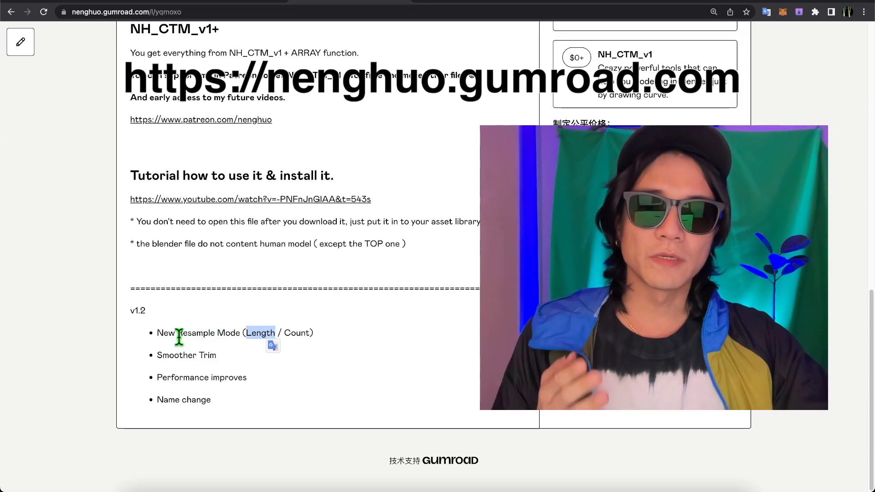
left_click(179, 339)
left_click_drag(176, 333, 240, 337)
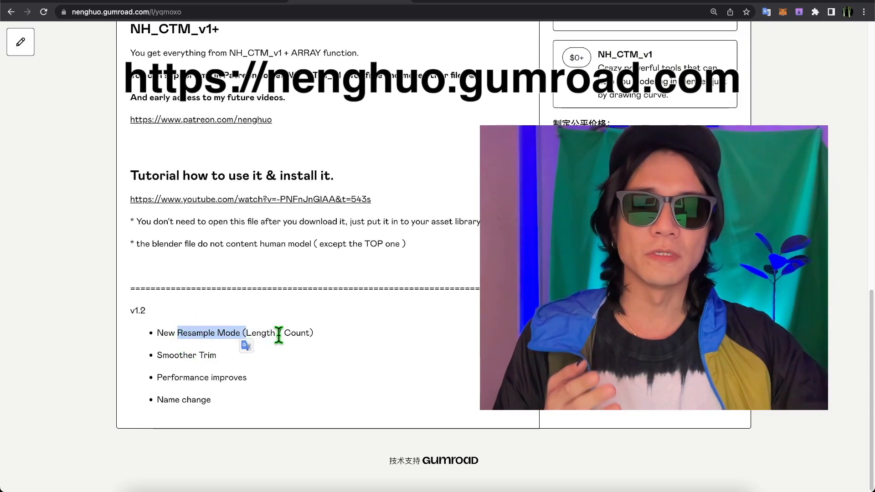
left_click_drag(284, 334, 307, 337)
left_click(372, 337)
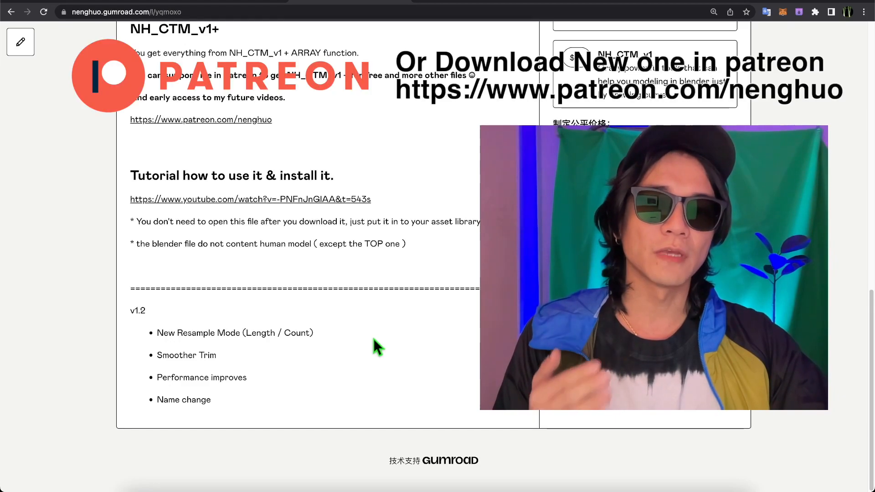
scroll(383, 337, "up", 1)
scroll(386, 335, "up", 5)
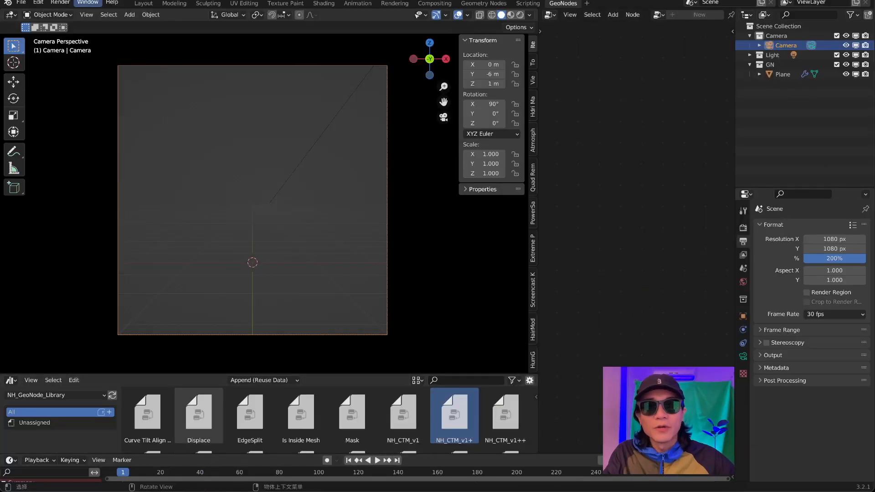
Switch to Blender, add a text object rotated 90° about X, and shift it about -1.63 m along X.
key("shift+a")
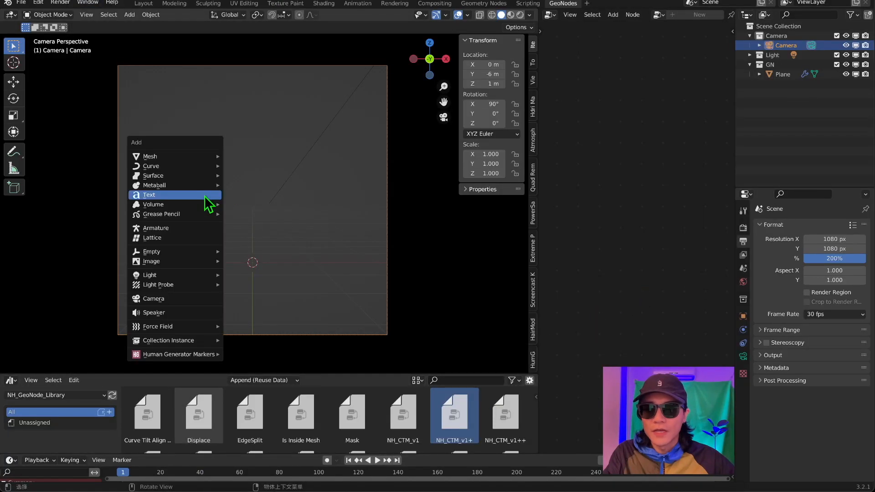
key("Escape")
key("shift+a")
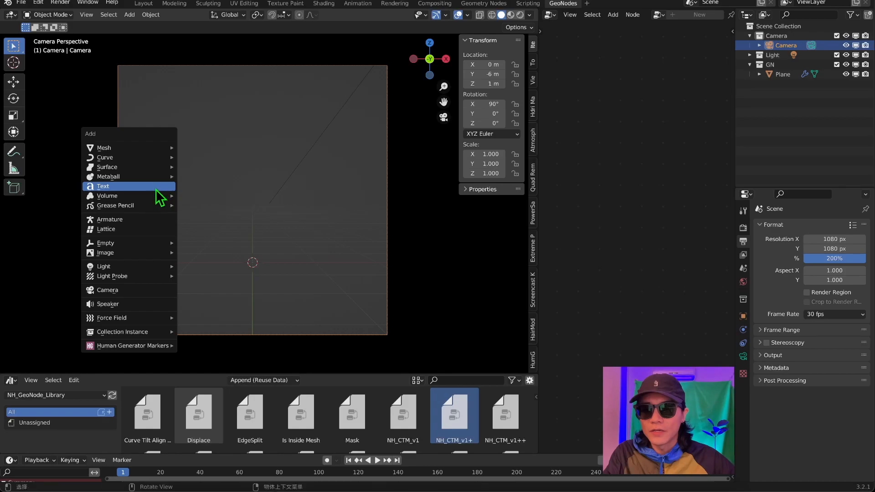
left_click(162, 197)
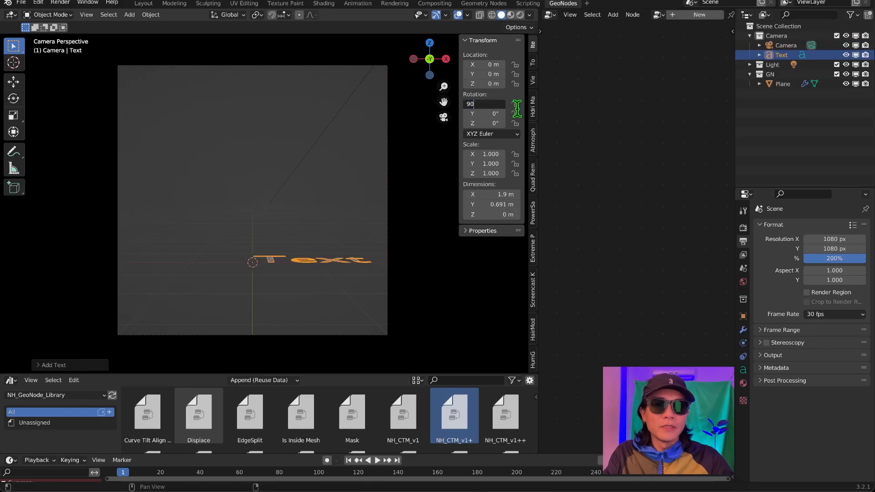
key("Return")
key("g")
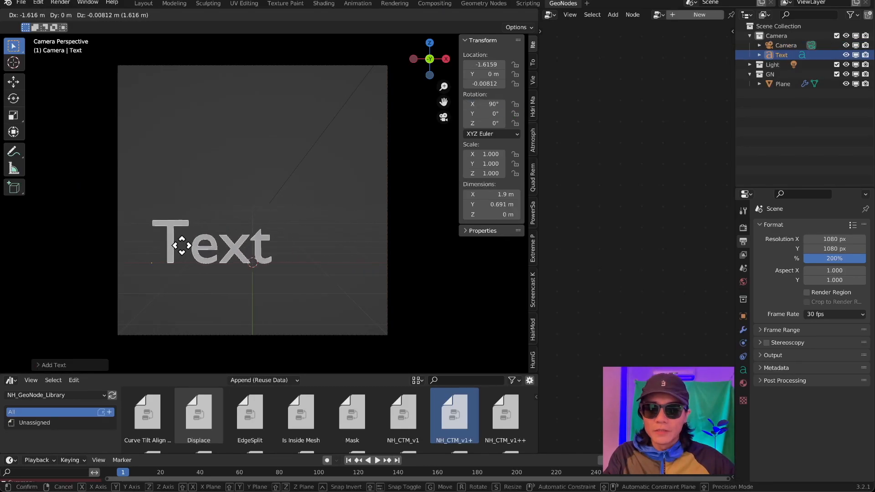
key("x")
left_click(180, 247)
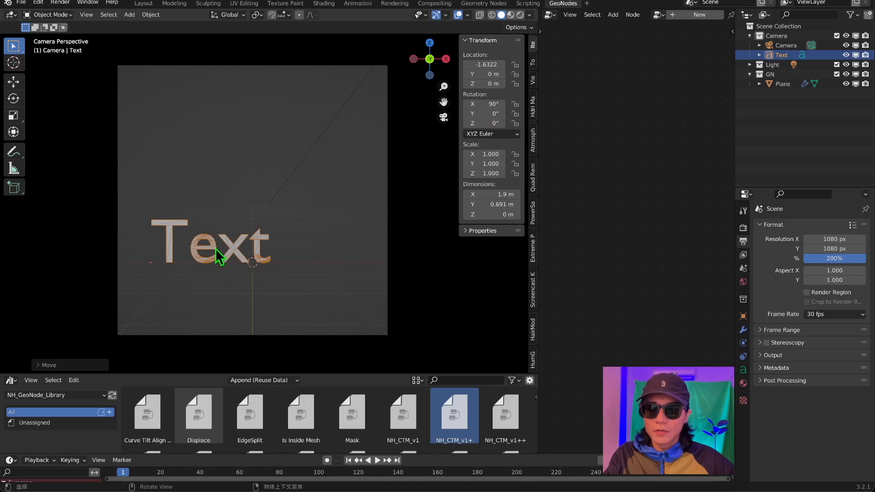
Replace the default text with "NENG" on the first line and "HUO" on the second.
key("Tab")
key("BackSpace")
key("BackSpace")
key("BackSpace")
key("BackSpace")
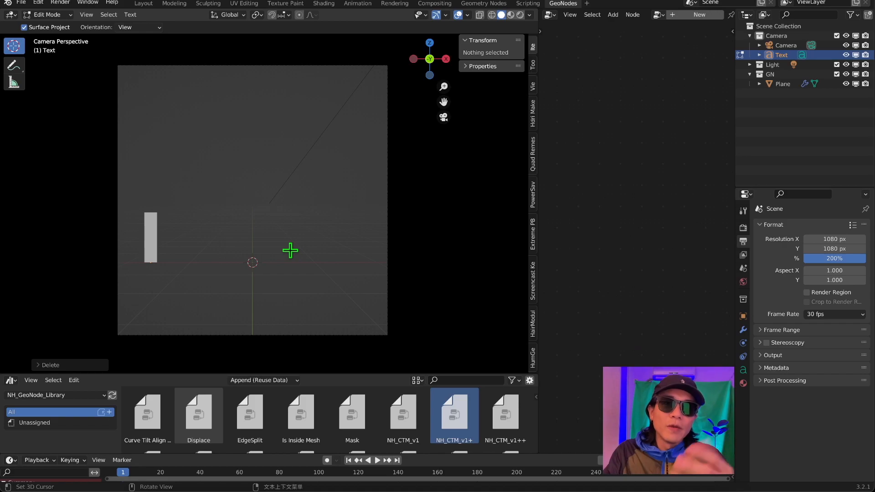
type("NENG")
key("Return")
type("HUO")
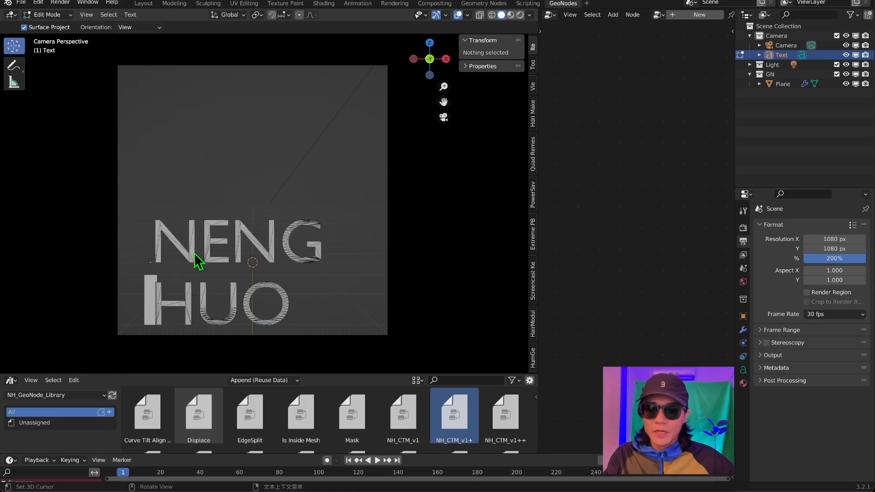
key("Tab")
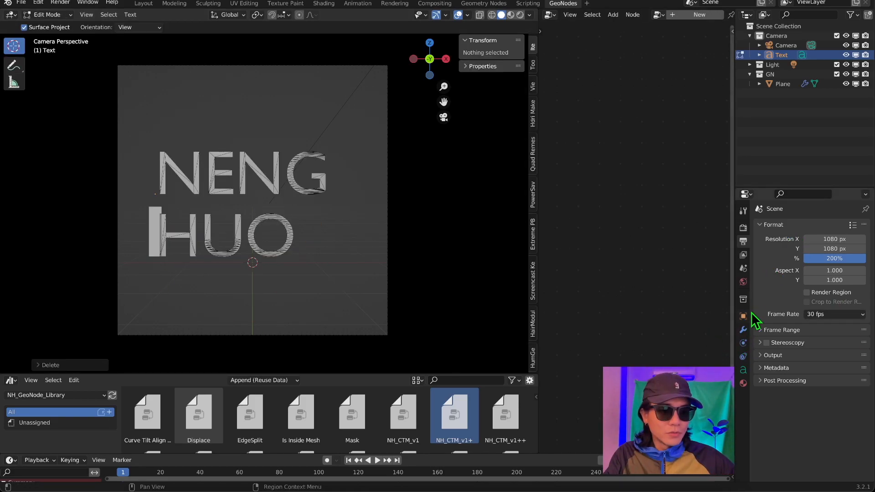
Centre-align the text with character, word and line spacing of 0.9, and reposition it around the middle of the camera frame.
left_click(743, 371)
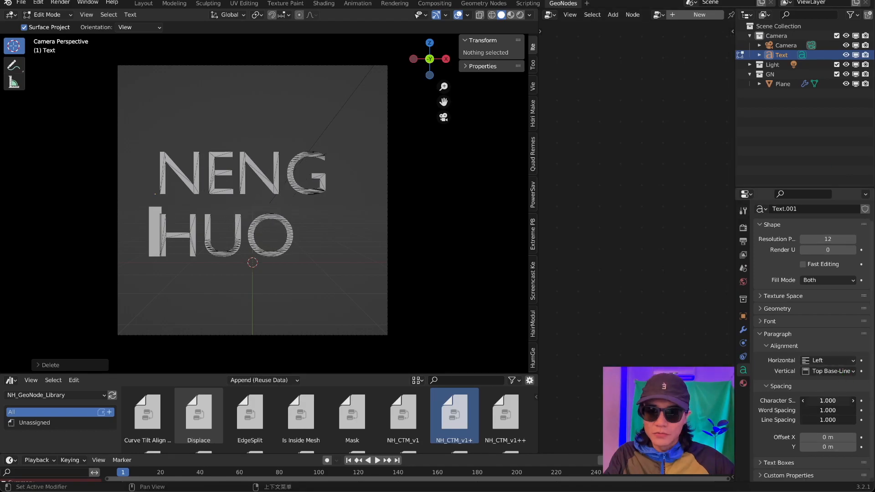
left_click_drag(828, 419, 817, 419)
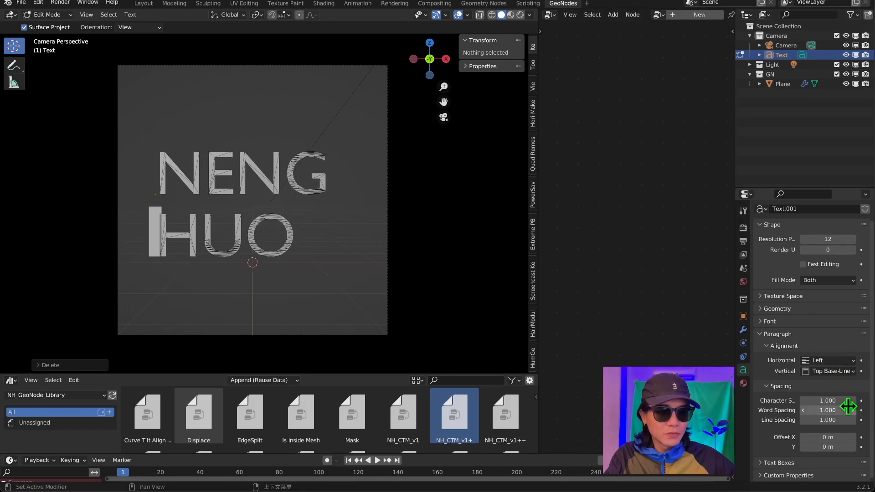
key("Tab")
key("Tab")
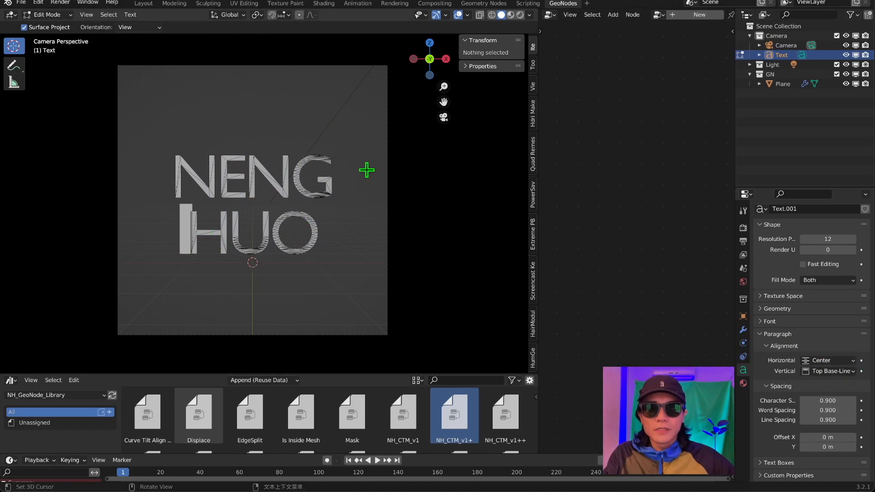
key("Tab")
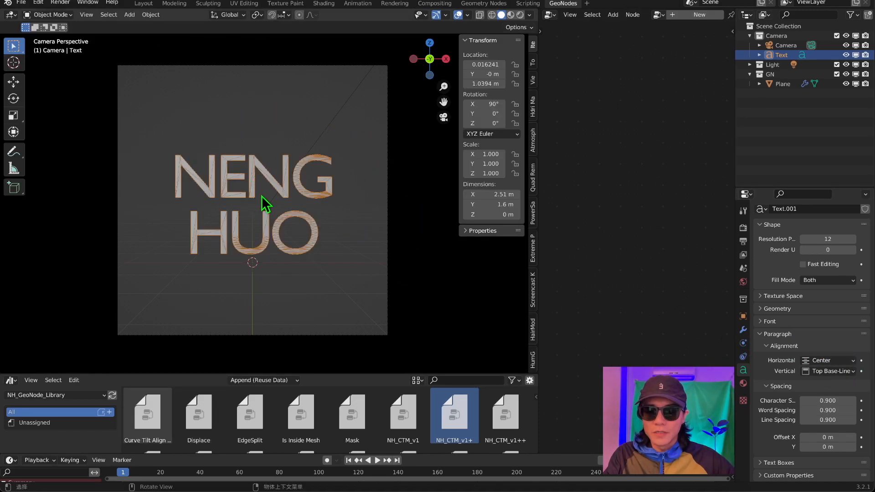
Scale the text uniformly to 1.45 so it fills the camera frame, and deselect it.
key("s")
left_click(273, 232)
key("alt+a")
middle_click_drag(273, 233, 198, 253)
left_click(443, 117)
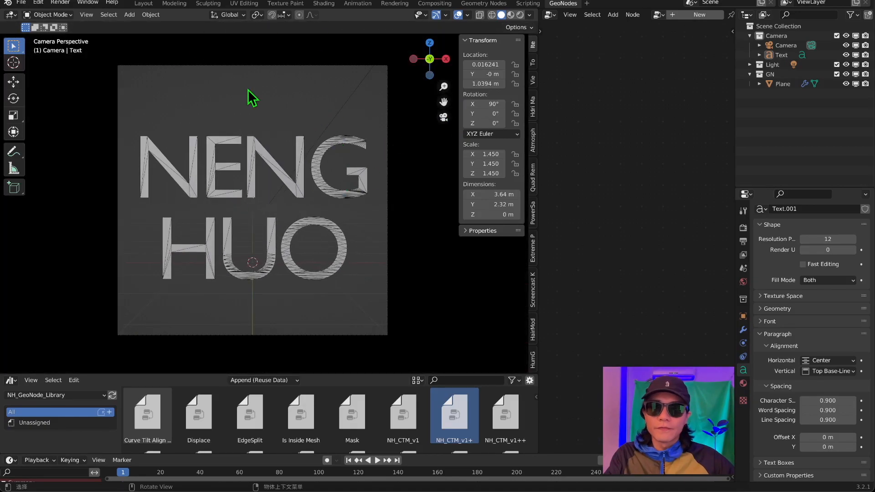
Add a Bezier curve object and delete its default points in Edit Mode.
key("shift+a")
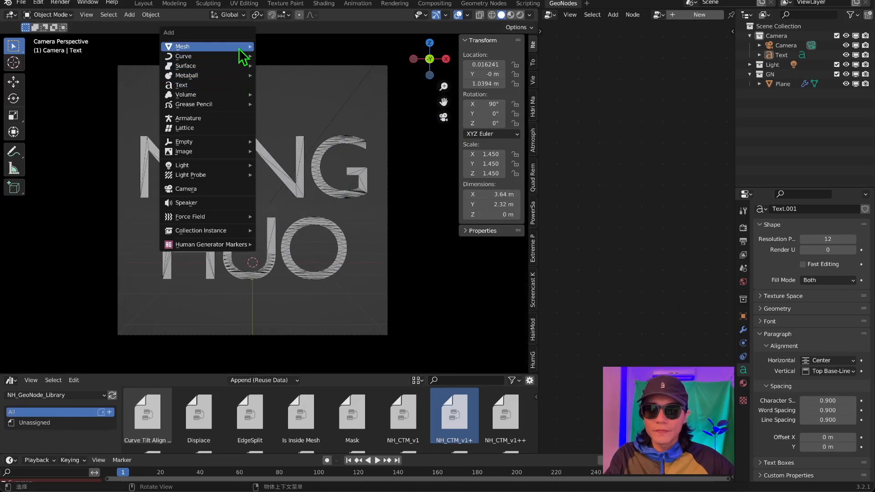
mouse_move(246, 56)
left_click(279, 57)
key("Tab")
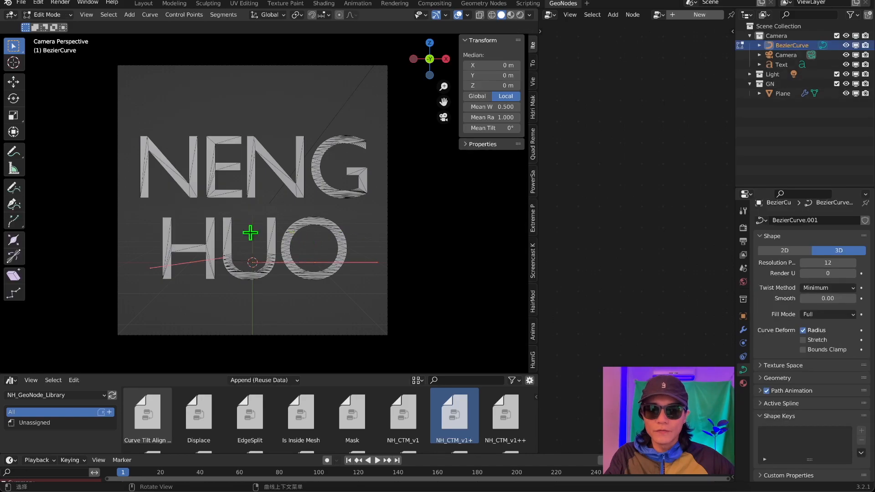
key("x")
left_click(273, 242)
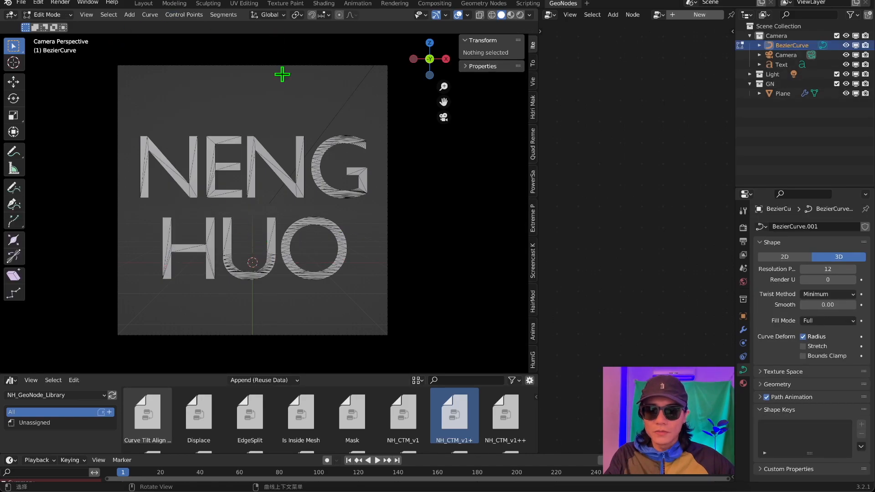
Activate the curve Draw tool and set its spline type to Poly.
left_click(14, 188)
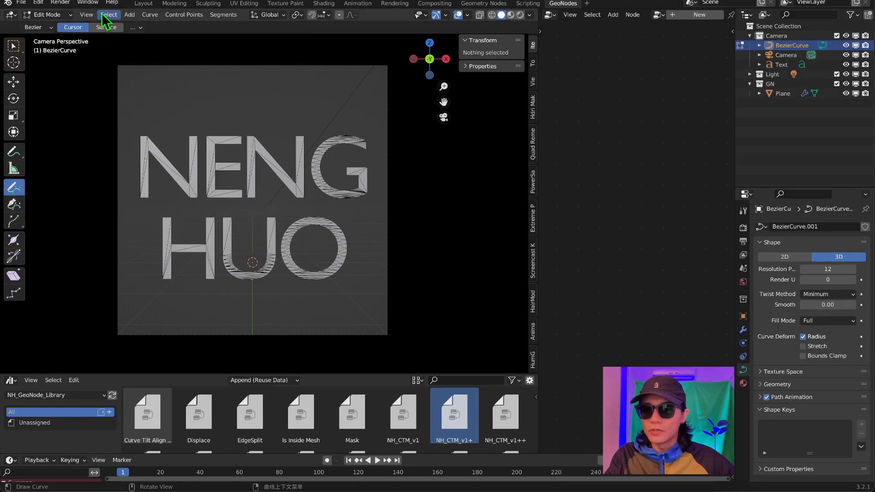
left_click(45, 29)
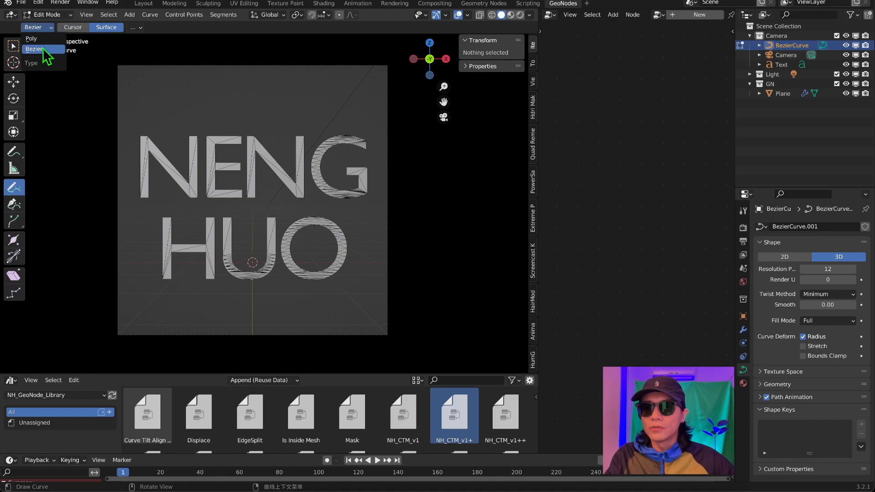
left_click(37, 38)
left_click(42, 27)
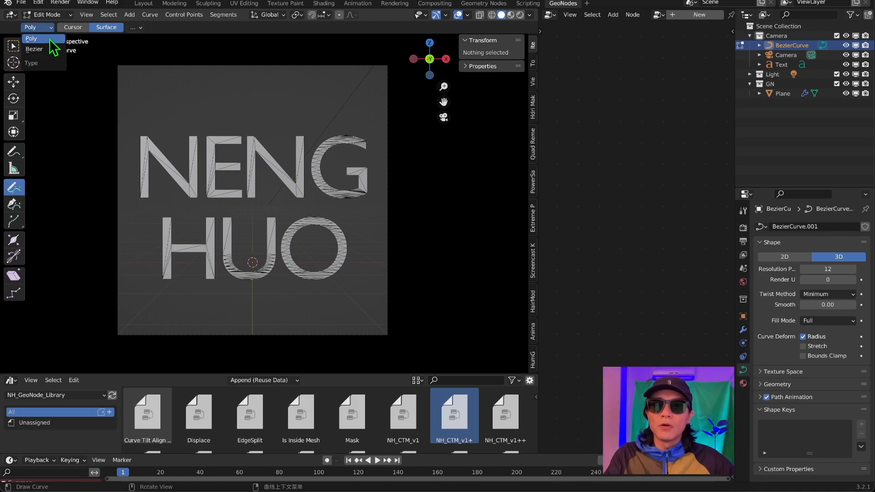
key("Home")
scroll(100, 128, "down", 1)
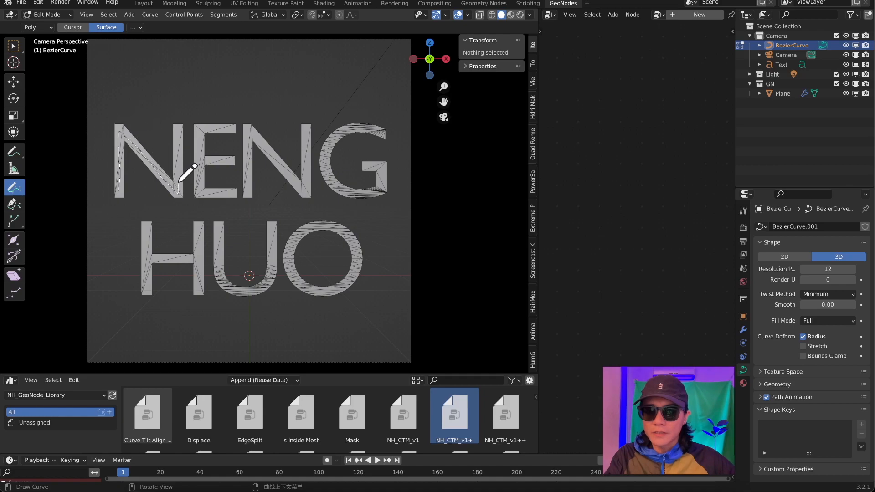
Trace the centre strokes of every letter in NENG HUO freehand, drawing onto the text surface.
left_click_drag(179, 182, 178, 128)
left_click_drag(231, 129, 233, 197)
left_click_drag(198, 162, 233, 162)
mouse_move(249, 195)
left_mouse_down()
mouse_move(307, 152)
mouse_move(308, 133)
left_mouse_up()
left_click_drag(384, 135, 367, 167)
left_click_drag(145, 228, 146, 292)
left_click_drag(146, 261, 198, 259)
left_click_drag(199, 227, 200, 288)
left_click_drag(216, 227, 273, 227)
left_click_drag(324, 293, 324, 293)
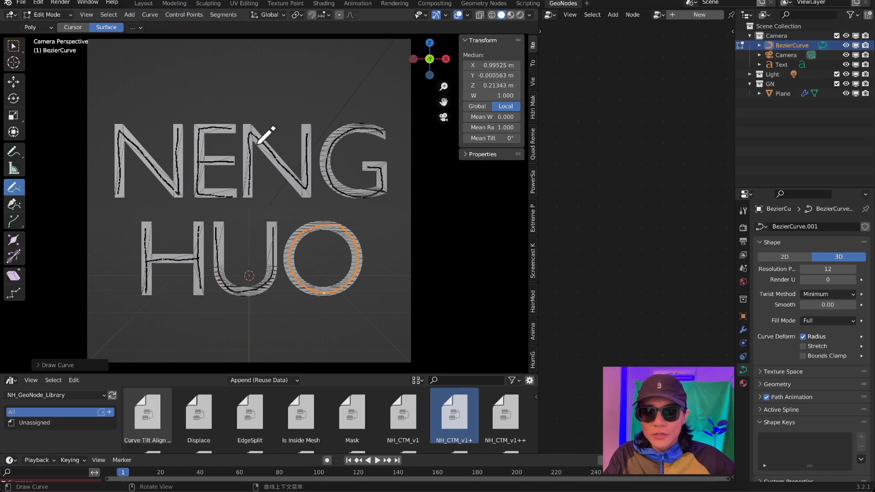
Select all points of the traced letter strokes and apply Smooth repeatedly to even out the lines.
key("a")
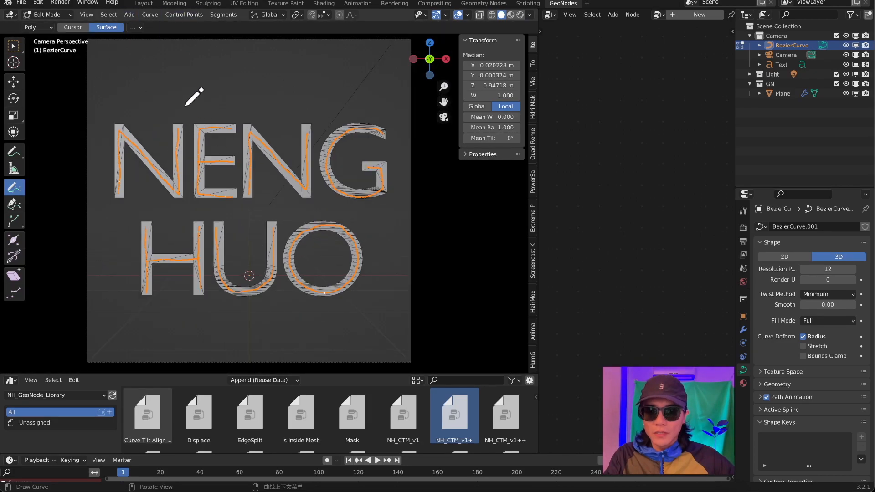
right_click(186, 105)
left_click(150, 193)
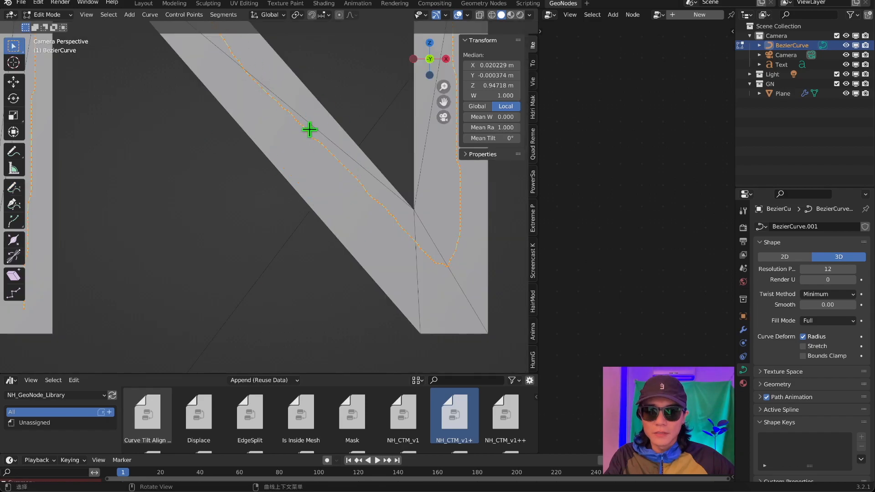
right_click(92, 73)
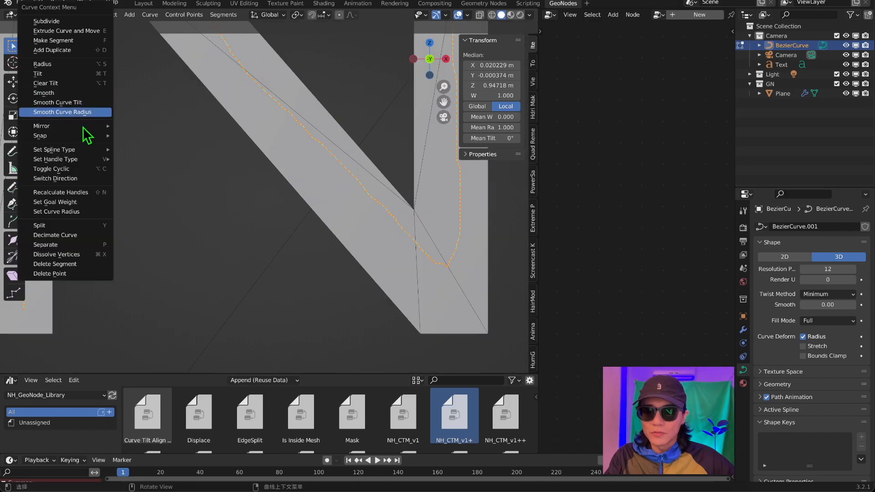
left_click(71, 94)
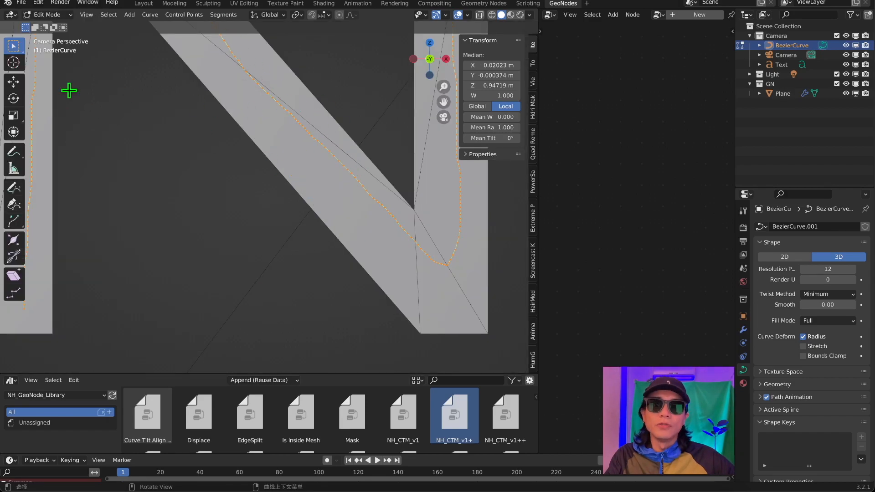
right_click(189, 156)
left_click(189, 156)
right_click(189, 156)
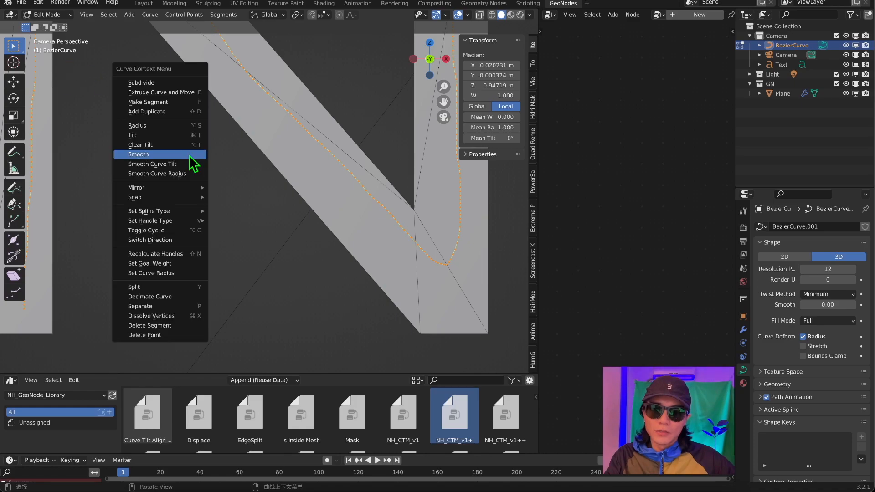
left_click(190, 156)
Move the traced curve and the text into the GN collection, and hide the text object in the viewport.
scroll(301, 138, "down", 3)
scroll(409, 118, "down", 3)
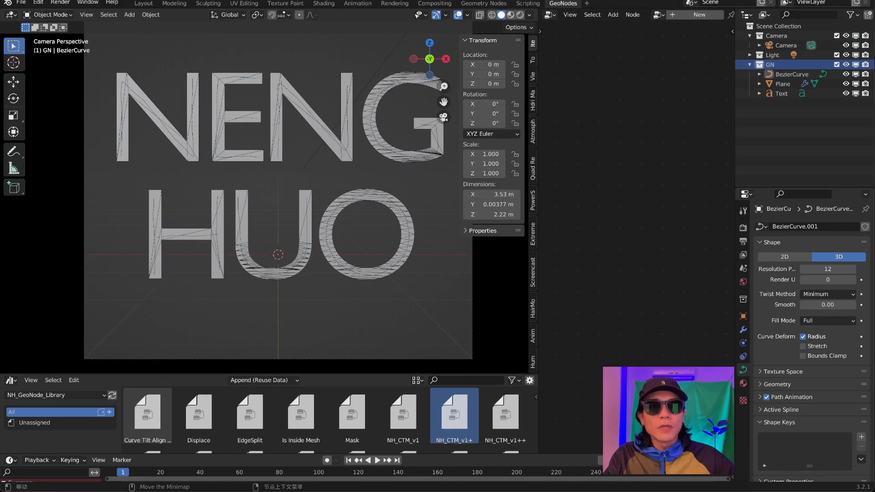
left_click(845, 92)
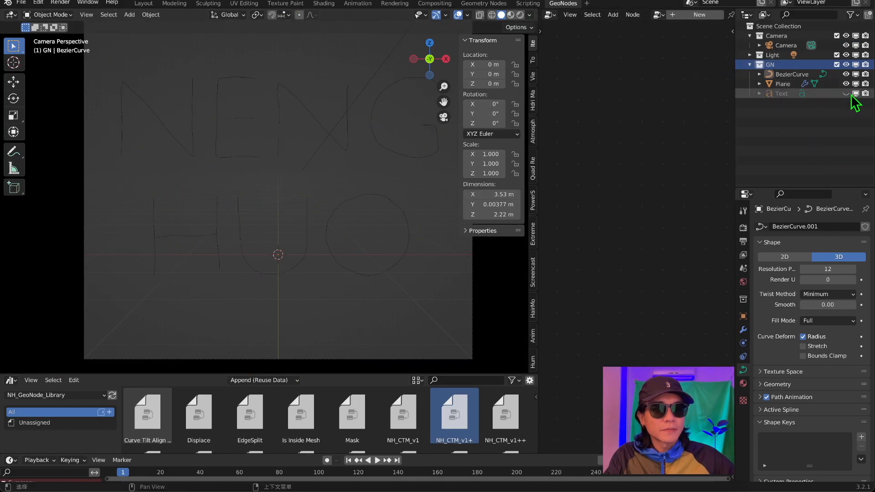
middle_click_drag(407, 174, 332, 140)
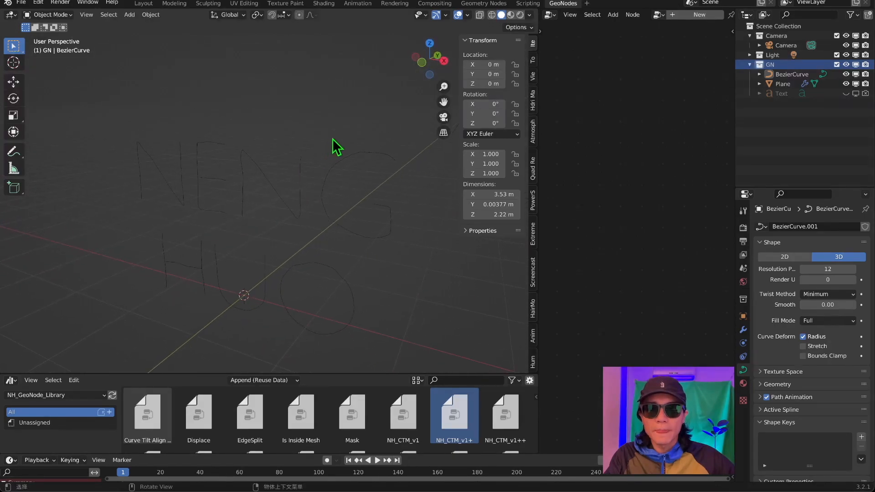
Add a mesh plane to the GN collection, rename it CTM, and hide the older Plane object.
left_click(442, 117)
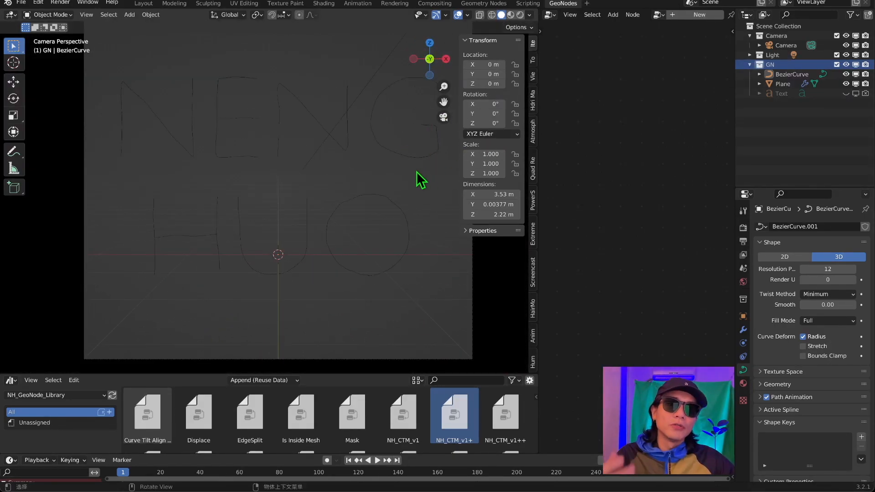
scroll(324, 135, "down", 2)
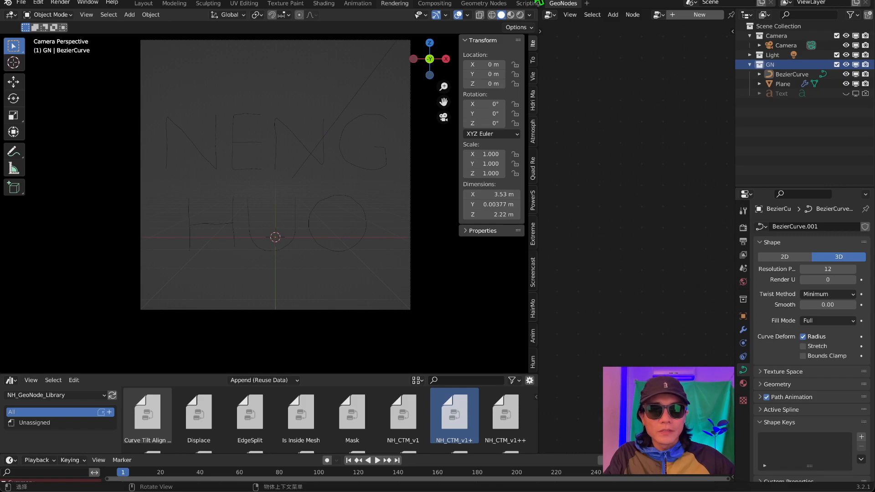
key("shift+a")
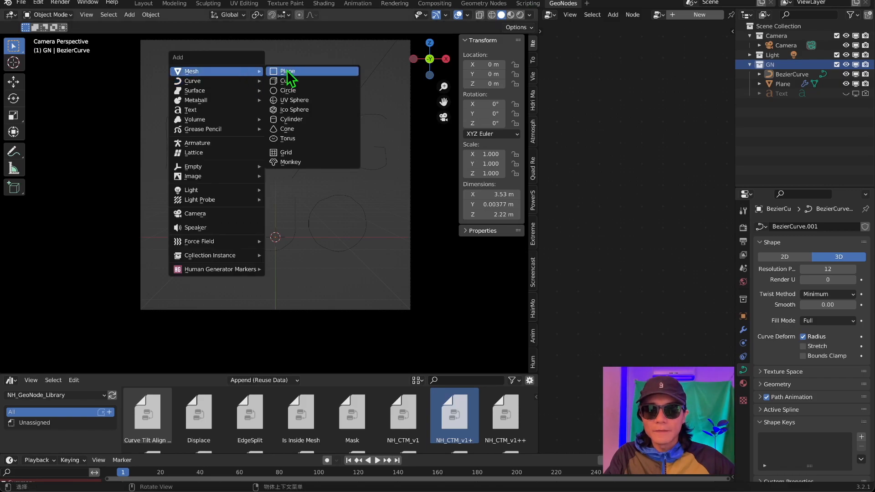
left_click(285, 72)
double_click(791, 93)
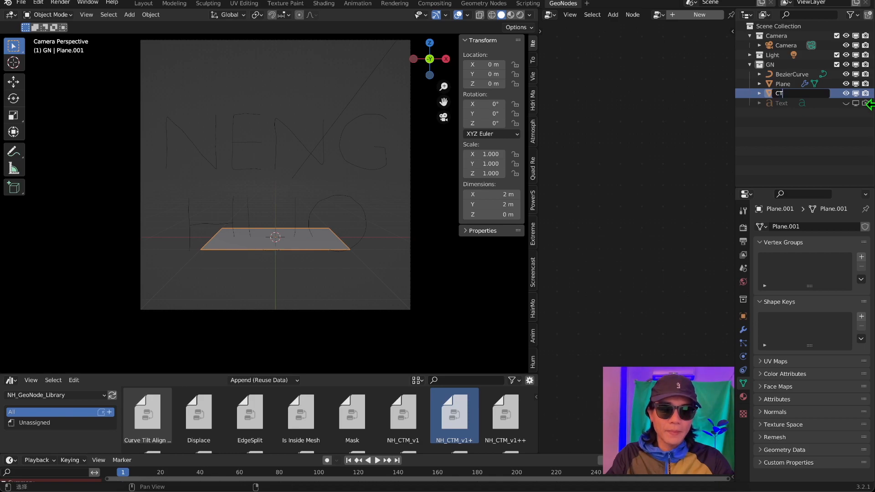
key("Return")
left_click(865, 103)
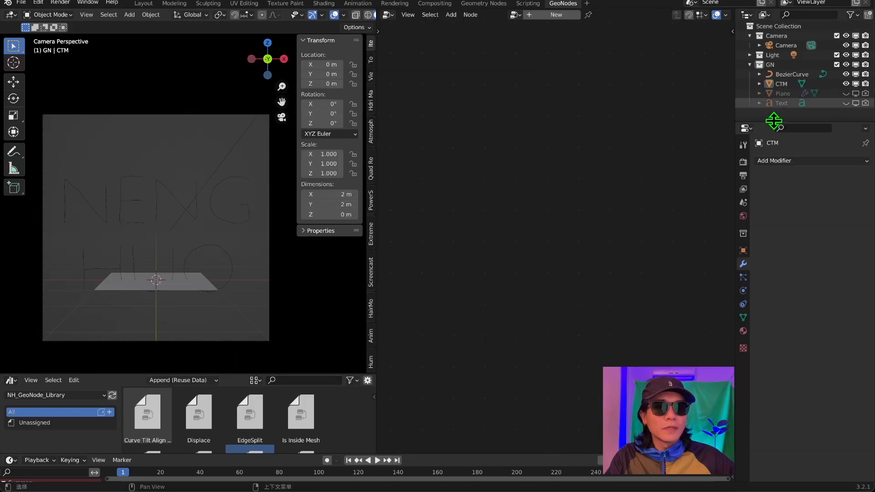
Add a Geometry Nodes modifier to CTM and assign it the existing Simple_CTM node group.
left_click(808, 161)
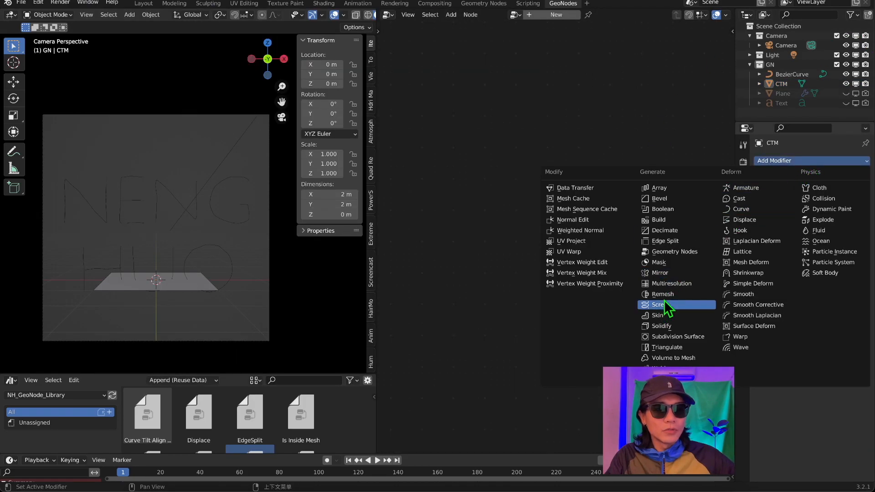
left_click(674, 252)
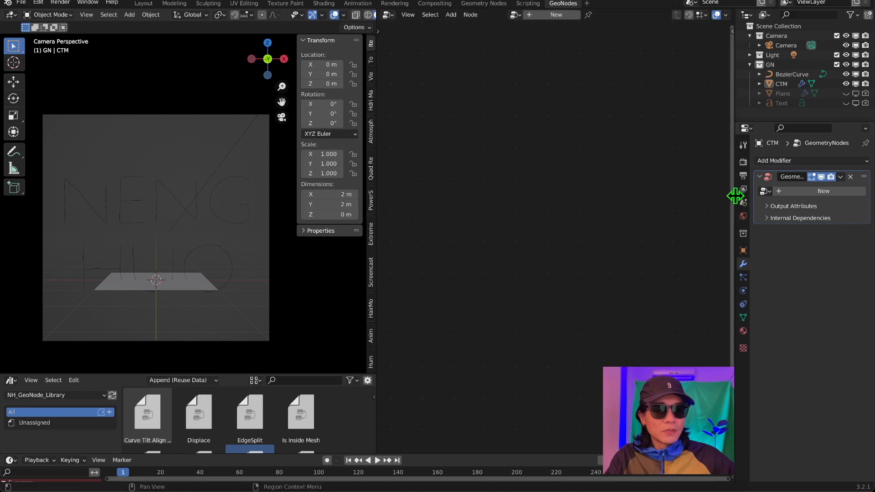
left_click_drag(735, 195, 656, 196)
left_click(685, 191)
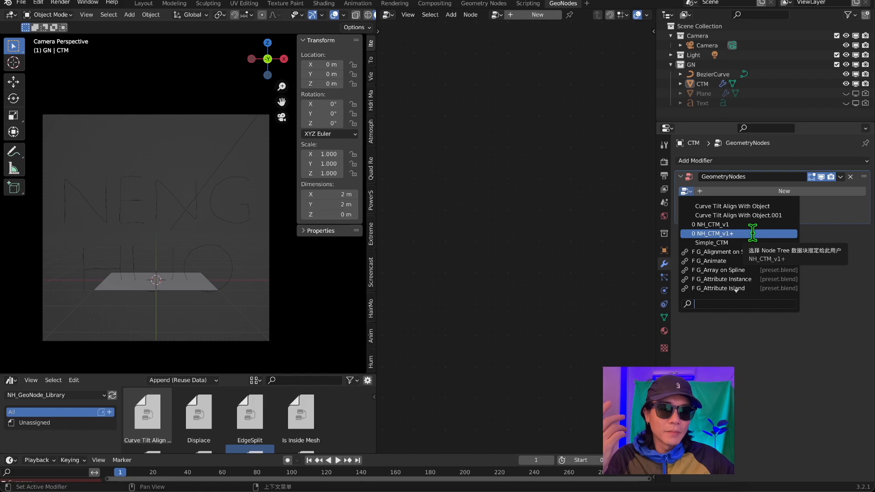
left_click(712, 233)
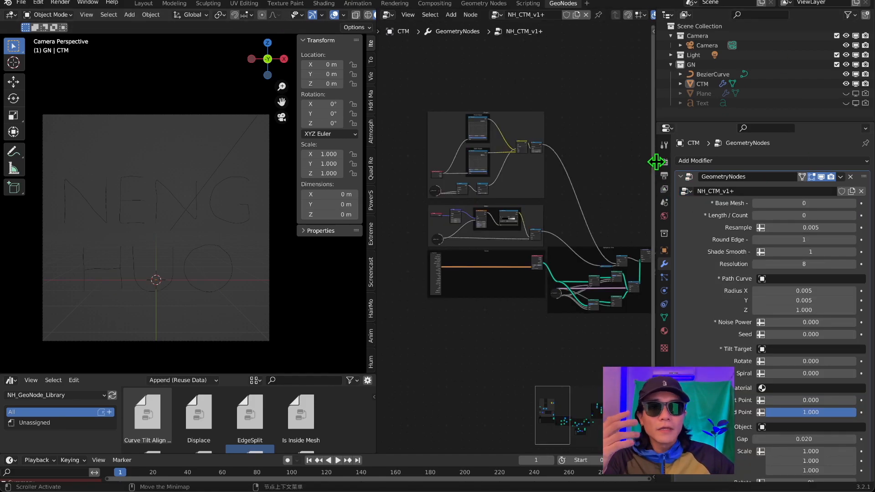
left_click(685, 192)
left_click(729, 244)
Examine the Simple_CTM node chain from Object Info through Trim Curve, Resample Curve and Curve to Mesh to the Group Output.
scroll(579, 215, "up", 8)
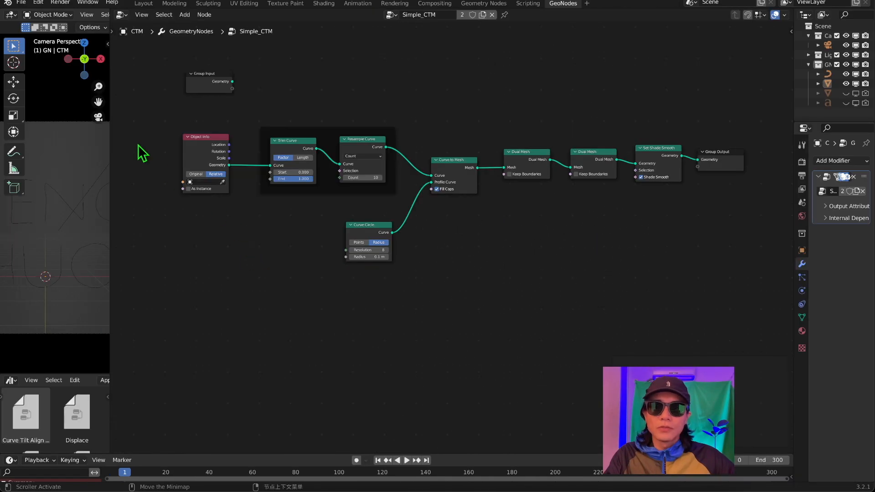
left_click_drag(146, 110, 773, 318)
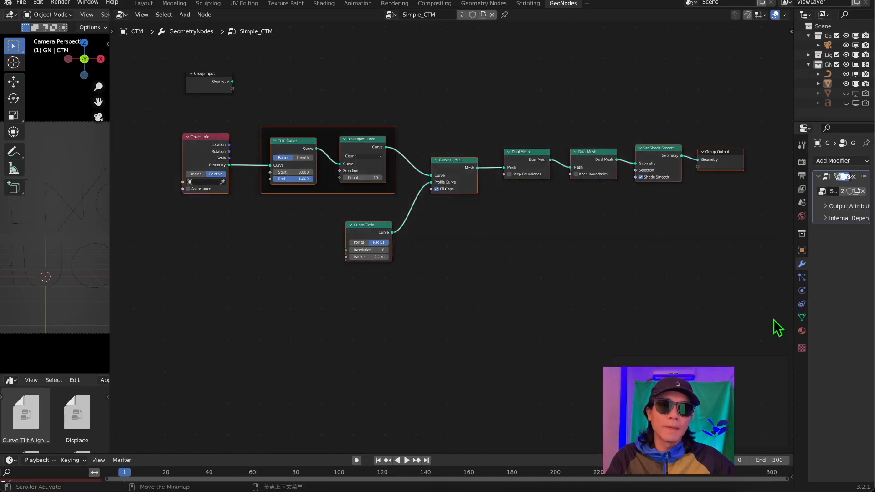
left_click(278, 250)
middle_click_drag(260, 257, 410, 294)
scroll(478, 233, "up", 4)
mouse_move(479, 232)
middle_mouse_down()
mouse_move(494, 228)
mouse_move(485, 216)
middle_mouse_up()
scroll(436, 212, "up", 5)
middle_click_drag(436, 213, 438, 220)
scroll(443, 182, "down", 1)
left_click_drag(294, 136, 295, 132)
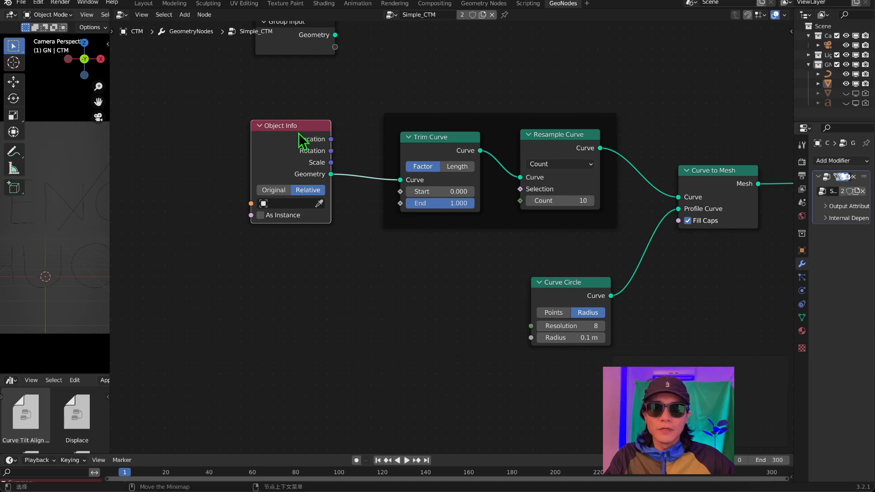
Bring BezierCurve into the node graph as a second Object Info node below the existing one.
left_click_drag(828, 74, 737, 94)
left_click_drag(829, 85, 309, 303)
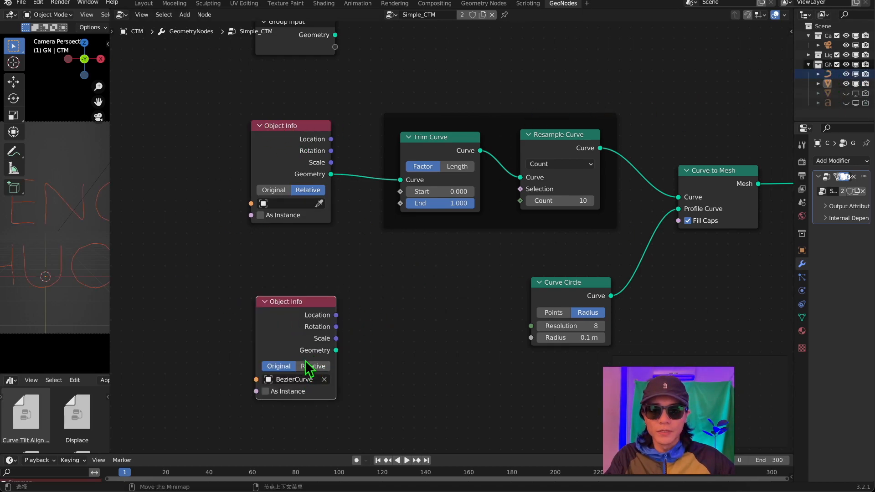
left_click_drag(337, 351, 374, 347)
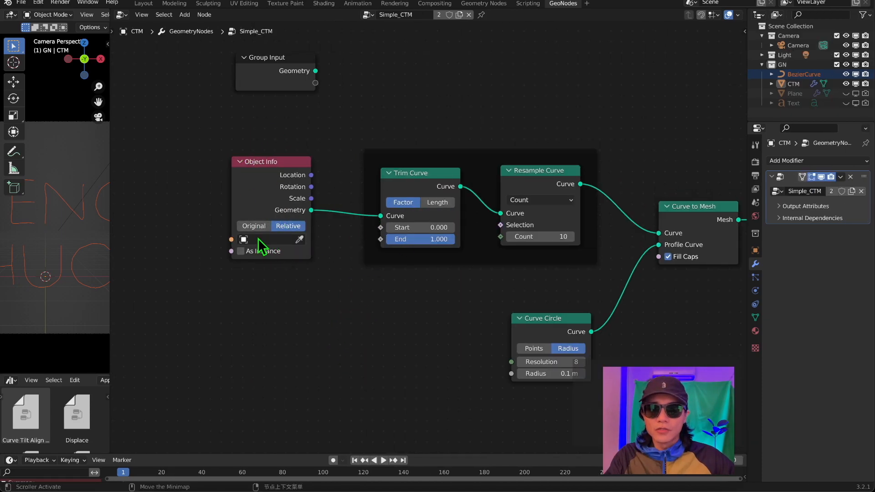
Rename the BezierCurve object to Curve_01.
left_click(259, 240)
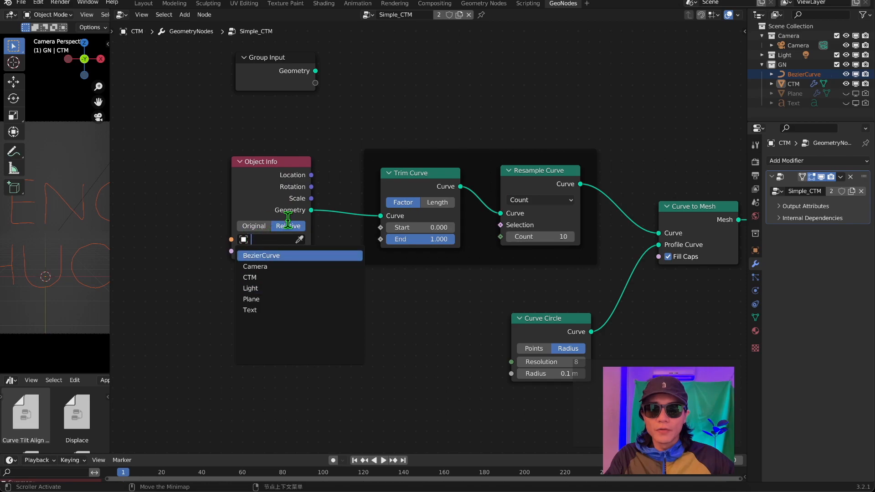
double_click(804, 74)
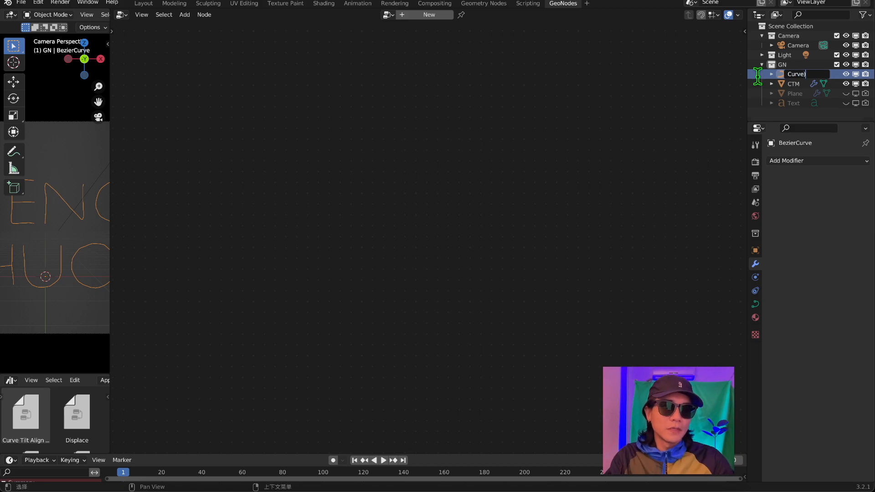
type("Curve_01")
key("Return")
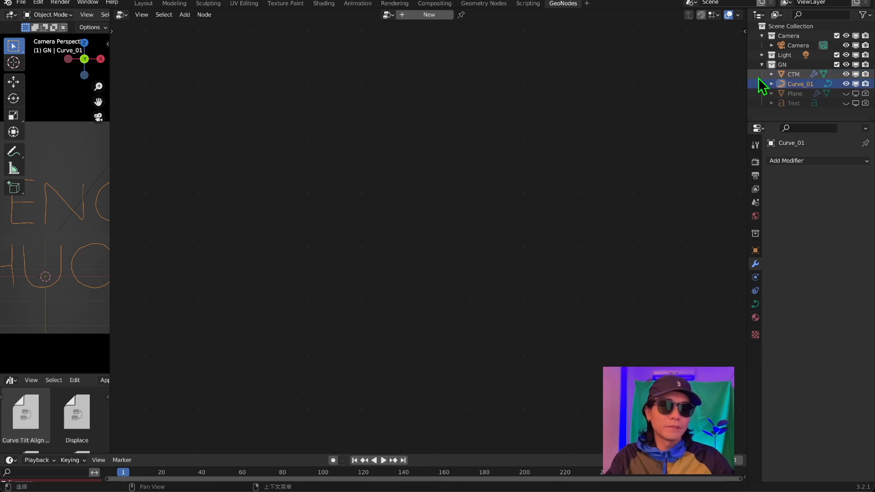
Set Curve_01 as the source object in CTM's Object Info node and widen the 3D viewport.
left_click(793, 73)
left_click(271, 239)
left_click(258, 277)
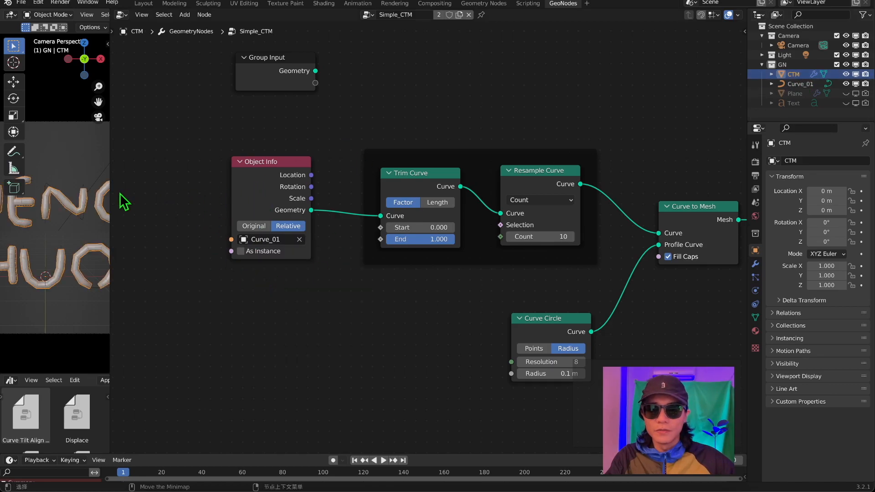
left_click_drag(108, 185, 319, 196)
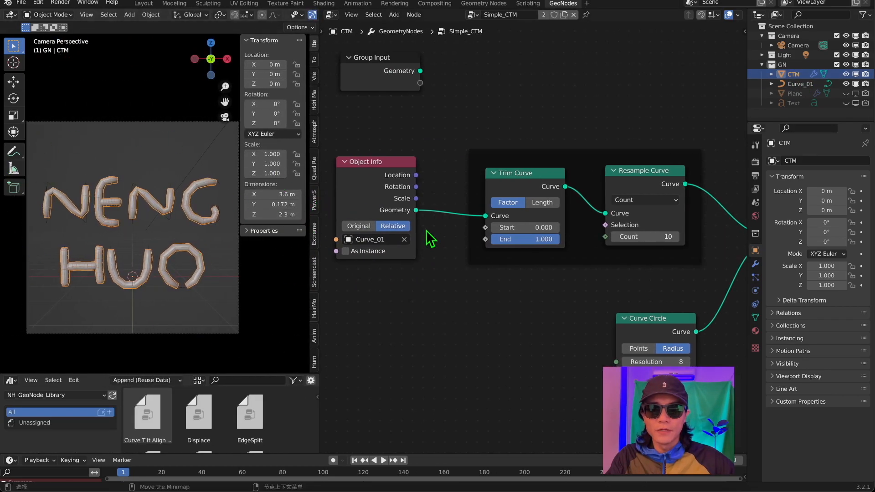
Set the Curve Circle profile's resolution to 20.
middle_click_drag(523, 222, 422, 208)
middle_click_drag(448, 173, 516, 156)
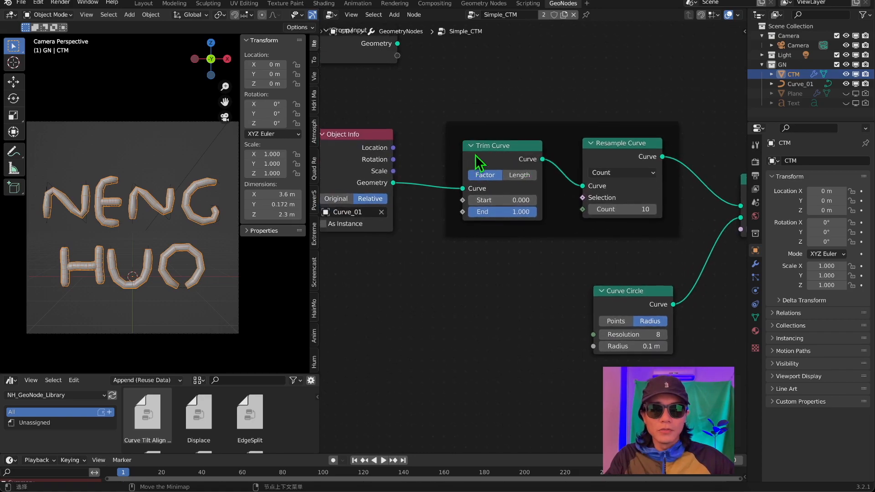
middle_click_drag(587, 123, 510, 142)
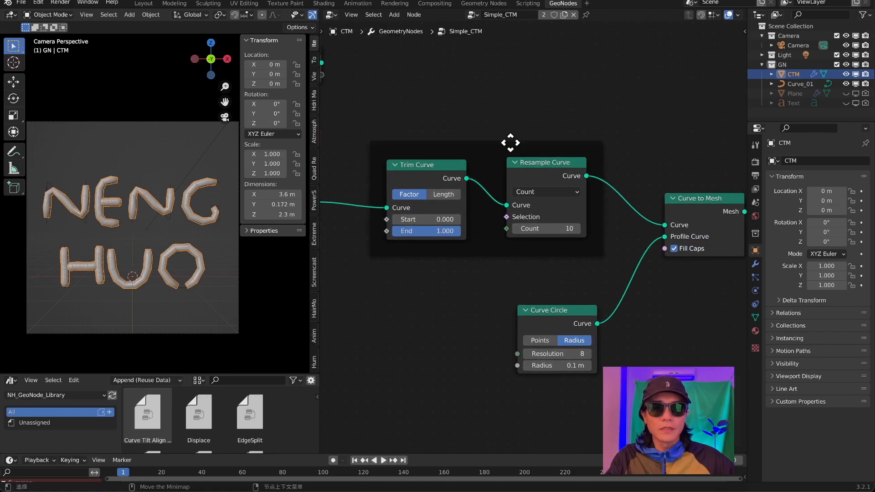
middle_click_drag(615, 197, 510, 94)
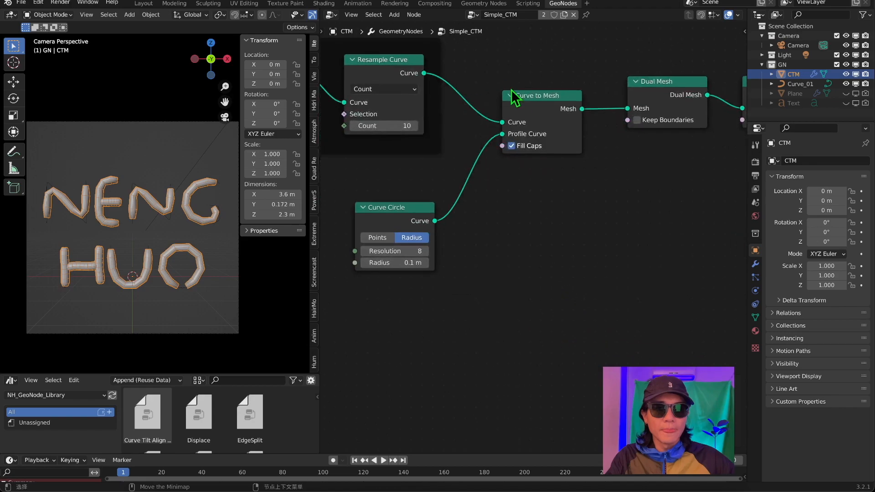
left_click_drag(346, 172, 451, 285)
scroll(384, 264, "up", 2)
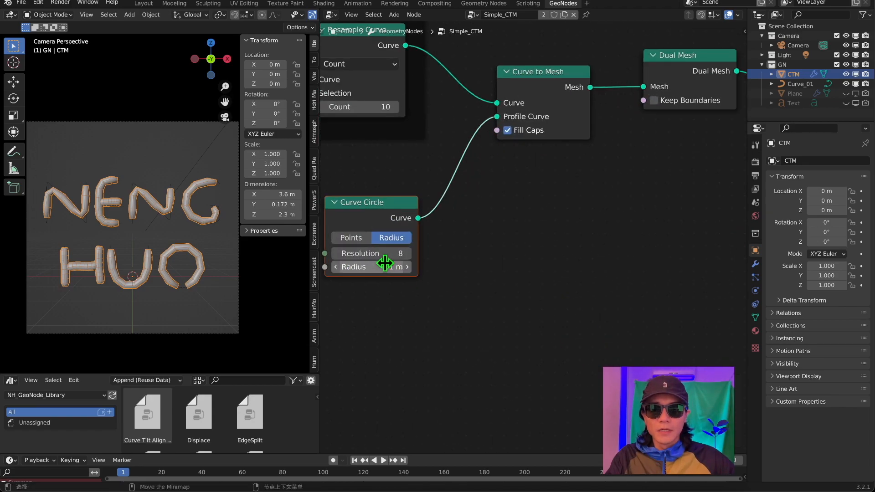
left_click_drag(363, 253, 392, 253)
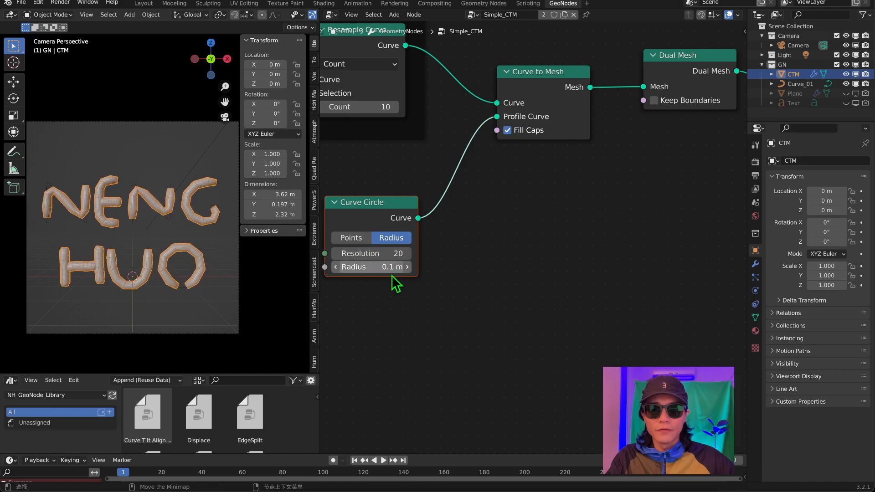
Raise the Resample Curve node's count to 40.
scroll(441, 175, "down", 1)
middle_click_drag(415, 181, 587, 267)
left_click_drag(539, 200, 565, 199)
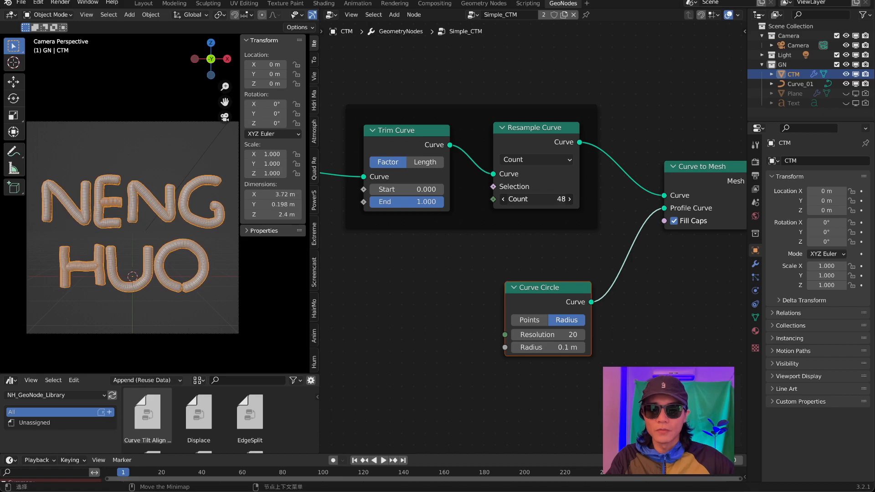
Mute and unmute both Dual Mesh nodes to compare the letter surface, and turn off Shade Smooth in the Set Shade Smooth node.
scroll(531, 203, "down", 3)
middle_click_drag(595, 228, 478, 204)
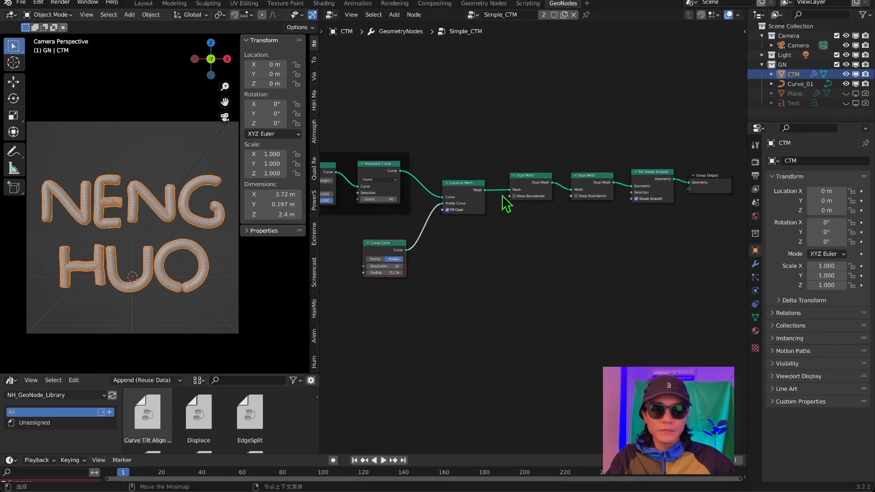
scroll(503, 197, "up", 2)
left_click_drag(498, 113, 637, 224)
middle_click_drag(637, 224, 614, 241)
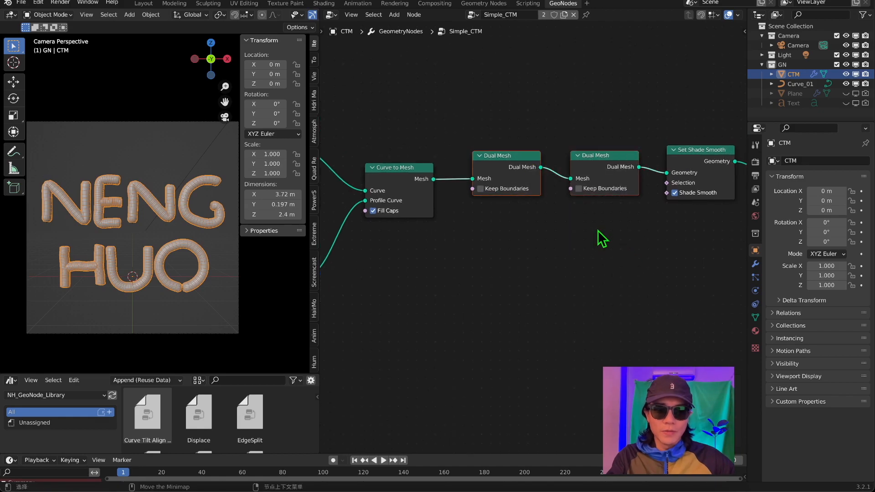
key("m")
scroll(200, 195, "up", 5)
key("m")
key("m")
middle_click_drag(593, 267, 456, 311)
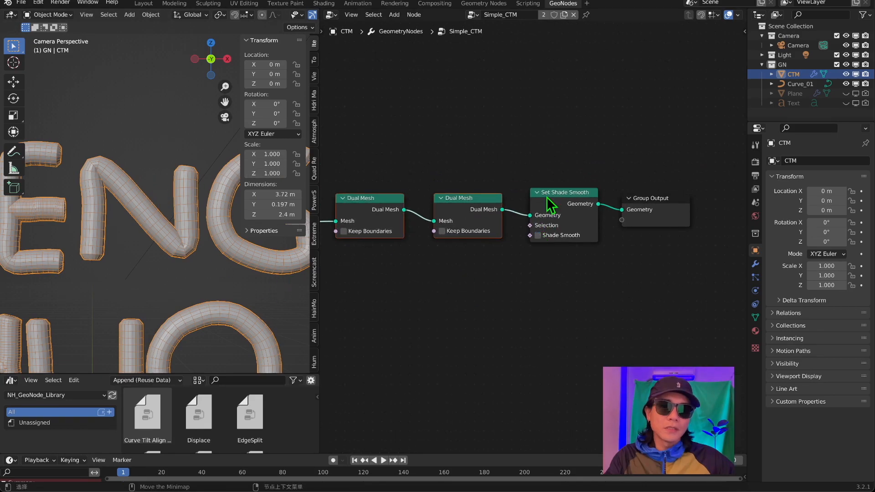
Place the Group Input node beside Object Info and connect the Object input to it, exposing it as a group parameter.
key("Home")
left_click_drag(353, 168, 735, 339)
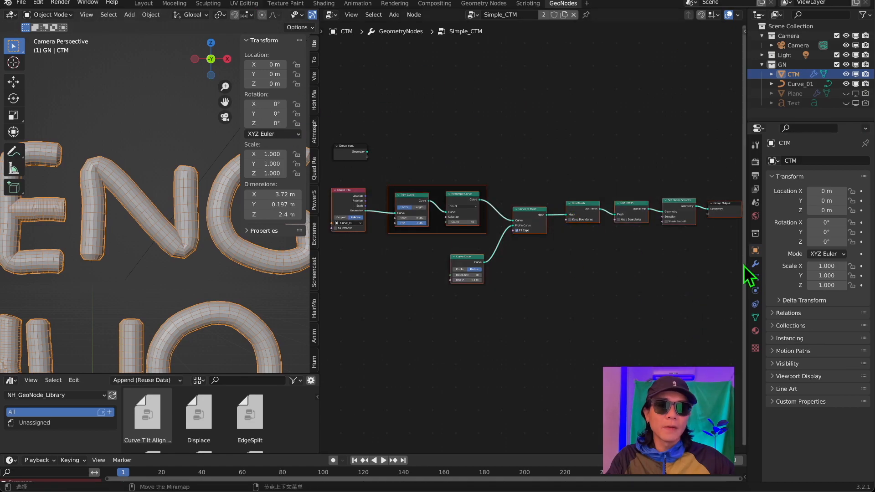
left_click_drag(747, 256, 781, 259)
scroll(515, 248, "up", 3)
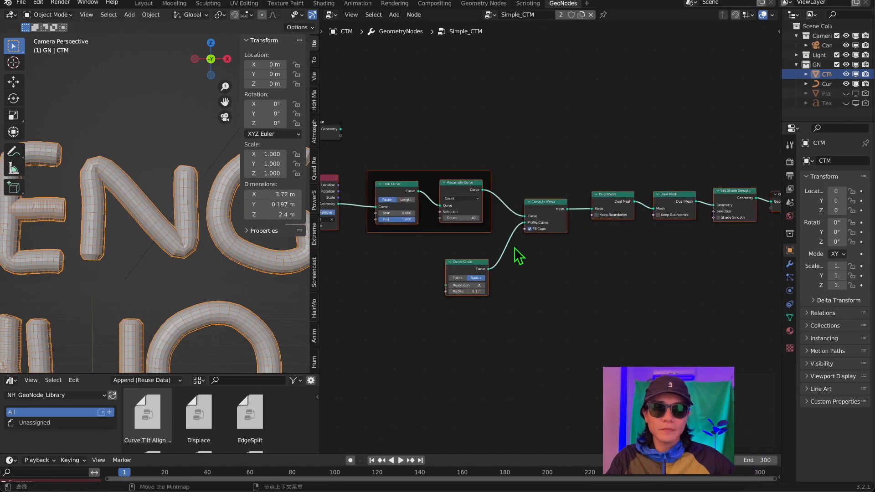
middle_click_drag(420, 192, 610, 231)
scroll(572, 200, "up", 4)
middle_click_drag(572, 200, 540, 165)
left_click_drag(474, 117, 420, 136)
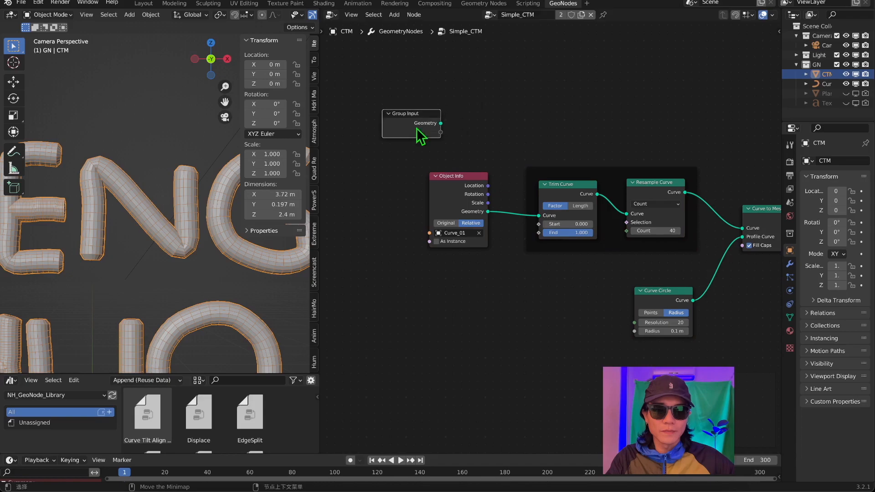
left_click_drag(430, 234, 400, 262)
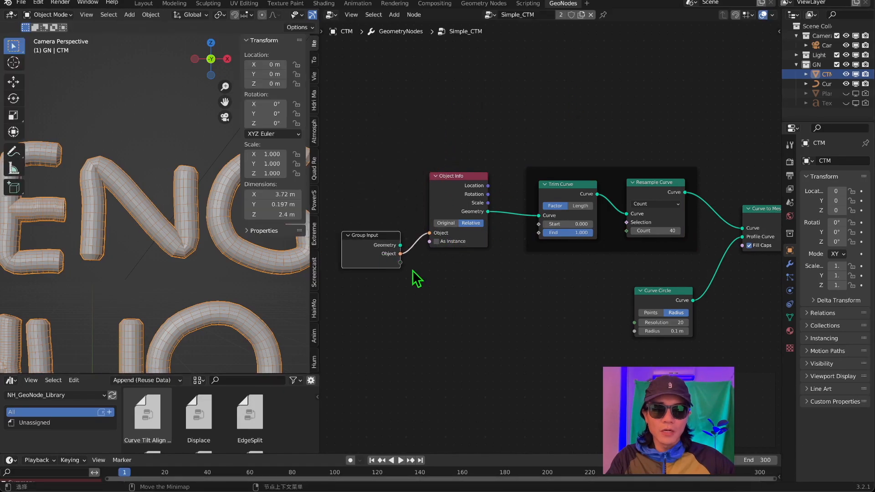
Display CTM's modifier settings with the exposed Object input, and move the Group Input node below Object Info.
middle_click_drag(655, 243, 614, 229)
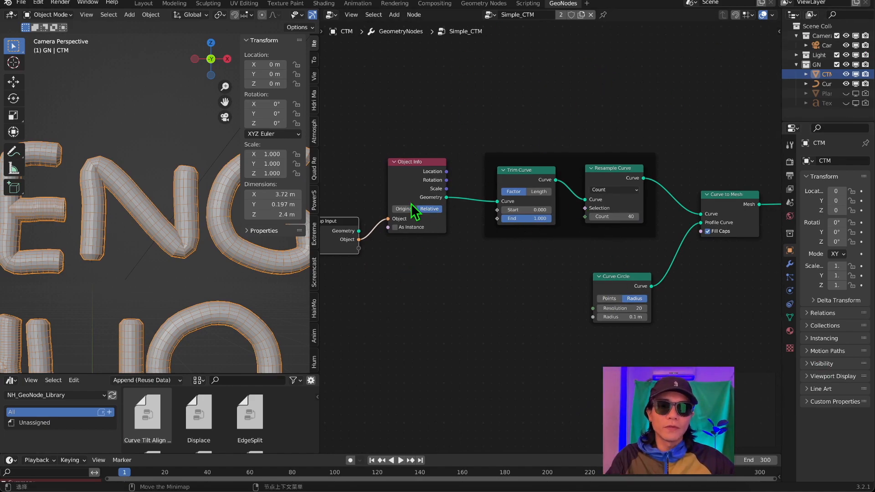
left_click_drag(359, 231, 370, 260)
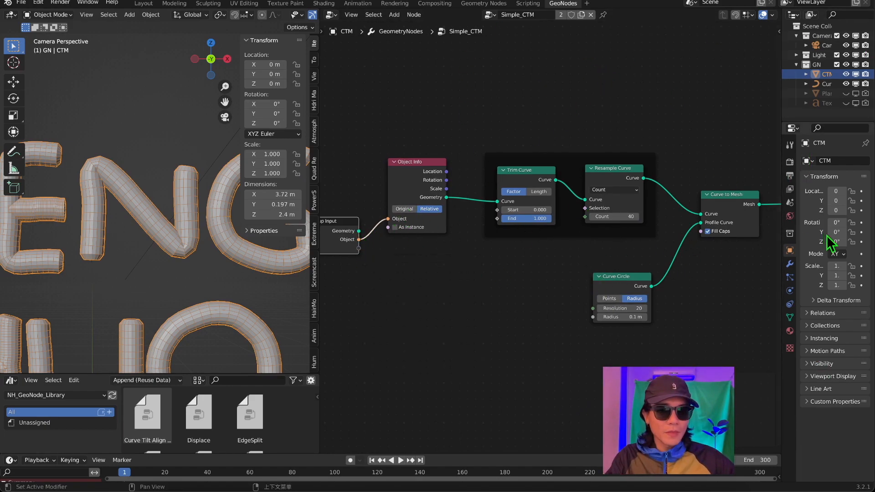
left_click(789, 264)
left_click_drag(780, 253, 744, 242)
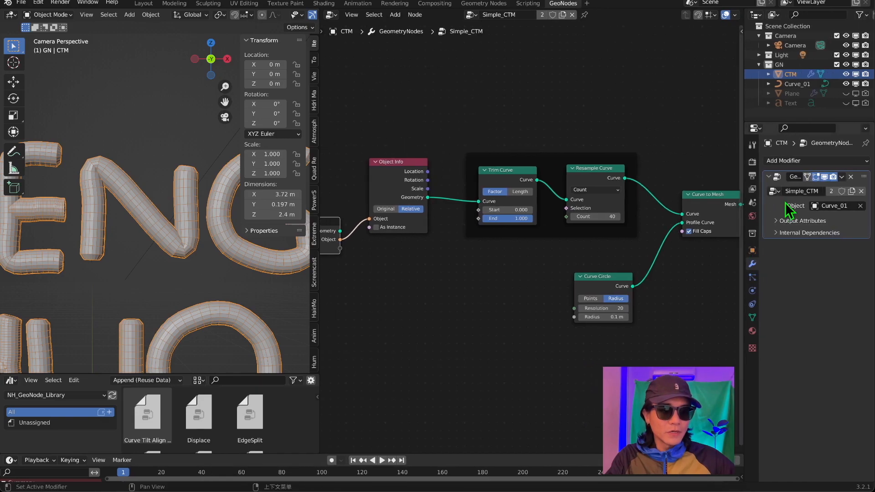
left_click_drag(325, 226, 333, 274)
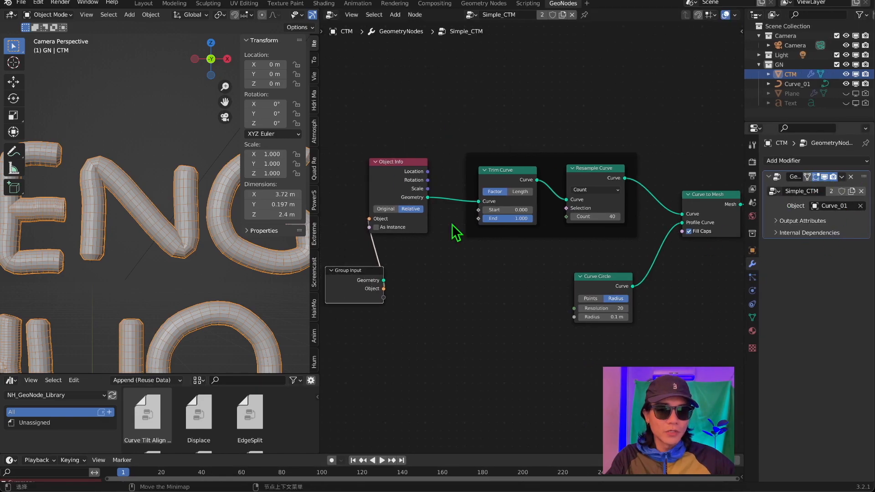
Expose Trim Curve's Start and End and Resample Curve's Count as group parameters by connecting them to the Group Input node.
left_click_drag(479, 210, 384, 297)
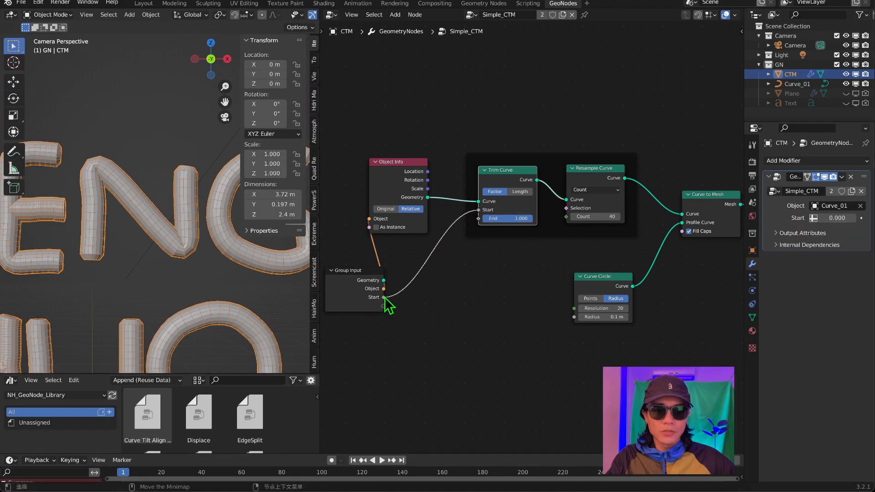
left_click_drag(478, 218, 383, 305)
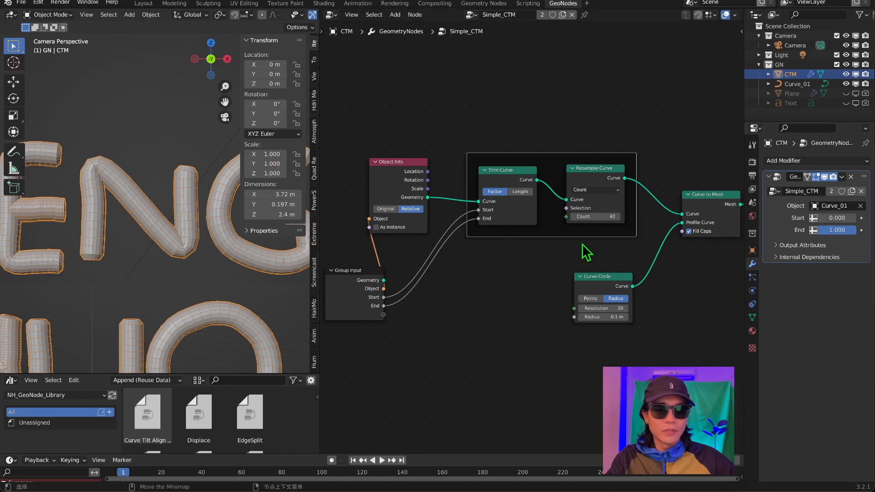
middle_click_drag(582, 250, 561, 232)
left_click_drag(536, 185, 351, 284)
middle_click_drag(539, 244, 621, 207)
scroll(526, 217, "up", 1)
left_click_drag(621, 207, 319, 222)
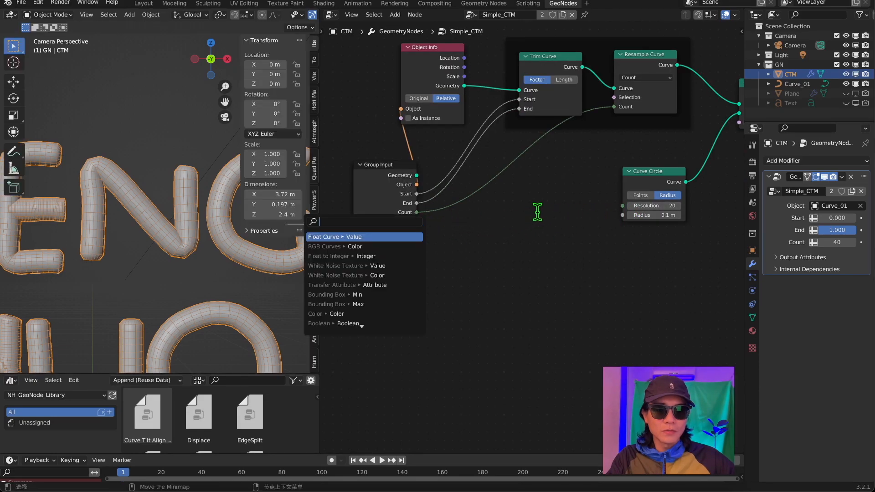
left_click(535, 213)
Expose the Curve Circle's Resolution and Radius through the Group Input node, and save the file.
left_click_drag(623, 205, 392, 212)
scroll(482, 267, "down", 2)
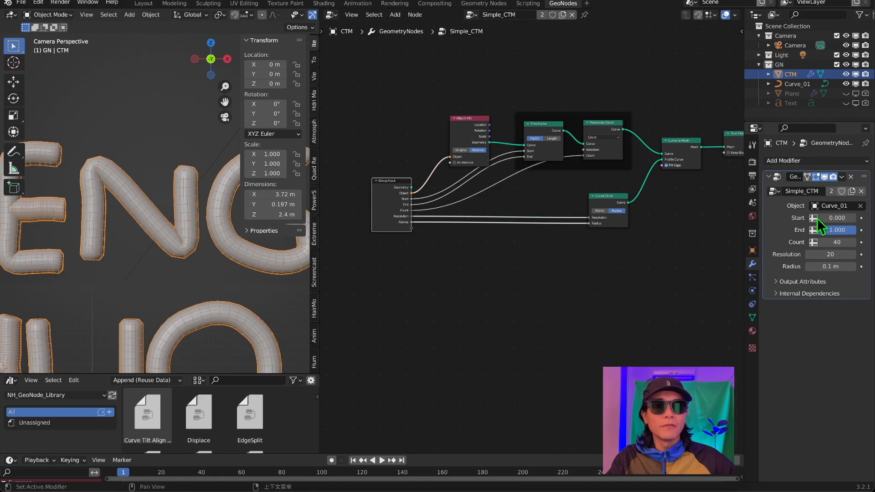
key("Home")
key("ctrl+s")
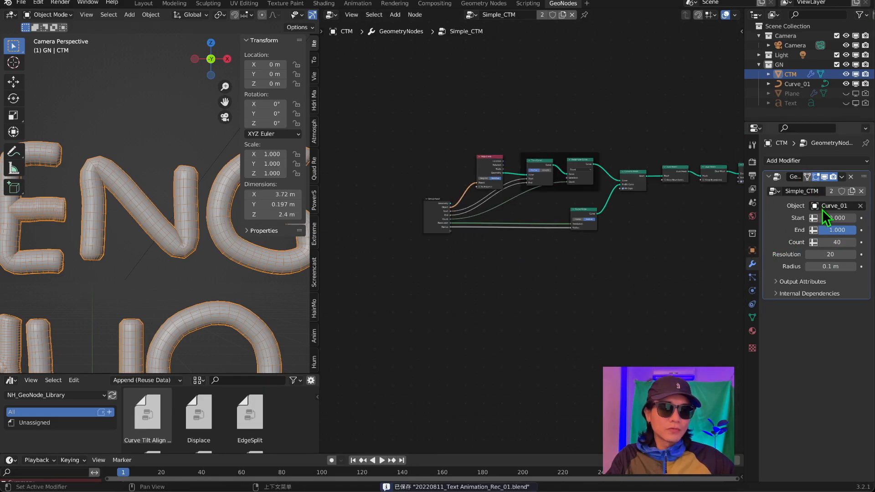
Widen the 3D viewport and switch CTM's geometry nodes modifier to the NH_CTM_v1+ node group.
left_click_drag(854, 218, 836, 243)
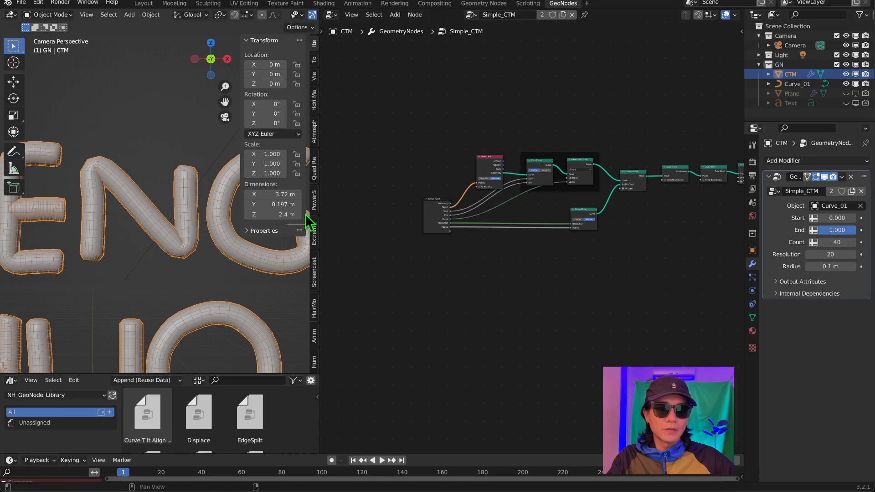
scroll(172, 224, "down", 5)
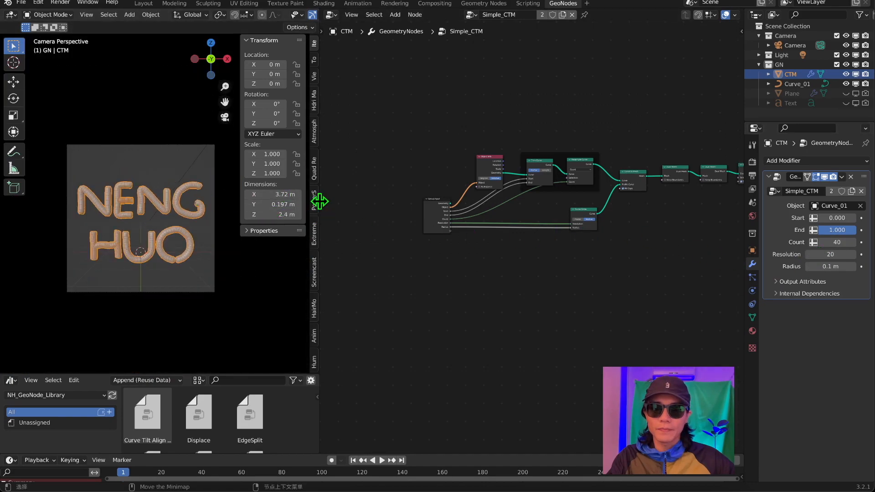
left_click_drag(319, 200, 404, 201)
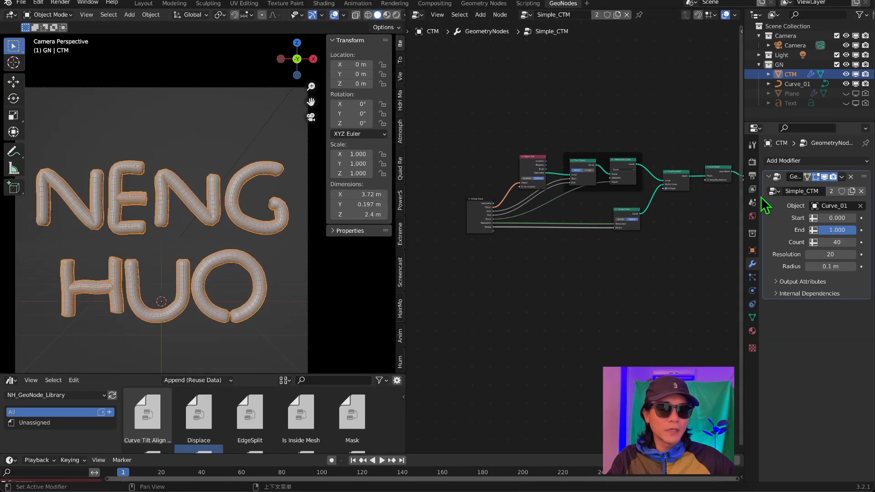
left_click(773, 190)
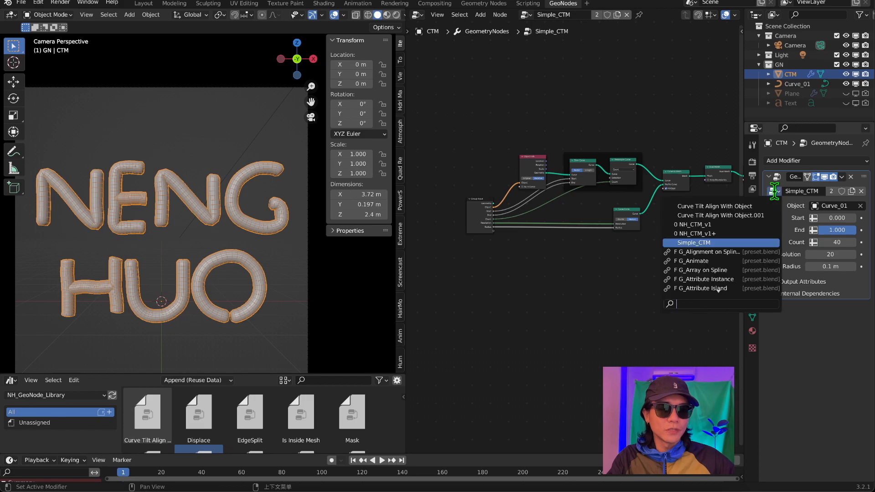
left_click(705, 234)
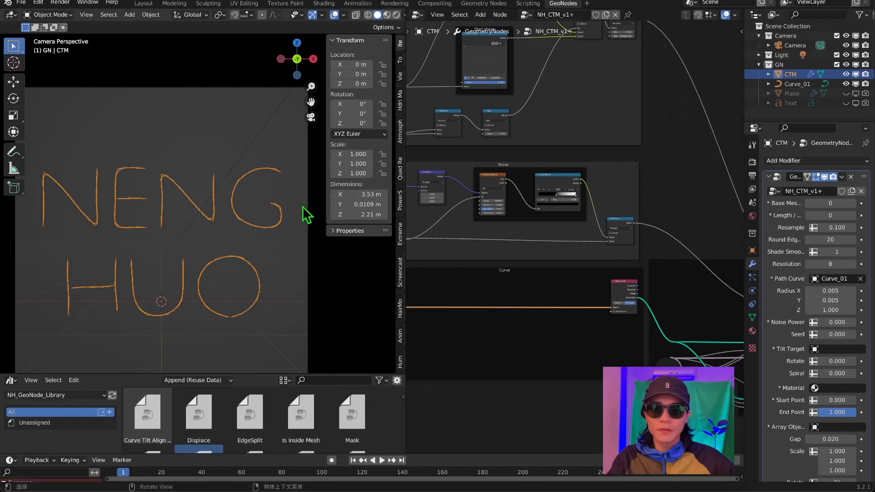
Set Radius X and Y to 0.145 in the NH_CTM_v1+ modifier and view the lettering through the camera in an enlarged viewport.
key("Home")
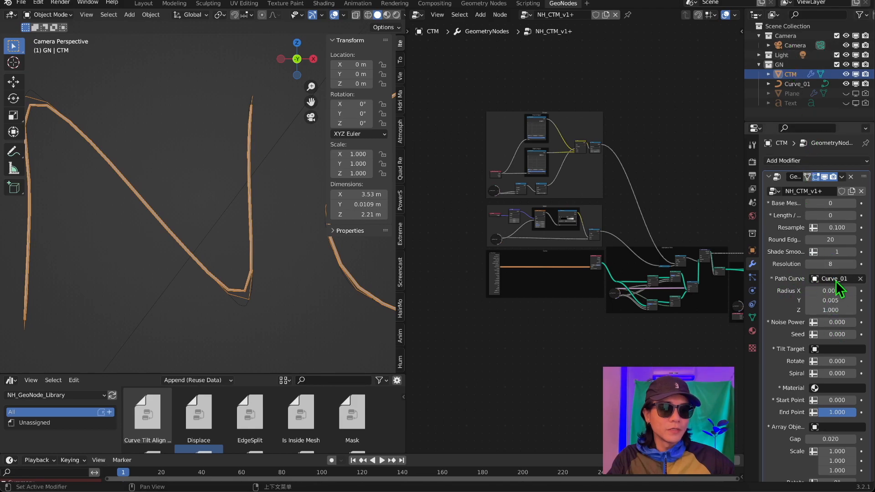
scroll(209, 176, "down", 4)
middle_click_drag(211, 177, 237, 180)
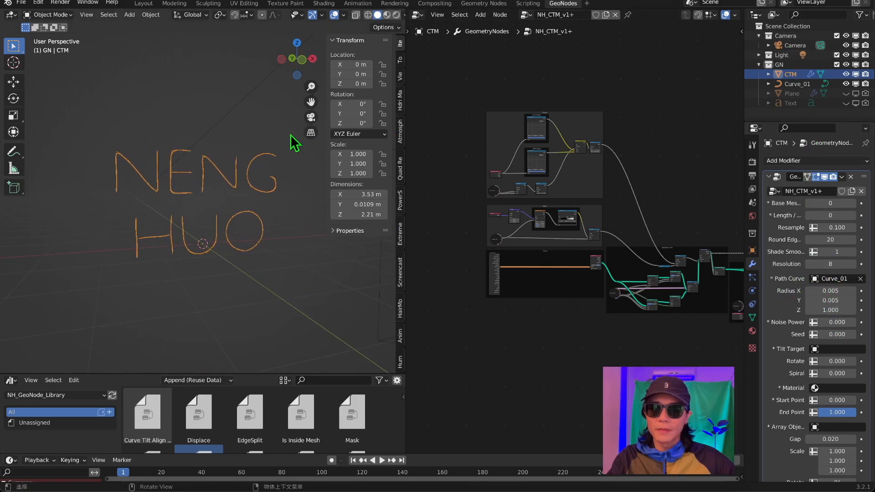
left_click(311, 118)
mouse_move(830, 292)
left_mouse_down()
mouse_move(852, 294)
mouse_move(843, 294)
left_mouse_up()
scroll(251, 209, "down", 4)
middle_click_drag(251, 209, 313, 198, "shift")
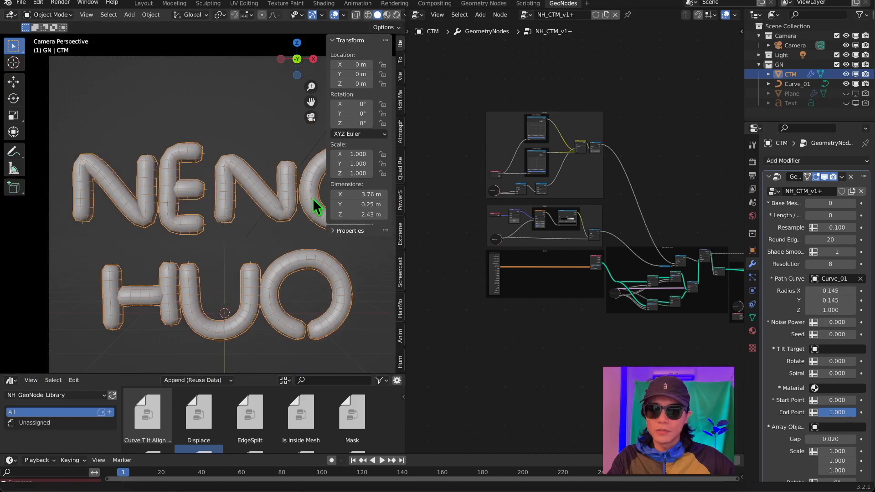
middle_click_drag(259, 204, 226, 207, "shift")
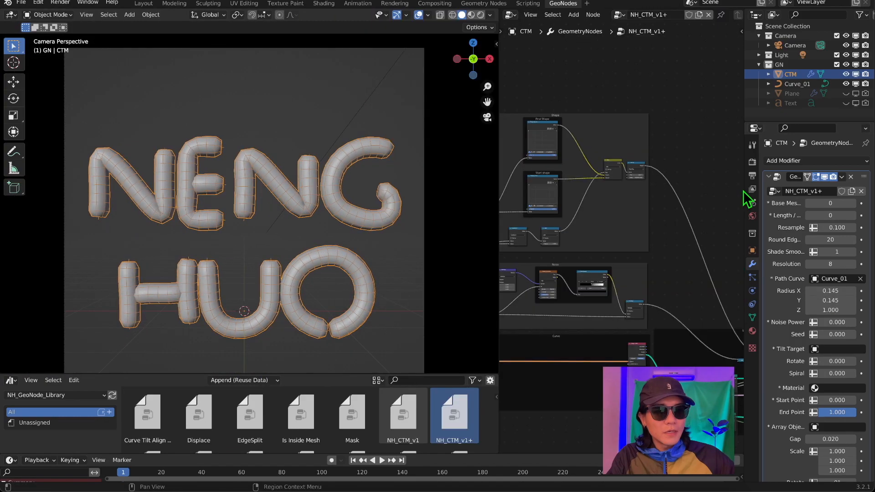
Widen the modifier properties area, set Length / Count to 1 and set Resample to 100.
left_click_drag(748, 190, 697, 190)
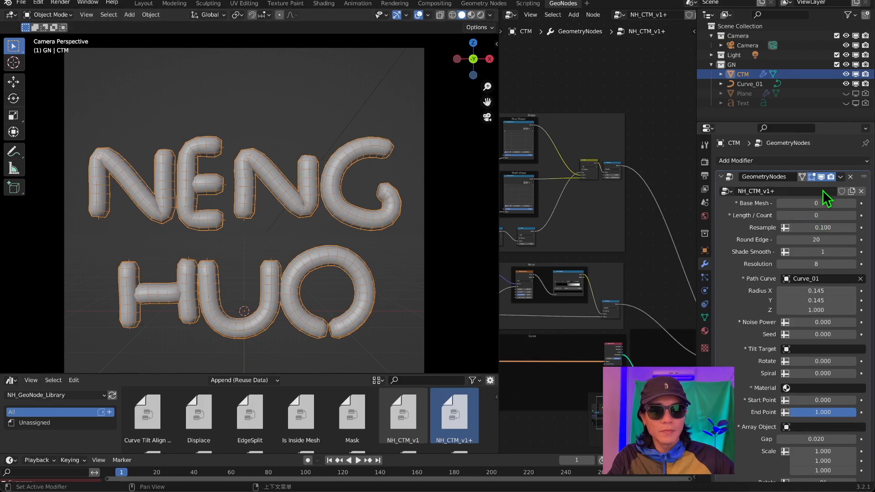
left_click_drag(821, 227, 774, 225)
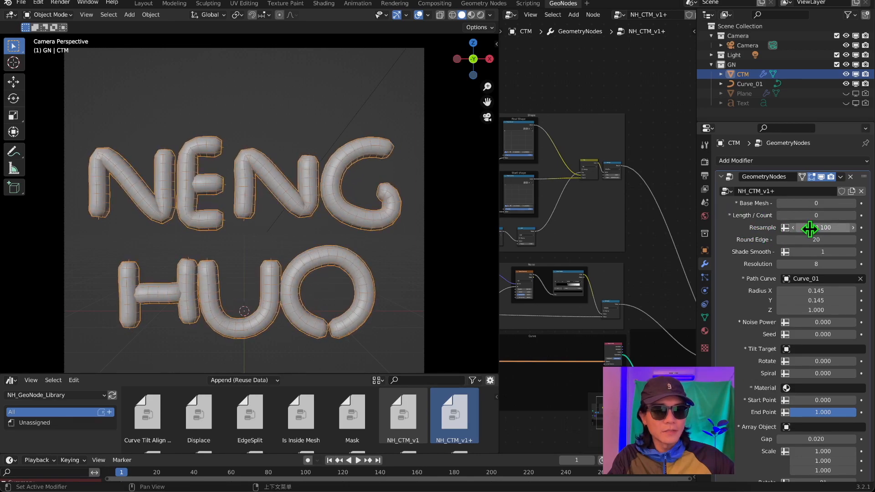
mouse_move(823, 227)
left_mouse_down()
mouse_move(807, 227)
mouse_move(833, 227)
mouse_move(805, 228)
mouse_move(827, 227)
mouse_move(816, 227)
left_mouse_up()
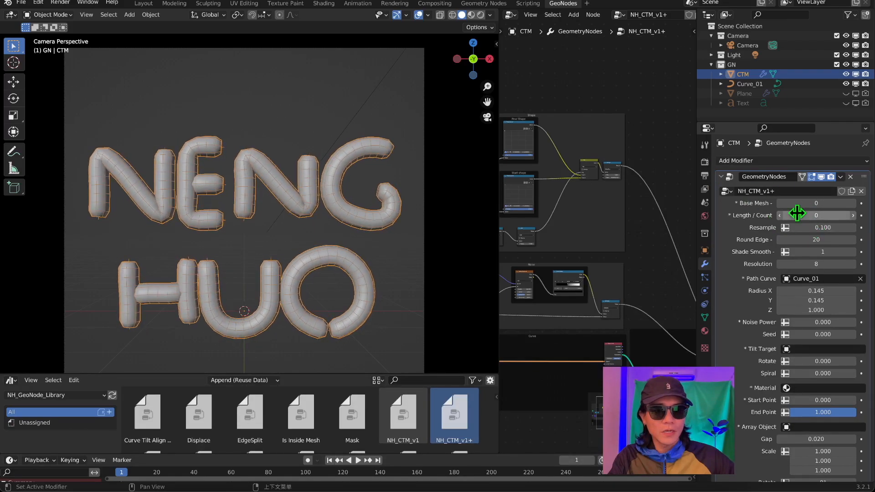
left_click(852, 215)
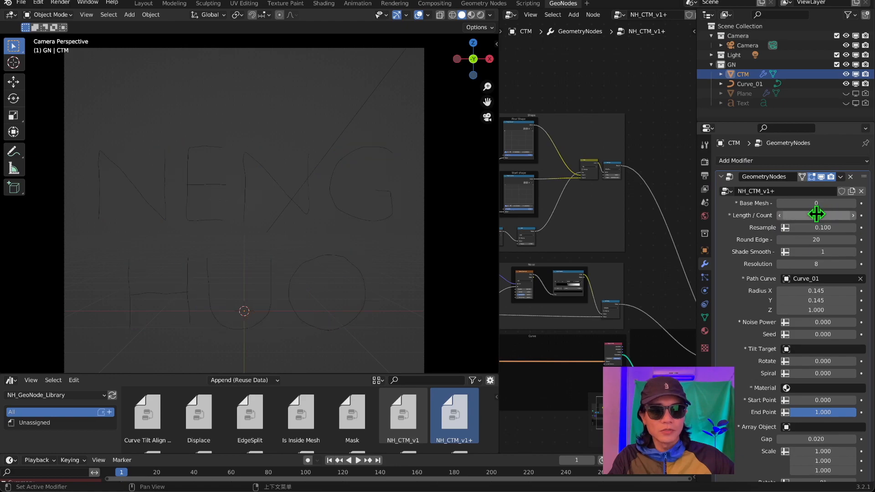
left_click(820, 228)
type("1.78")
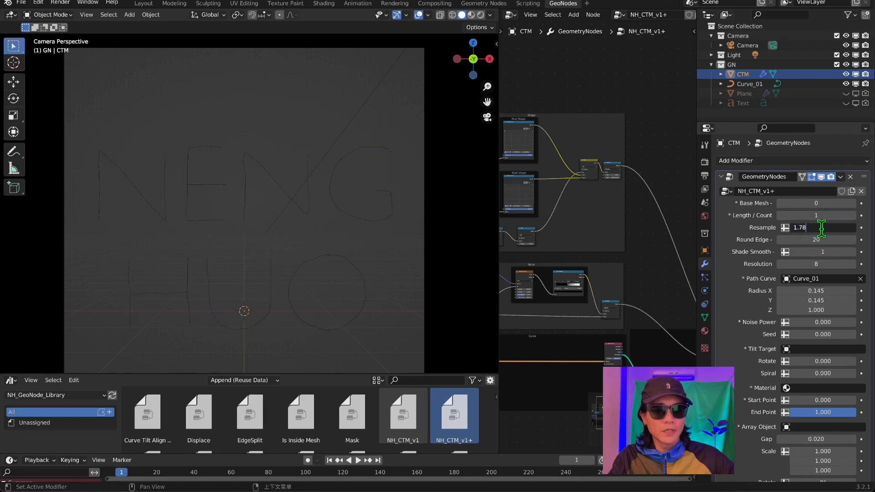
type("100")
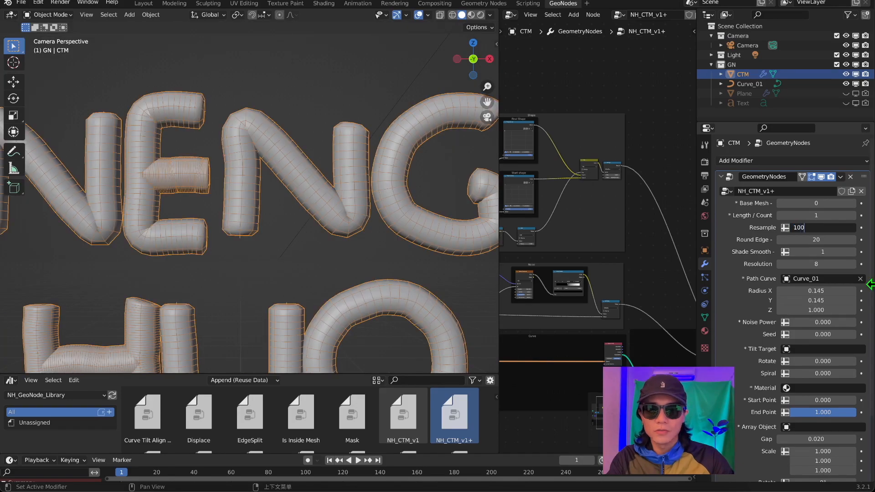
key("Return")
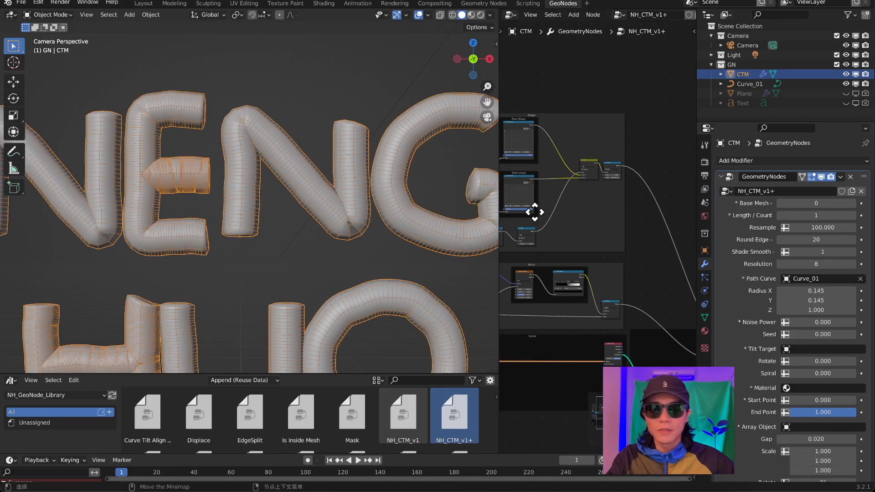
Set the tube lettering's Round Edge to 1 and its Resolution to 50.
scroll(241, 243, "down", 3)
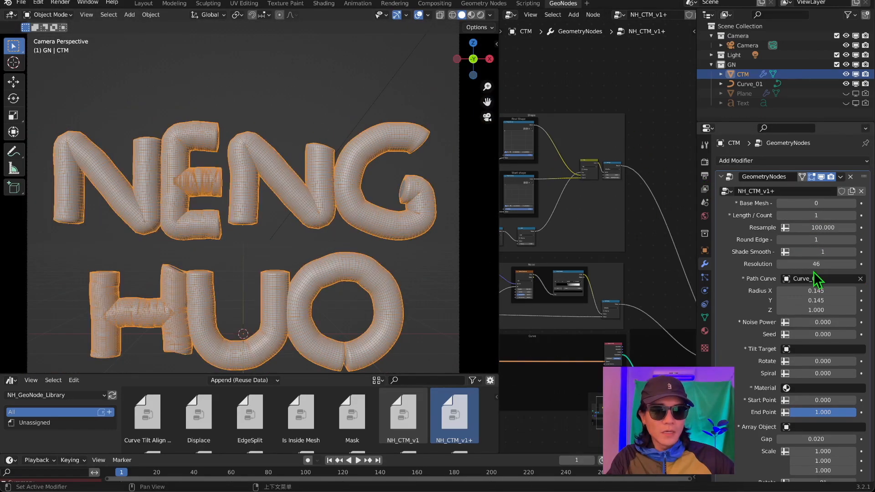
scroll(355, 201, "up", 10)
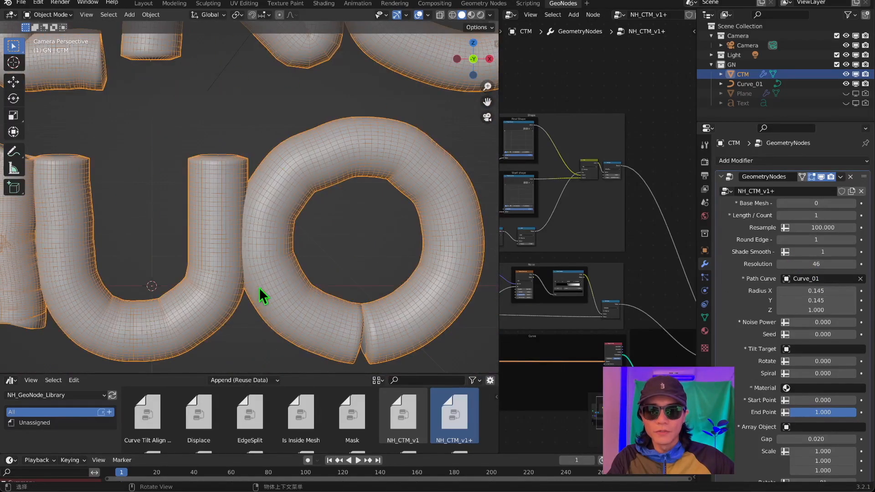
scroll(315, 150, "up", 3)
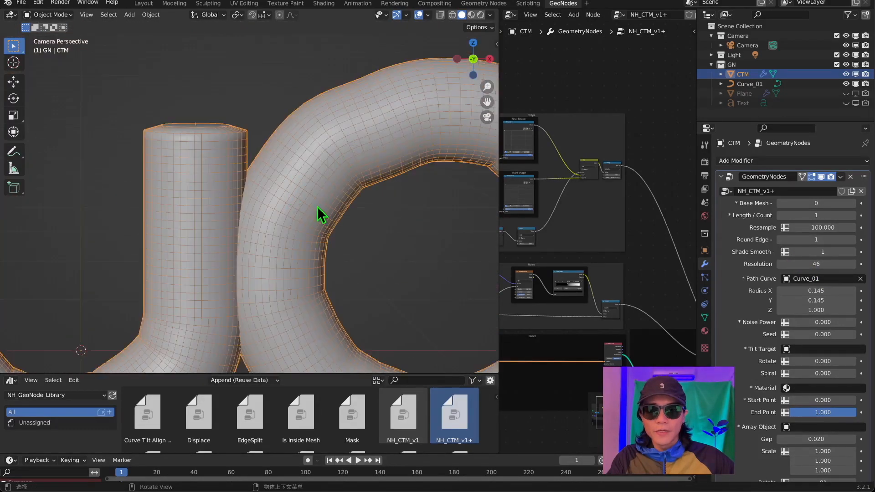
left_click_drag(826, 264, 804, 264)
left_click(835, 262)
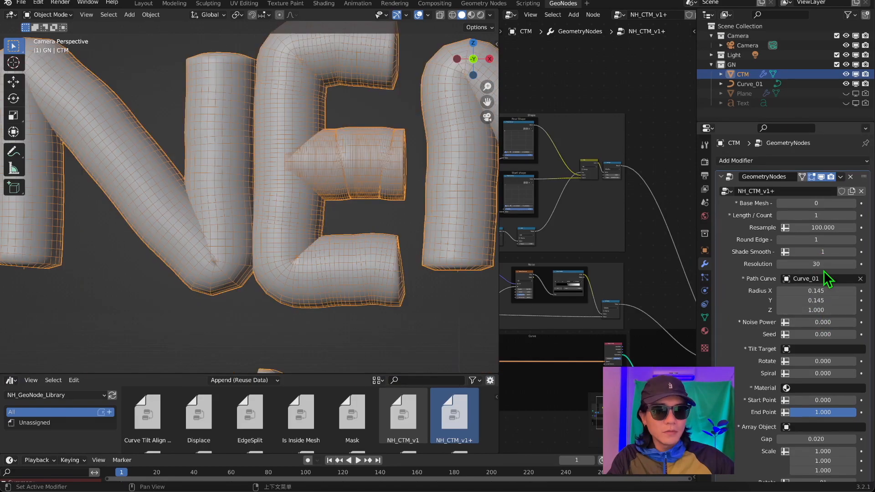
left_click(822, 264)
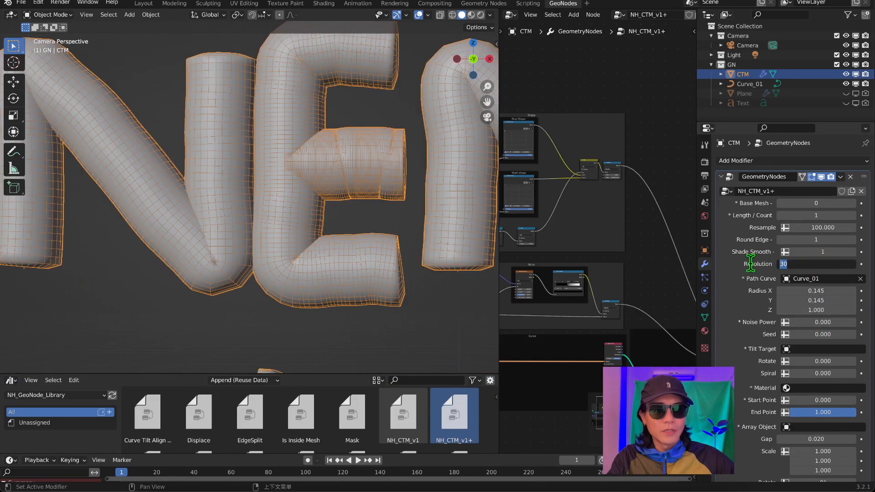
key("Return")
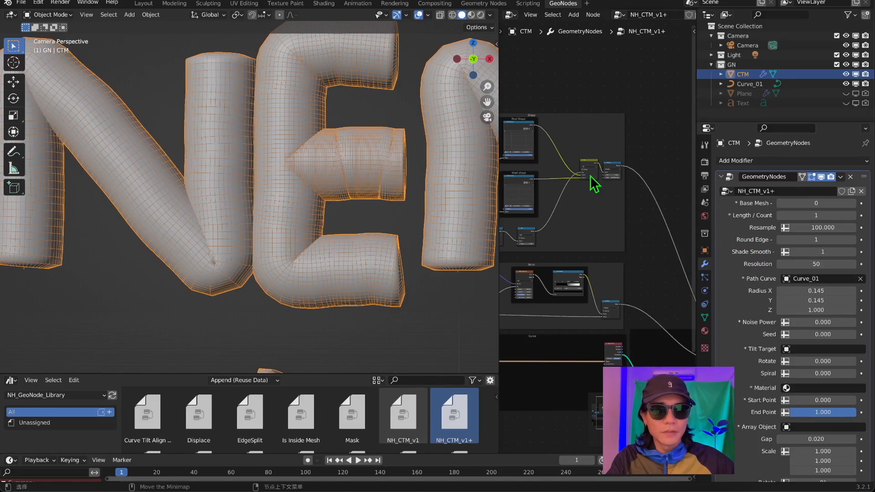
Reshape the Final Shape and Start shape float curves so the thickness of the letter strokes varies along their length.
scroll(293, 152, "down", 5)
middle_click_drag(447, 187, 344, 158, "shift")
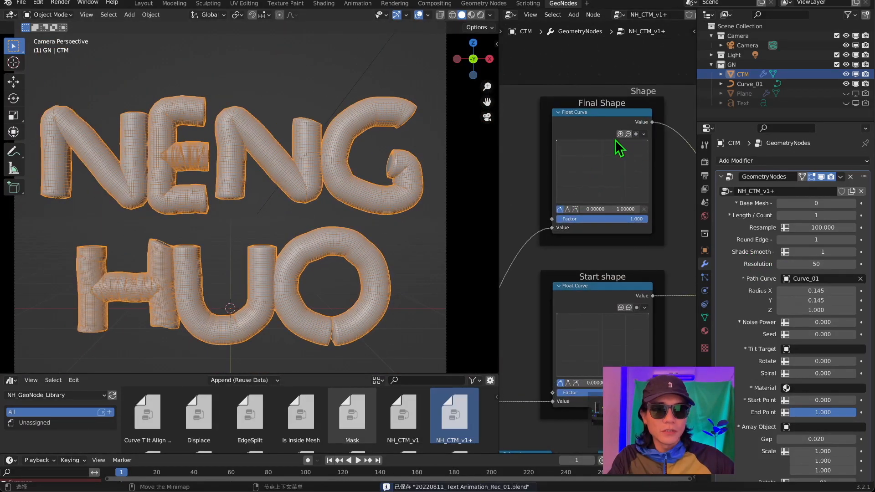
left_click_drag(615, 141, 647, 143)
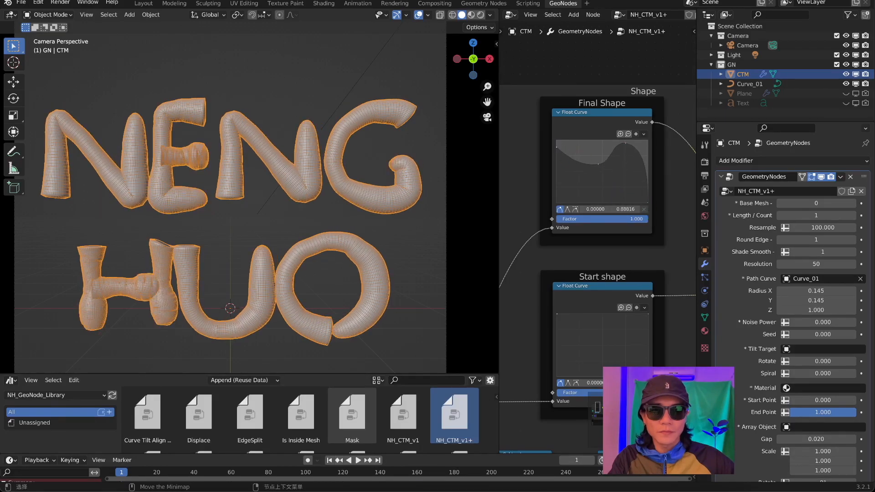
left_click(721, 177)
left_click(721, 176)
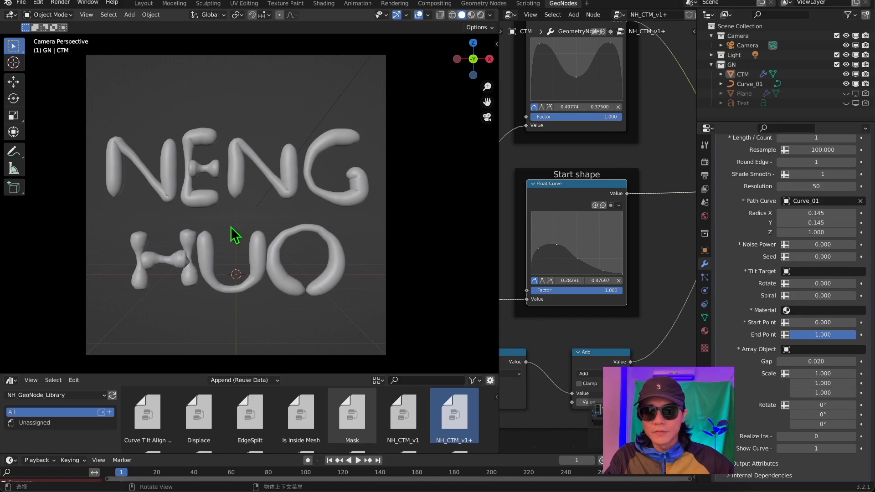
Enter Edit Mode on Curve_01, select all its points and stretch them along the Z axis by about 1.6 times.
left_click_drag(747, 121, 748, 234)
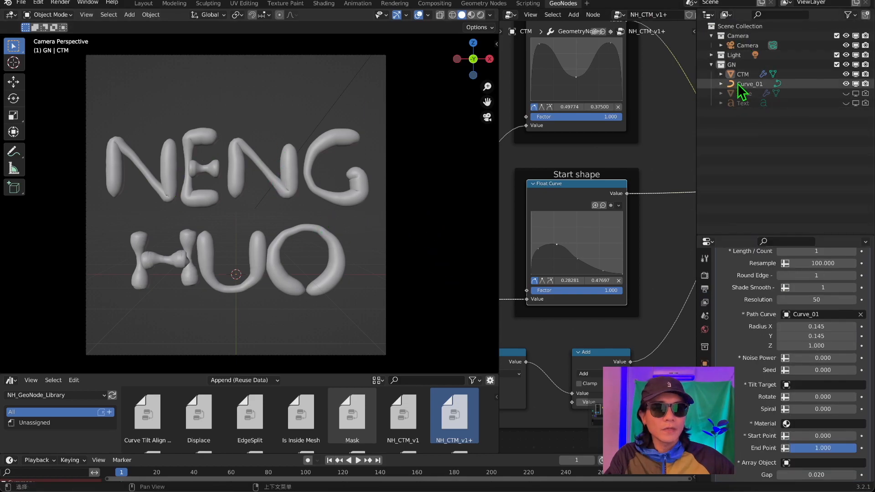
left_click(748, 85)
key("Tab")
scroll(253, 158, "up", 1)
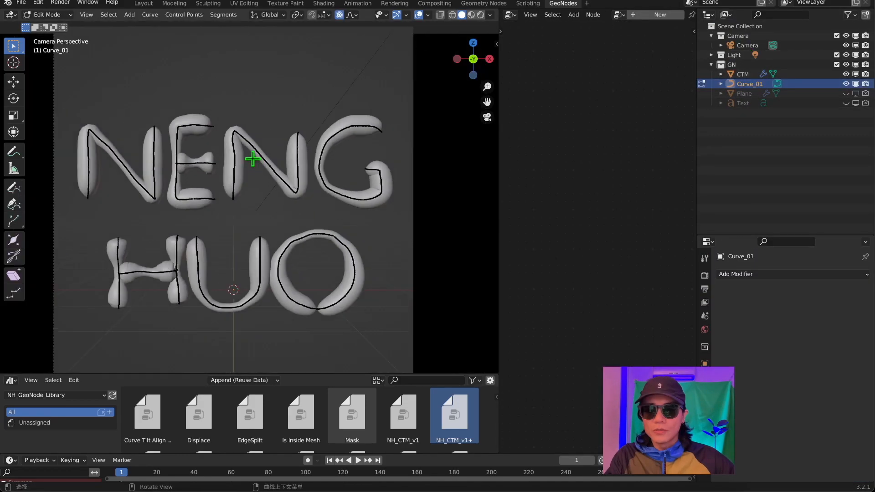
scroll(253, 159, "down", 4)
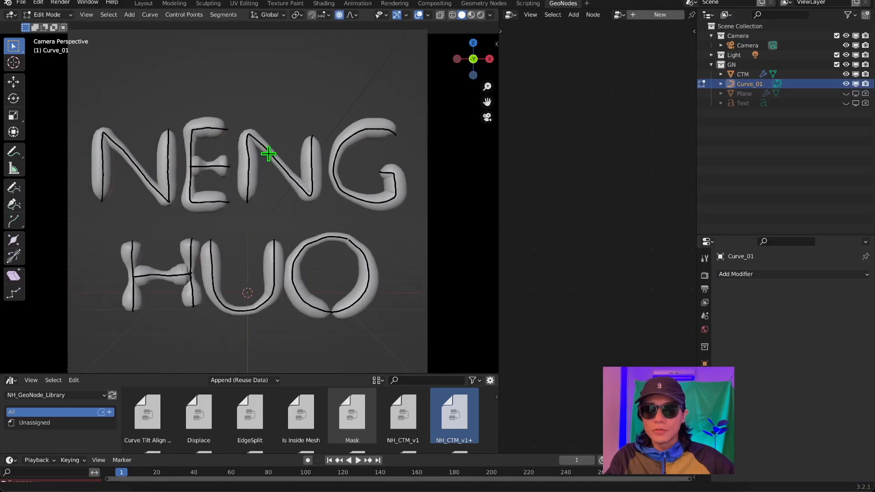
key("a")
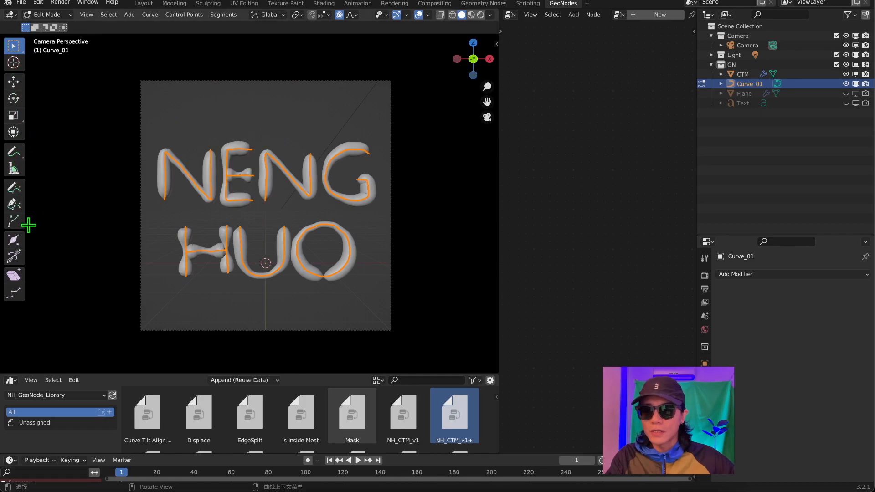
left_click(11, 119)
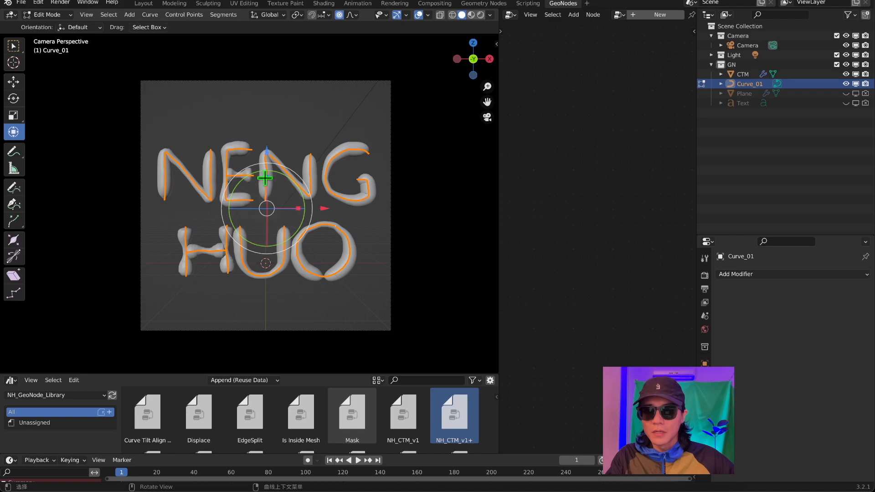
key("s")
key("z")
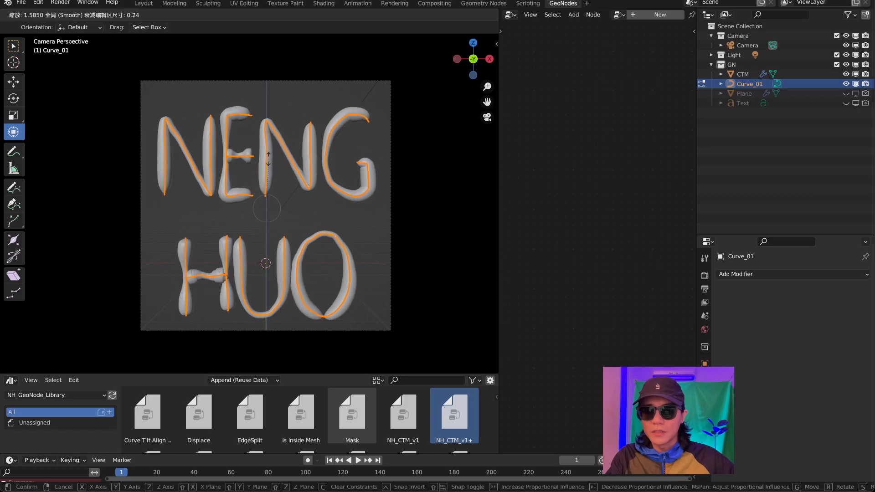
left_click(268, 167)
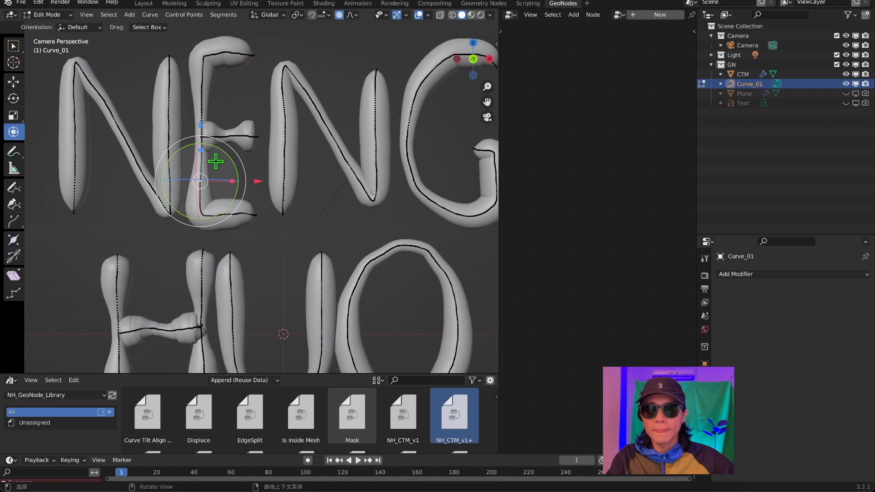
Try to rotate the selected point of the E with smooth proportional editing, and undo the rotation.
key("r")
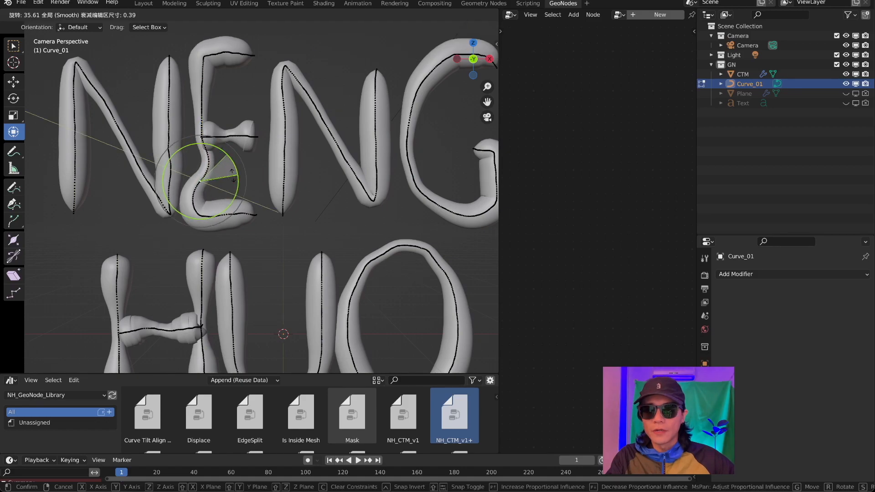
scroll(231, 178, "down", 15)
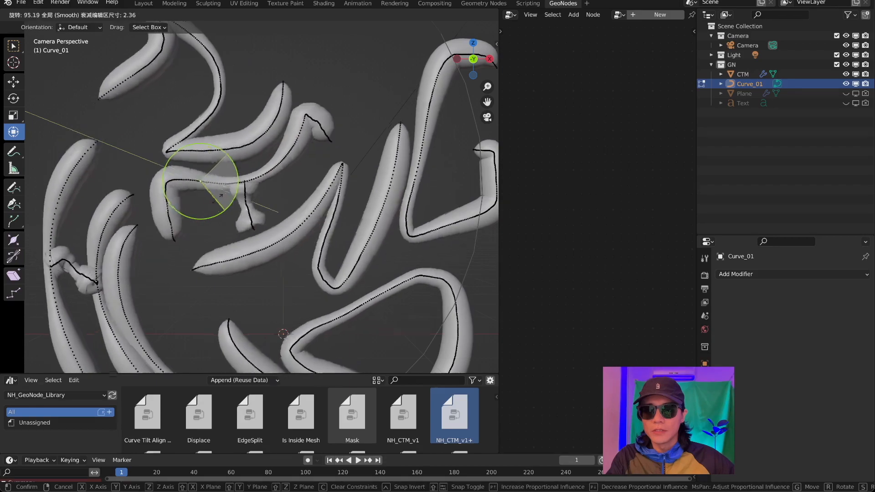
left_click(223, 192)
scroll(278, 177, "down", 3)
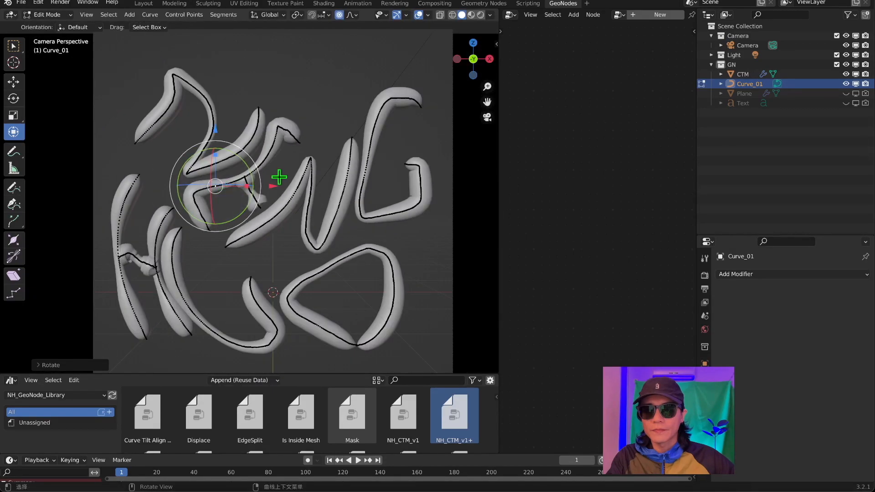
key("ctrl+z")
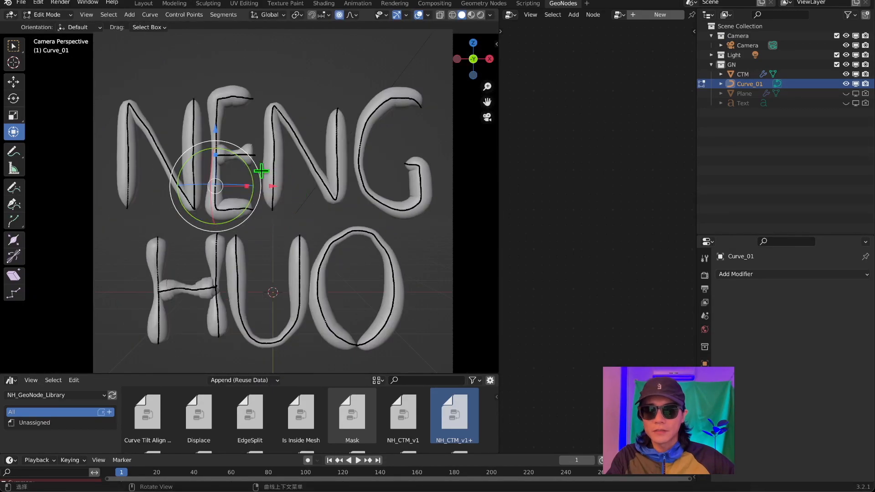
Rotate and bend the strokes around the second N using smooth proportional editing so the letters tilt and flow.
key("r")
key("r")
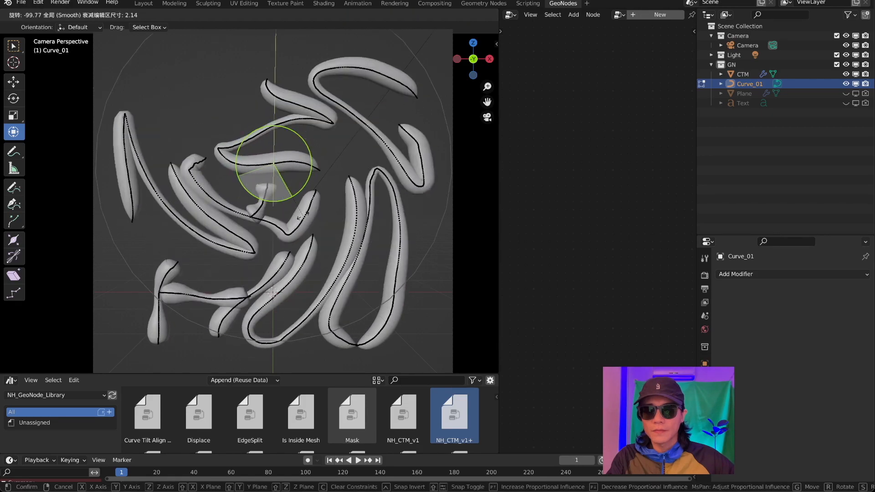
left_click_drag(218, 249, 216, 237)
left_click(322, 150)
left_click_drag(339, 157, 358, 137)
left_click_drag(348, 120, 355, 127)
key("ctrl+z")
mouse_move(322, 97)
left_mouse_down()
mouse_move(323, 114)
mouse_move(322, 98)
left_mouse_up()
Bend the H and pull the first N down about 0.63 m along Z with smooth proportional editing.
left_click(301, 248)
mouse_move(301, 248)
left_mouse_down()
mouse_move(303, 170)
mouse_move(301, 259)
left_mouse_up()
left_click(183, 185)
left_click_drag(184, 129, 184, 175)
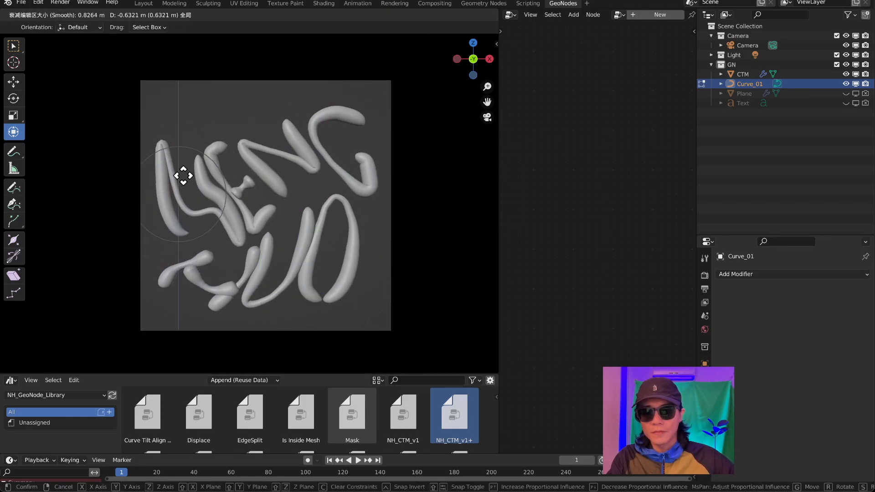
Shift the top arm of the E outward by moving its point with smooth proportional editing.
left_click(224, 150)
scroll(224, 150, "up", 2)
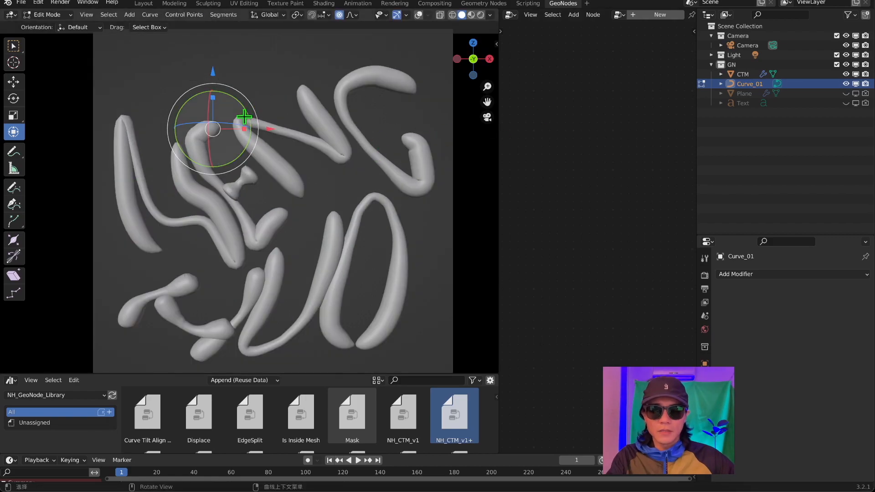
key("g")
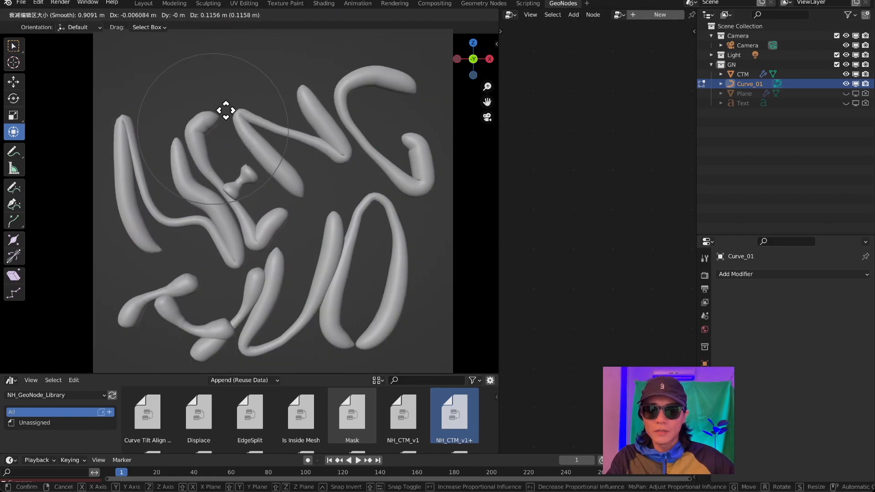
left_click(239, 100)
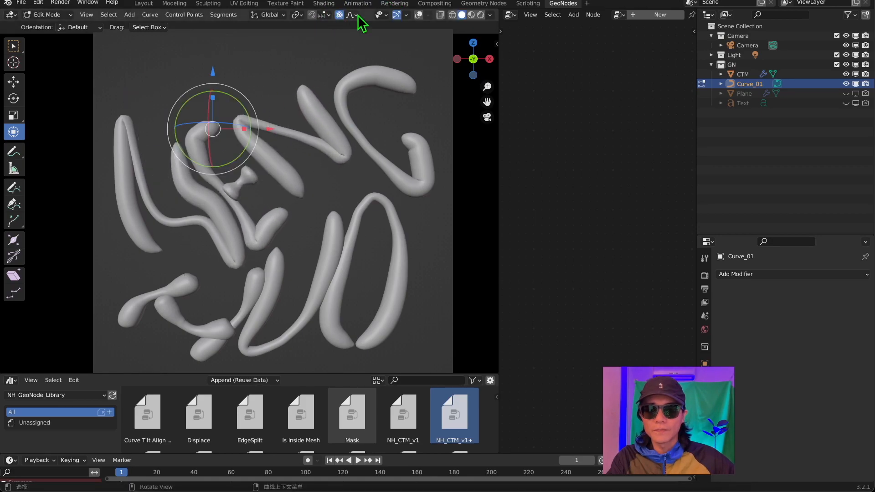
left_click(352, 15)
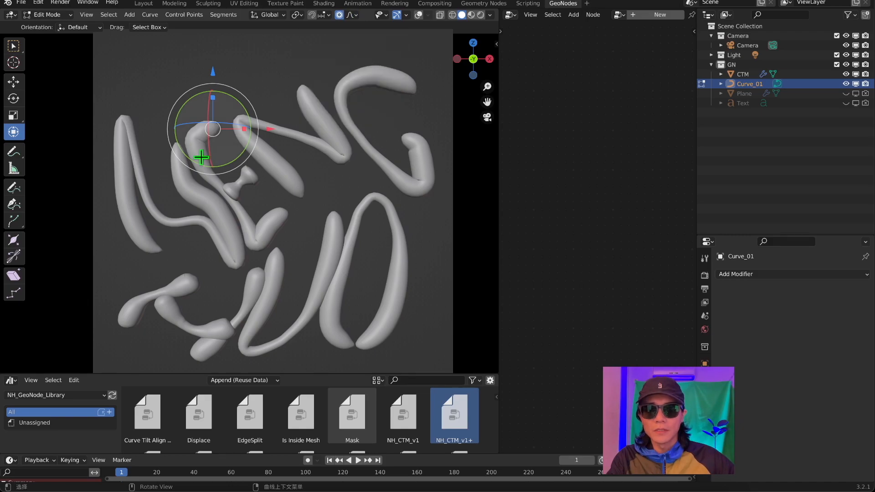
key("g")
right_click(256, 117)
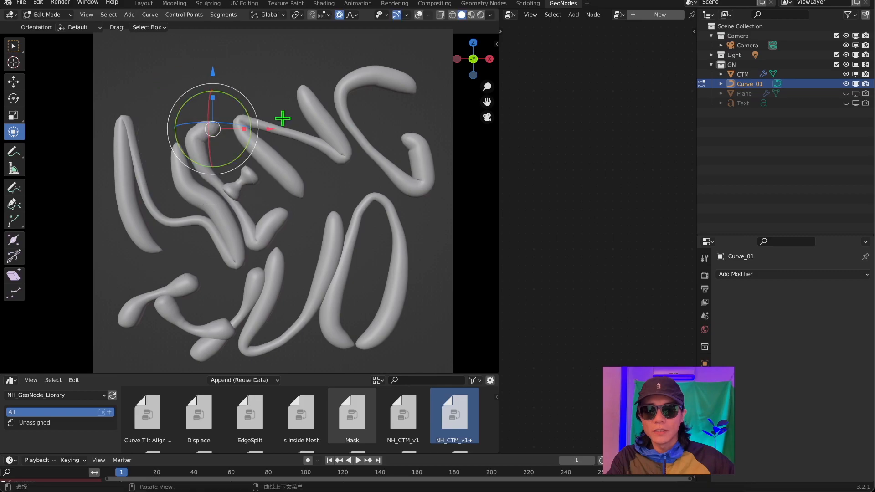
key("g")
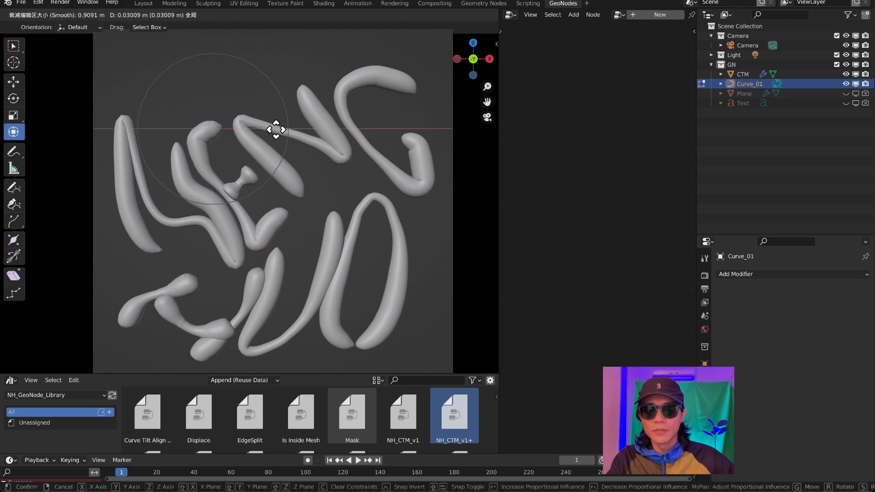
right_click(275, 131)
key("g")
left_click(232, 119)
Show the viewport overlays and reposition curve points on the strokes around the E and H.
left_click(250, 172)
scroll(270, 172, "up", 7)
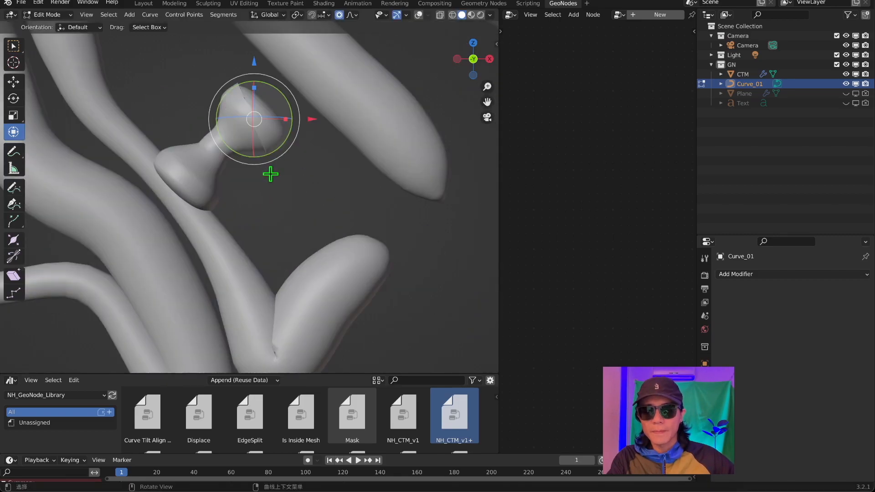
scroll(269, 172, "down", 6)
left_click(194, 228)
left_click(418, 15)
scroll(145, 179, "up", 4)
key("g")
left_click(127, 262)
Reshape the G's lower hook and the second N's last stroke by moving their points with smooth proportional editing.
scroll(201, 247, "down", 4)
key("g")
left_click(340, 237)
key("g")
left_click(424, 94)
left_click(325, 138)
key("g")
left_click(326, 142)
key("g")
left_click(333, 146)
scroll(273, 145, "down", 3)
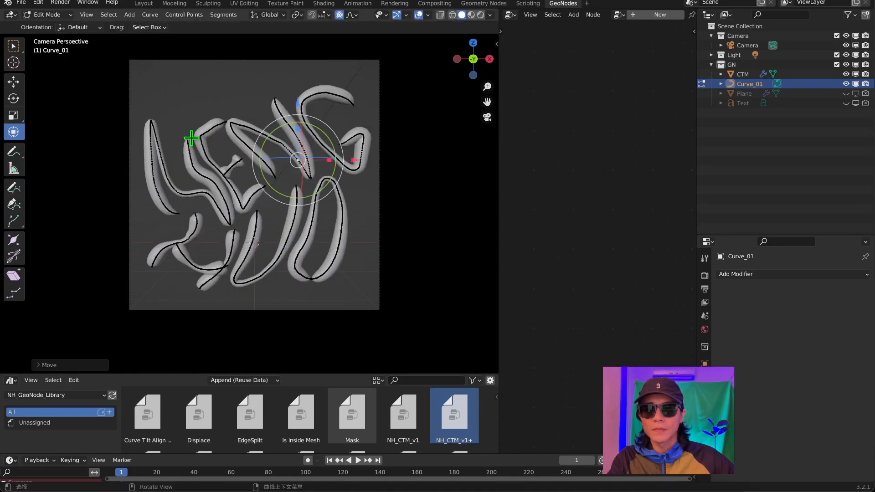
Adjust the H's strokes by moving a curve point with smooth proportional editing.
scroll(199, 140, "up", 4)
left_click(353, 15)
key("g")
left_click(244, 156)
Select the crowded points at the tip of a letter stroke and delete these vertices.
scroll(332, 63, "up", 2)
scroll(274, 197, "up", 3)
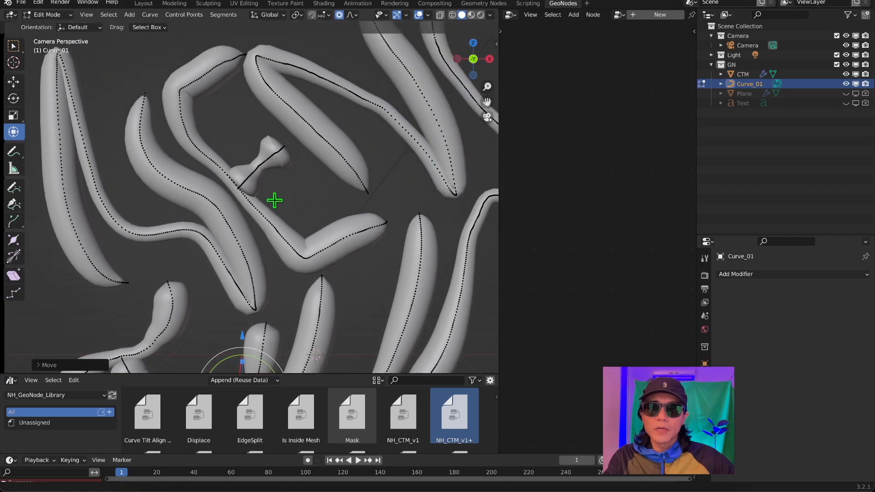
scroll(282, 147, "up", 2)
scroll(342, 88, "up", 2)
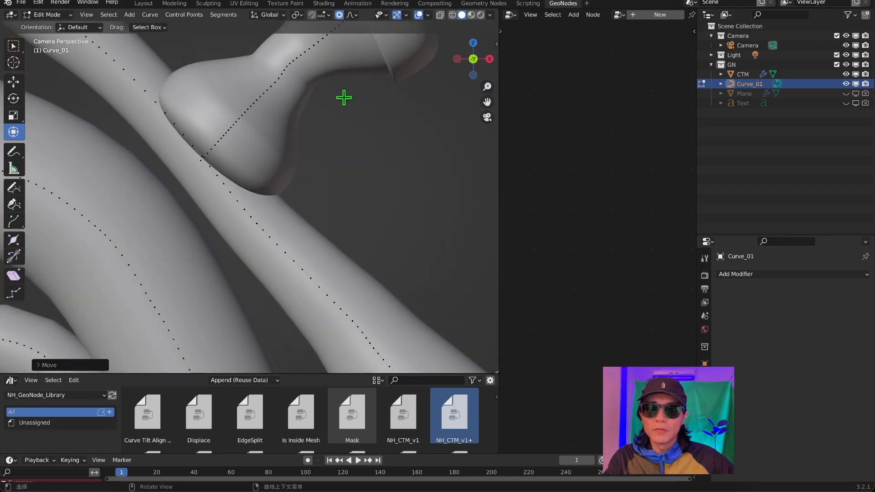
scroll(351, 108, "down", 6)
middle_click_drag(372, 153, 416, 156, "shift")
scroll(274, 121, "up", 5)
mouse_move(418, 94)
middle_mouse_down("shift")
mouse_move(494, 203)
mouse_move(168, 323)
middle_mouse_up("shift")
scroll(257, 136, "up", 4)
left_click_drag(262, 116, 350, 159)
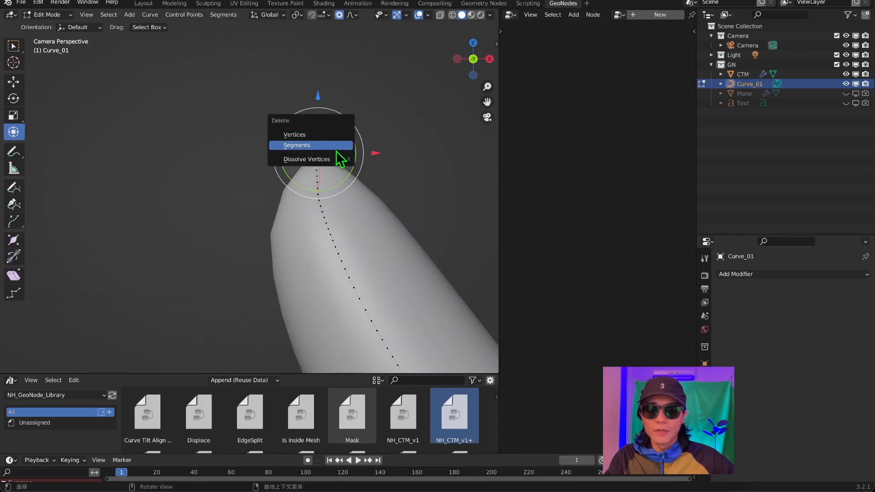
left_click(345, 139)
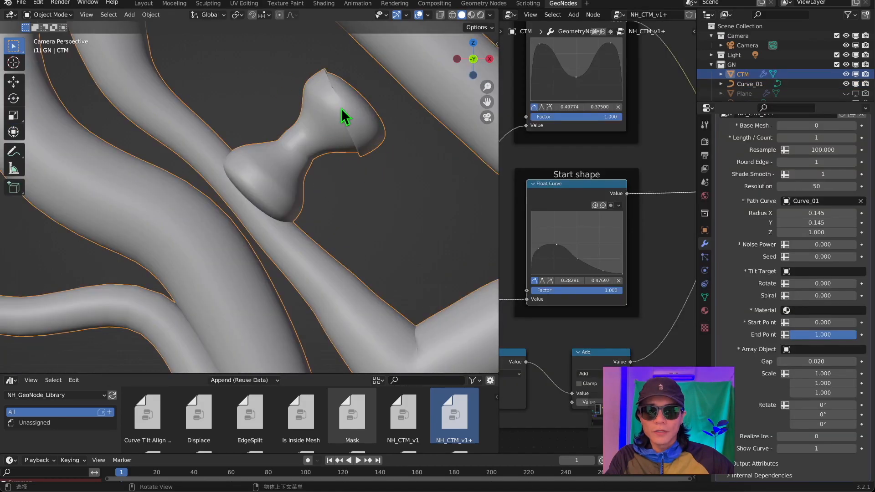
Return to Edit Mode on Curve_01 and move the outer end of the E's middle bar with smooth proportional editing.
key("Tab")
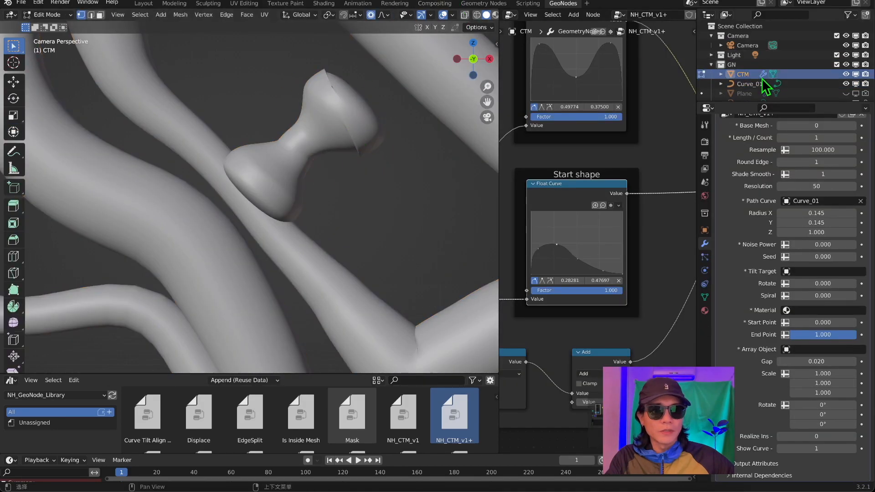
left_click(820, 85)
scroll(820, 87, "down", 1)
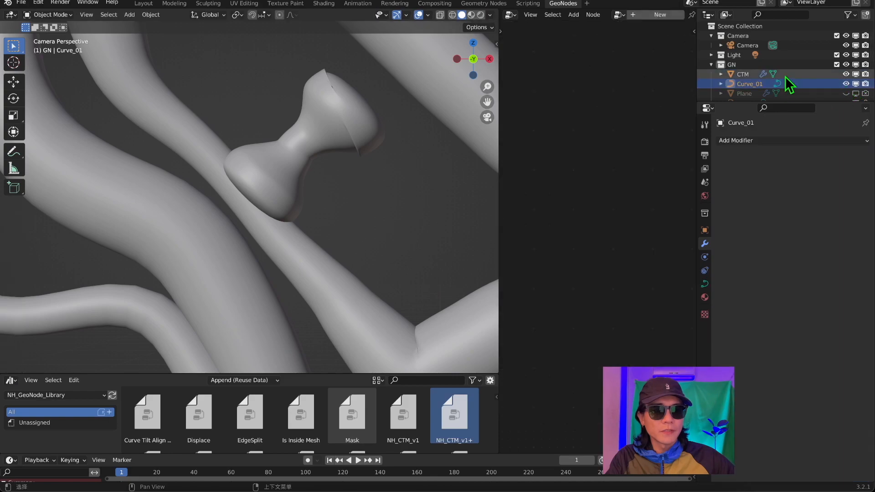
key("Tab")
key("g")
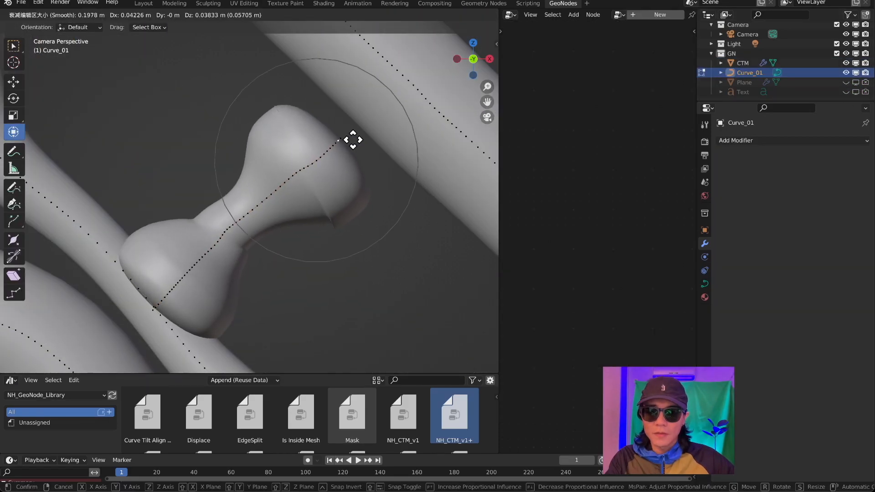
left_click(332, 150)
Delete the unwanted points on the E's middle bar to clean up its ends.
key("g")
right_click(201, 190)
left_click_drag(201, 190, 260, 254)
key("x")
left_click(251, 244)
key("super+z")
left_click(295, 184)
left_click(384, 136)
key("x")
left_click(354, 127)
Select and reposition a remaining curve point near the E's middle bar.
left_click(234, 228)
key("g")
left_click(258, 222)
key("a")
right_click(272, 219)
left_click(272, 220)
left_click(271, 217)
View the lettering at an angle and move the O's points with the Move tool.
scroll(271, 217, "down", 10)
middle_click_drag(292, 182, 316, 191)
scroll(241, 188, "up", 6)
scroll(242, 188, "down", 3)
scroll(287, 189, "down", 6)
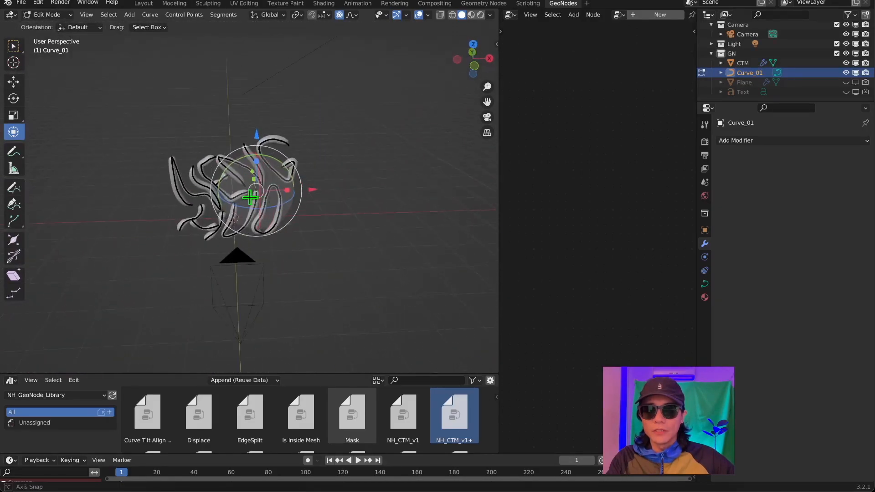
scroll(310, 191, "up", 6)
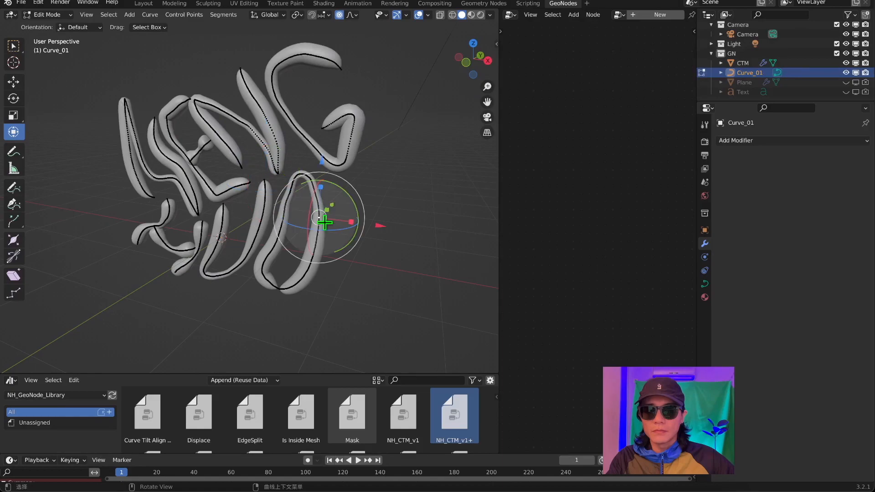
middle_click_drag(324, 222, 287, 213)
left_click(15, 83)
middle_click_drag(358, 219, 342, 221)
Select whole linked strokes, including the G, and offset them from the neighbouring letters.
key("ctrl+l")
middle_click_drag(333, 29, 183, 150)
key("ctrl+l")
left_click_drag(159, 155, 168, 150)
key("KP_0")
left_click(340, 145)
key("ctrl+l")
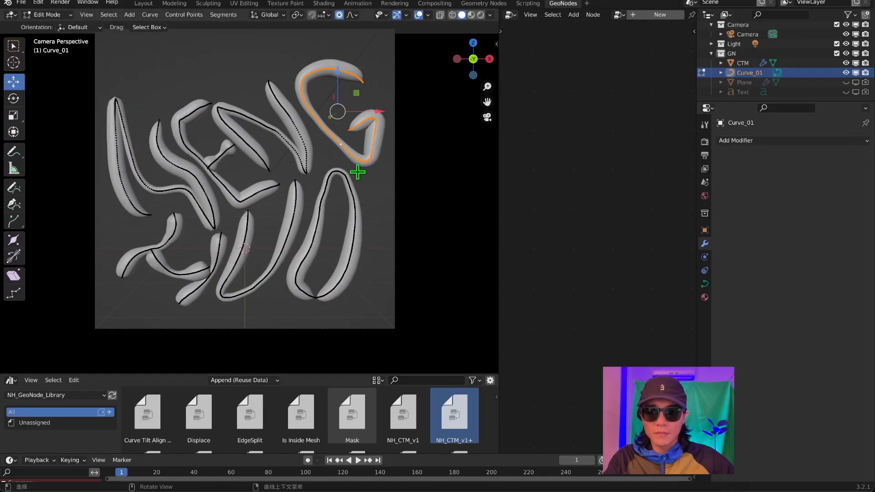
middle_click_drag(389, 169, 328, 182)
Rotate parts of the lettering with the Rotate tool and proportional editing so the strokes twist and overlap.
left_click(14, 99)
left_click(352, 16)
left_click_drag(268, 201, 290, 180)
middle_click_drag(319, 214, 281, 274)
key("KP_0")
left_click(157, 134)
left_click_drag(163, 137, 191, 119)
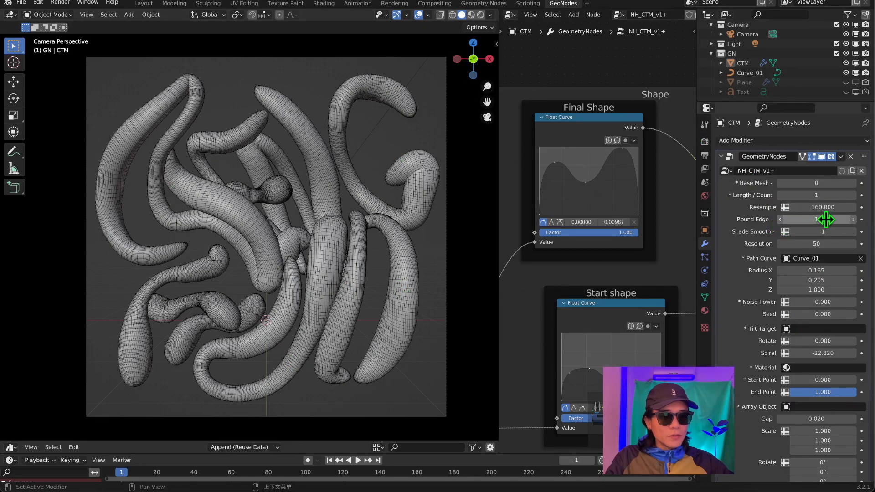
Examine the wireframe of the overlapping tube letters and the NH_CTM_v1+ modifier settings.
scroll(270, 219, "up", 4)
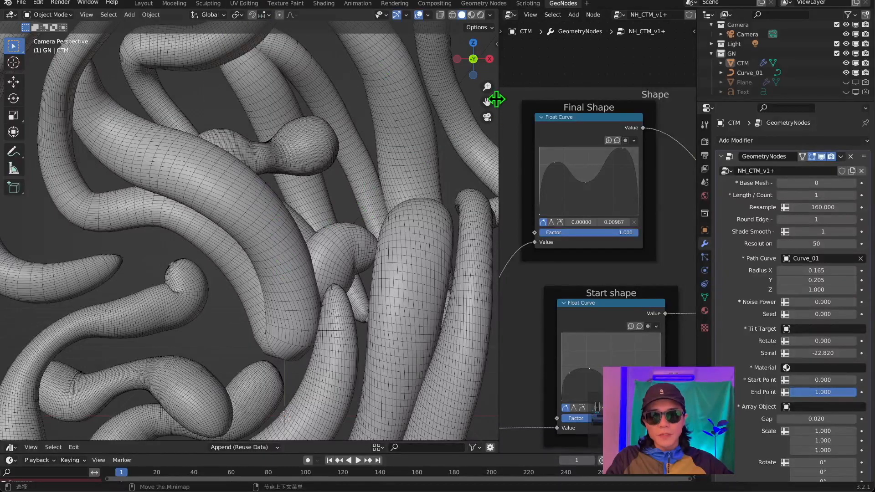
left_click_drag(487, 101, 487, 102)
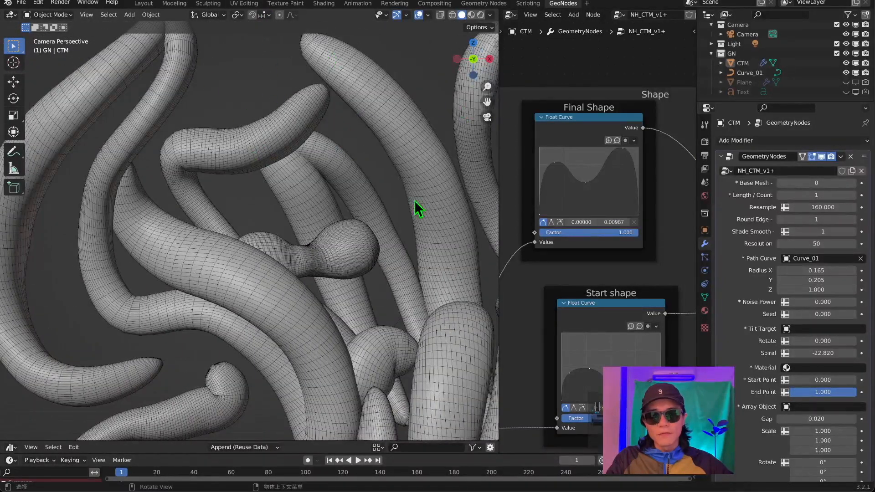
scroll(137, 174, "down", 3)
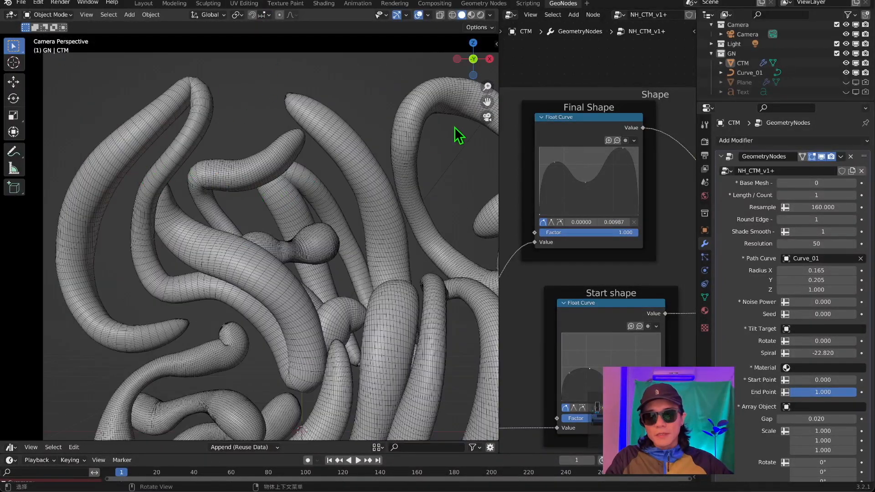
scroll(458, 135, "down", 1)
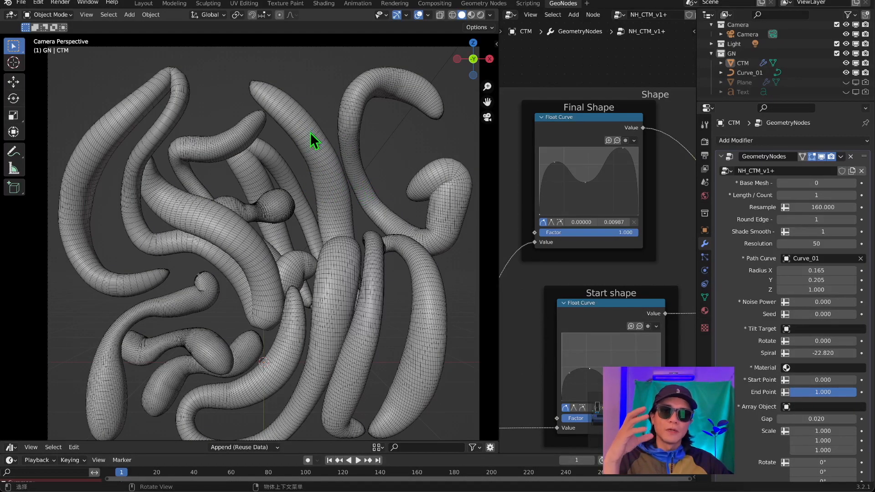
left_click_drag(487, 102, 491, 76)
key("Home")
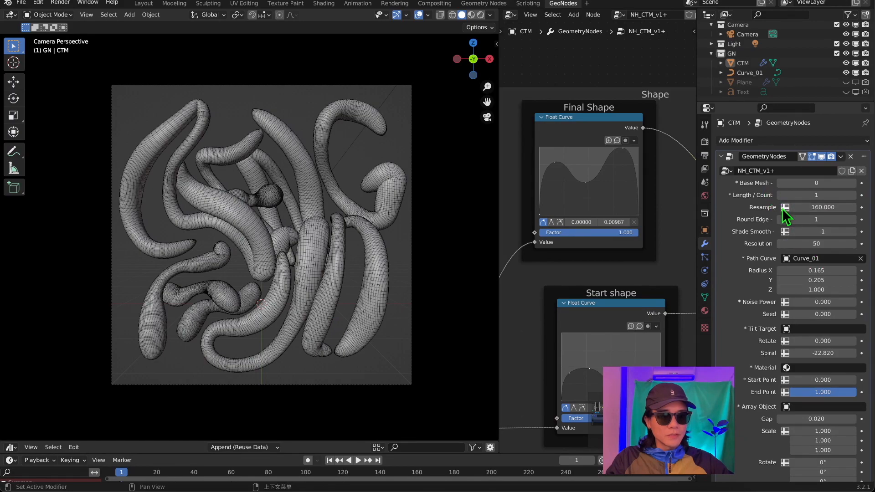
scroll(731, 291, "down", 2)
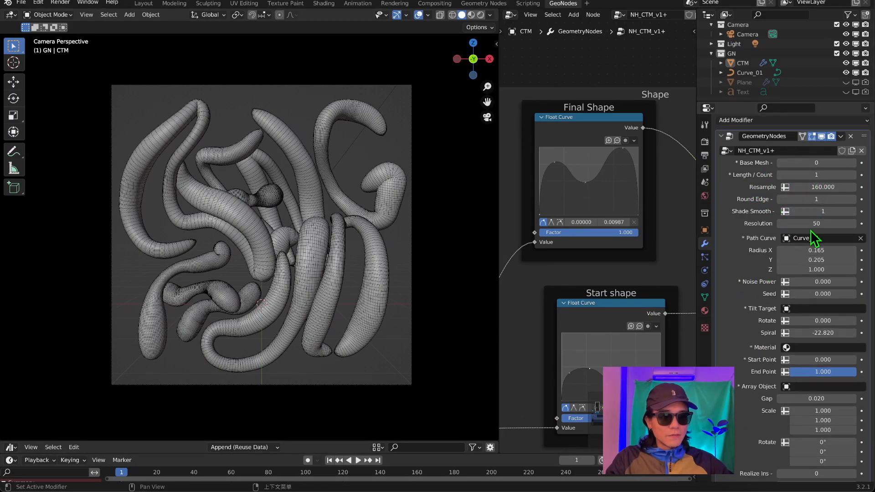
scroll(775, 205, "up", 2)
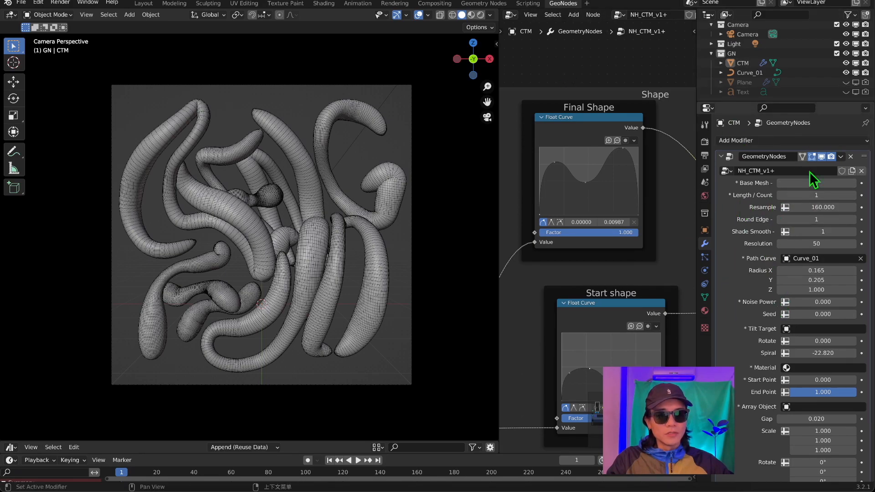
scroll(738, 189, "down", 4)
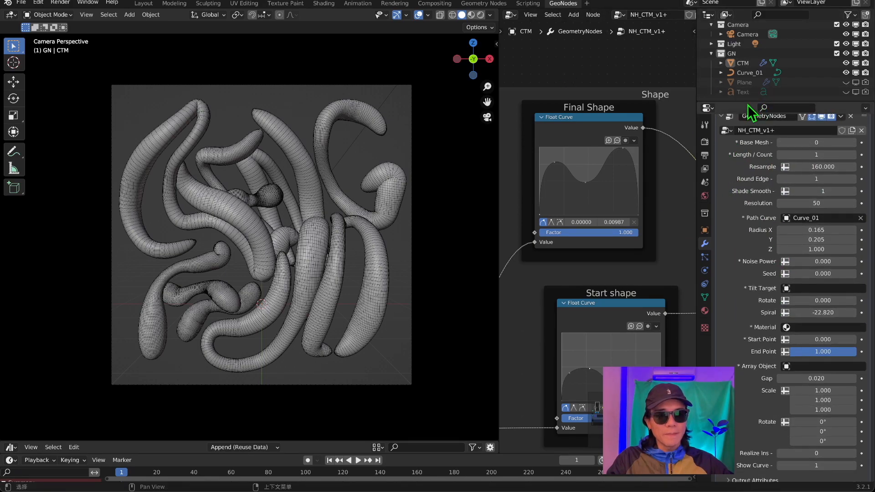
Collapse the GeometryNodes modifier's settings and select the CTM object.
left_click_drag(757, 103, 754, 61)
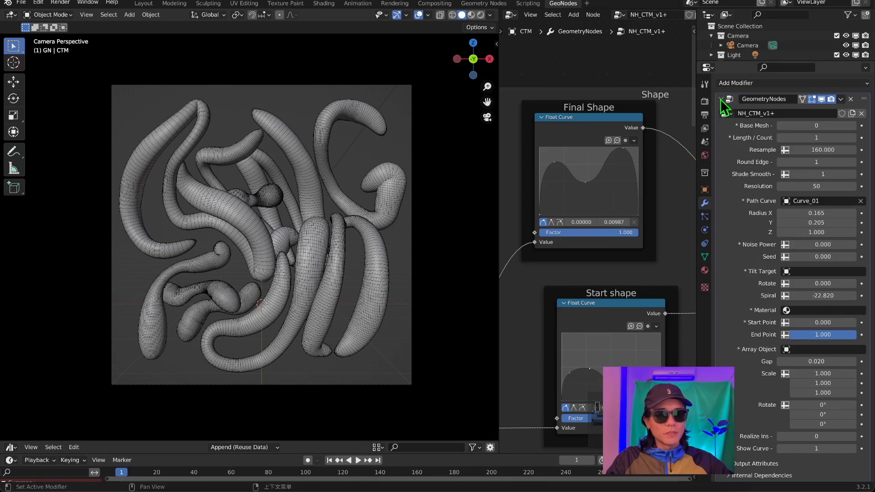
left_click(721, 99)
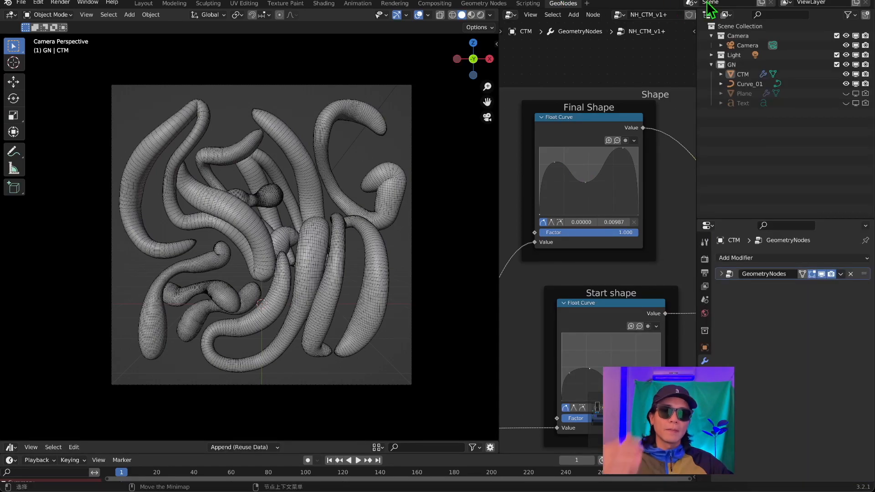
left_click(788, 74)
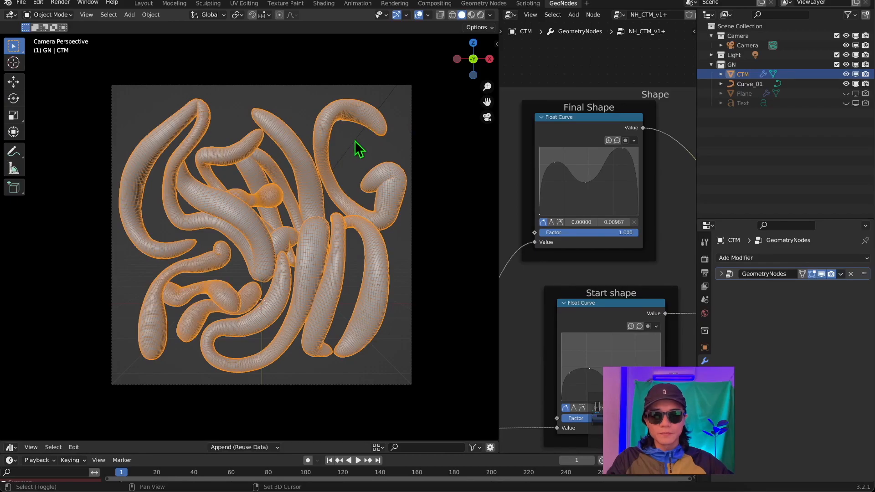
Duplicate the CTM object in place and rename the copy CTM_to.
key("shift+d")
right_click(303, 173)
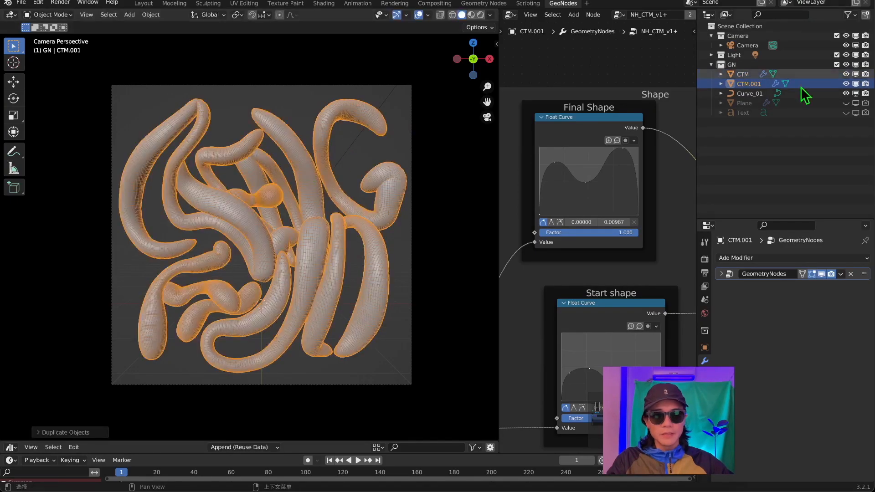
double_click(755, 84)
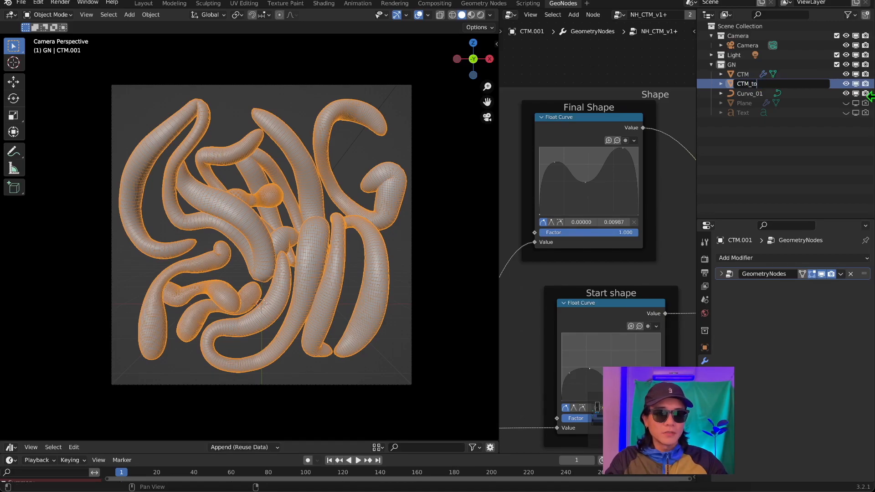
key("Return")
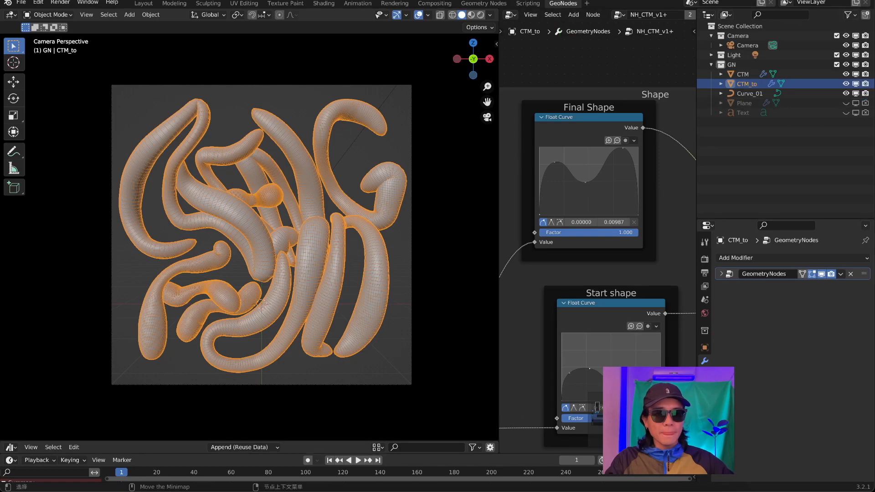
Hide the original CTM object and leave only the CTM_to copy visible.
left_click(751, 74)
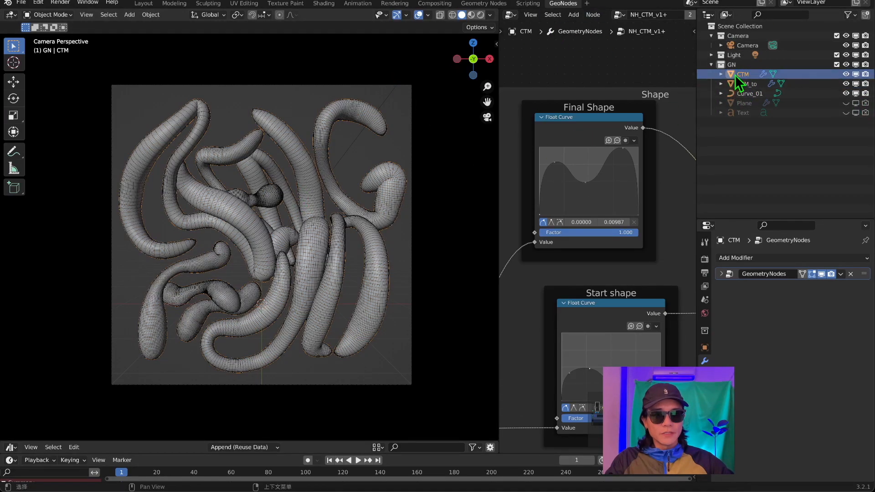
left_click(846, 84)
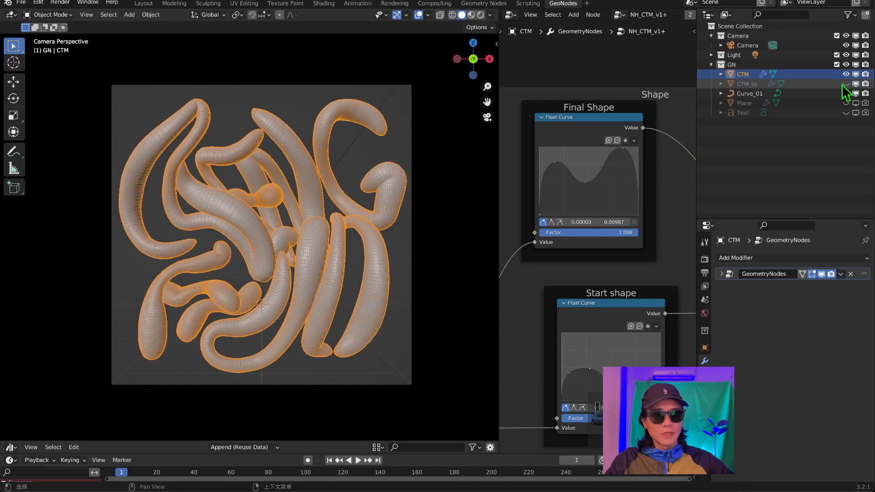
left_click(384, 141)
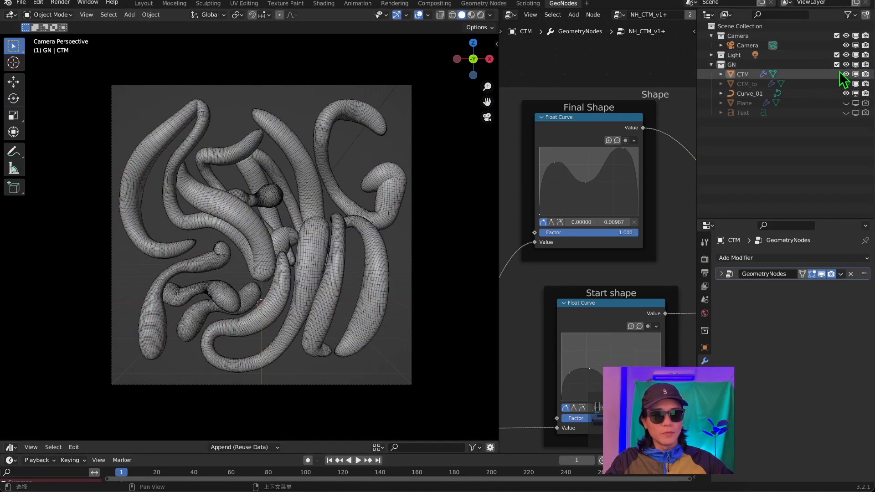
left_click(846, 73)
left_click(845, 84)
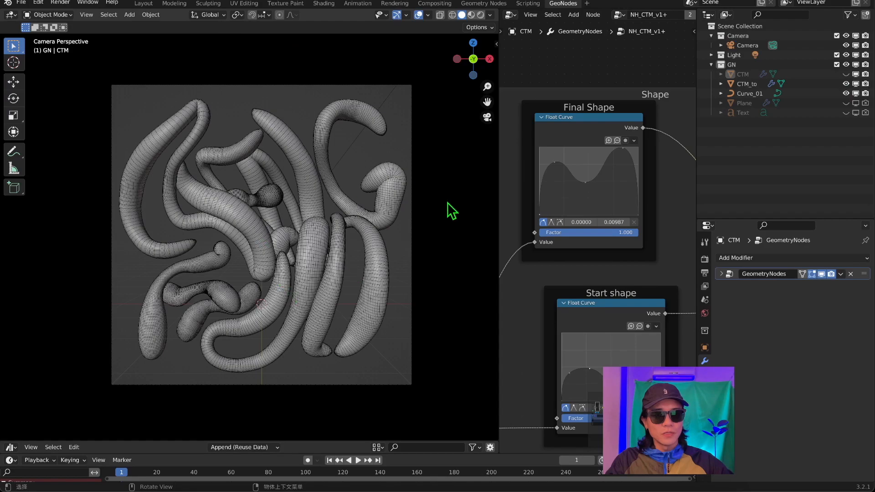
Rename the copy as CTM_To, apply its GeometryNodes modifier and keep the resulting mesh selected.
left_click(747, 83)
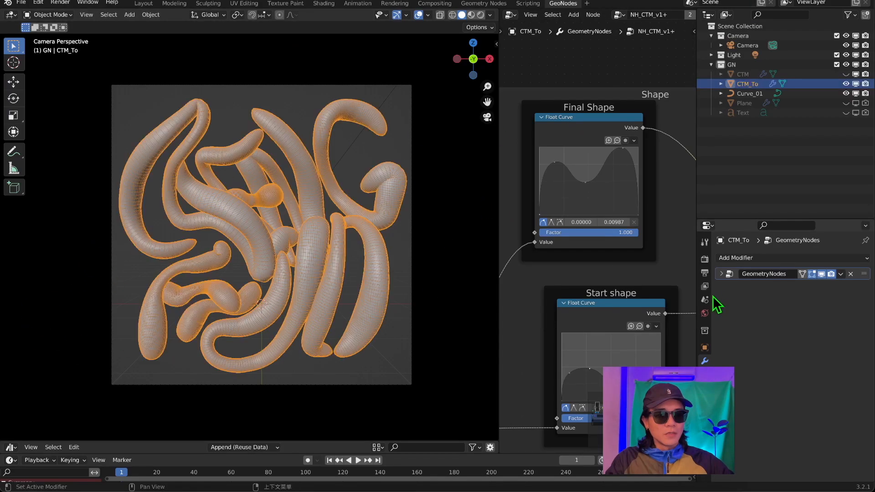
left_click(840, 274)
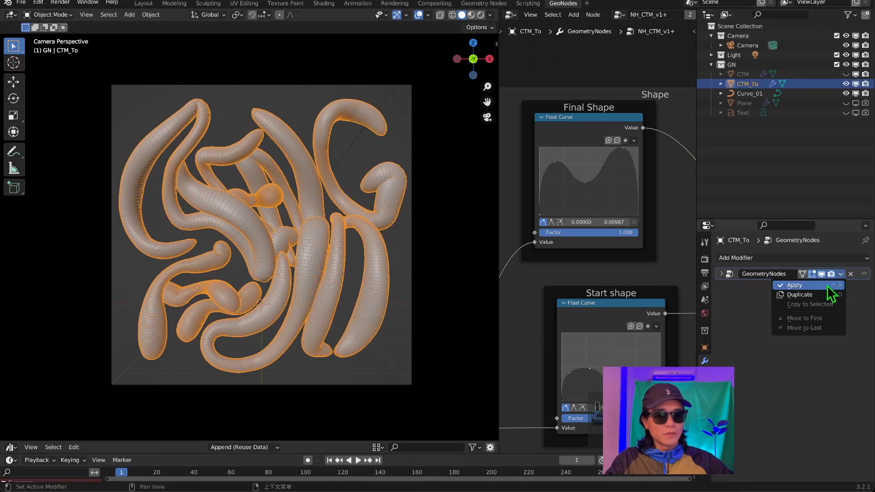
left_click(795, 287)
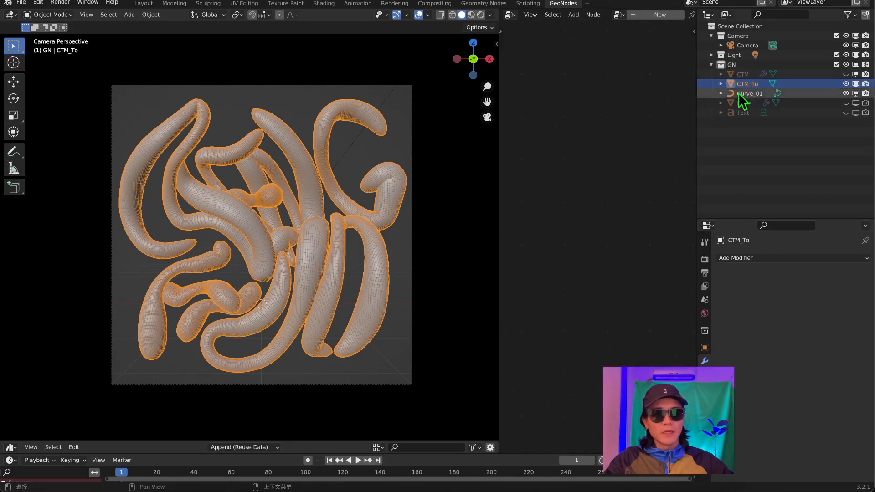
left_click(735, 139)
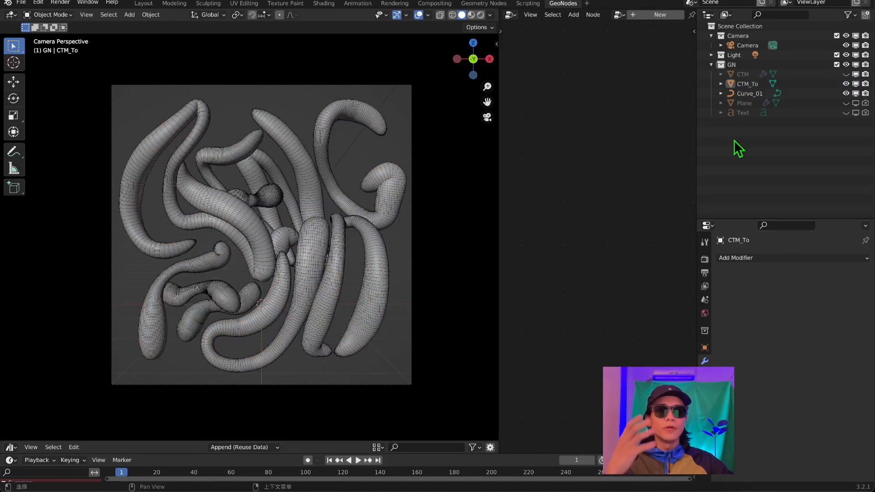
left_click(738, 83)
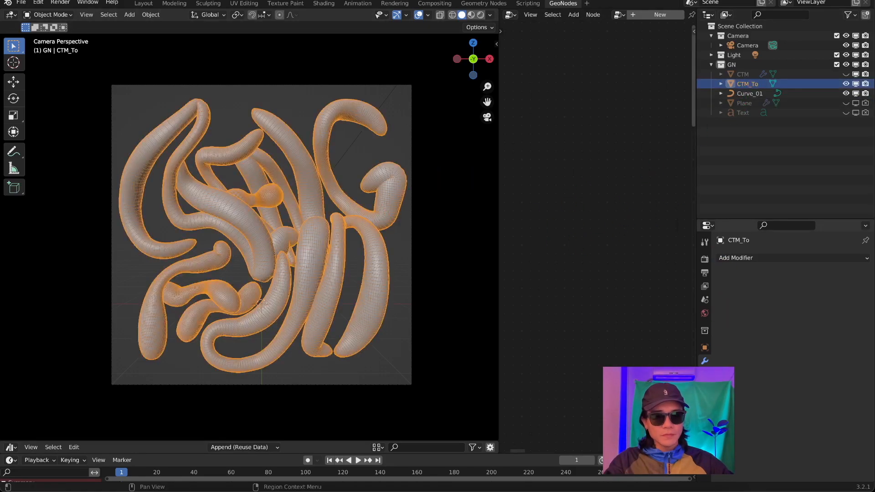
Add the Basis and Key 1 shape keys to CTM_To and set Key 1's value to 1.000.
left_click(704, 375)
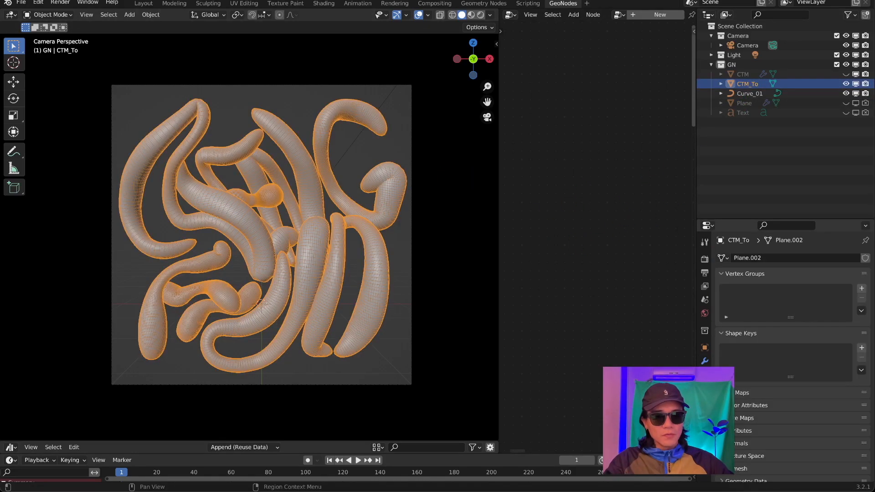
left_click(862, 350)
left_click(862, 349)
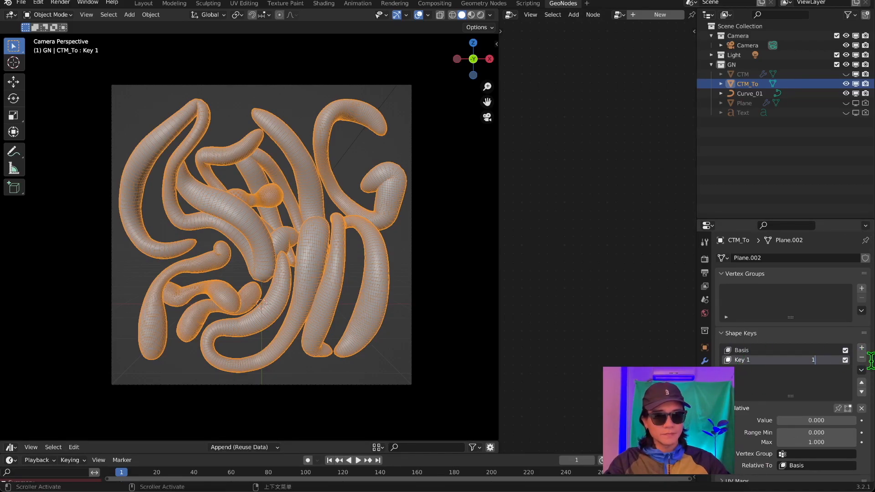
key("Return")
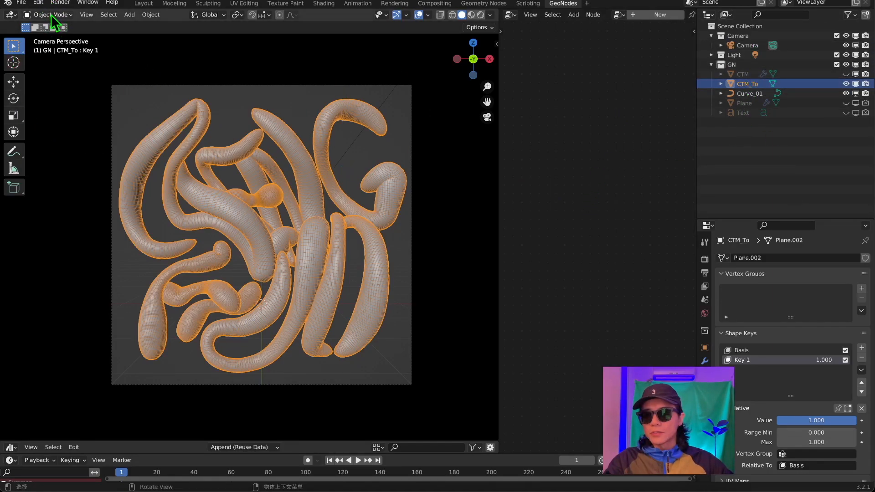
Sculpt downward drips on the CTM_To letters in Sculpt Mode with the 78 px Snake Hook brush and overlays off.
key("F3")
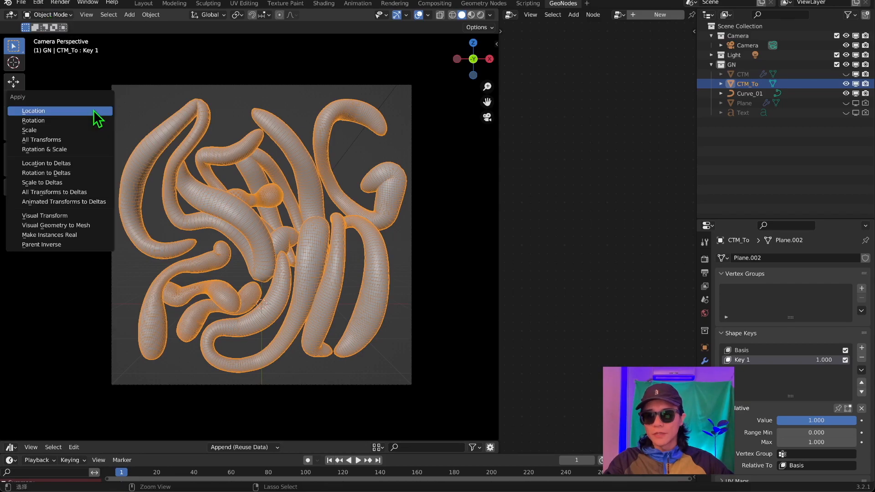
left_click(96, 115)
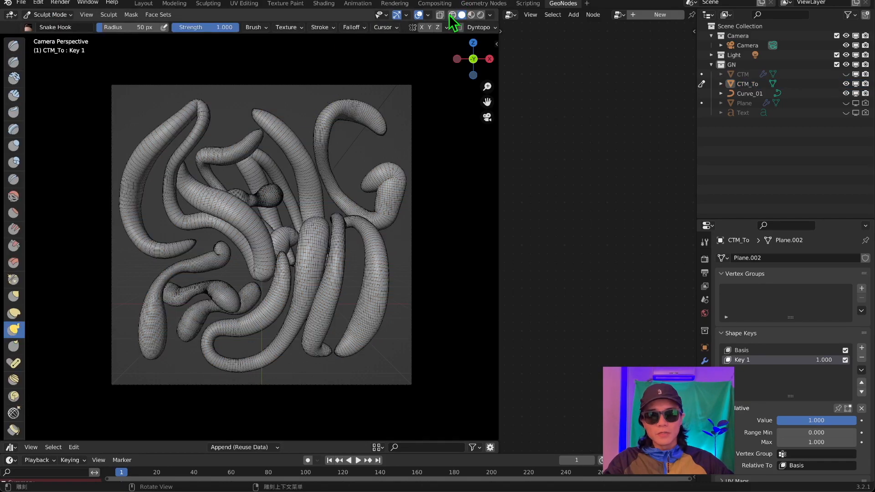
left_click(418, 16)
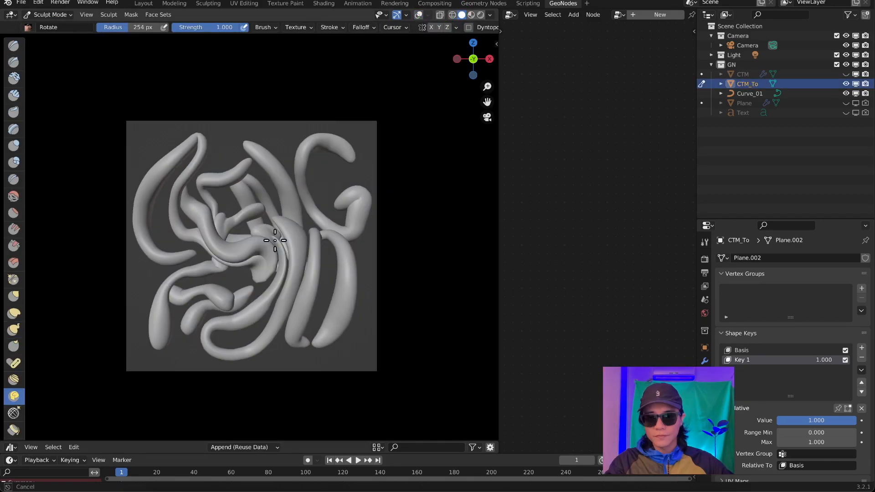
left_click(14, 313)
left_click(14, 330)
left_click_drag(334, 130, 338, 183)
left_click_drag(166, 150, 173, 210)
mouse_move(227, 224)
left_mouse_down()
mouse_move(215, 262)
mouse_move(133, 205)
mouse_move(260, 328)
left_mouse_up()
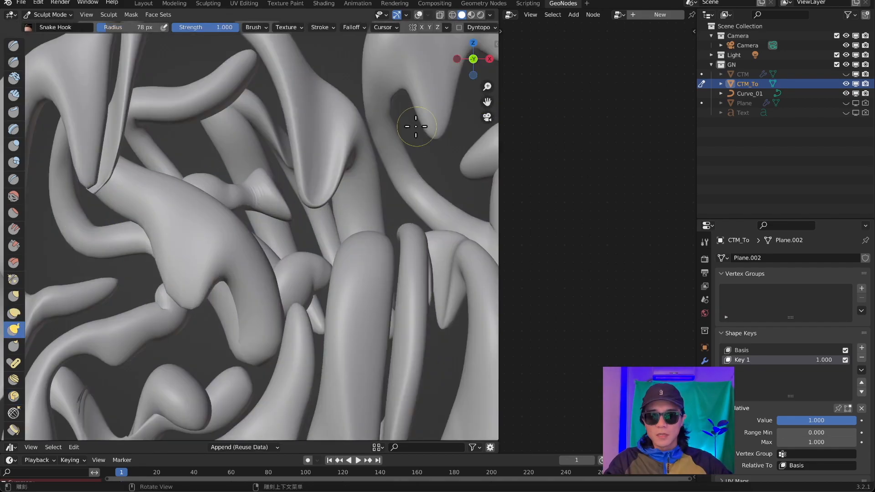
scroll(314, 192, "up", 2)
scroll(314, 191, "down", 5)
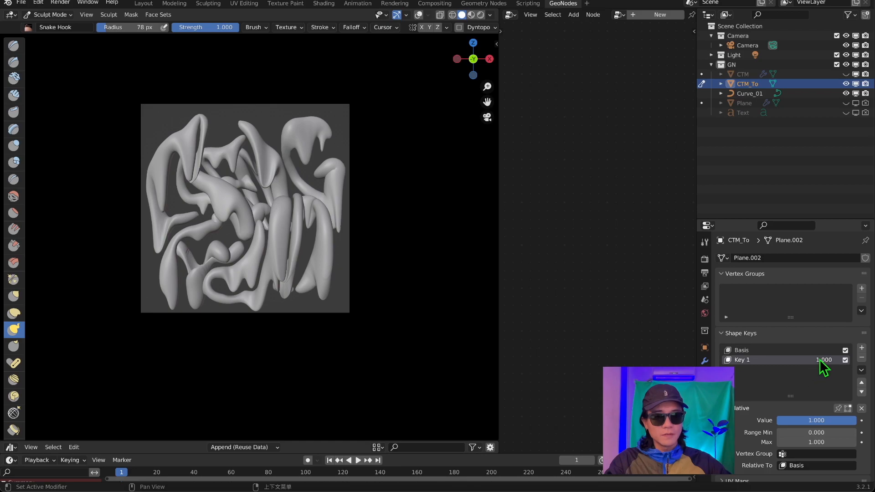
Reduce the melting effect by setting the Key 1 shape key's value to 0.677.
left_click_drag(820, 360, 797, 360)
scroll(339, 222, "up", 2)
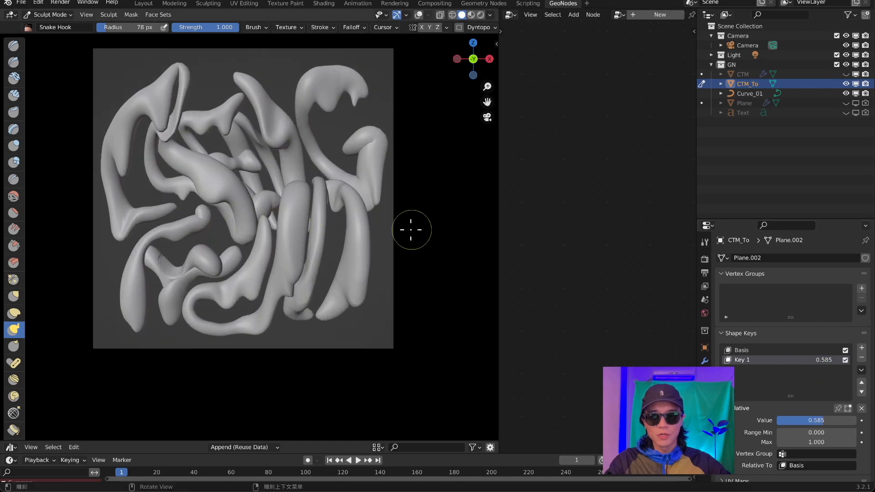
mouse_move(828, 360)
left_mouse_down()
mouse_move(860, 359)
mouse_move(836, 360)
left_mouse_up()
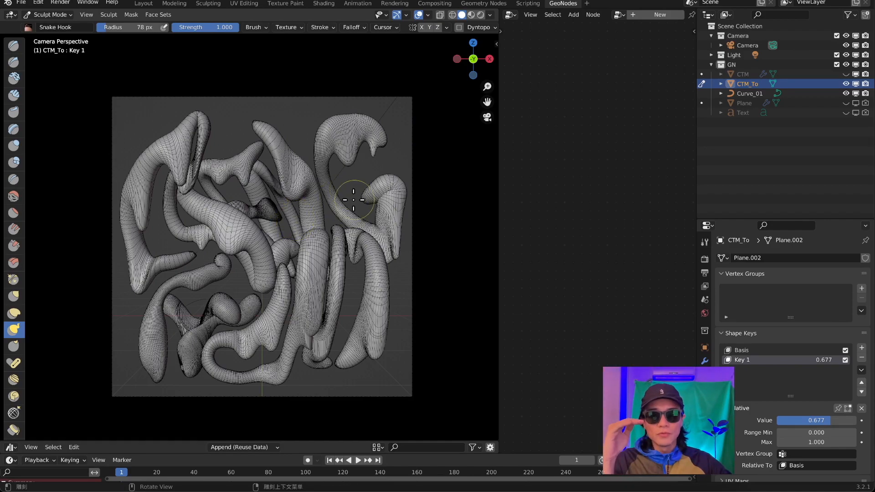
scroll(347, 198, "up", 2)
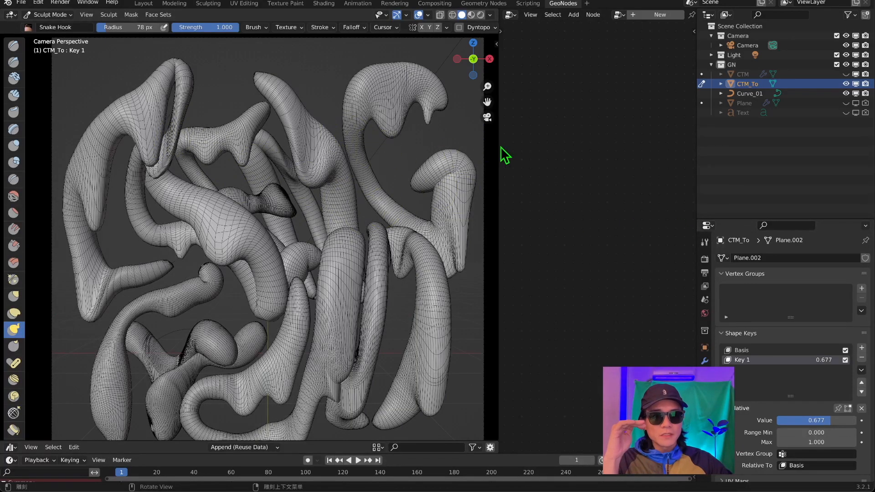
Compare the original CTM with the sculpted CTM_To by alternating their visibility and selection in Object Mode.
left_click(846, 83)
left_click(845, 75)
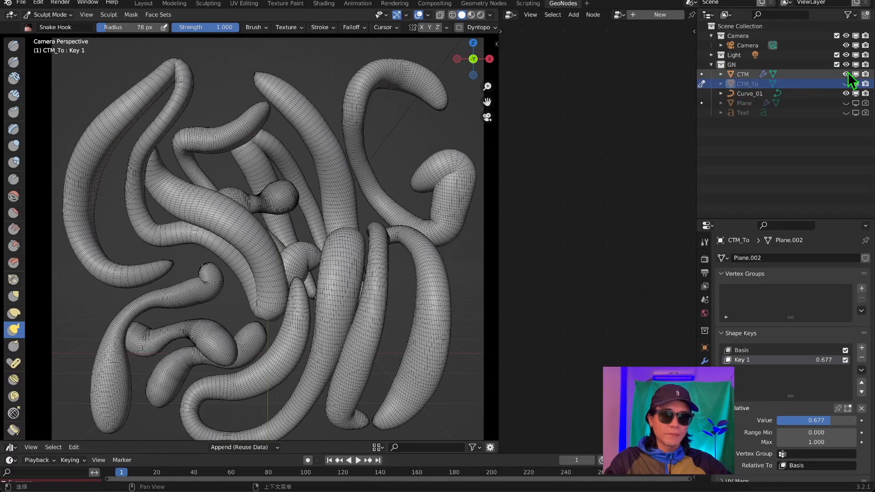
left_click(846, 74)
left_click(846, 84)
left_click(747, 84)
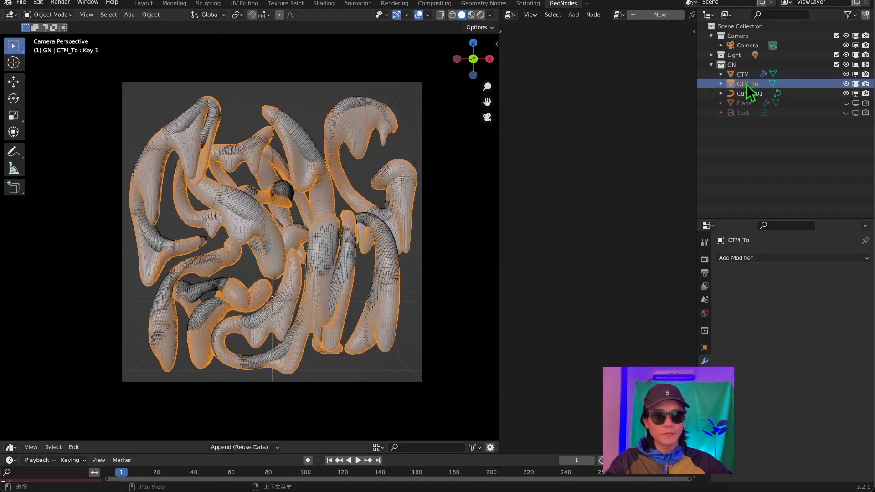
left_click(742, 75)
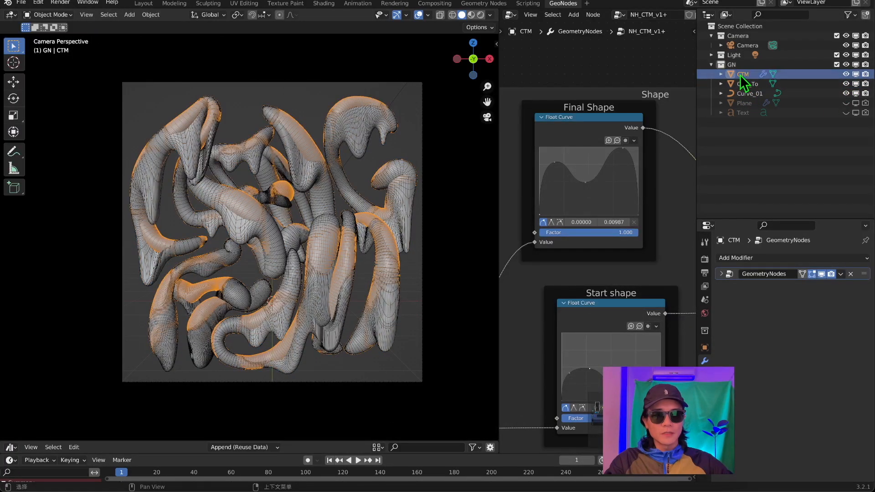
left_click(742, 84)
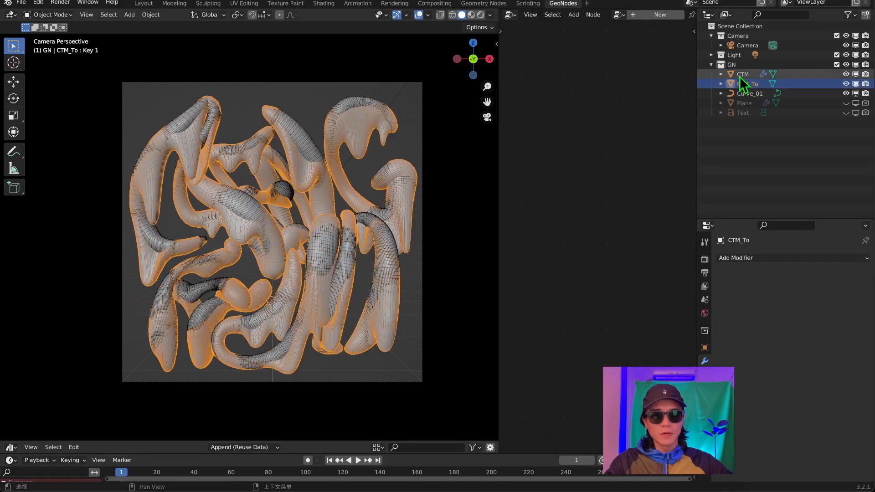
left_click(845, 84)
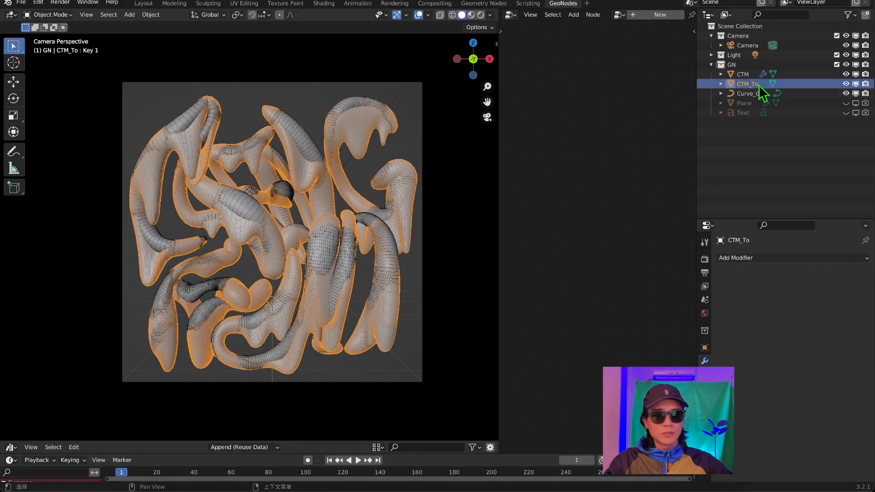
left_click(743, 76)
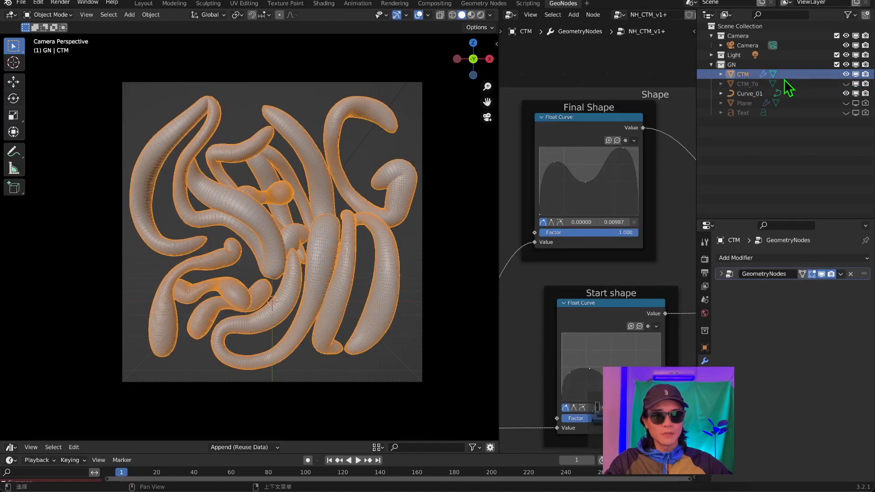
Show only CTM_To and test the strength of its Key 1 shape key, leaving the value at 0.800.
left_click(845, 74)
left_click(845, 84)
left_click(747, 84)
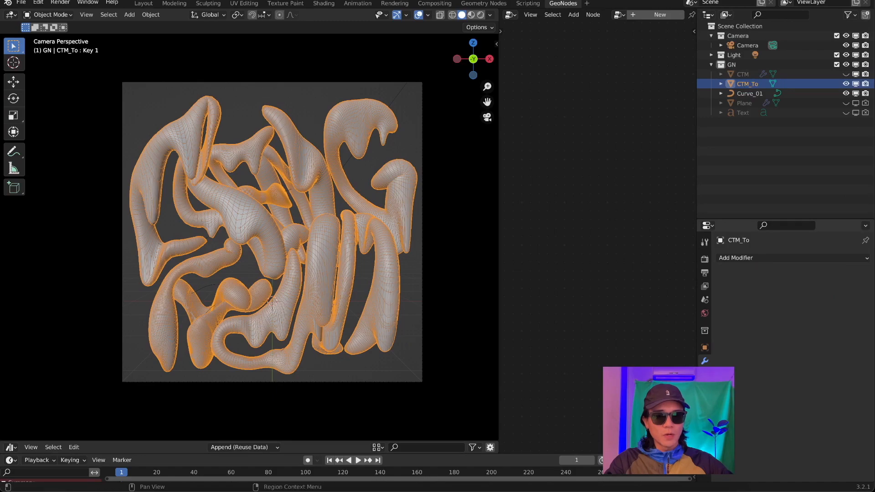
left_click(704, 414)
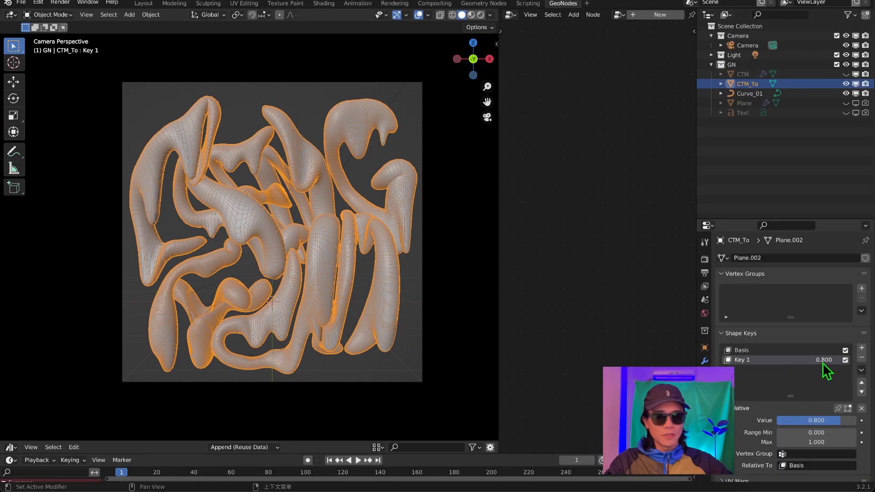
mouse_move(840, 420)
left_mouse_down()
mouse_move(777, 421)
mouse_move(856, 420)
mouse_move(840, 420)
left_mouse_up()
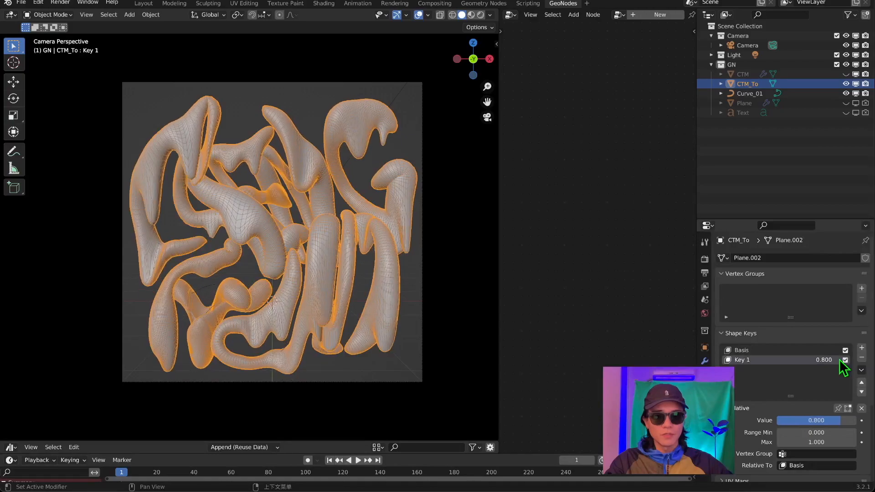
Hide CTM_To, show the original CTM object again and select it.
left_click(846, 83)
left_click(845, 74)
left_click(740, 74)
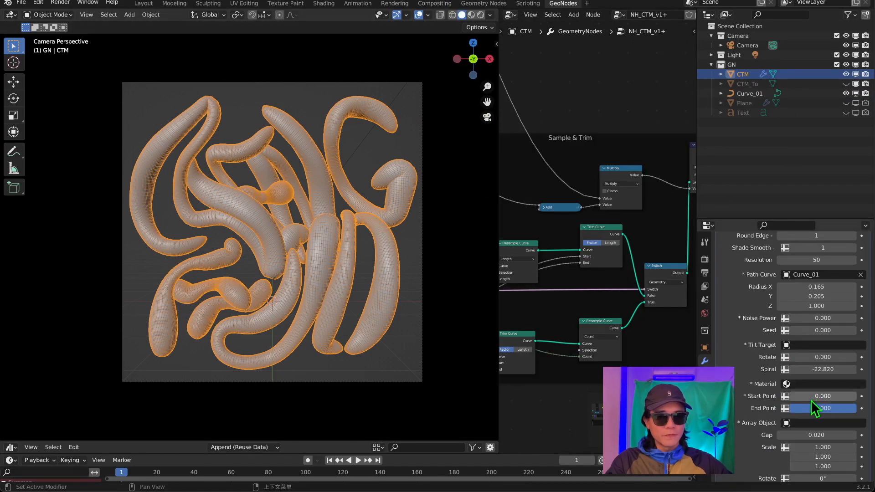
Try trimming the CTM tubes with the modifier's Start Point and return it to 0.000.
left_click_drag(805, 396, 784, 396)
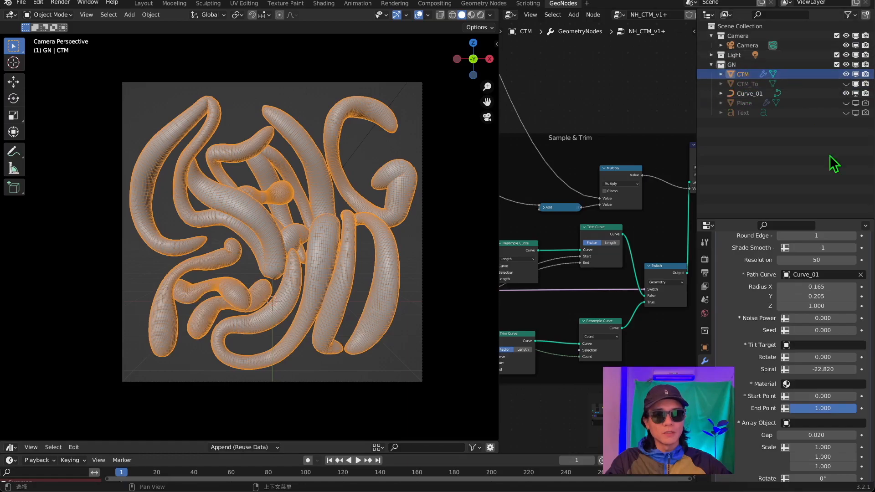
mouse_move(807, 395)
left_mouse_down()
mouse_move(842, 396)
mouse_move(809, 396)
left_mouse_up()
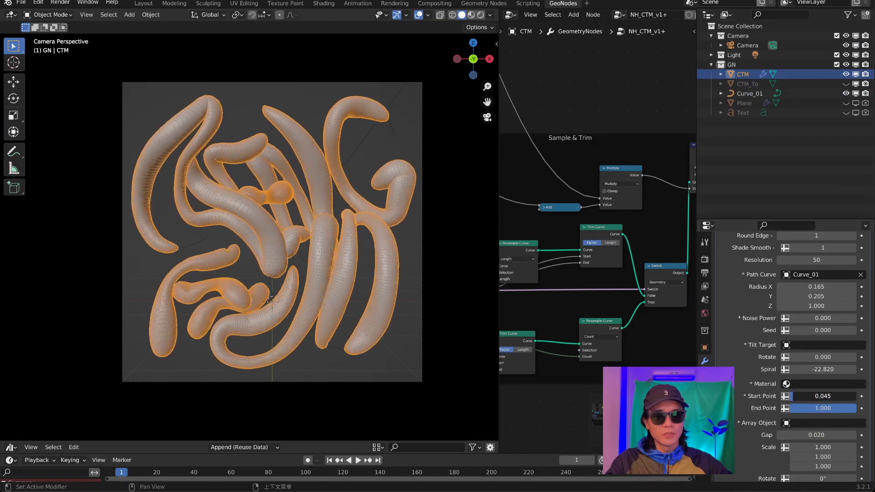
left_click_drag(809, 396, 805, 396)
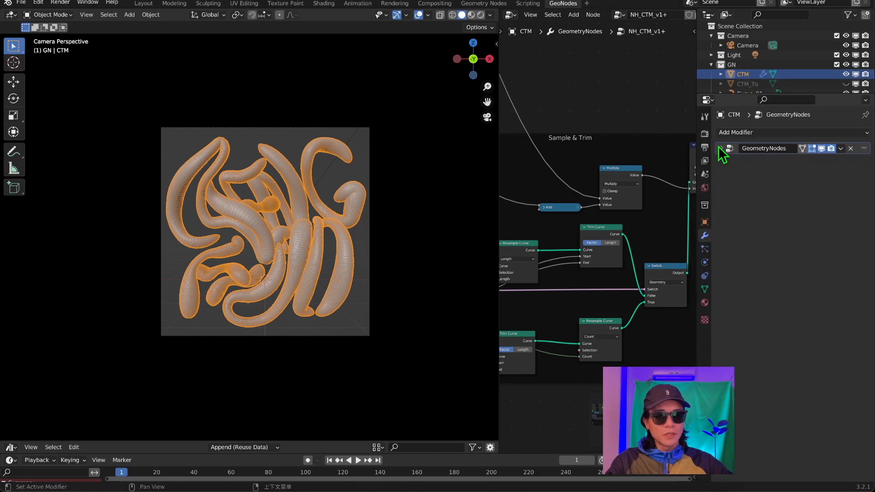
Add a second Geometry Nodes modifier with a new node group to the CTM object.
left_click(747, 84)
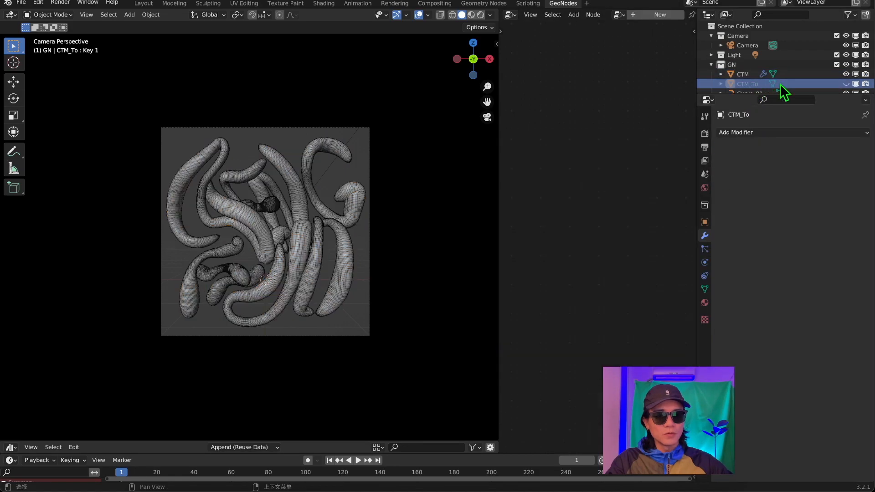
left_click(741, 74)
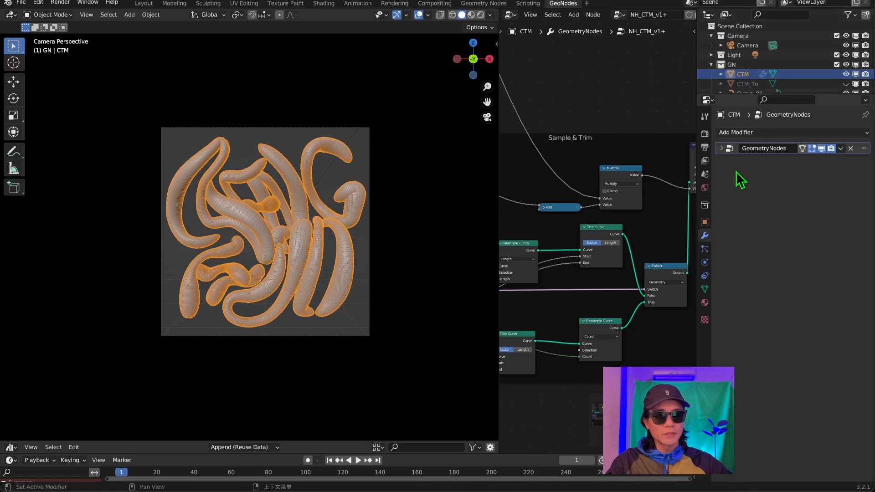
left_click(730, 134)
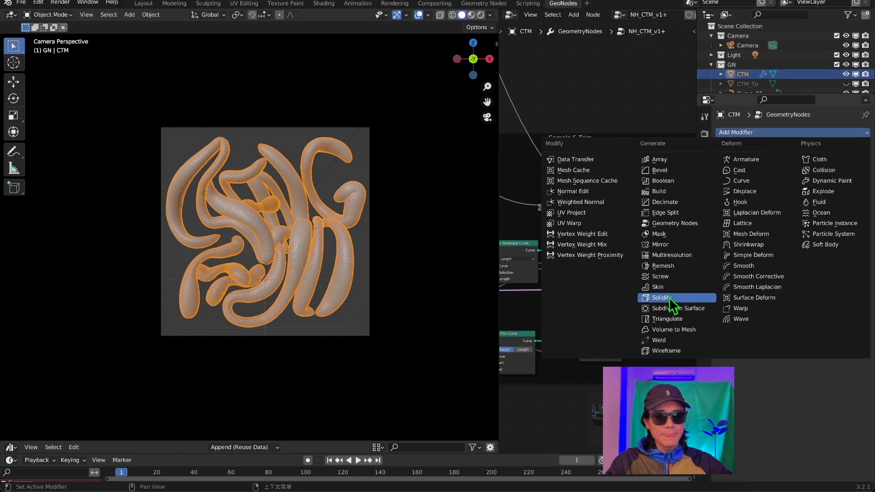
left_click(674, 223)
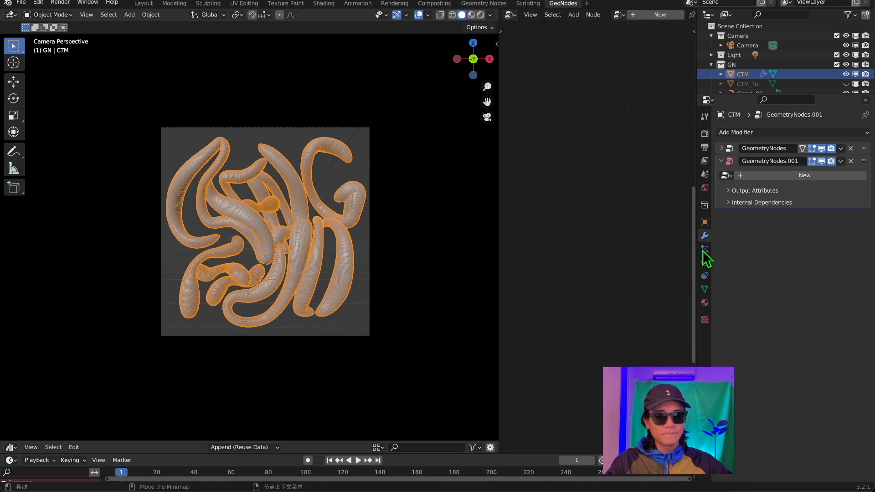
left_click(756, 178)
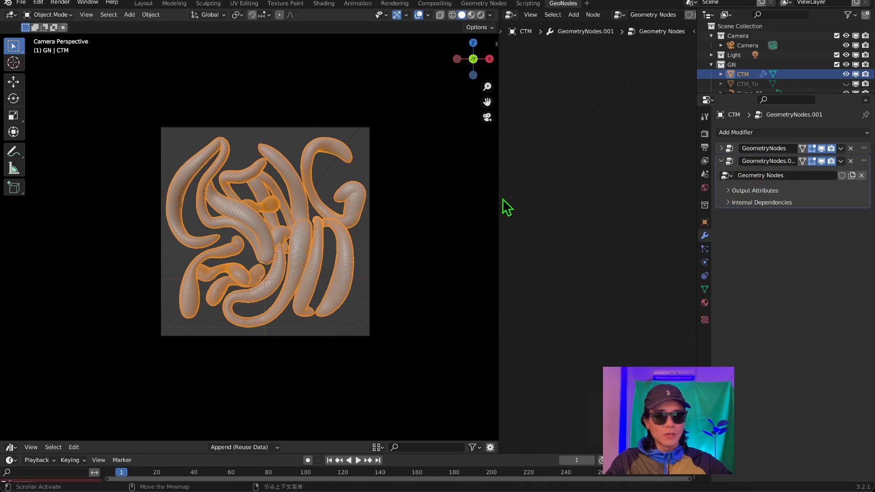
Widen the node editor, frame the new node tree and rename its node group Mix.
left_click_drag(498, 196, 394, 198)
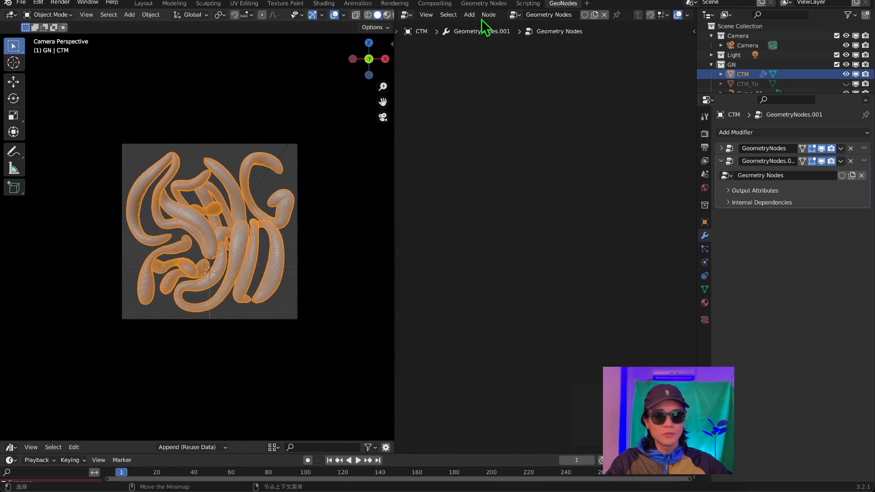
scroll(535, 294, "down", 10)
middle_click_drag(509, 314, 537, 121)
scroll(569, 185, "up", 12)
scroll(587, 218, "up", 5)
left_click(802, 176)
left_click(802, 176)
key("ctrl+a")
type("Mix")
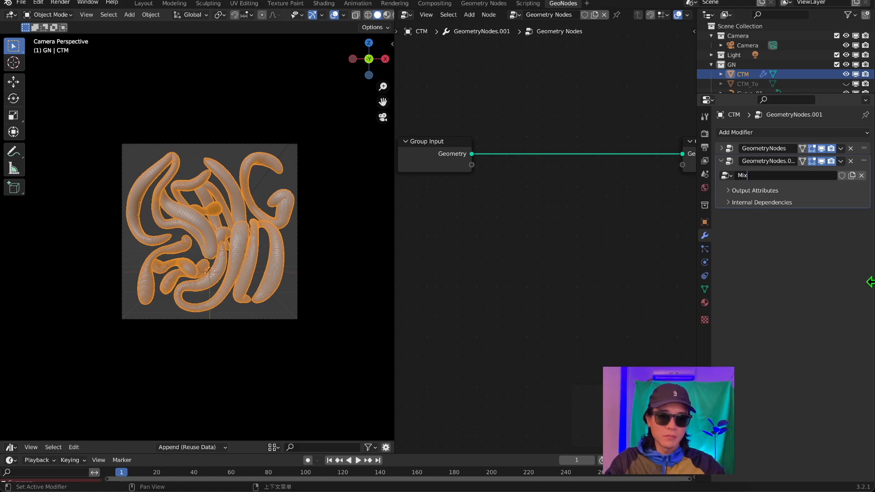
Rename the newly added Geometry Nodes modifier as Mix.
double_click(773, 162)
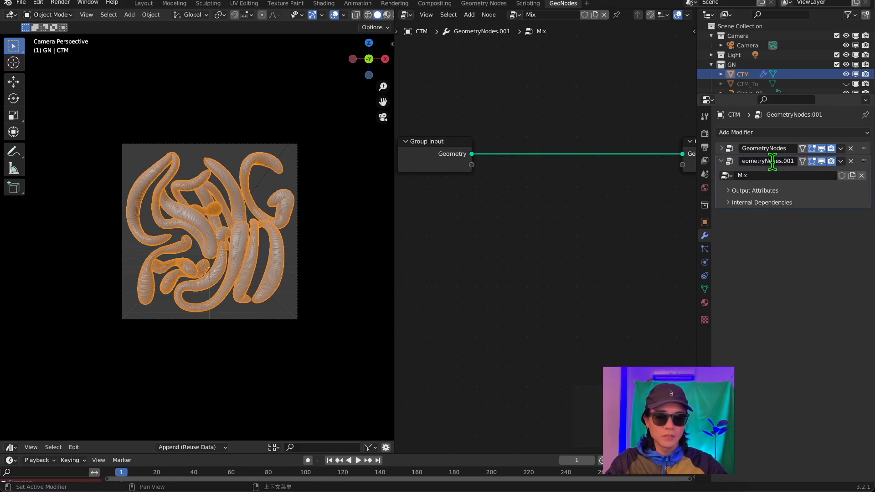
key("ctrl+a")
type("M")
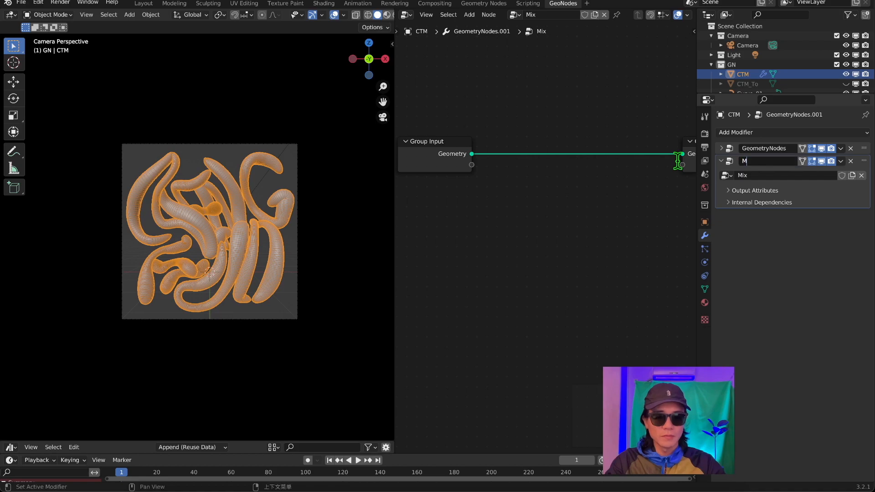
key("Return")
Rename the original NH_CTM_v1+ modifier as CTM and collapse its settings.
left_click(722, 149)
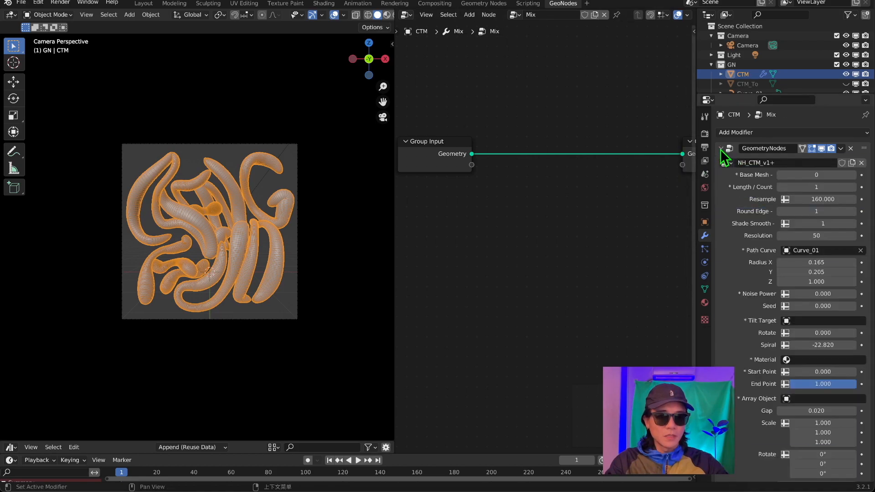
double_click(774, 148)
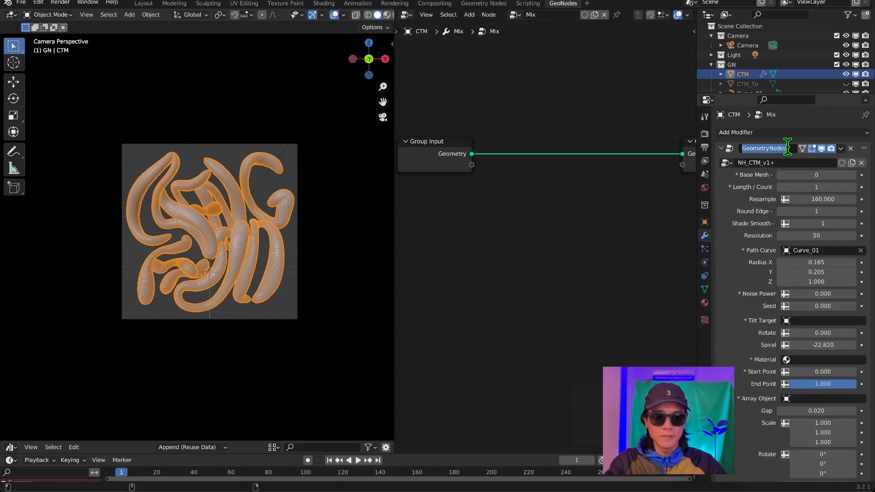
type("CTM")
key("Return")
left_click(720, 148)
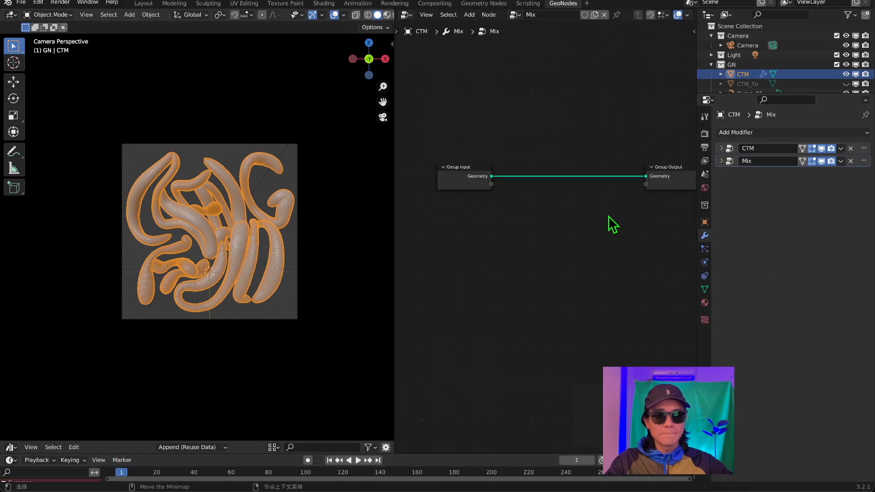
Bring CTM_To into the Mix node tree as an Object Info node and set it to Relative.
scroll(644, 145, "up", 2)
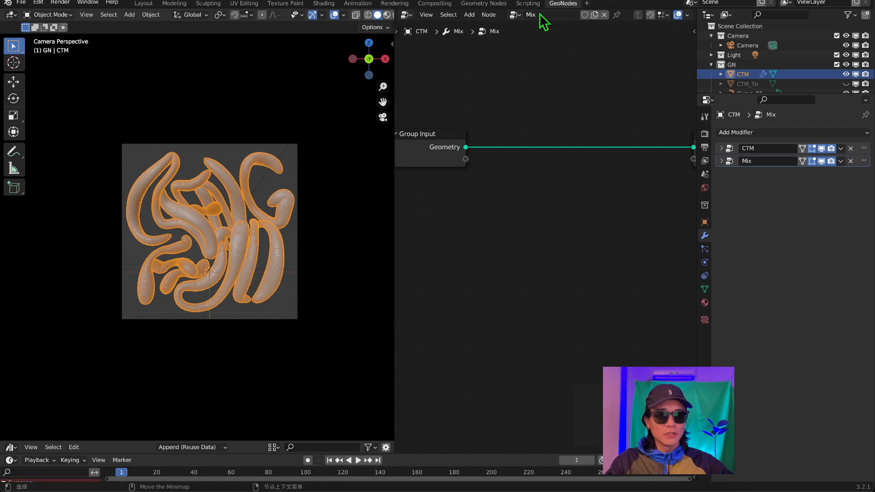
scroll(541, 275, "down", 1)
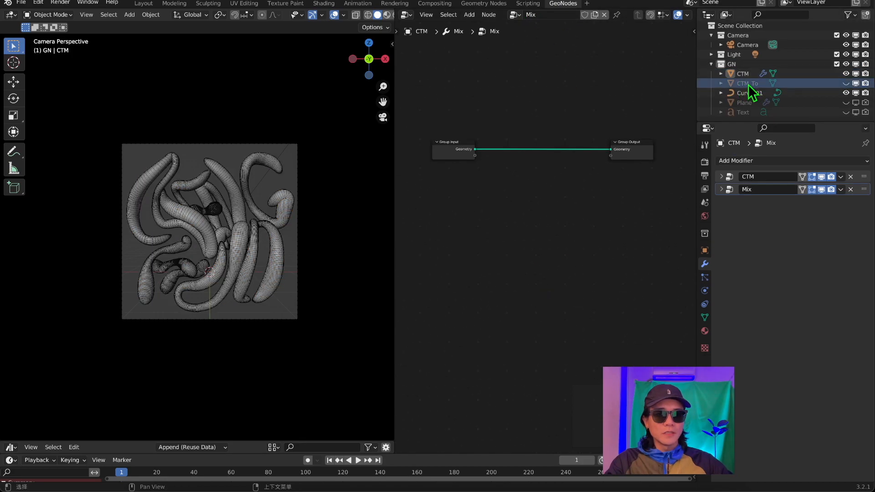
left_click_drag(751, 91, 471, 231)
scroll(451, 233, "up", 2)
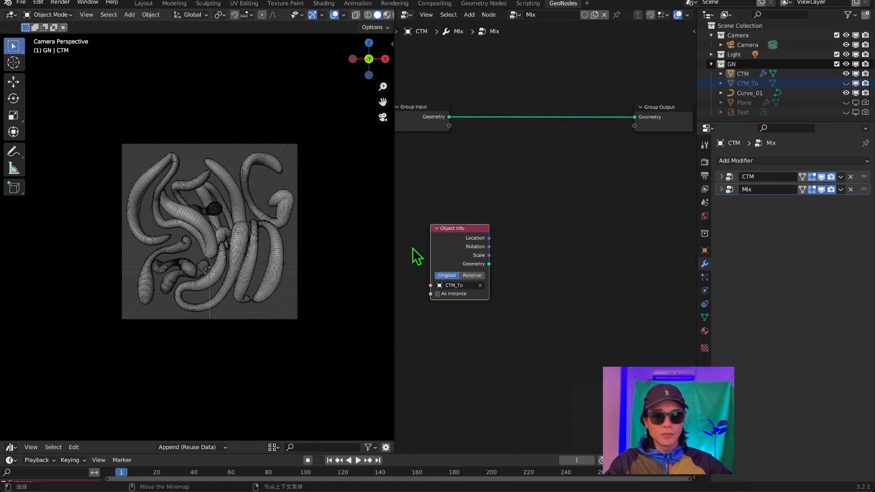
middle_click_drag(444, 257, 493, 265)
left_click_drag(523, 258, 459, 230)
left_click(473, 247)
Insert a Set Position node into the geometry link between Group Input and Group Output.
left_click(541, 203)
key("shift+a")
type("s")
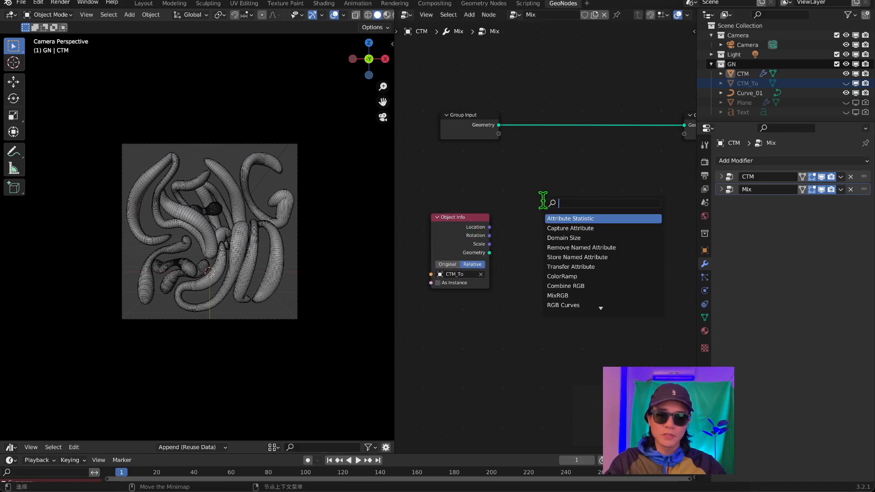
type("setp")
key("Return")
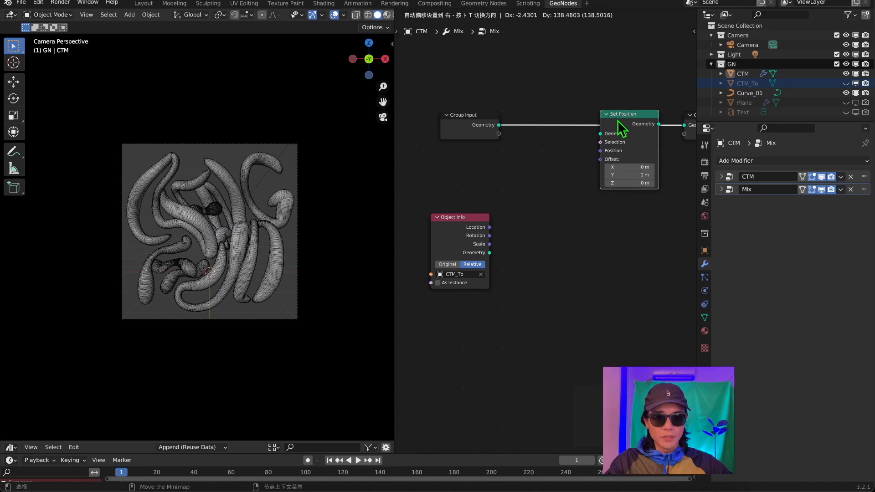
left_click(609, 124)
scroll(601, 138, "up", 3)
scroll(602, 137, "down", 1)
mouse_move(584, 165)
middle_mouse_down()
mouse_move(520, 207)
mouse_move(575, 170)
middle_mouse_up()
scroll(544, 184, "down", 3)
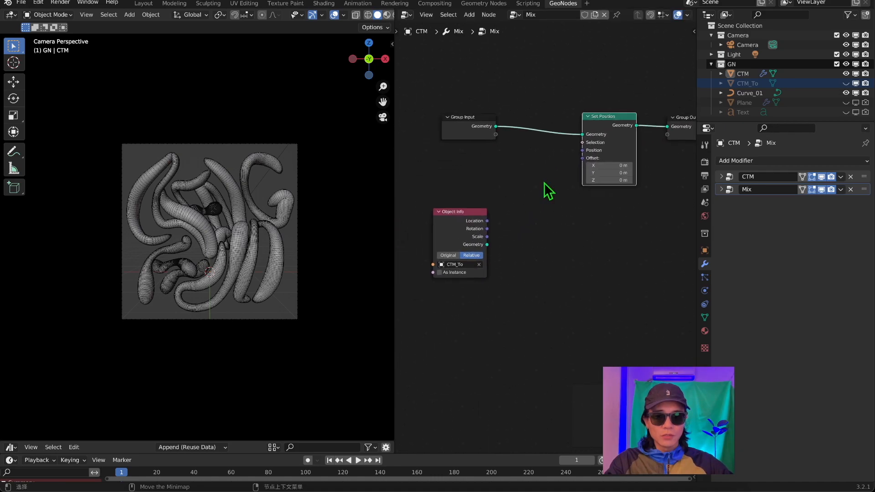
Spread the Group Input and Object Info nodes apart to make room for the blending nodes.
left_click_drag(474, 133, 462, 137)
left_click_drag(462, 231, 460, 294)
left_click_drag(457, 136, 450, 111)
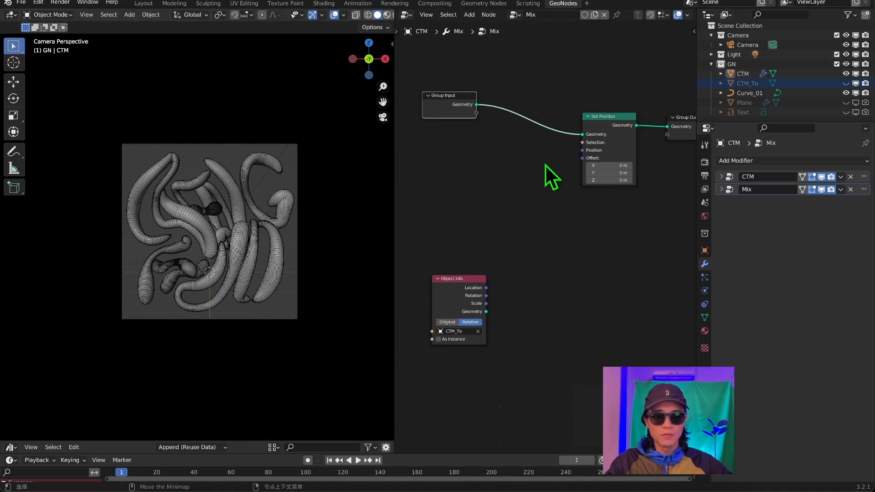
middle_click_drag(558, 222, 548, 230)
left_click_drag(475, 288, 462, 266)
Add a MixRGB node and a Position node to the Mix node tree.
key("shift+a")
type("smix")
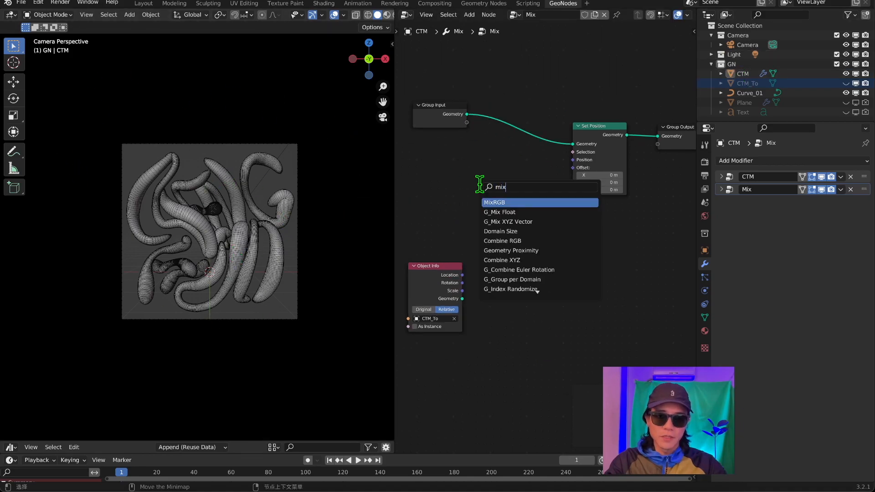
left_click(506, 202)
key("shift+a")
type("spo")
key("Return")
left_click_drag(490, 266, 475, 252)
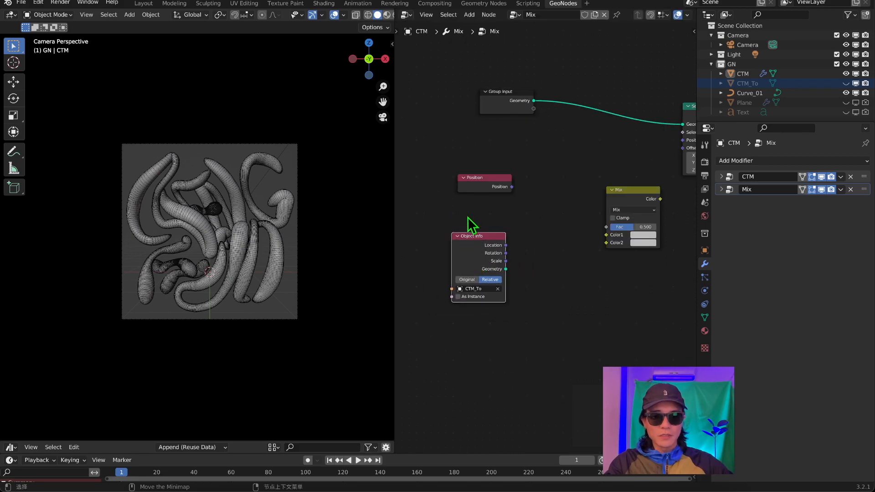
Add a Transfer Attribute node beside Object Info and place the Position node below Object Info.
key("shift+a")
type("s")
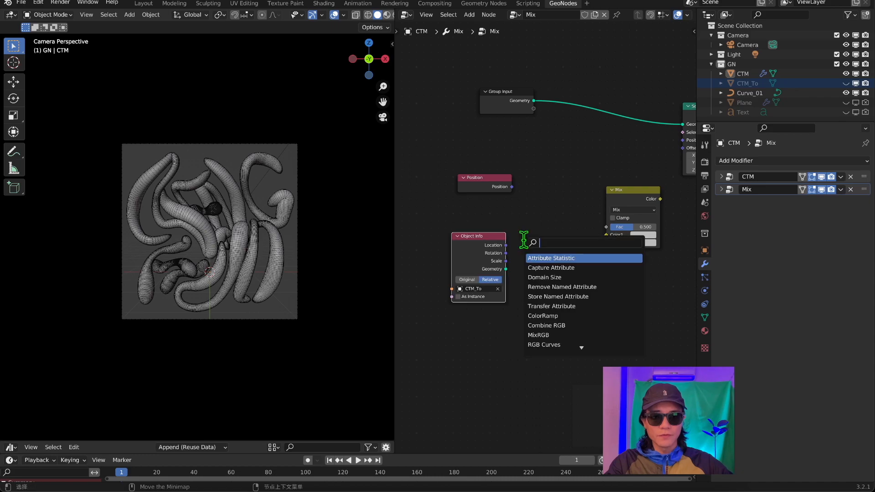
type("tr")
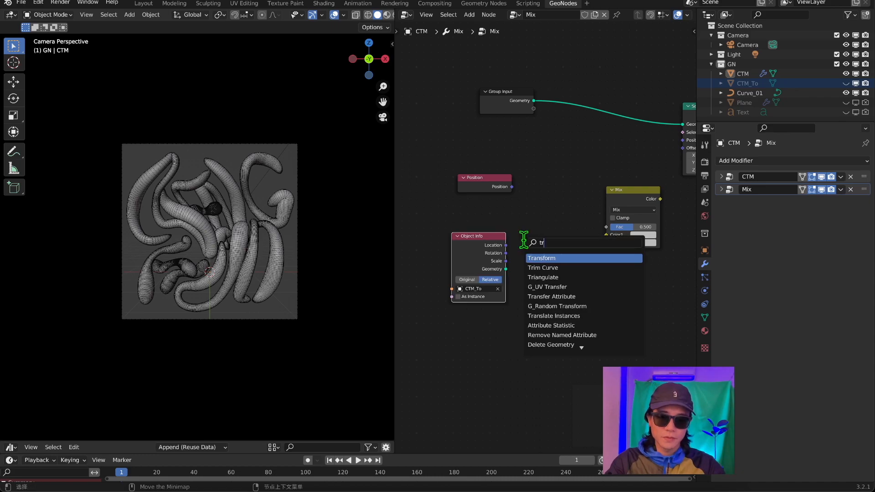
left_click(551, 296)
left_click(547, 287)
left_click_drag(496, 191, 500, 335)
scroll(531, 179, "up", 3)
scroll(534, 221, "up", 2)
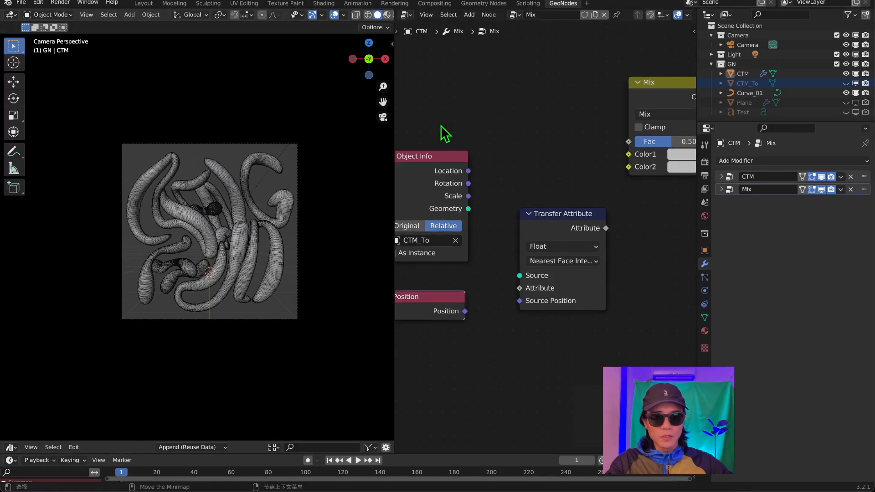
scroll(481, 292, "down", 2)
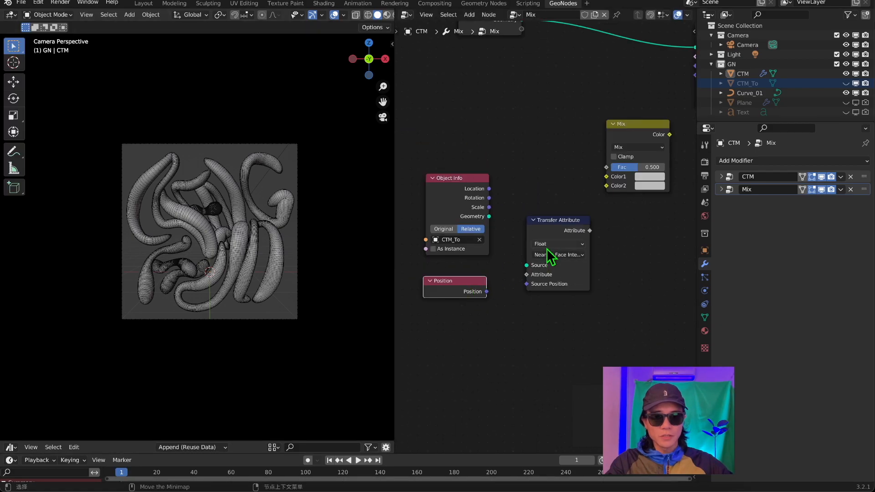
Set Transfer Attribute to Vector, linking Position to its Attribute and the CTM_To geometry to its Source.
left_click_drag(547, 247, 545, 265)
scroll(544, 262, "up", 2)
left_click_drag(476, 300, 523, 281)
left_click_drag(481, 213, 523, 270)
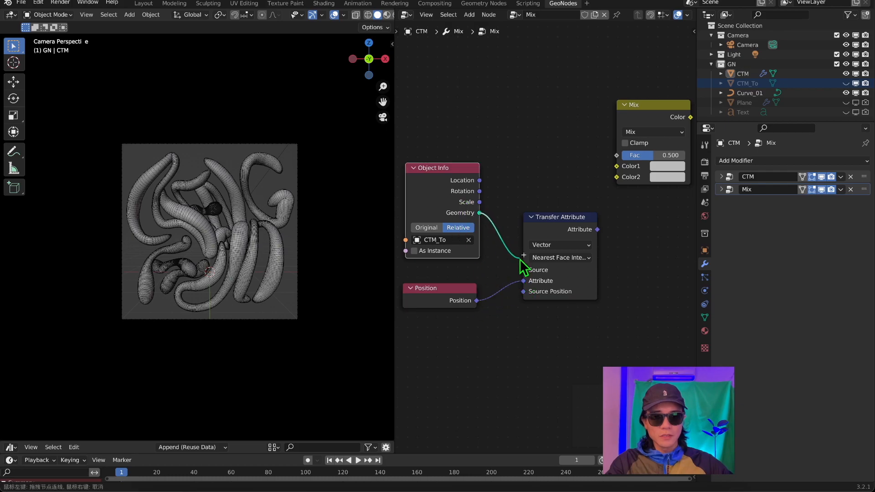
scroll(522, 266, "down", 1)
Link the transferred attribute to the Mix node's Color2 and a duplicated Position node to Color1.
left_click_drag(526, 223, 528, 187)
middle_click_drag(547, 170, 506, 246)
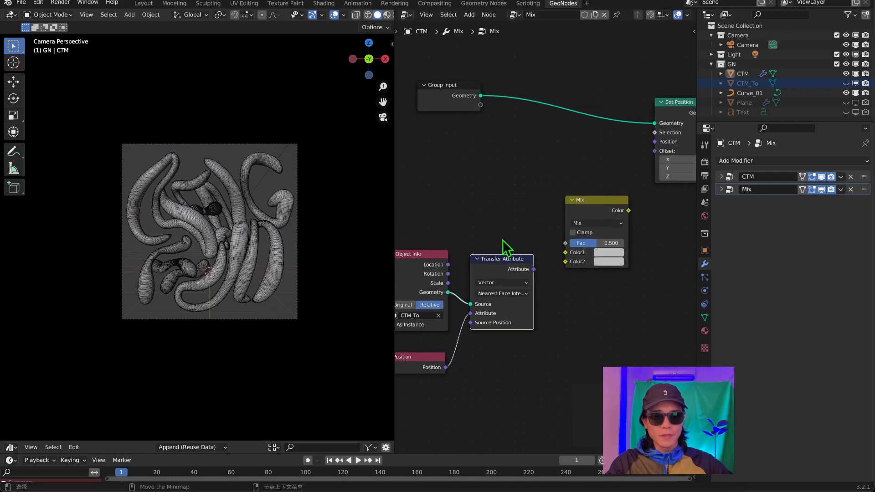
left_click_drag(534, 269, 565, 262)
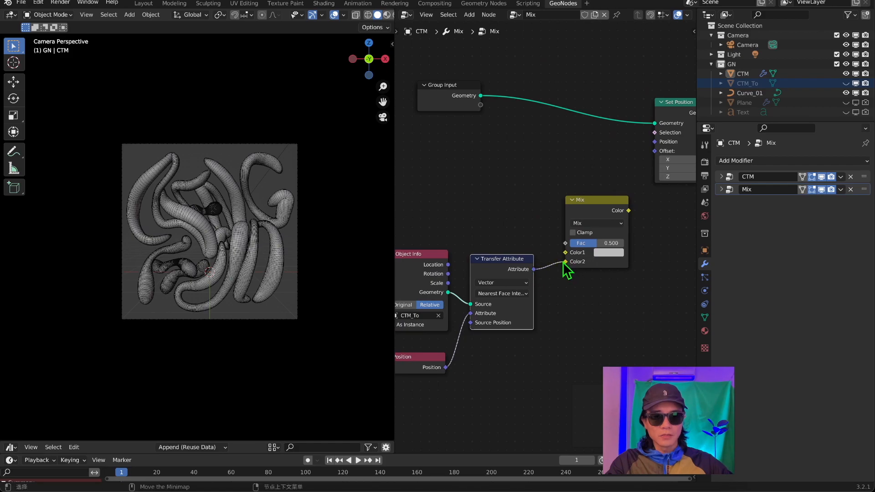
left_click(440, 368)
key("shift+d")
left_click(433, 170)
left_click_drag(434, 170, 566, 253)
key("Home")
Link the Mix node's Color to Set Position's Position input and set Fac to 1.000.
left_click_drag(527, 222, 557, 197)
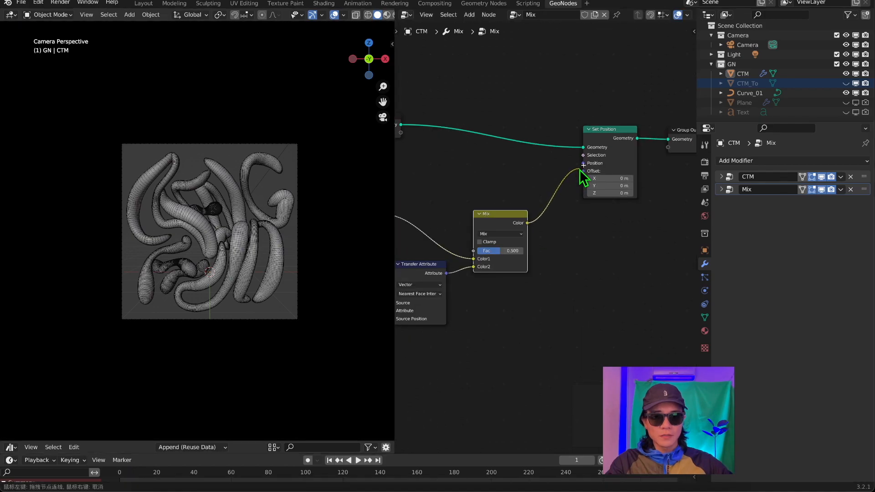
left_click_drag(583, 172, 584, 163)
middle_click_drag(495, 246, 585, 227)
left_click_drag(585, 231, 614, 231)
scroll(274, 248, "up", 5)
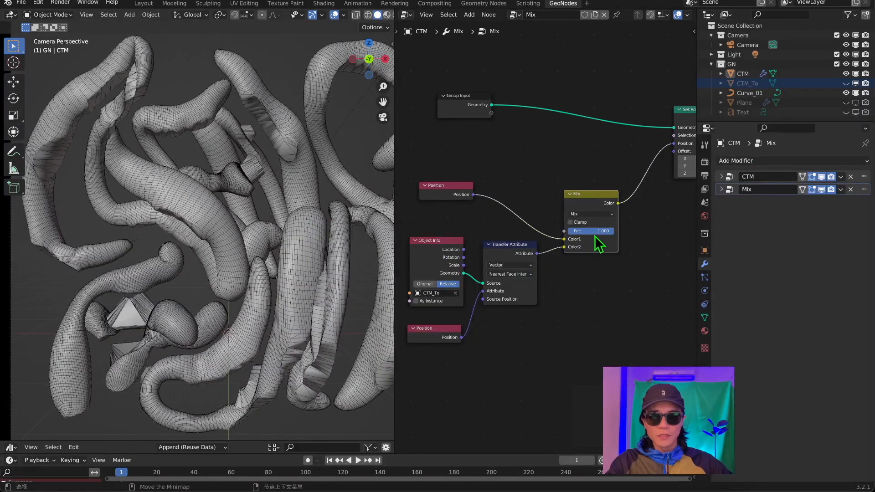
mouse_move(595, 232)
left_mouse_down()
mouse_move(549, 231)
mouse_move(606, 231)
left_mouse_up()
scroll(477, 251, "up", 2)
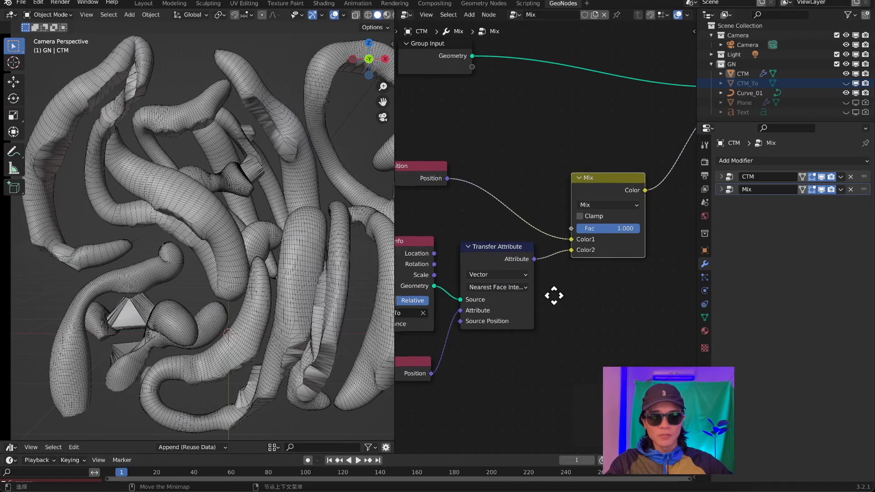
Change the Transfer Attribute mapping to Index and try the Mix node's Fac, leaving it at 1.000.
middle_click_drag(553, 296, 542, 267)
left_click(535, 259)
left_click(531, 291)
middle_click_drag(620, 244, 552, 263)
mouse_move(598, 215)
left_mouse_down()
mouse_move(555, 216)
mouse_move(610, 217)
left_mouse_up()
Tidy the Mix node tree by repositioning the Group Input, both Position nodes and the Object Info node.
key("Home")
left_click_drag(411, 109, 652, 342)
middle_click_drag(625, 299, 532, 320)
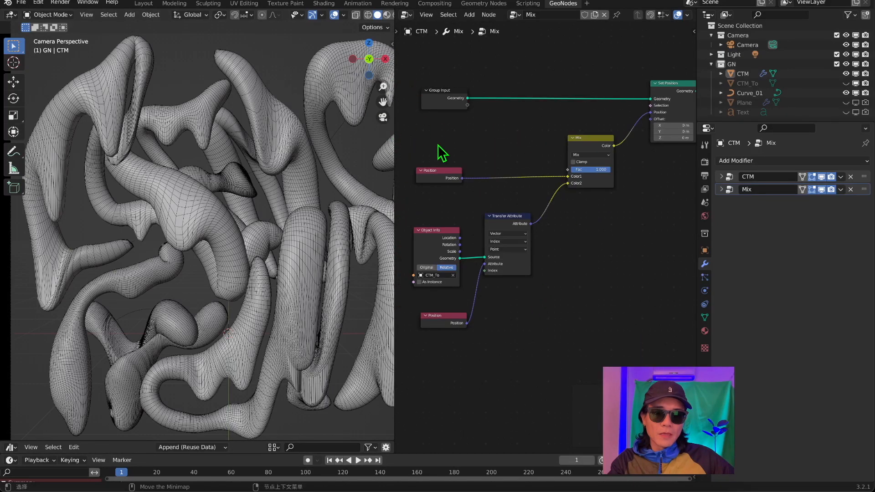
mouse_move(435, 176)
left_mouse_down()
mouse_move(438, 149)
mouse_move(443, 172)
left_mouse_up()
left_click_drag(448, 313, 444, 300)
middle_click_drag(458, 238, 461, 235)
left_click_drag(470, 289, 469, 281)
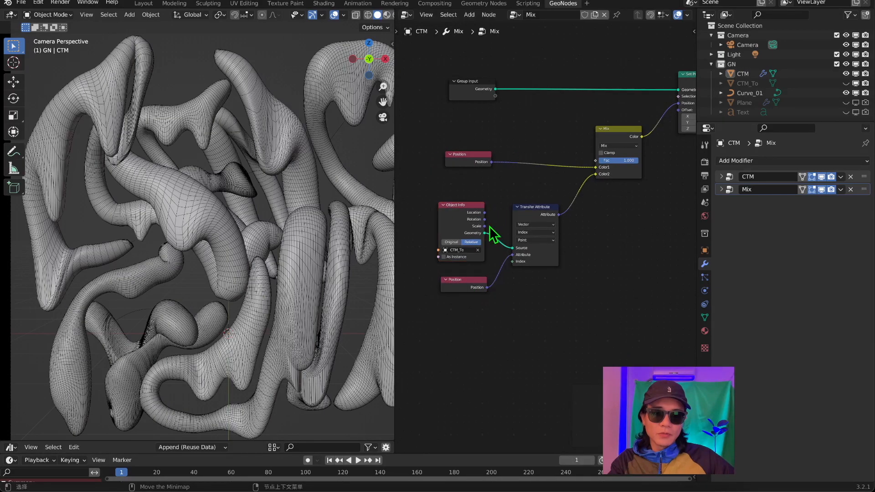
left_click_drag(462, 226, 463, 233)
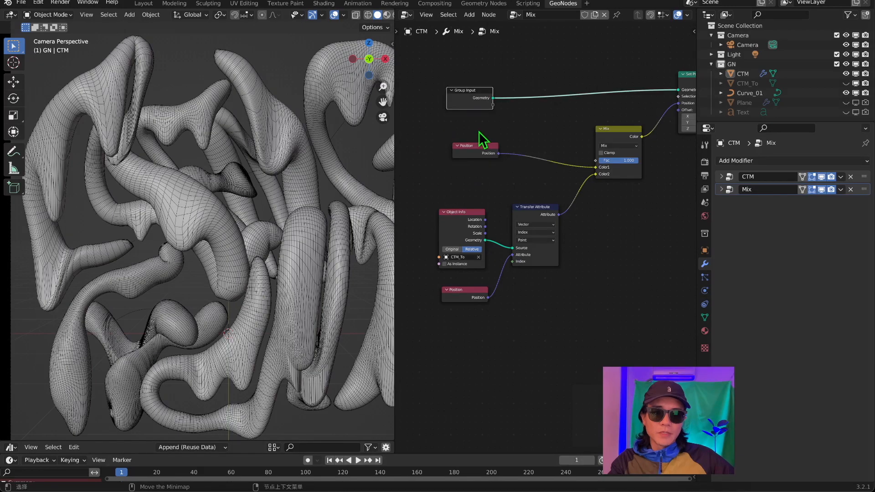
mouse_move(480, 146)
left_mouse_down()
mouse_move(469, 125)
mouse_move(468, 146)
left_mouse_up()
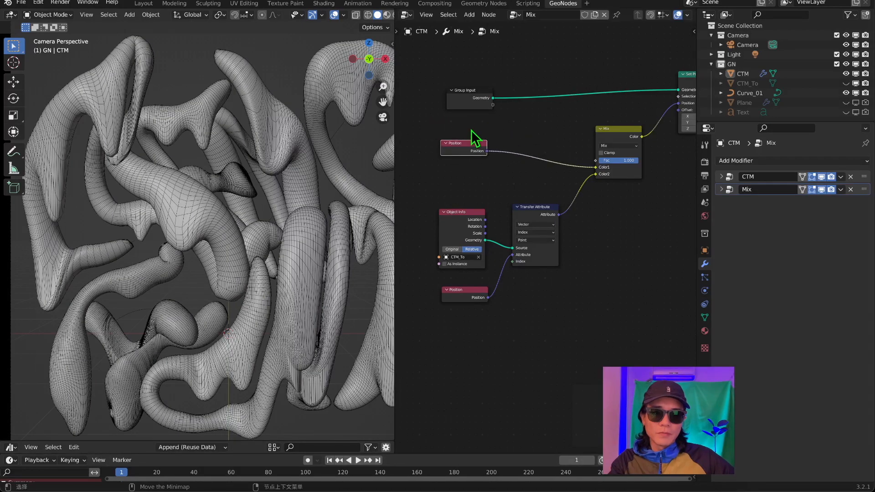
left_click_drag(472, 97, 474, 81)
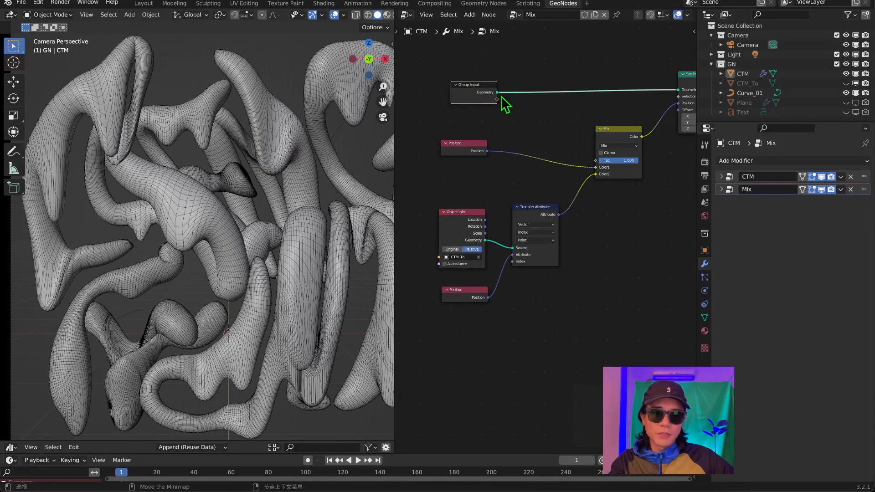
middle_click_drag(494, 151, 464, 191)
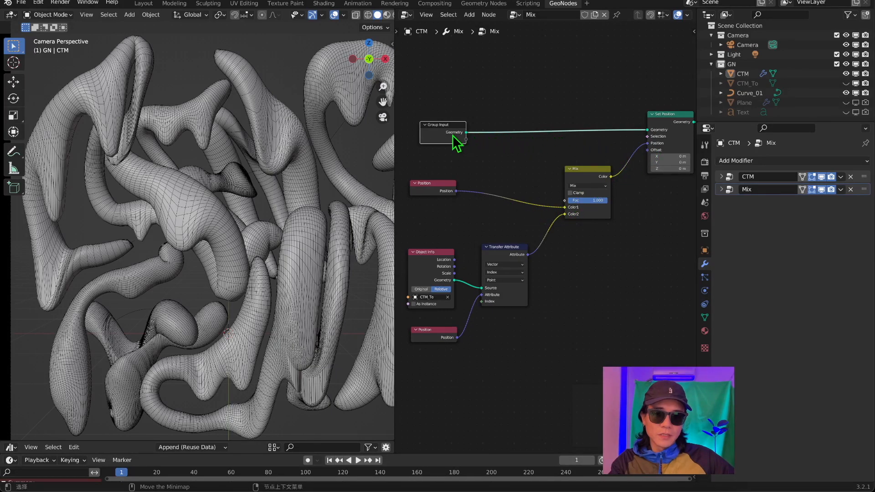
Review the Mix tree from Group Input and Transfer Attribute to Set Position, nudging the Group Input and Mix nodes.
left_click_drag(419, 125, 426, 118)
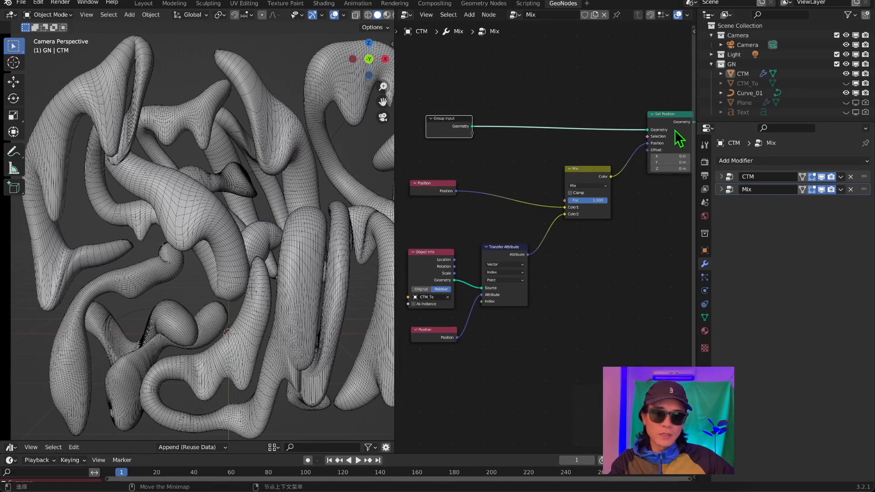
middle_click_drag(474, 209, 561, 201)
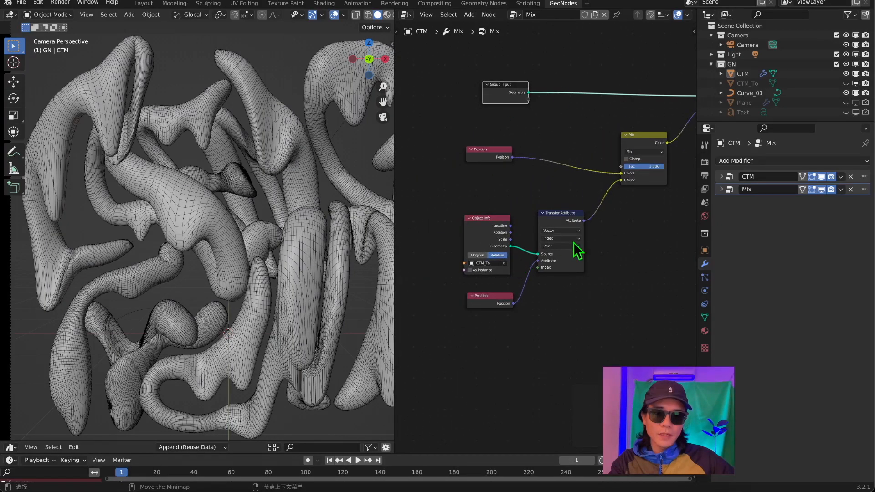
scroll(522, 324, "up", 2)
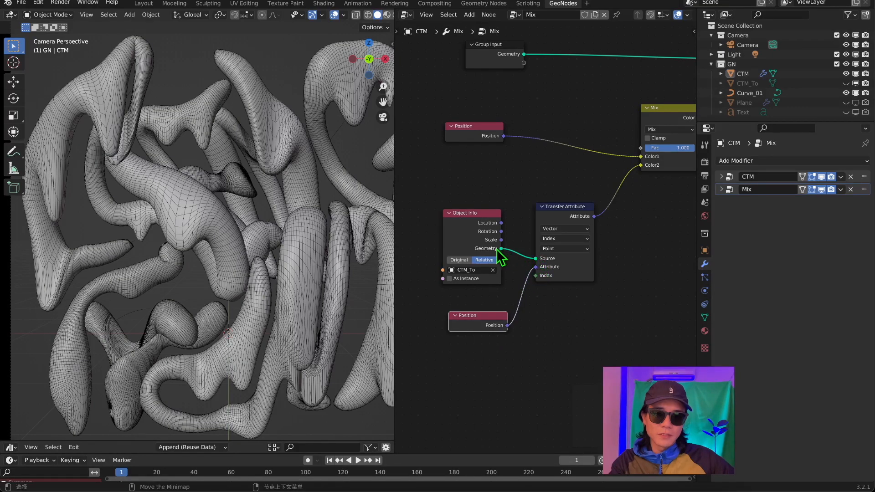
left_click(469, 250)
scroll(430, 337, "down", 2)
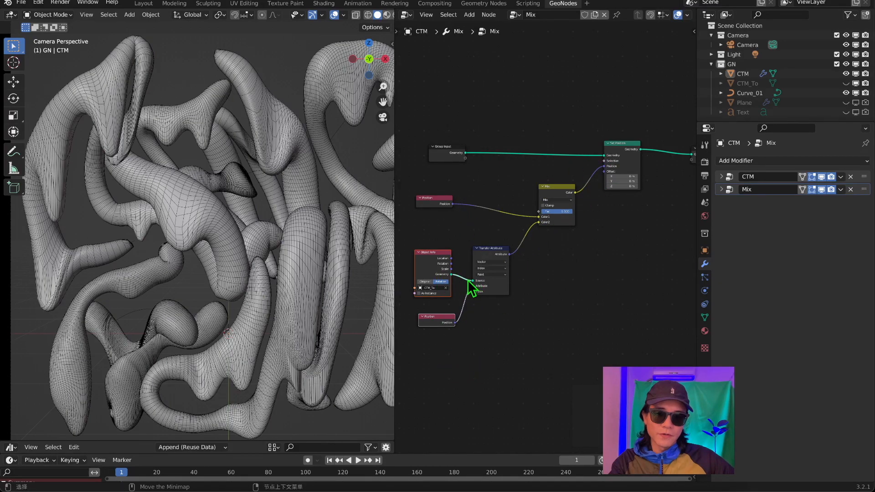
scroll(468, 301, "up", 2)
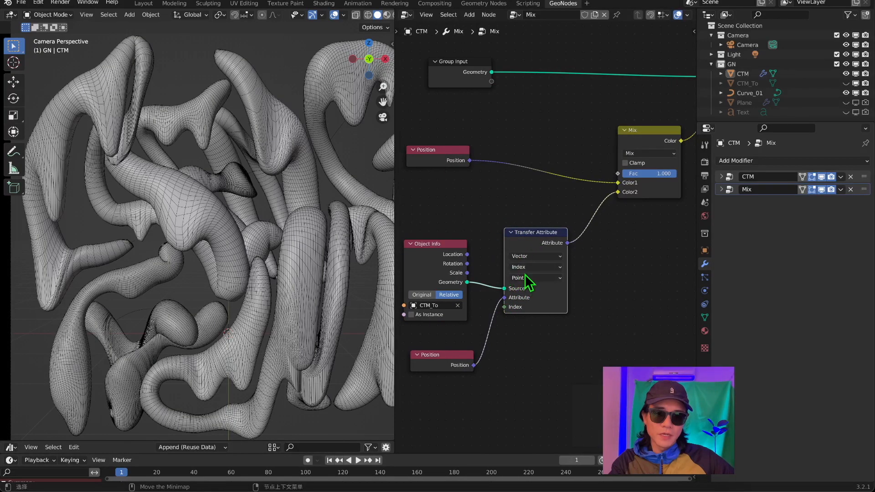
mouse_move(444, 156)
left_mouse_down()
mouse_move(476, 155)
mouse_move(459, 155)
left_mouse_up()
middle_click_drag(680, 165, 551, 199)
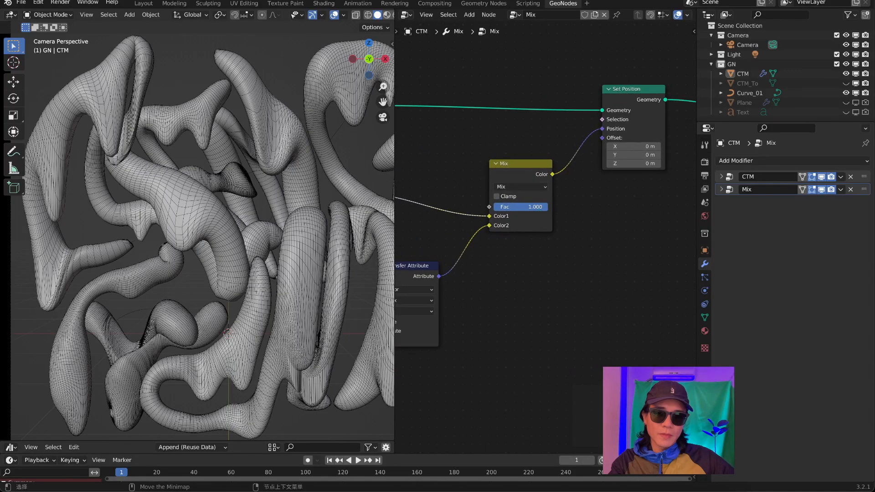
left_click_drag(527, 174, 523, 162)
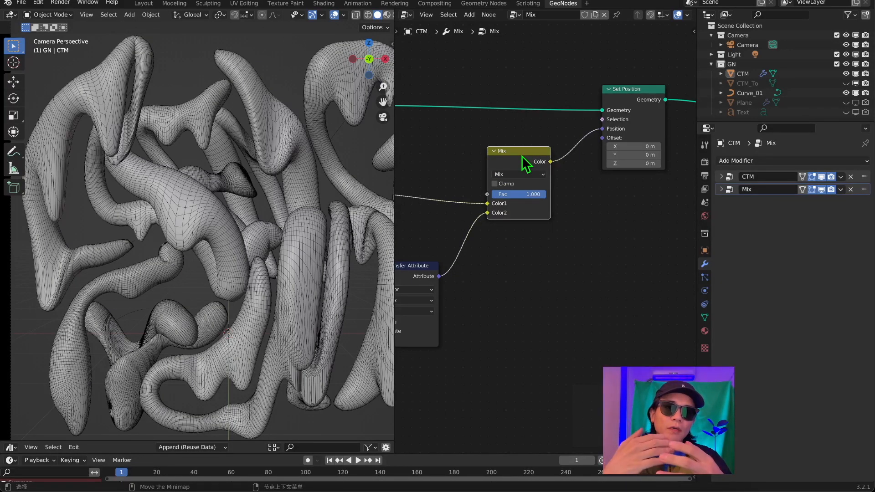
left_click_drag(432, 133, 428, 147)
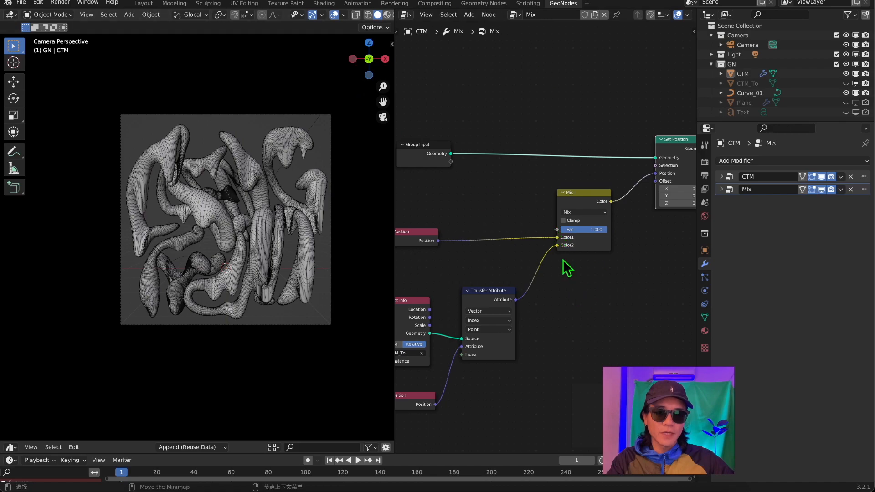
Expose the Mix node's Fac on the Group Input as a parameter of the Mix modifier.
left_click_drag(560, 229, 451, 162)
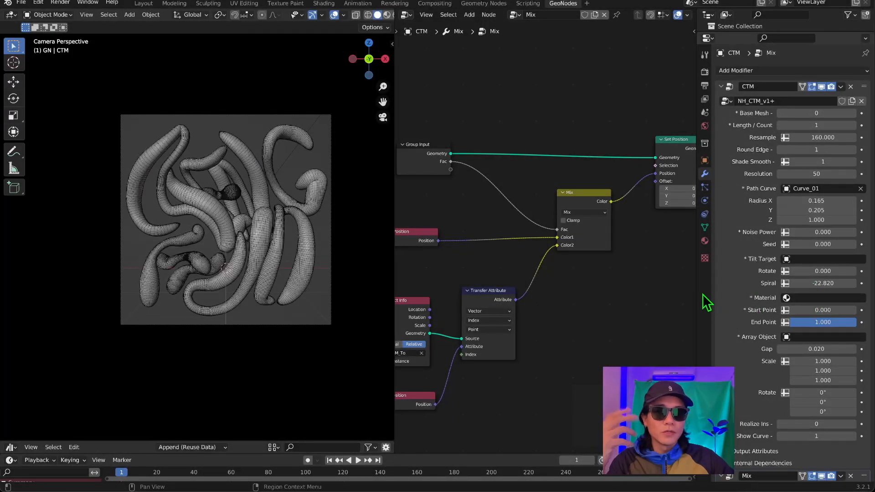
key("Home")
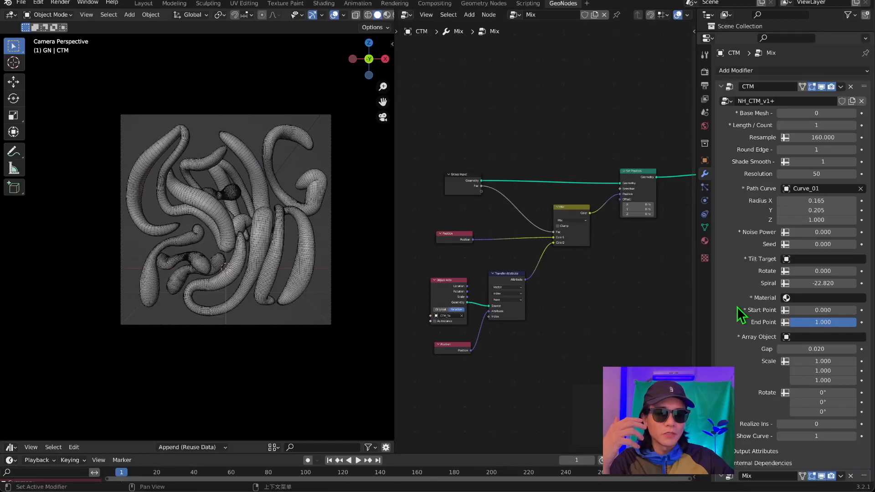
scroll(743, 309, "down", 3)
scroll(540, 317, "up", 2)
Try different values for the Mix modifier's Fac and CTM's Start Point, returning both to 0.000.
left_click_drag(801, 448, 783, 448)
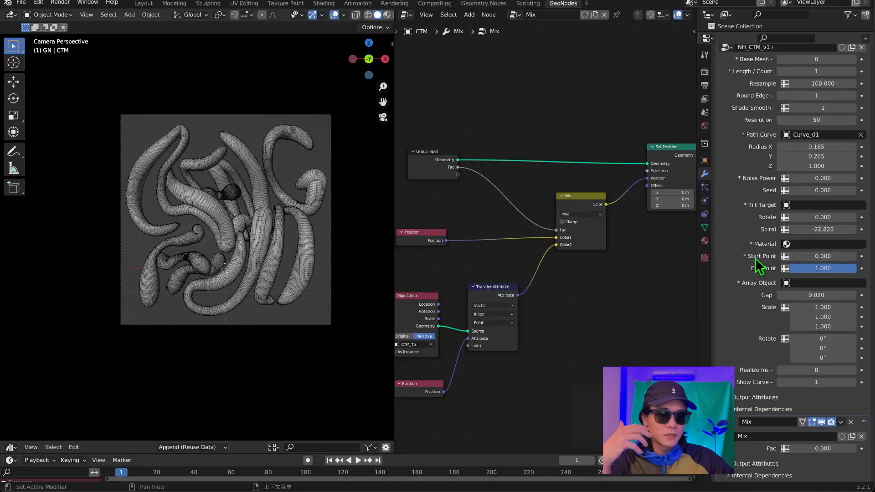
mouse_move(822, 256)
left_mouse_down()
mouse_move(866, 256)
mouse_move(806, 256)
left_mouse_up()
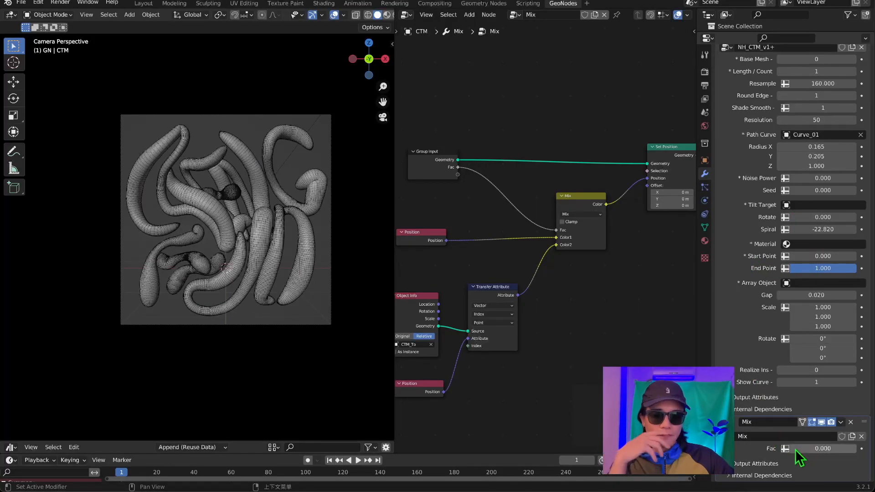
left_click_drag(804, 448, 869, 448)
mouse_move(811, 256)
left_mouse_down()
mouse_move(870, 256)
mouse_move(806, 256)
mouse_move(866, 256)
mouse_move(825, 256)
left_mouse_up()
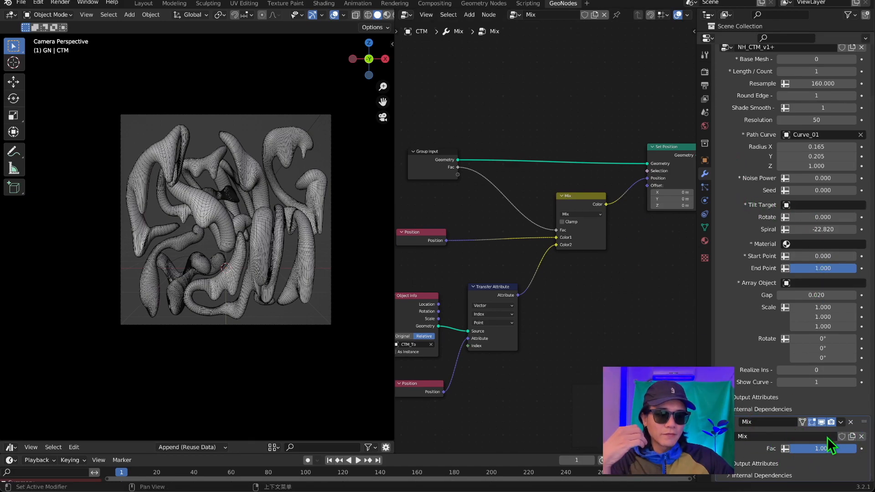
left_click_drag(823, 256, 792, 256)
left_click_drag(855, 448, 821, 448)
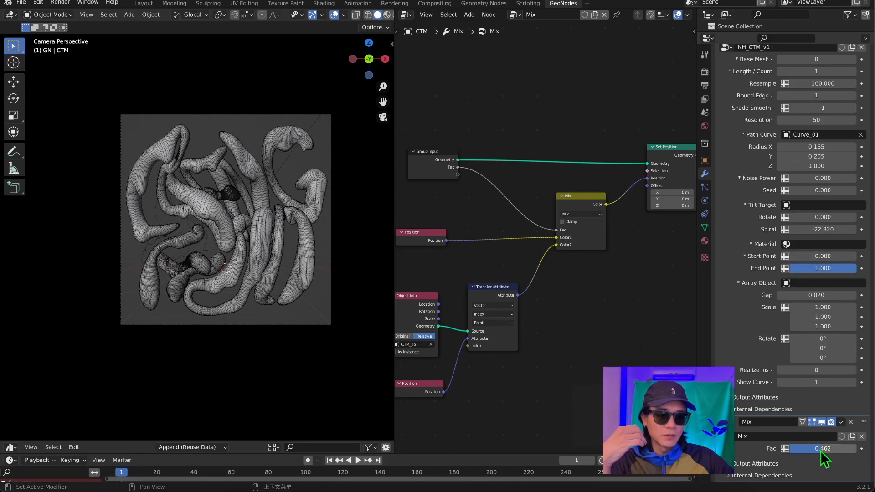
mouse_move(800, 259)
left_mouse_down()
mouse_move(856, 259)
mouse_move(793, 258)
left_mouse_up()
left_click_drag(817, 455, 783, 460)
left_click_drag(820, 256, 787, 256)
Enlarge the timeline and keyframe the CTM modifier's Start Point at 1.000 on frame 0.
left_click_drag(327, 440, 335, 351)
left_click_drag(405, 454, 403, 382)
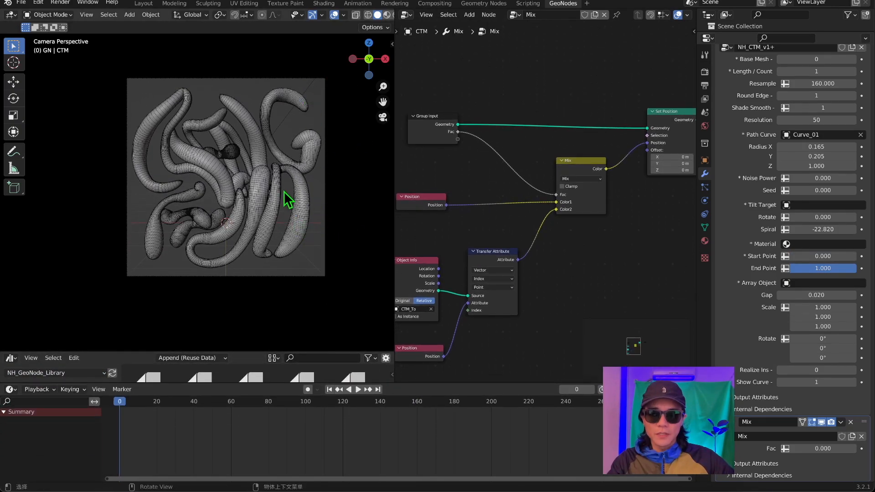
left_click(302, 210)
left_click_drag(817, 256, 766, 262)
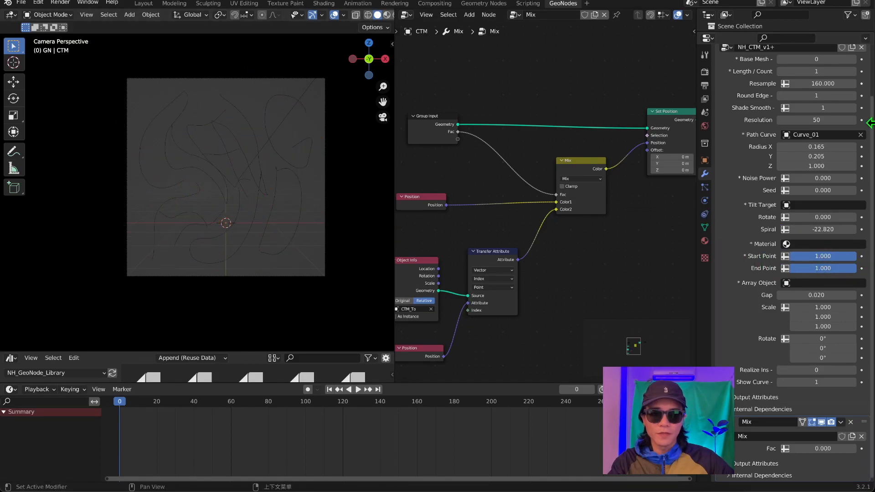
right_click(823, 258)
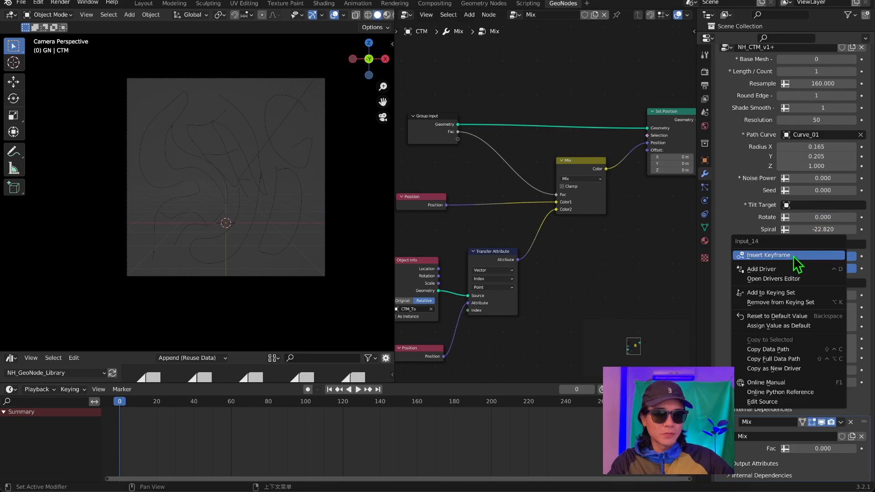
left_click(780, 269)
Keyframe the CTM modifier's Start Point at 0.000 on frame 300.
key("shift+ctrl+space")
left_click_drag(837, 257, 809, 255)
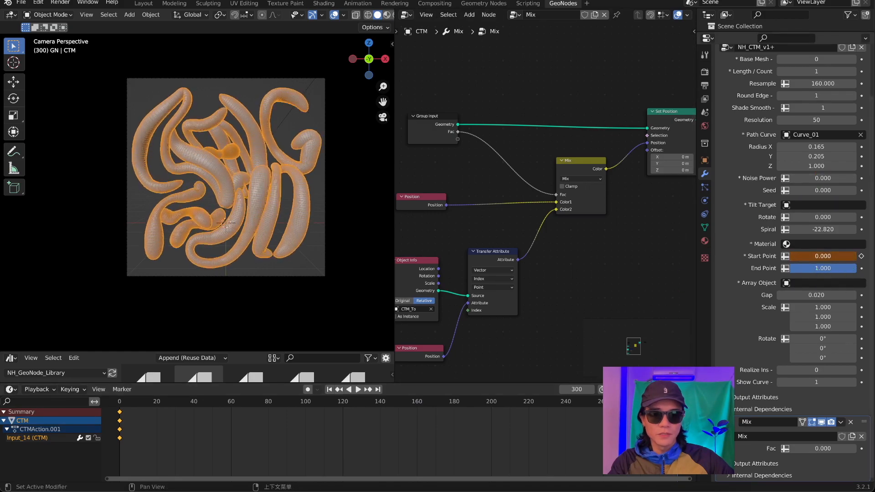
right_click(810, 255)
left_click(810, 255)
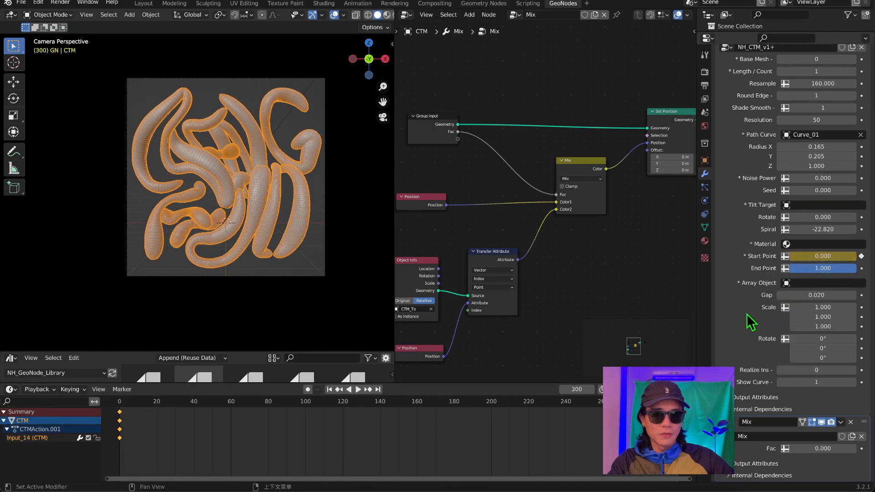
Play back the tube growth animation and turn off the viewport overlays.
key("space")
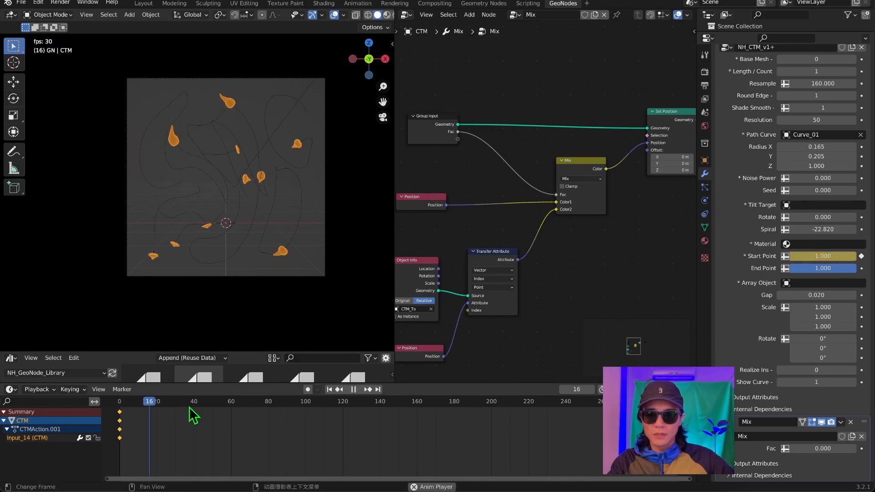
scroll(288, 176, "up", 3)
scroll(289, 173, "down", 1)
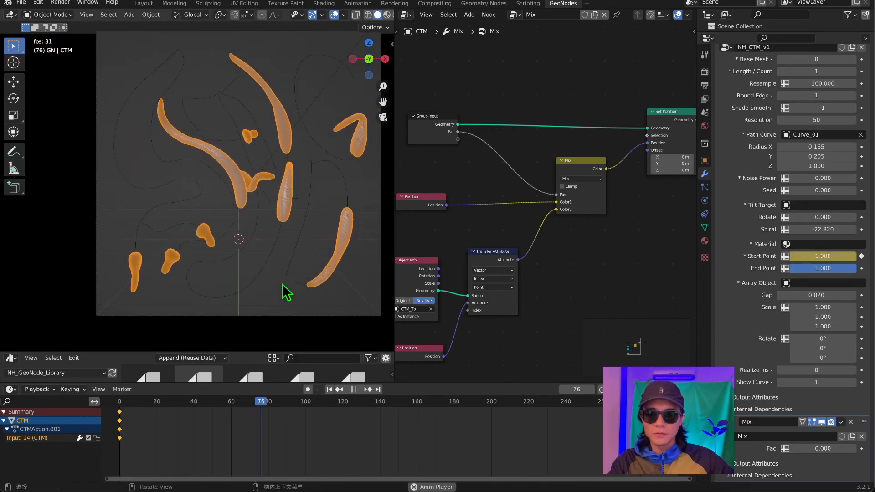
left_click(334, 14)
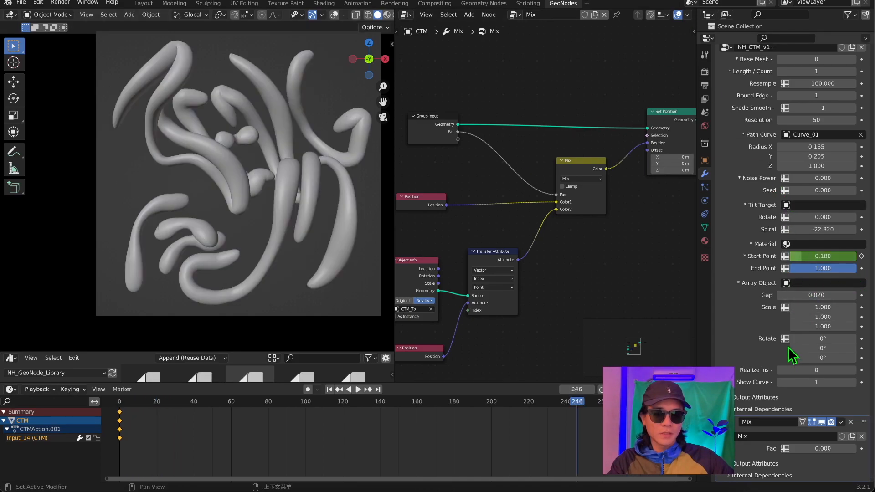
Collapse the CTM modifier's settings and keyframe the Mix modifier's Fac at 1.000 on frame 300.
scroll(756, 73, "up", 3)
left_click(721, 83)
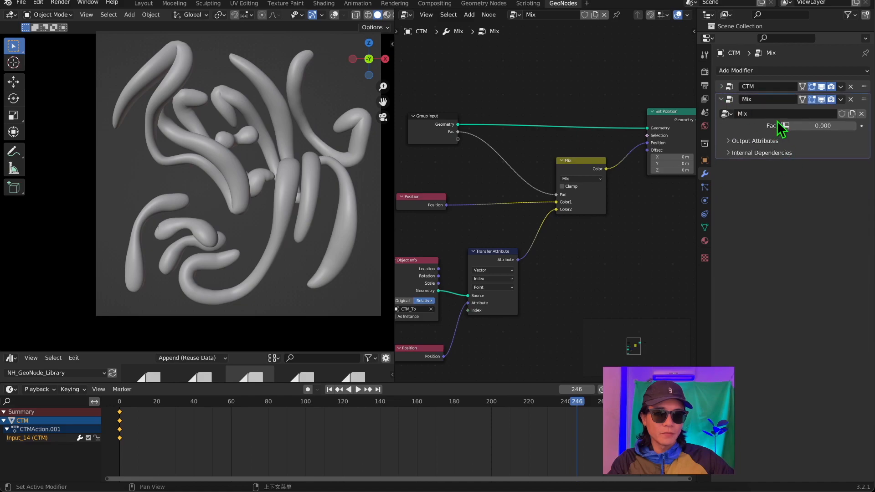
left_click_drag(825, 125, 870, 125)
key("space")
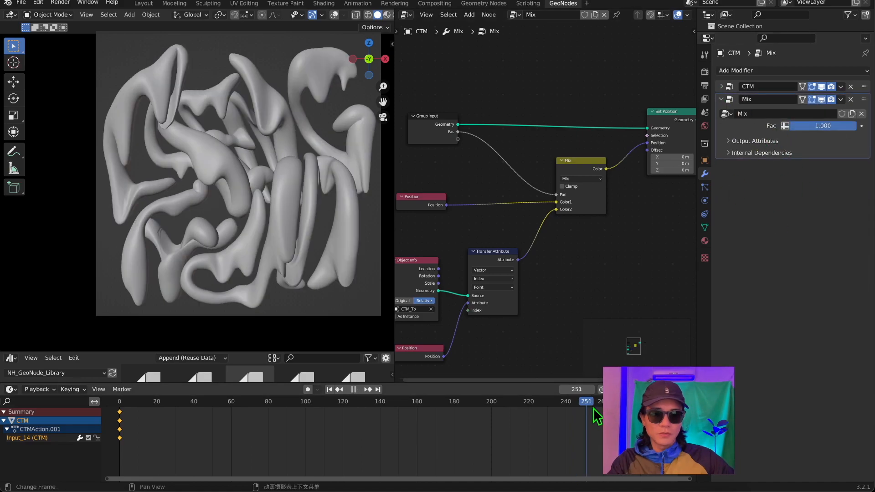
key("space")
right_click(823, 128)
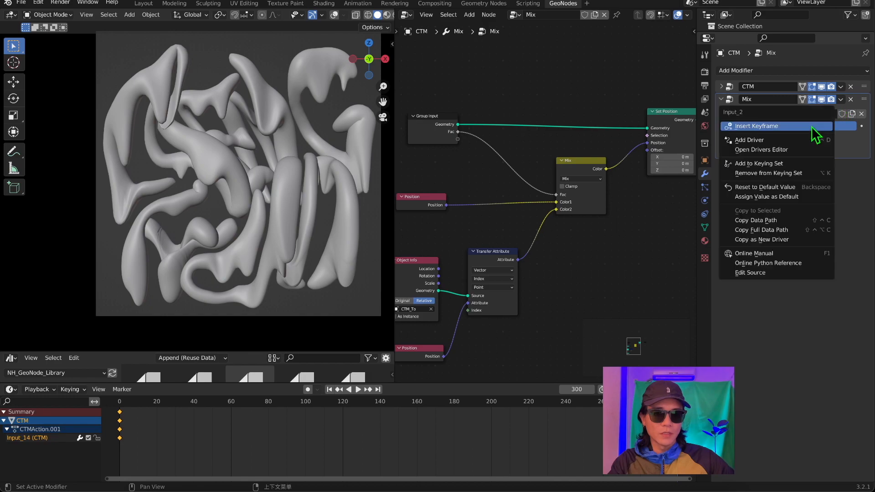
left_click(776, 129)
Keyframe the Mix modifier's Fac at 0.000 on frame 150.
left_click_drag(426, 402, 420, 416)
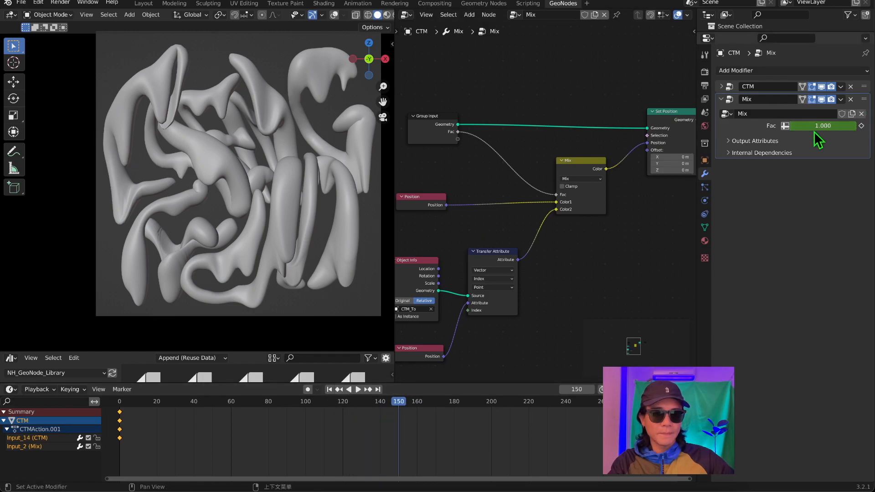
left_click_drag(819, 126, 793, 126)
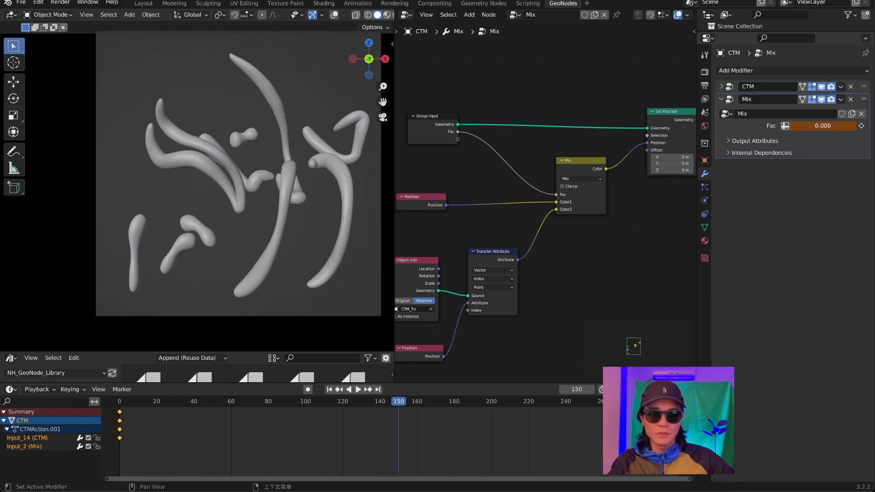
right_click(816, 127)
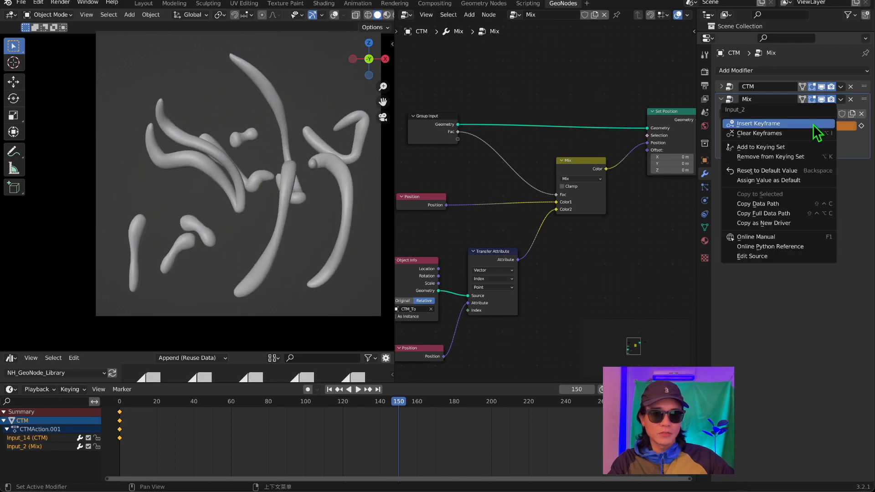
left_click(814, 124)
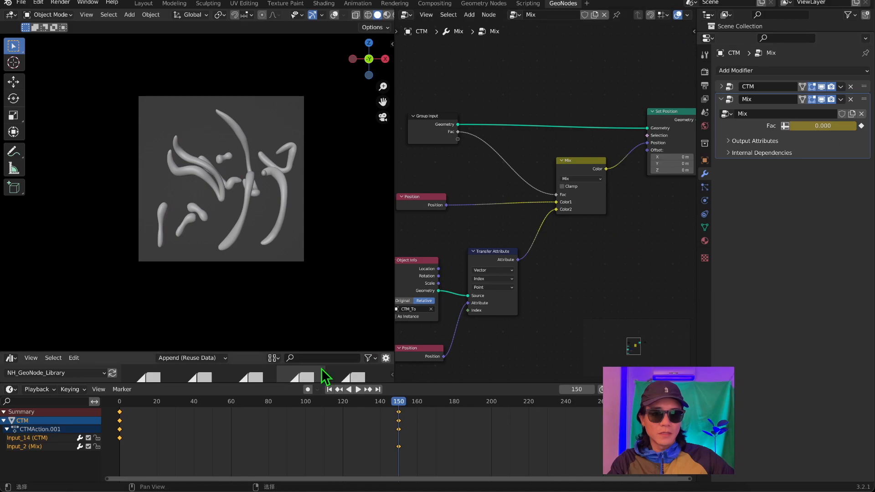
Scrub and play back the animation to check the tubes' growth and their morph into the sculpted shape.
left_click_drag(392, 412, 198, 424)
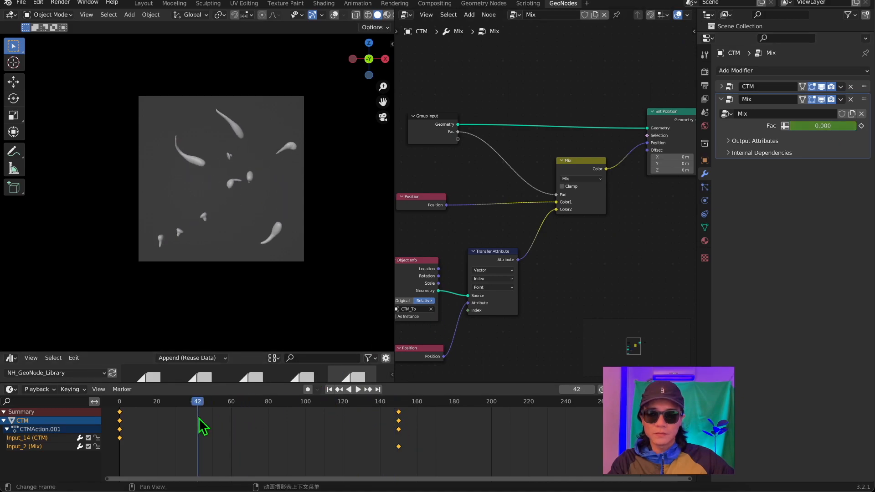
key("space")
scroll(231, 240, "up", 3)
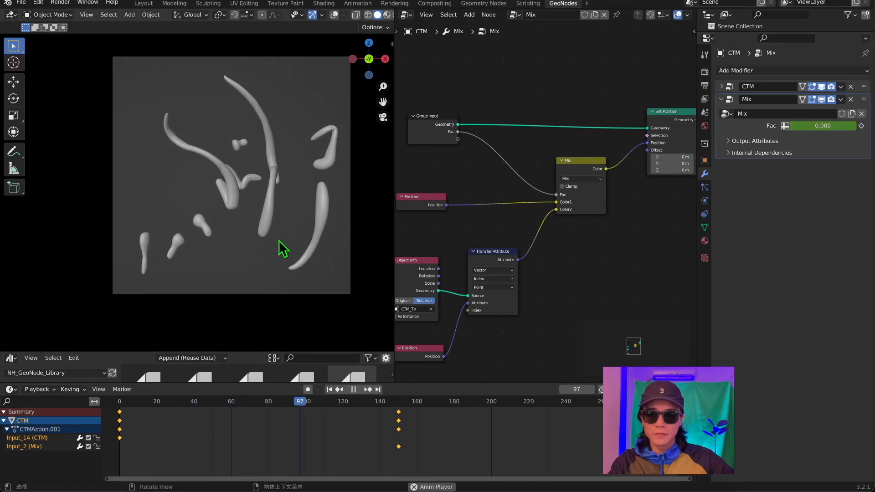
left_click_drag(383, 102, 342, 103)
scroll(318, 243, "down", 1)
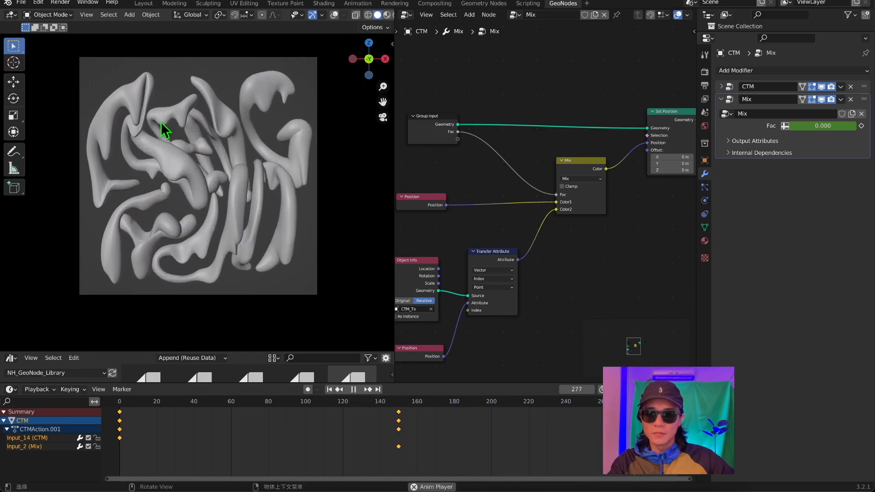
key("space")
Go to frame 147 and deselect all keyframes in the timeline.
left_click_drag(175, 403, 180, 404)
middle_click_drag(497, 422, 468, 413)
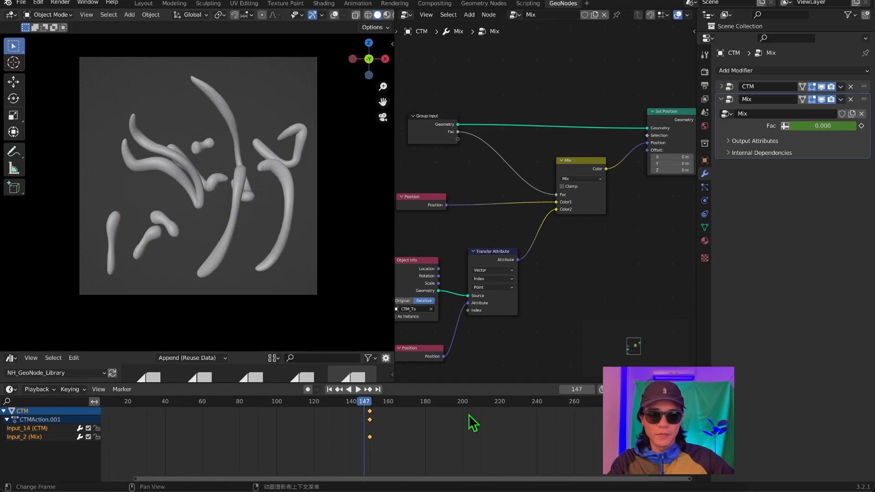
key("Home")
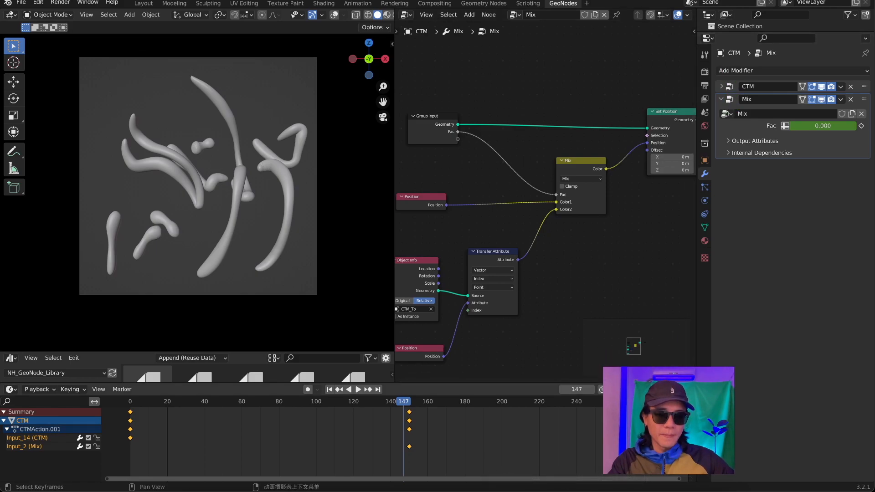
left_click(584, 437)
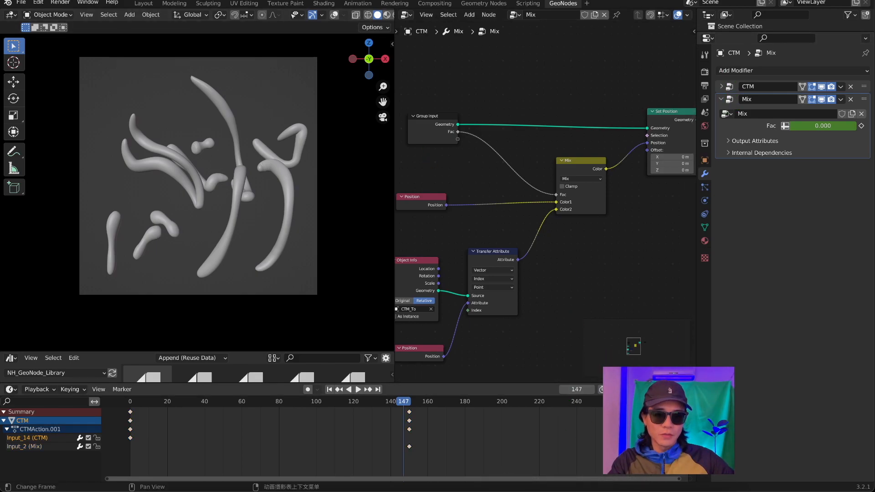
Move the CTM growth's end keyframe to frame 180 and the Mix Fac start keyframe to frame 140.
key("g")
left_click(577, 451)
key("space")
left_click_drag(409, 447, 495, 447)
scroll(397, 433, "down", 1)
left_click_drag(473, 460, 684, 408)
left_click_drag(562, 412, 460, 411)
key("space")
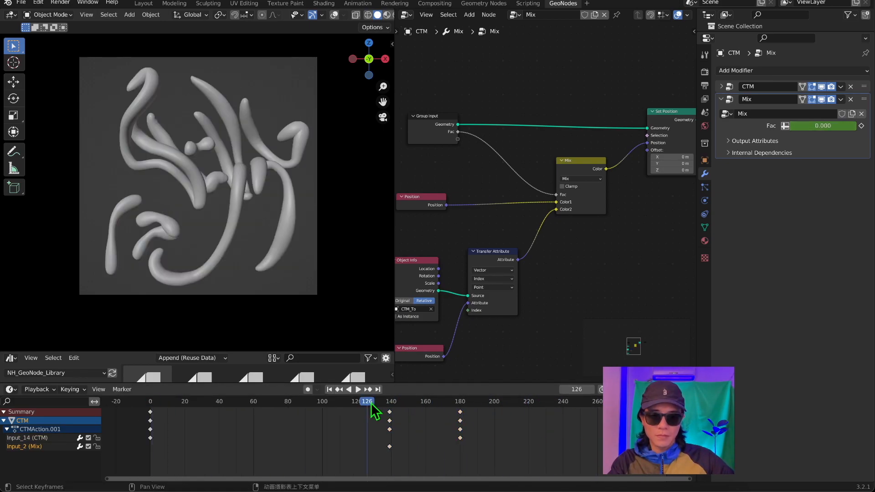
key("space")
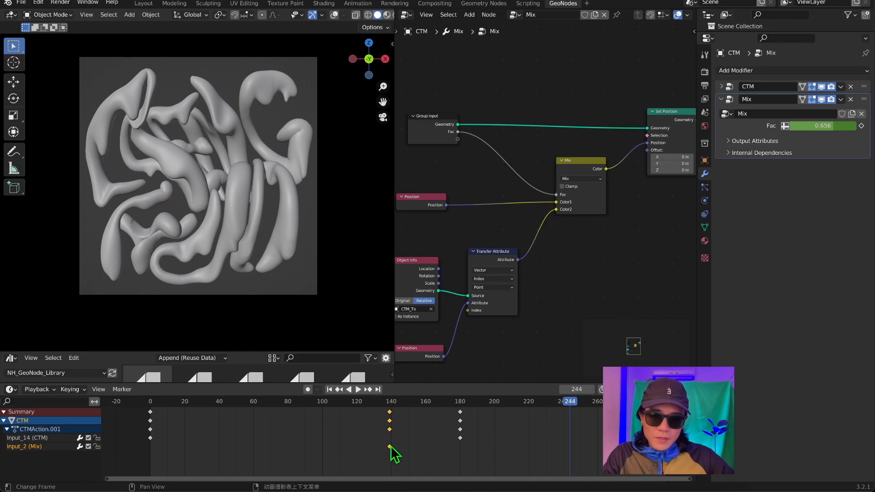
left_click_drag(389, 446, 391, 445)
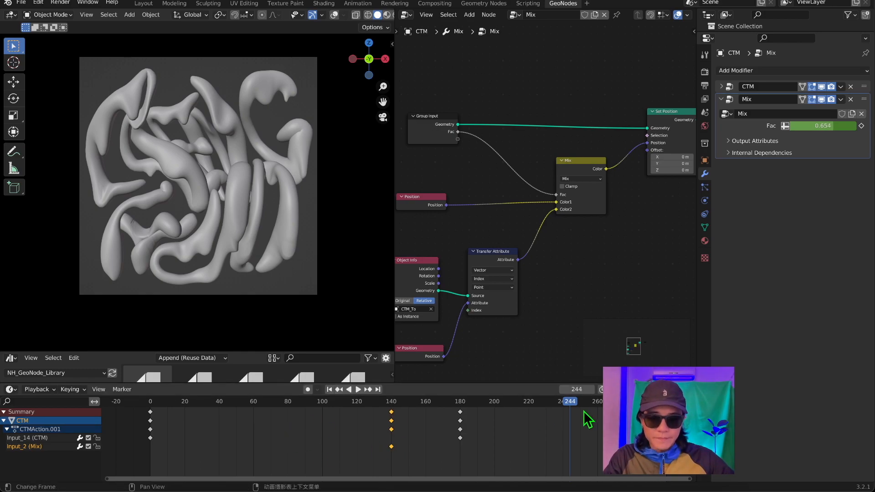
Scrub and play back the animation to check how the tube growth overlaps the start of the morph.
left_click_drag(674, 463, 137, 433)
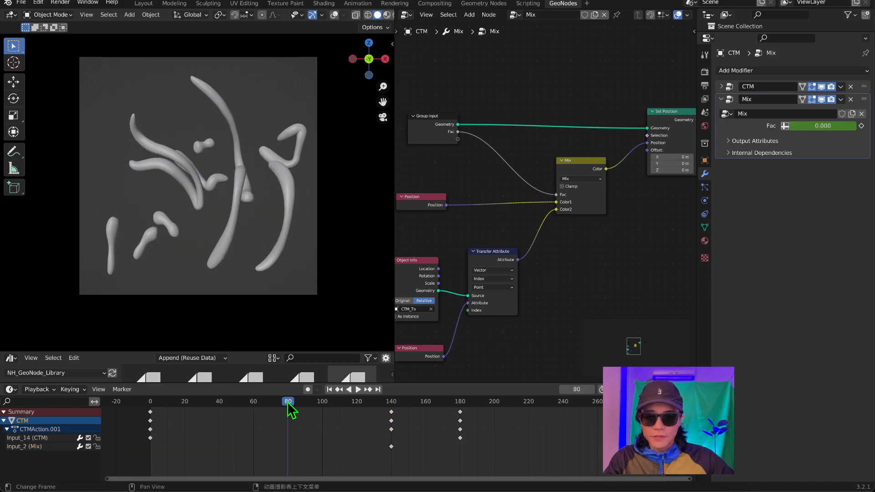
left_click_drag(289, 405, 394, 429)
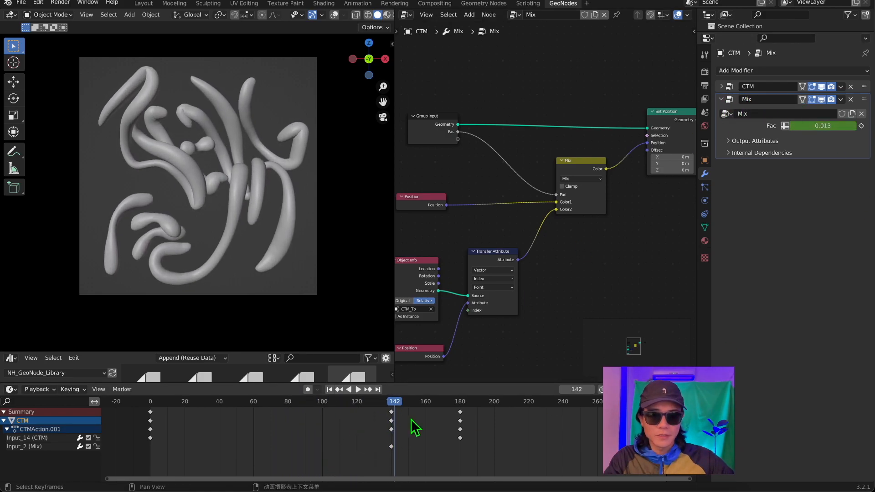
left_click_drag(395, 407, 546, 451)
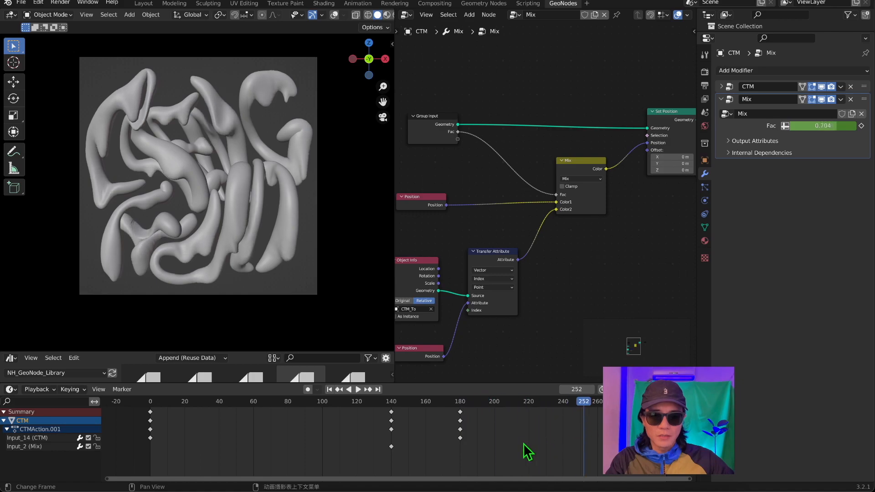
left_click_drag(493, 426, 450, 442)
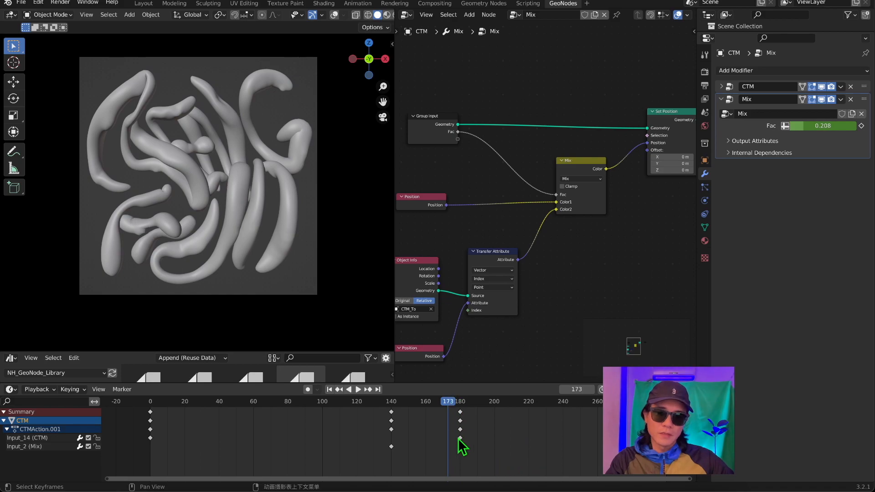
mouse_move(461, 438)
left_mouse_down()
mouse_move(442, 438)
mouse_move(464, 438)
left_mouse_up()
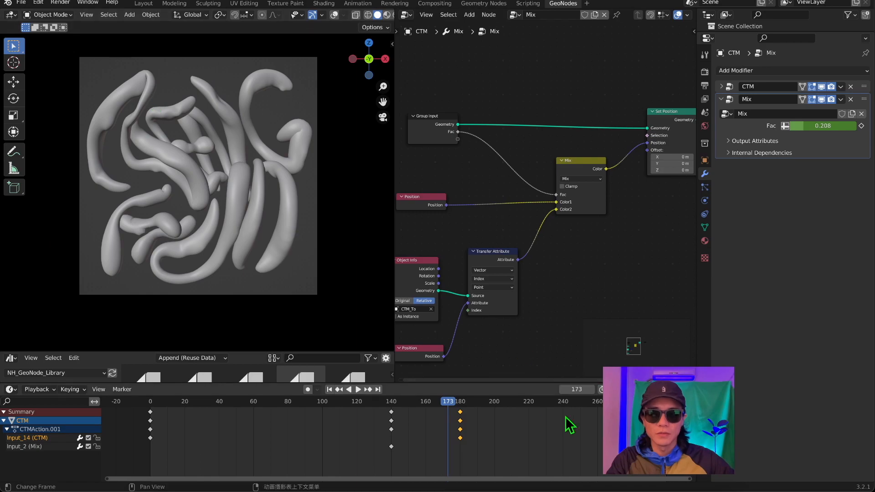
left_click(357, 389)
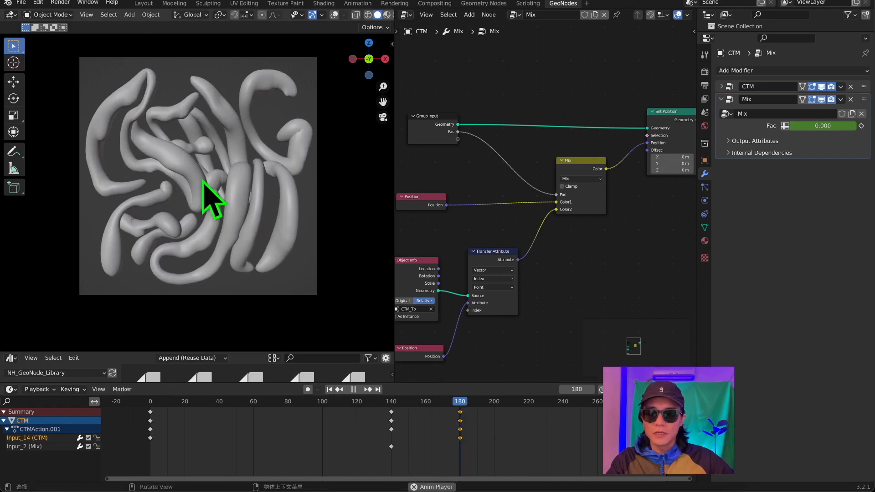
key("space")
left_click_drag(472, 401, 451, 421)
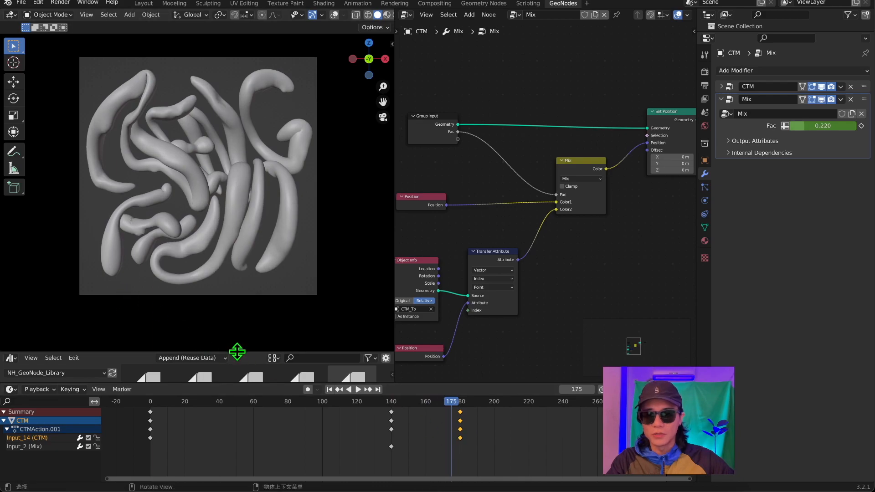
Replace the enlarged asset browser area with a Graph Editor and lock the Input_14 (CTM) channel.
left_click_drag(237, 351, 249, 261)
left_click(10, 268)
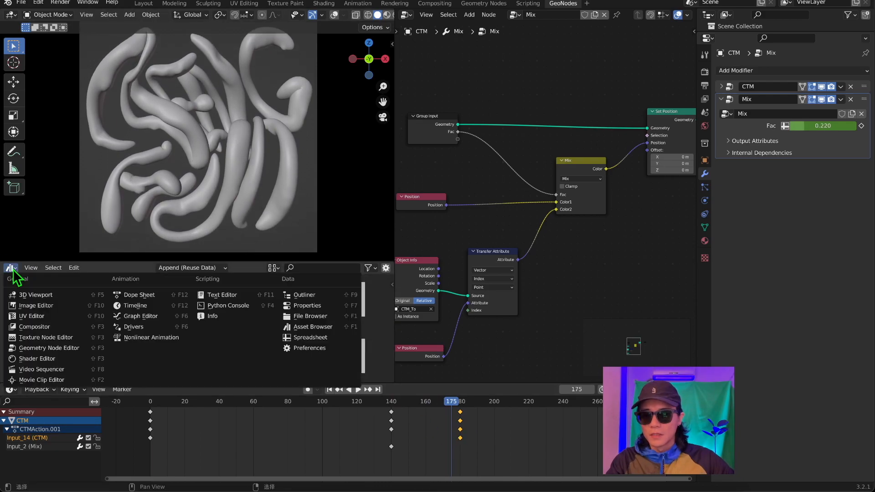
left_click(152, 319)
scroll(297, 344, "down", 3)
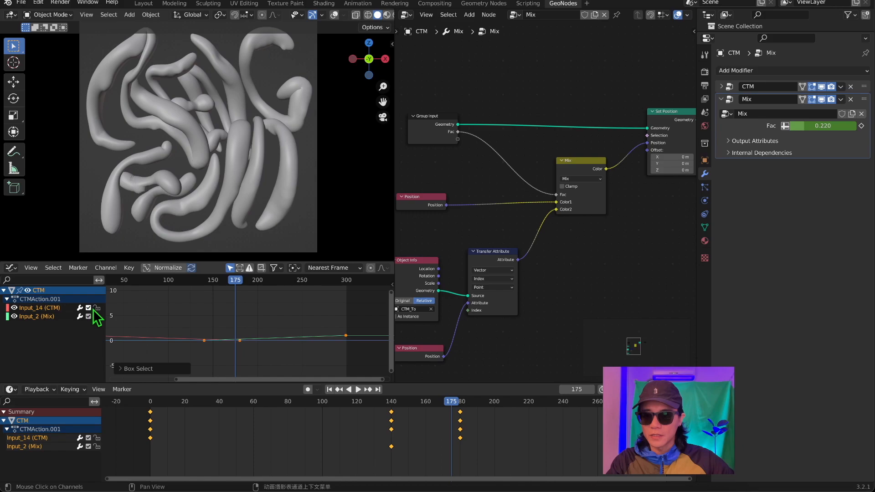
left_click(96, 308)
Select the Input_2 (Mix) curve's keyframes and switch them to smooth Bezier interpolation.
middle_click_drag(158, 319, 216, 312)
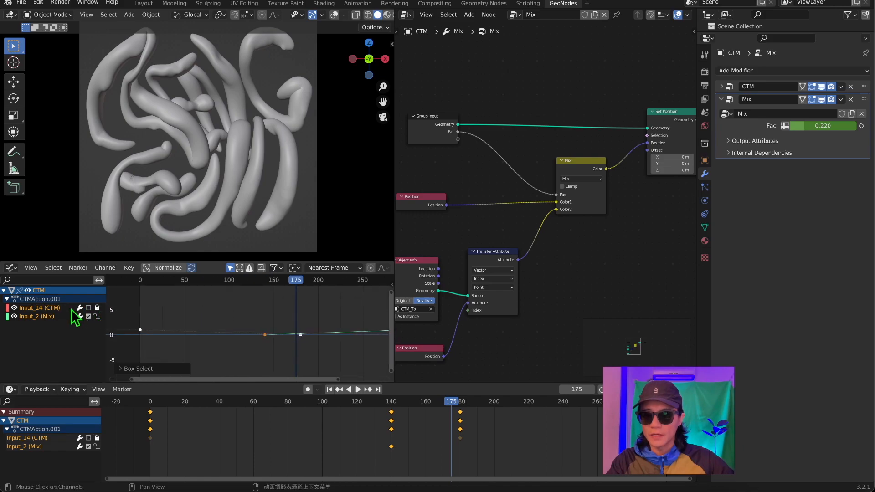
scroll(267, 324, "up", 2)
middle_click_drag(266, 323, 259, 323)
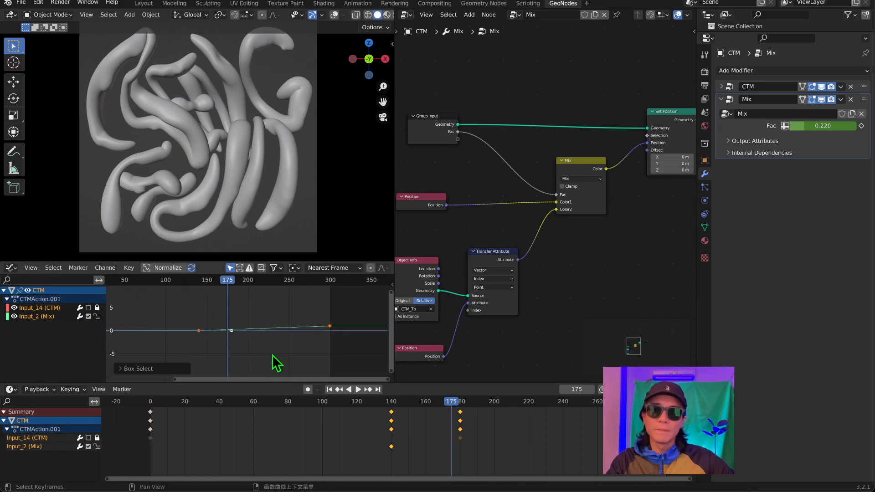
scroll(234, 333, "up", 3)
left_click_drag(135, 297, 366, 368)
right_click(171, 315)
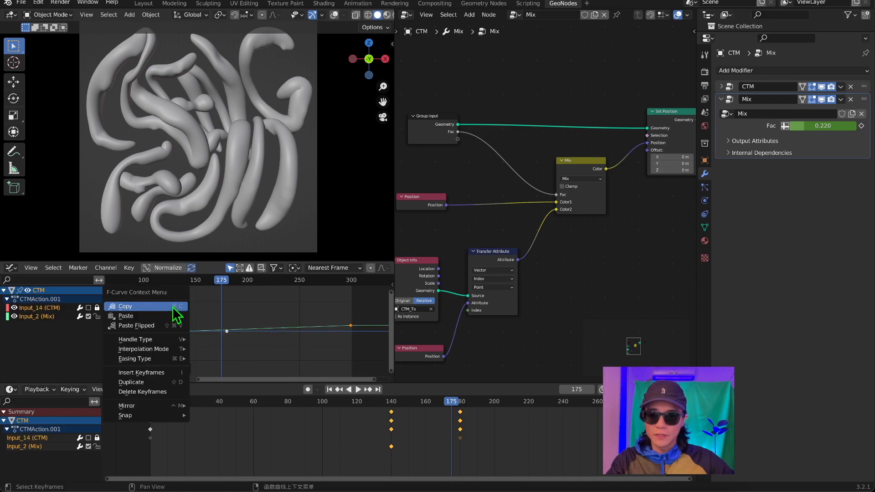
mouse_move(173, 340)
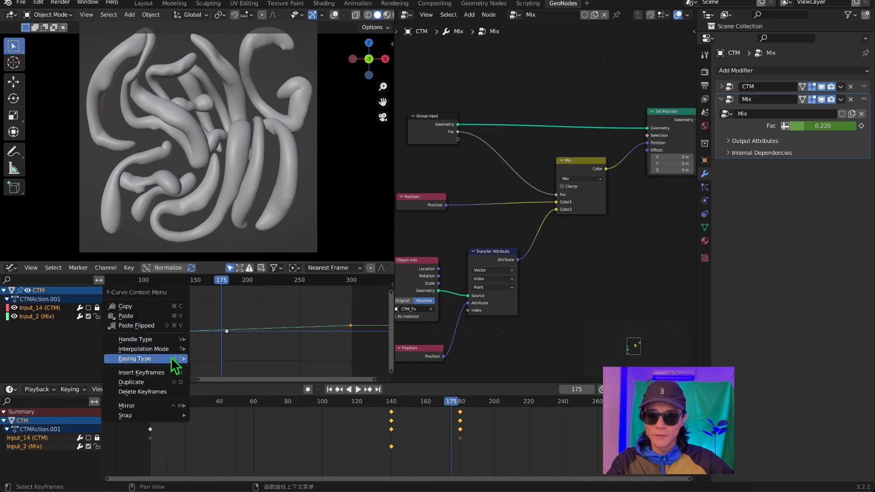
left_click(211, 384)
Re-enable the muted Input_14 (CTM) channel and play back the animation with the eased morph.
key("space")
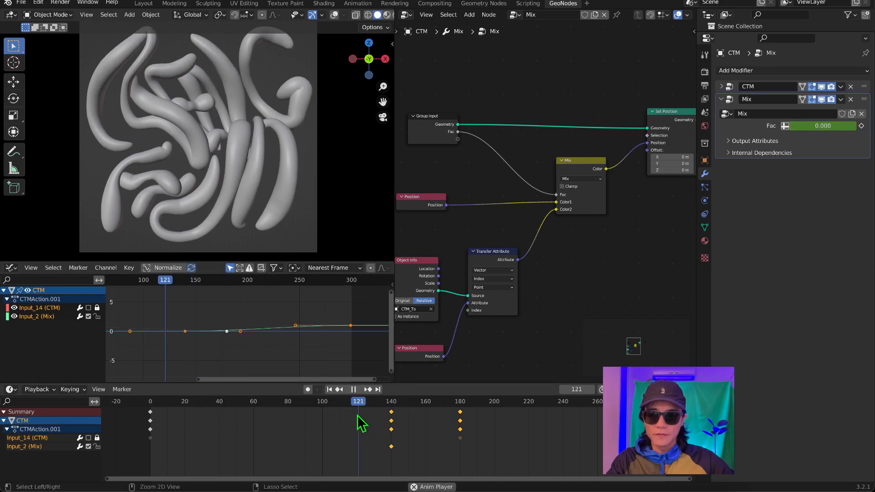
scroll(284, 218, "down", 2)
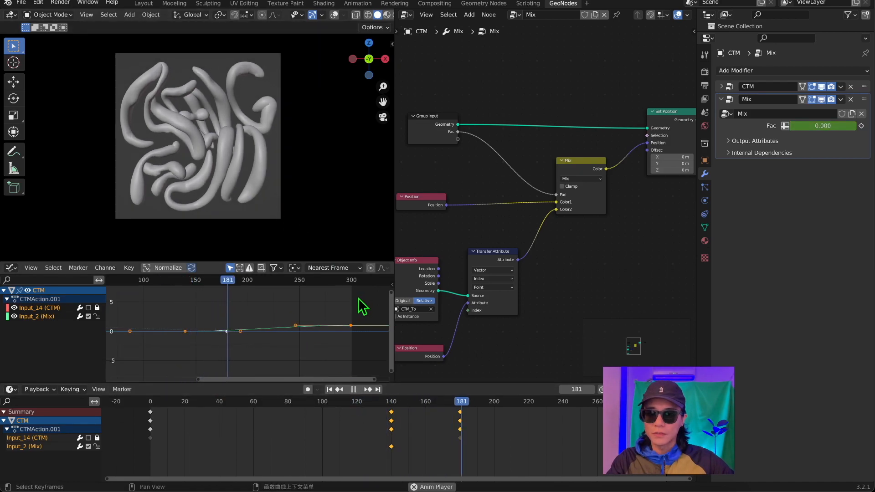
key("space")
left_click_drag(541, 405, 174, 403)
left_click(89, 308)
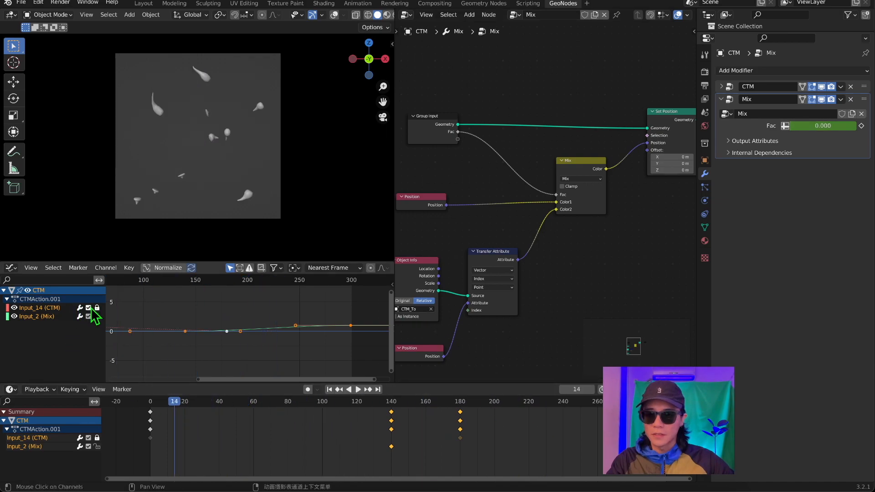
key("space")
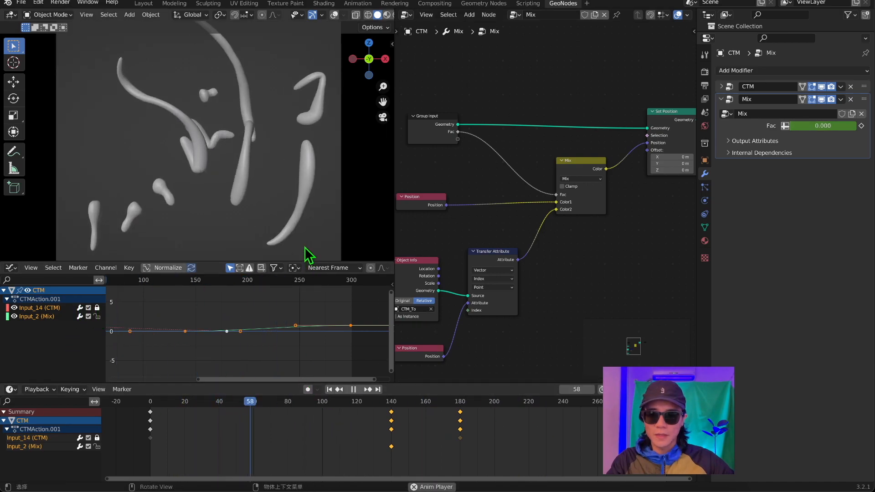
scroll(354, 337, "down", 1)
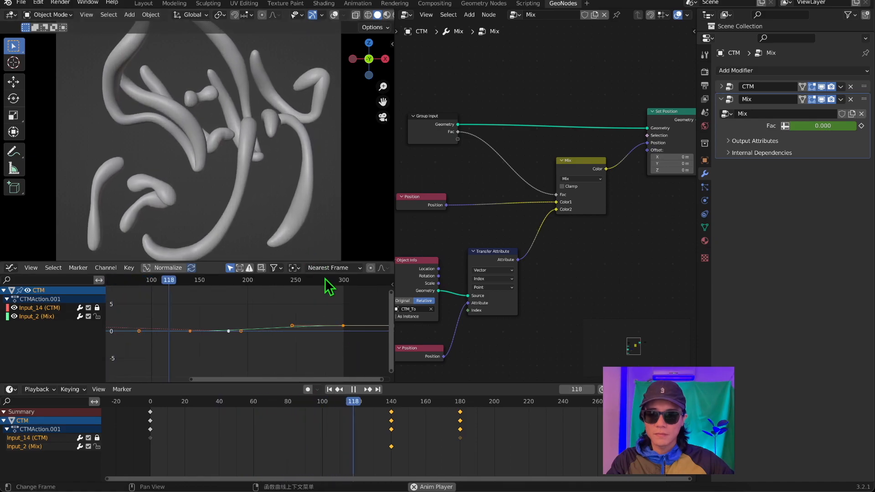
scroll(298, 201, "down", 2)
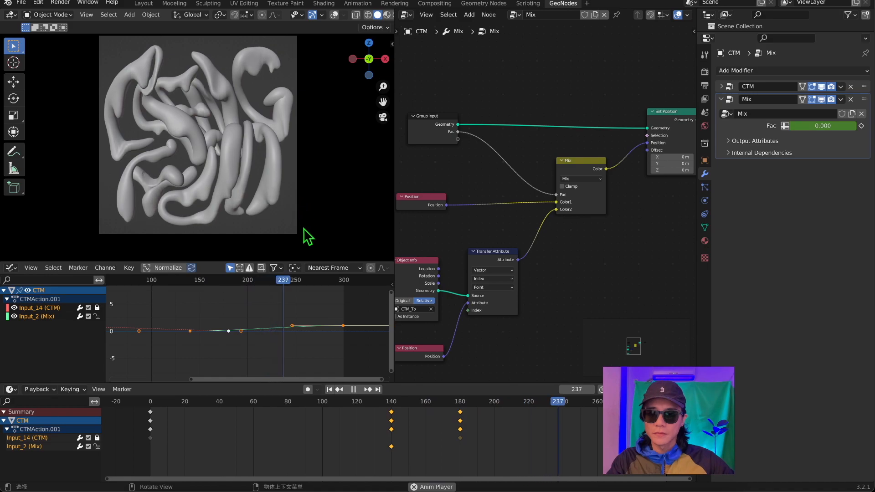
key("space")
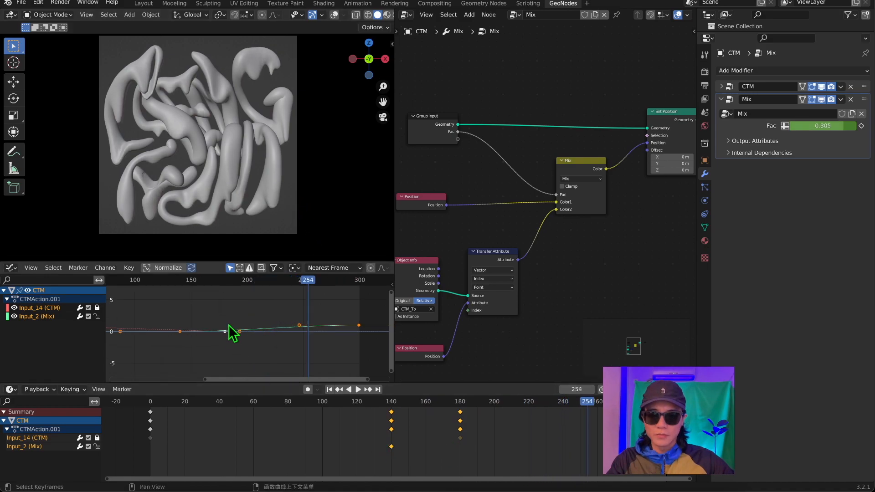
Lengthen the curve handles of the Mix Fac keyframe at frame 140 and play back the animation.
left_click_drag(163, 306, 251, 360)
left_click(230, 326)
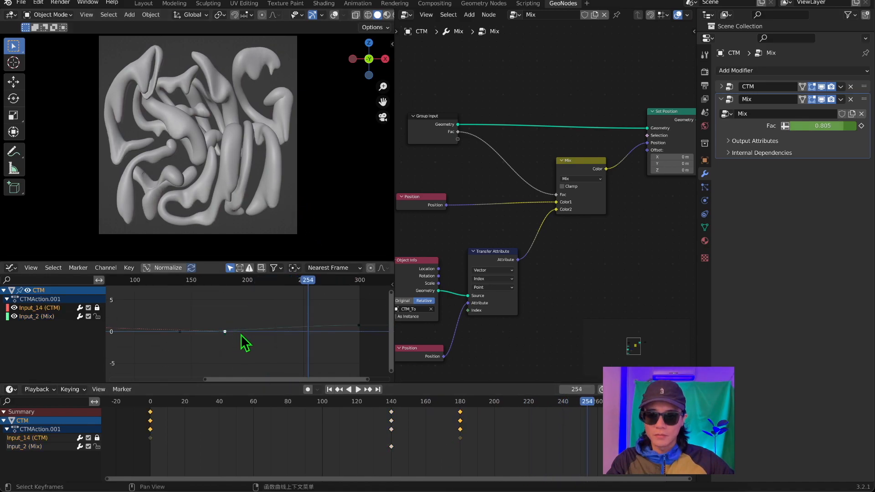
middle_click_drag(211, 284, 269, 302)
scroll(269, 302, "down", 6)
left_click_drag(242, 318, 255, 339)
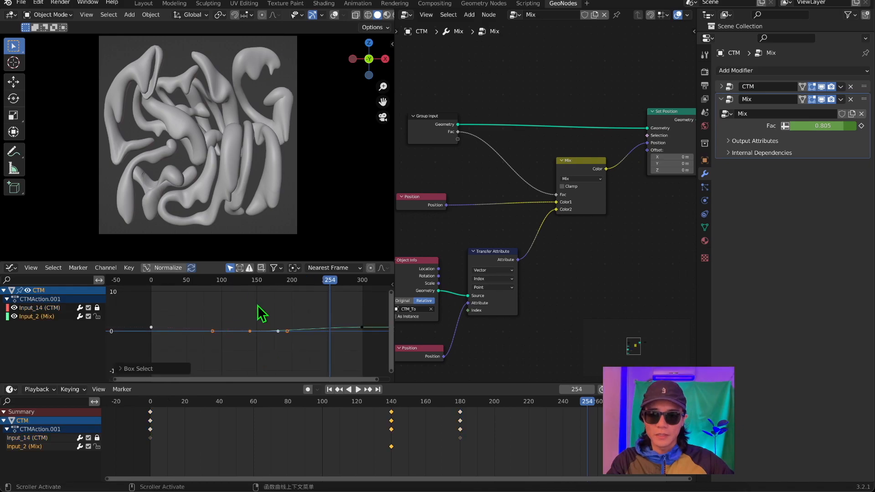
key("s")
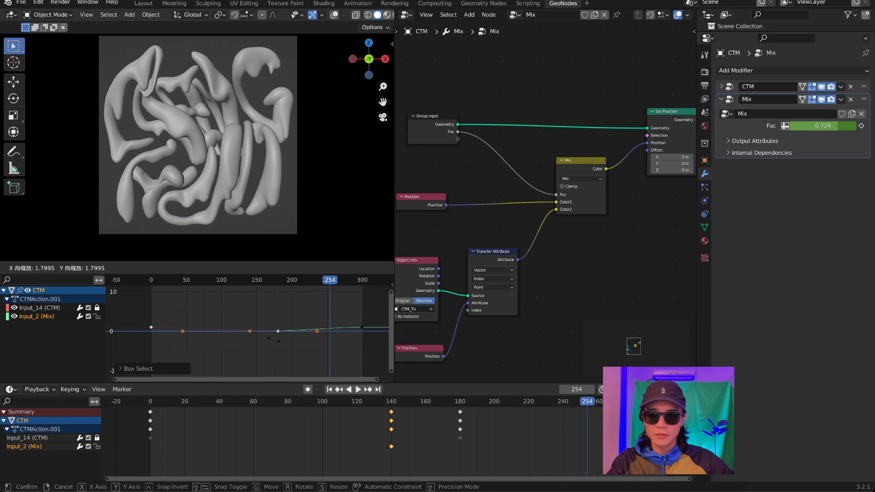
left_click(275, 340)
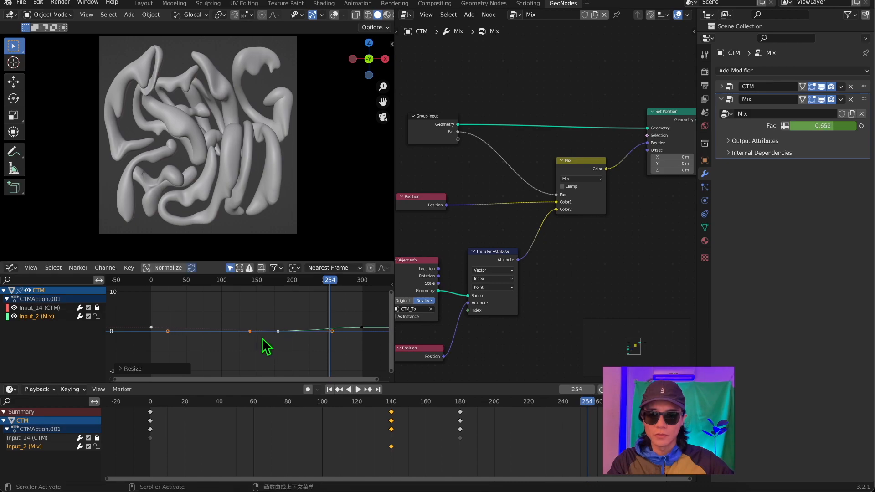
key("space")
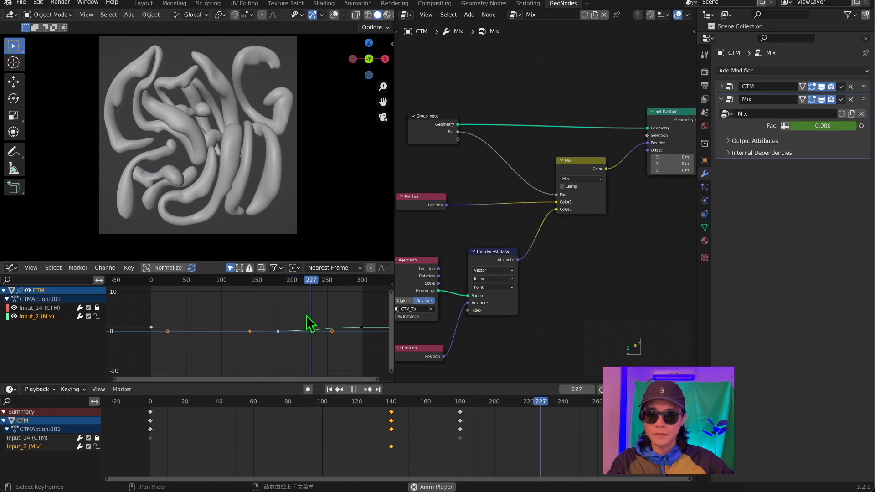
key("space")
Move the Mix Fac start keyframe along the time axis to about frame 98 and play back the animation.
key("g")
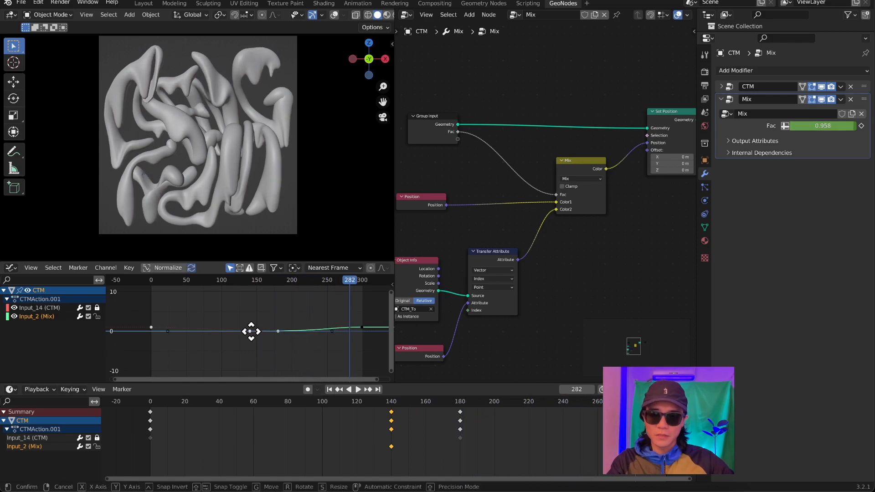
key("x")
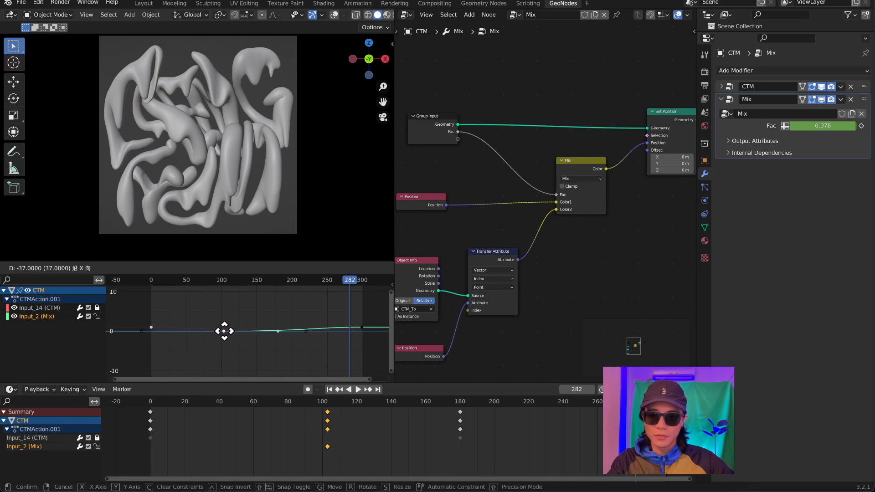
left_click(222, 332)
left_click(189, 283)
key("space")
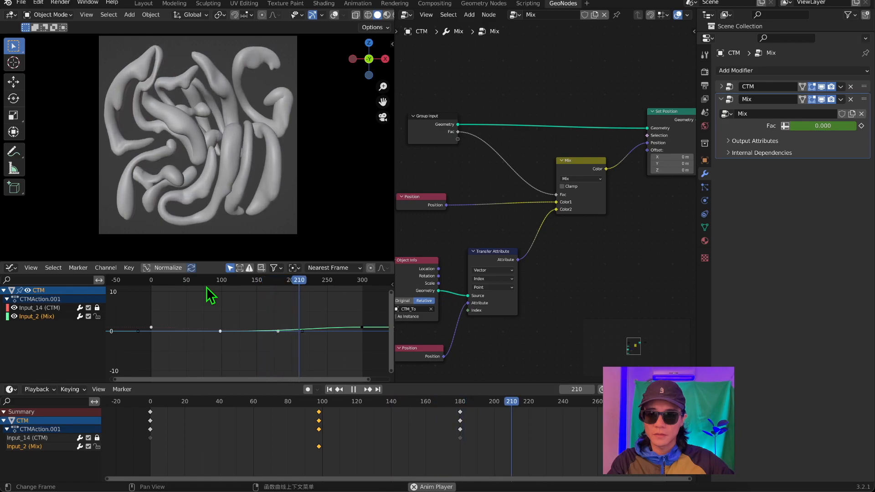
key("space")
Rescale the curve handles of the Mix Fac end keyframe at frame 300 and play back the animation.
left_click_drag(207, 286, 246, 297)
key("space")
key("space")
left_click_drag(349, 313, 370, 331)
scroll(292, 317, "down", 1)
left_click_drag(292, 282, 225, 292)
key("space")
key("space")
key("s")
Move the Mix Fac start keyframe to about frame 34 and play back the morph.
key("space")
key("space")
left_click_drag(224, 337, 186, 336)
key("space")
left_click_drag(187, 282, 163, 297)
key("space")
key("space")
key("space")
left_click_drag(335, 312, 364, 339)
key("s")
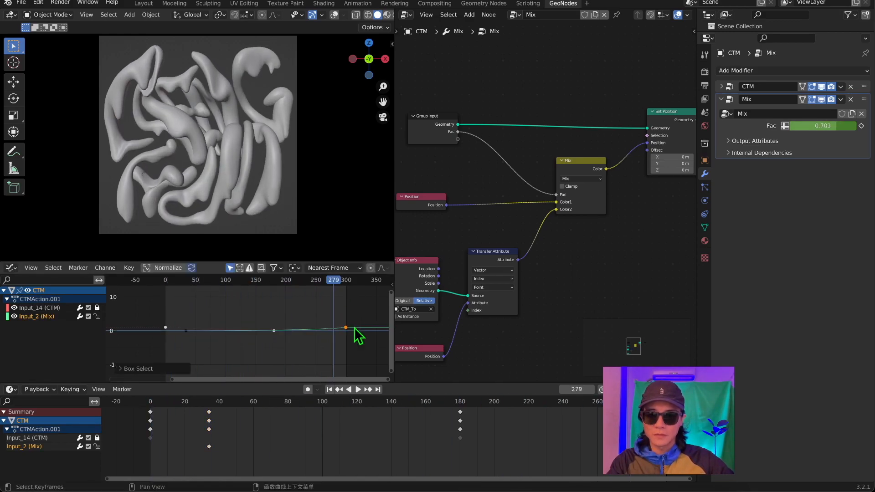
key("Escape")
scroll(319, 325, "up", 4)
right_click(282, 320)
left_click(318, 355)
right_click(287, 321)
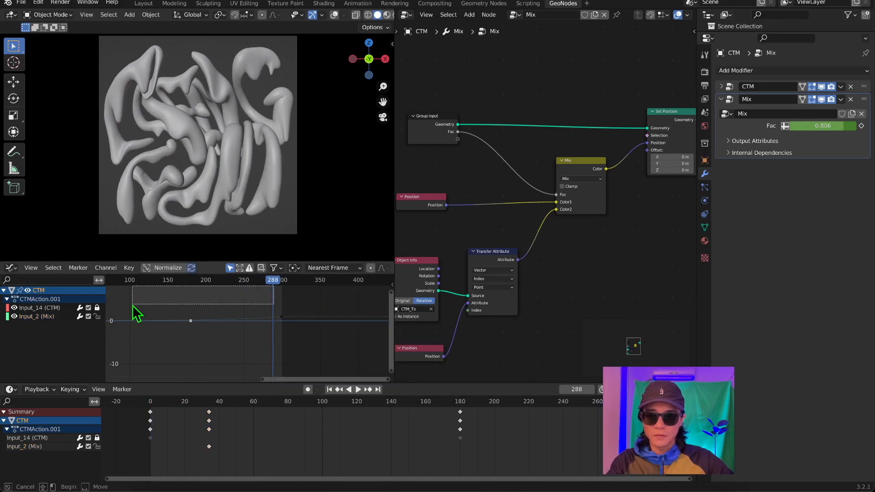
Lengthen the curve handles of the Mix Fac start keyframe near frame 34 and check the morph in playback.
scroll(154, 304, "down", 3)
left_click_drag(273, 281, 213, 294)
key("space")
key("space")
left_click_drag(220, 337, 242, 360)
key("s")
left_click_drag(247, 280, 228, 289)
key("space")
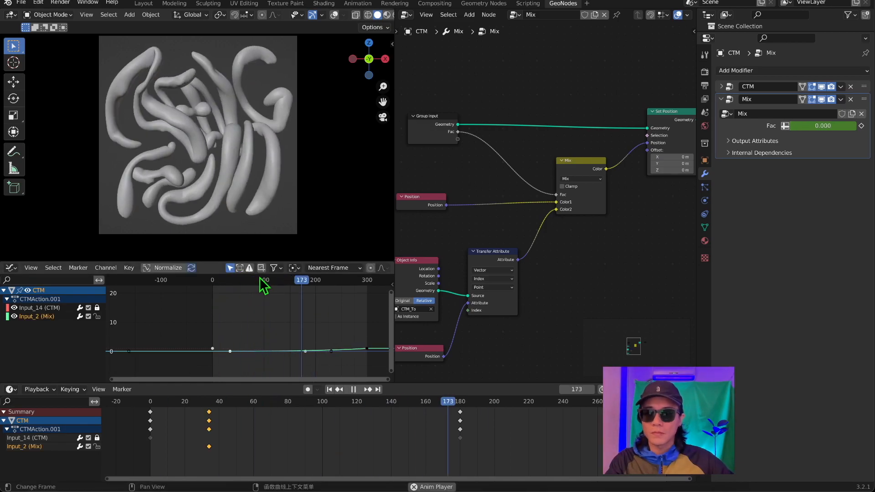
key("space")
Mute the Input_14 (CTM) channel and lock the Input_2 (Mix) channel in the Graph Editor.
middle_click_drag(269, 319, 227, 300)
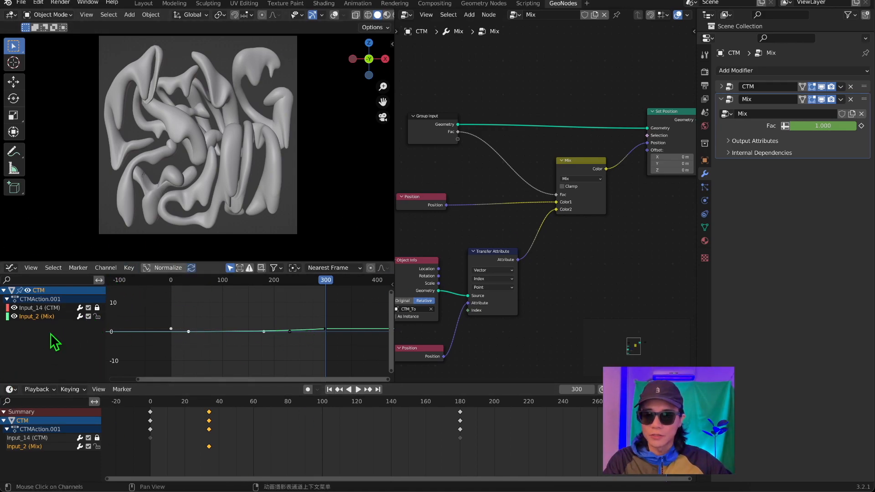
left_click(88, 308)
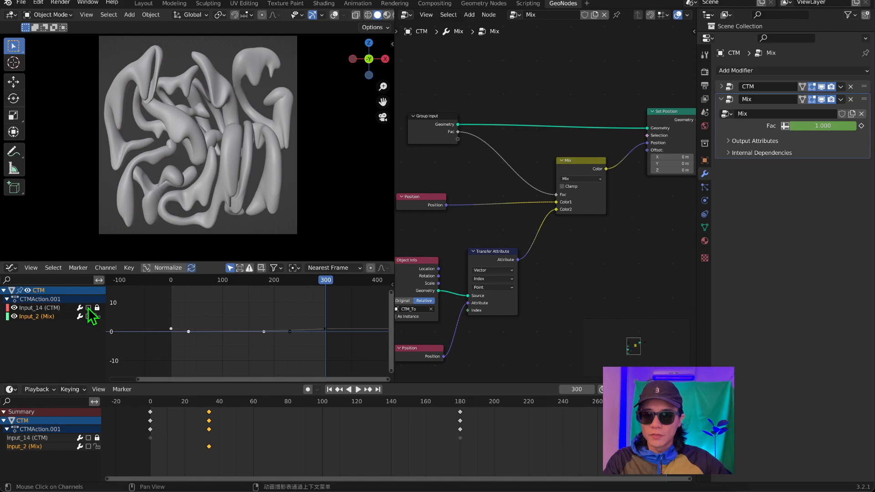
left_click(97, 316)
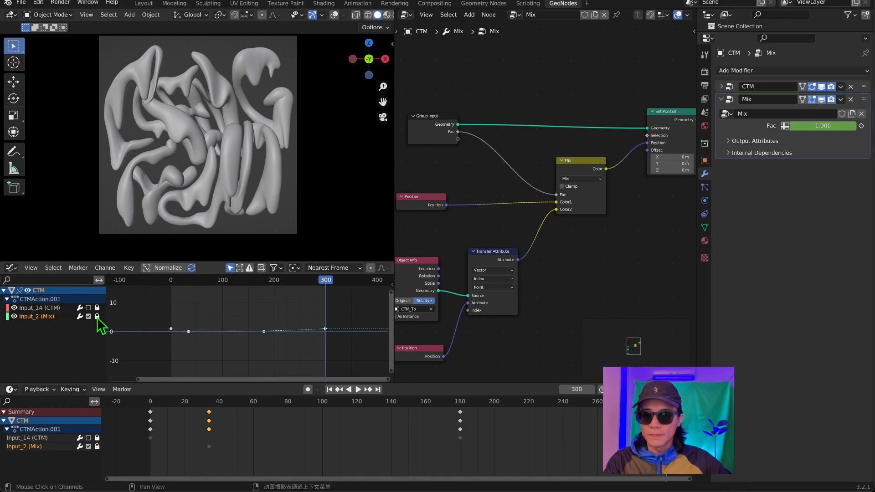
Unmute and unlock the Input_14 (CTM) channel and set all its keyframes to Bezier interpolation.
left_click(96, 309)
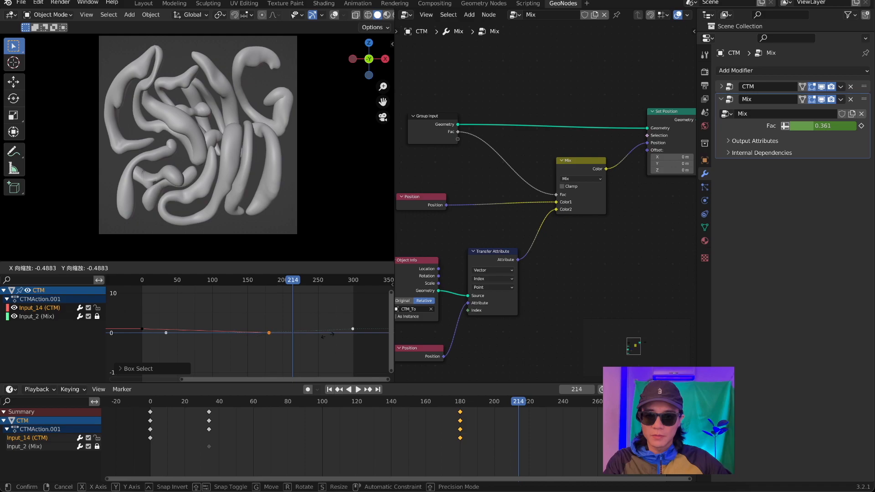
right_click(392, 339)
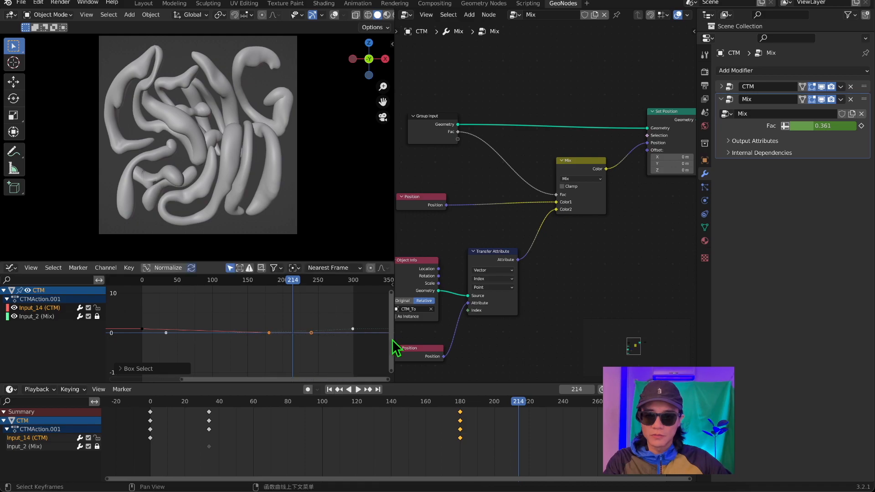
left_click_drag(199, 308, 321, 351)
right_click(238, 321)
left_click_drag(126, 301, 300, 356)
right_click(196, 298)
mouse_move(193, 296)
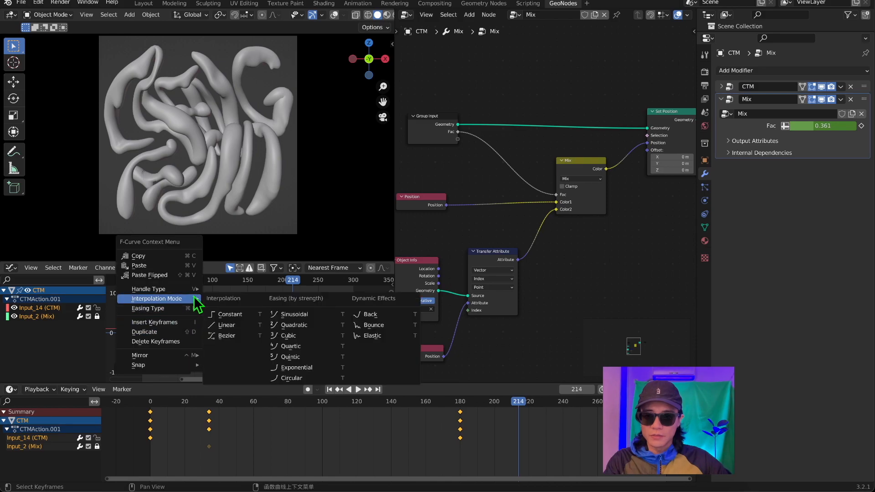
left_click(229, 332)
Lengthen the curve handles of the Input_14 (CTM) end keyframe, move it to about frame 220, and check the animation in playback.
left_click_drag(235, 301, 296, 346)
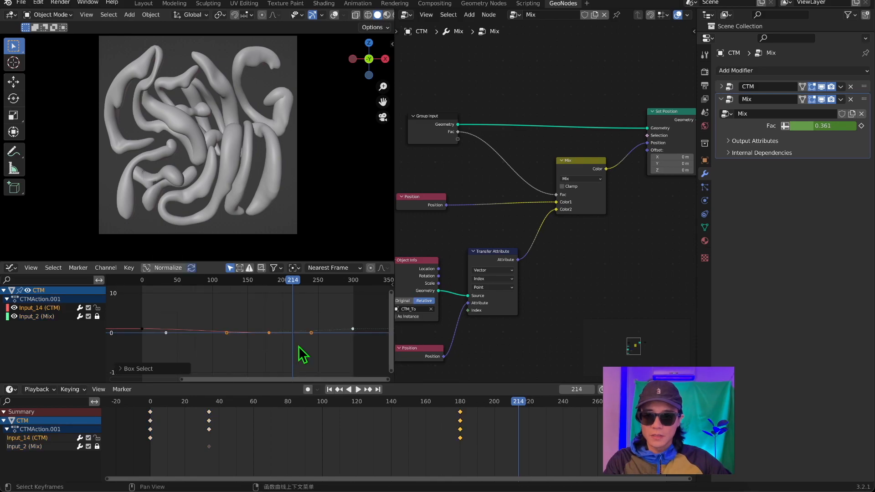
key("s")
left_click(342, 346)
key("space")
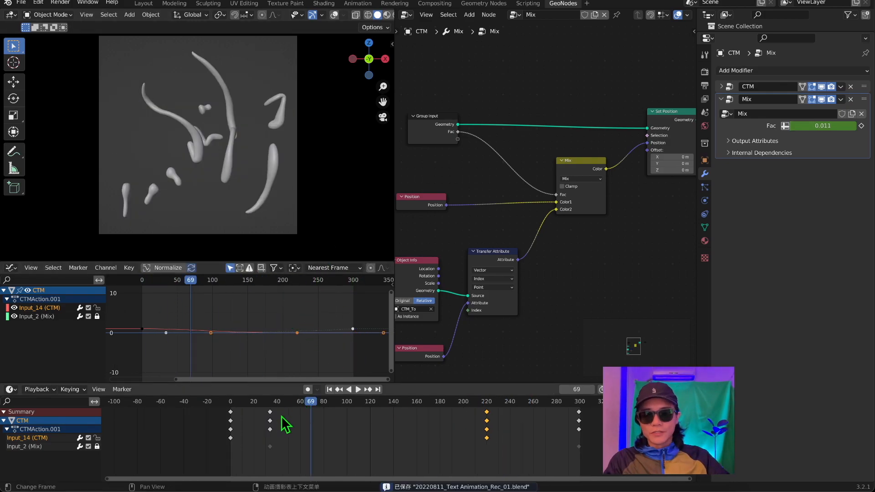
left_click(572, 424)
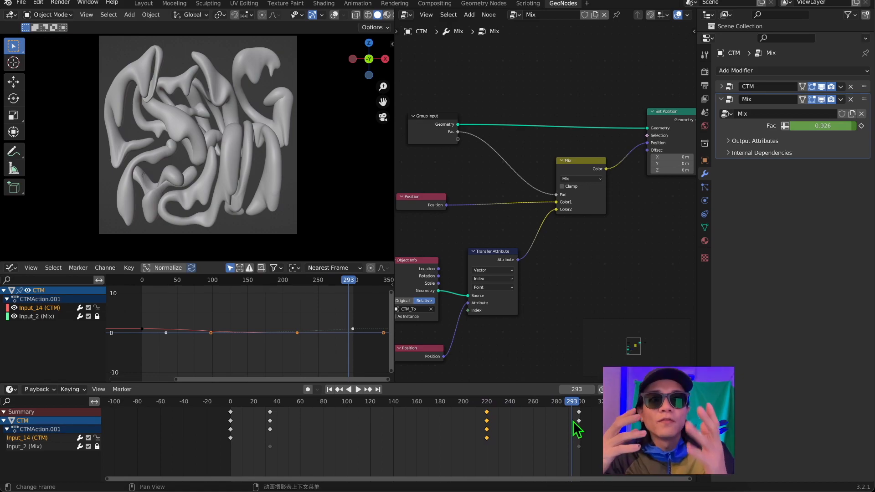
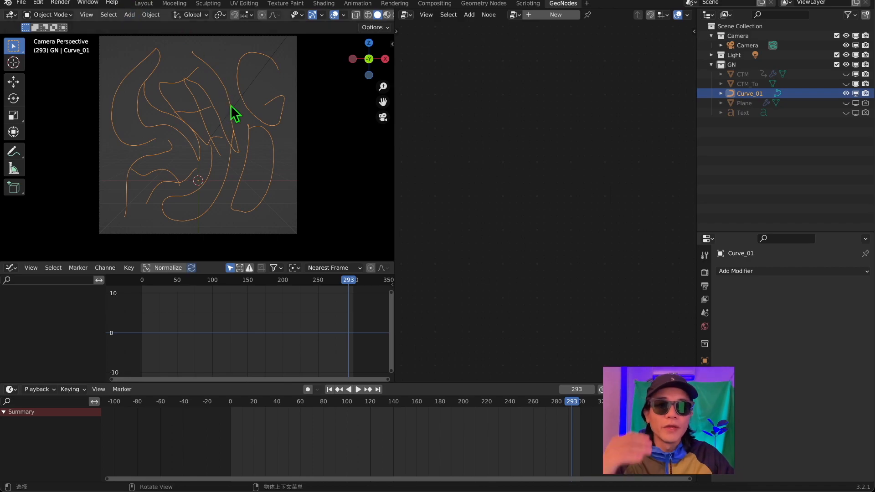
Enlarge the 3D viewport by resizing the neighbouring editor areas and show its sidebar.
left_click_drag(303, 260, 308, 321)
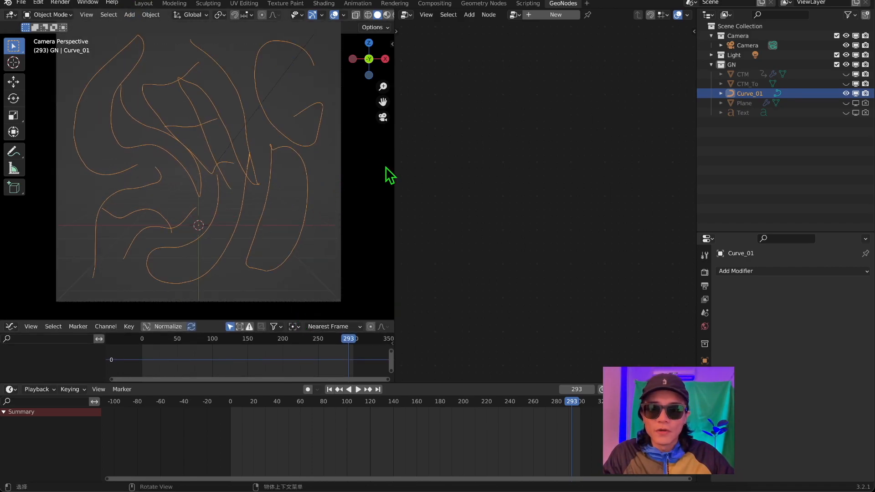
left_click_drag(394, 164, 444, 166)
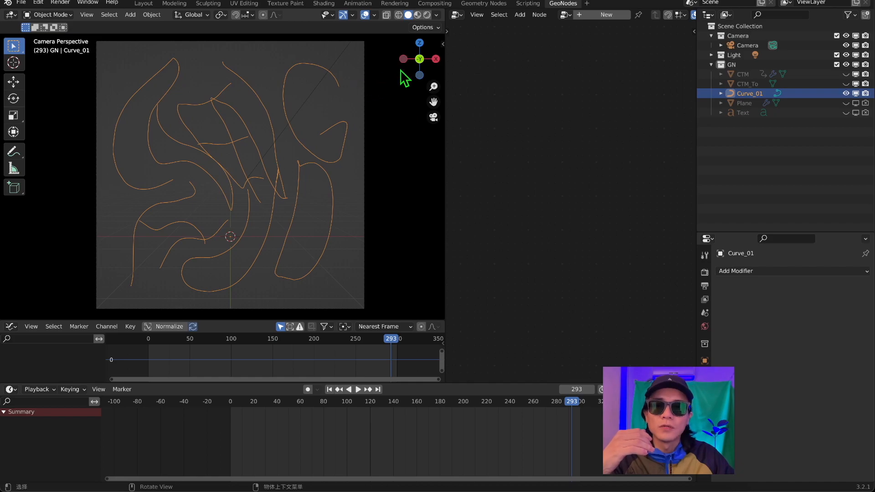
key("n")
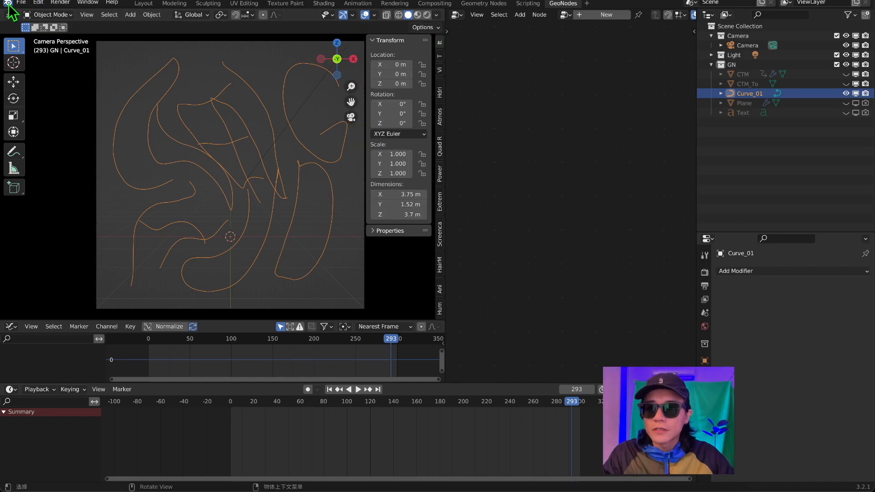
Search the add-on preferences for "all" to check whether the AnimAll add-on is enabled.
left_click(38, 2)
left_click(59, 149)
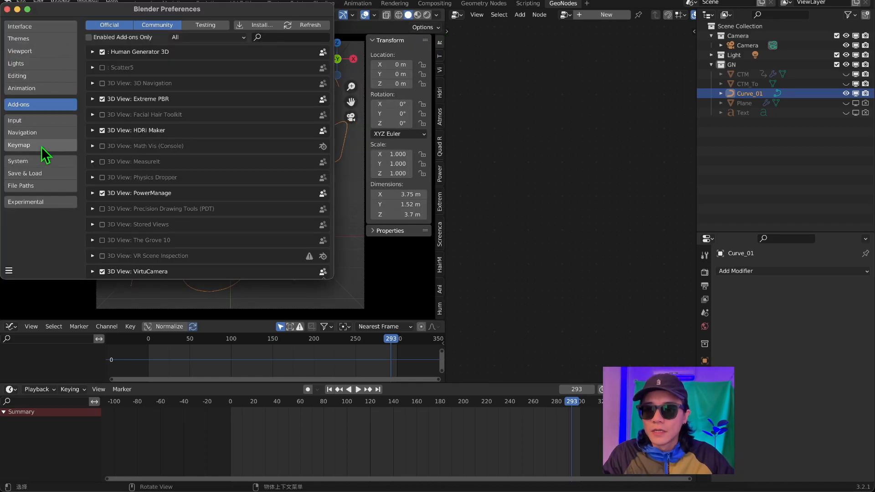
left_click(279, 37)
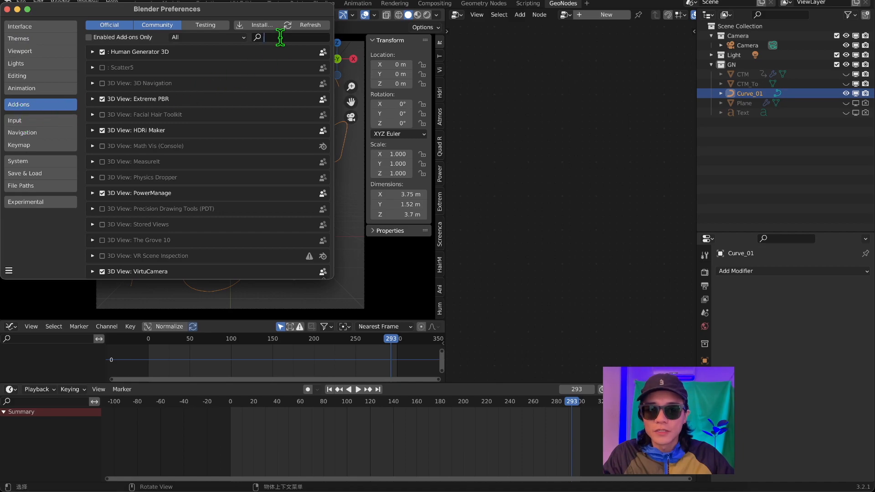
type("all")
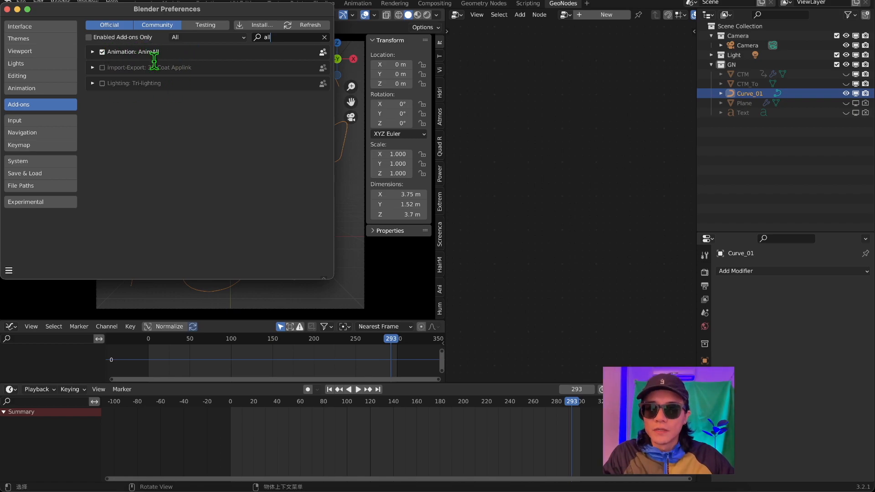
left_click(504, 198)
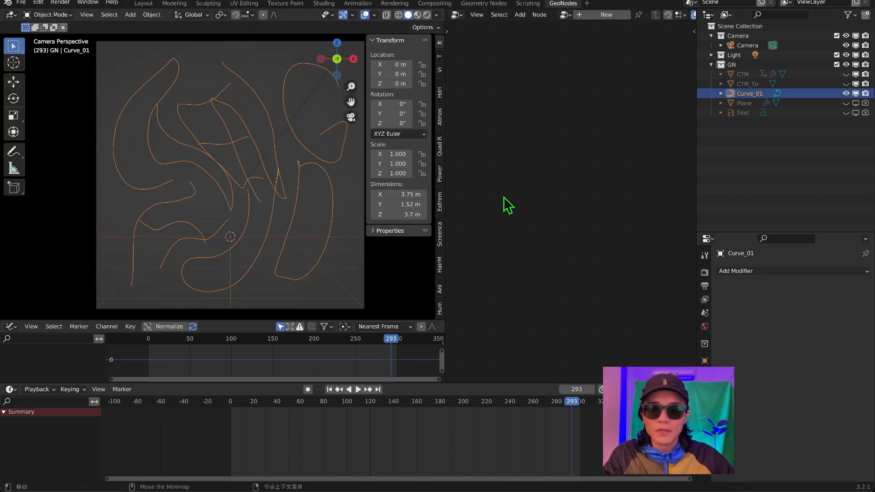
Show the AnimAll keying options for Curve_01 and save the file.
left_click(438, 292)
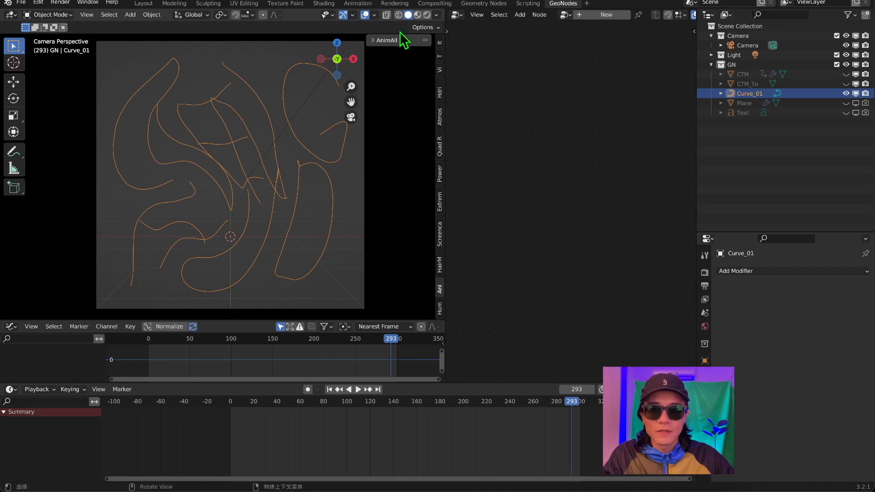
left_click(371, 39)
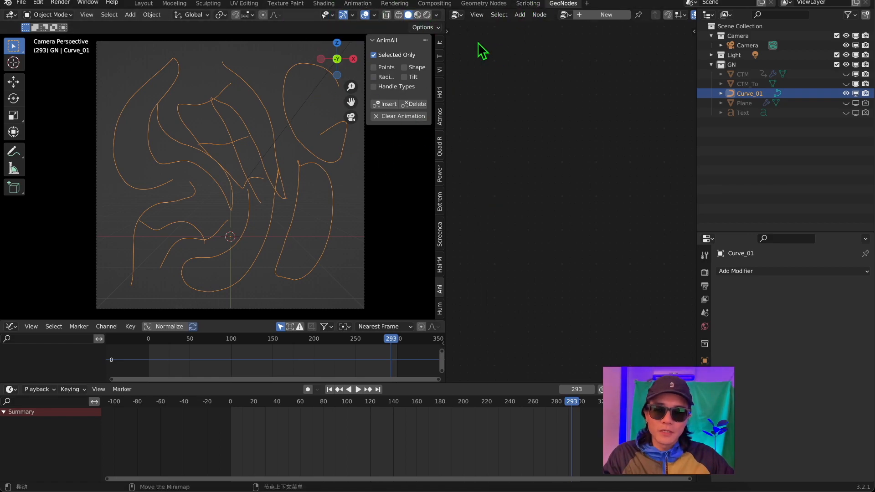
key("ctrl+s")
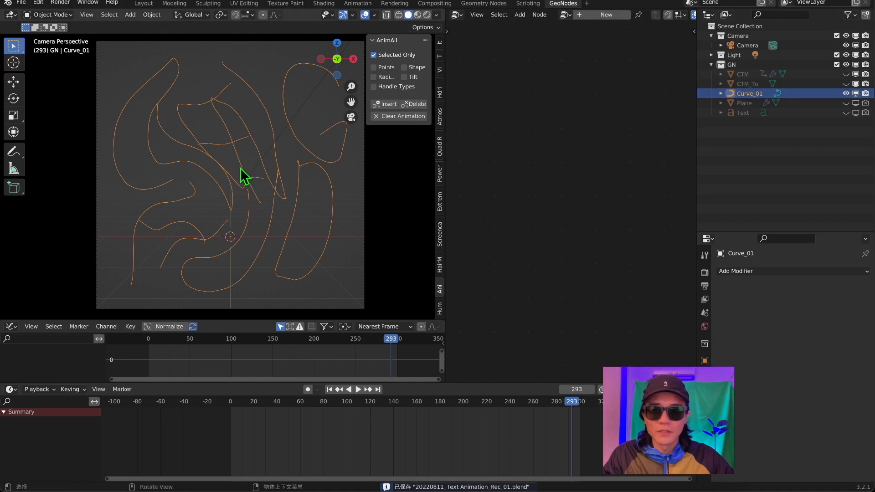
Insert an AnimAll keyframe on Curve_01 at frame 300 in Edit Mode, with Points, Radius, Tilt and Handle Types enabled and Selected Only disabled.
key("Tab")
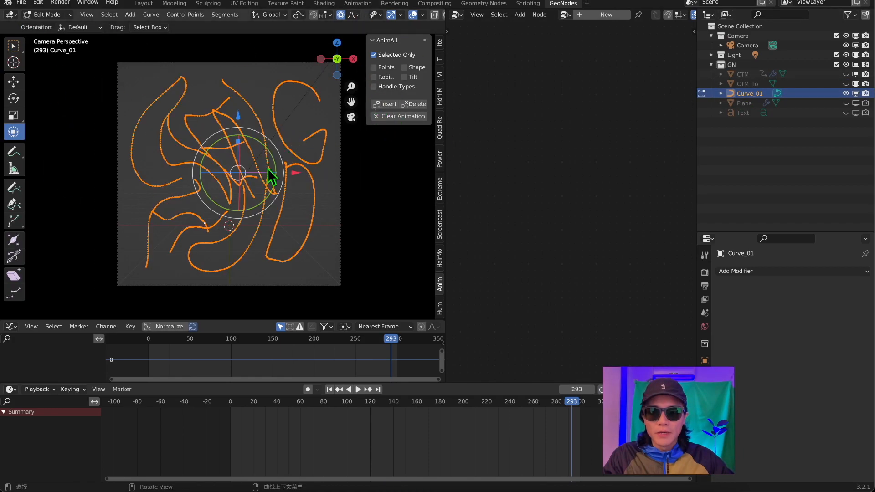
scroll(279, 178, "up", 1)
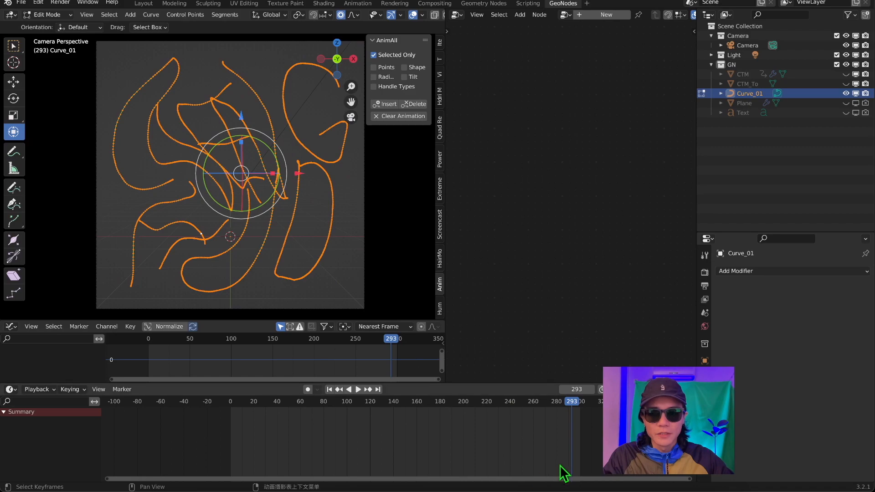
key("space")
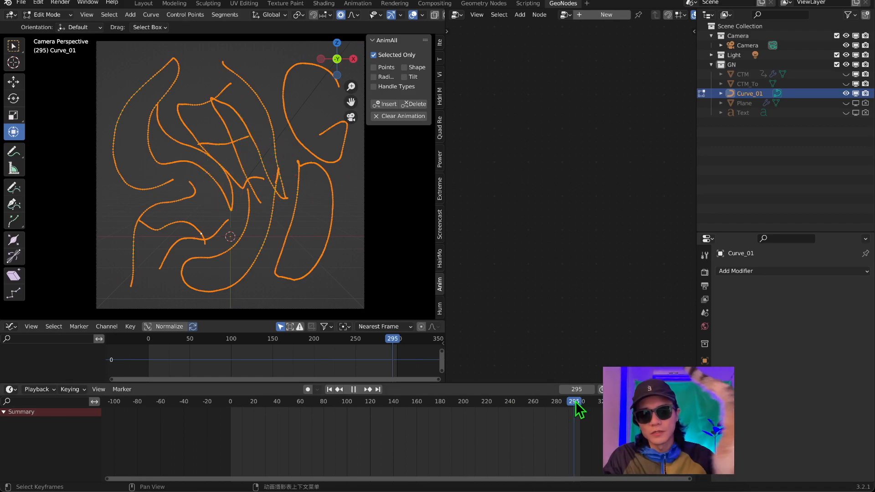
key("space")
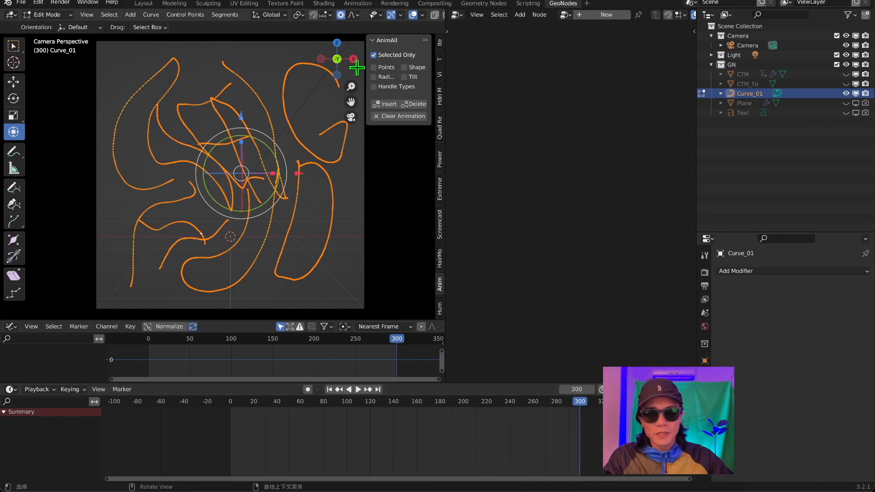
left_click(403, 77)
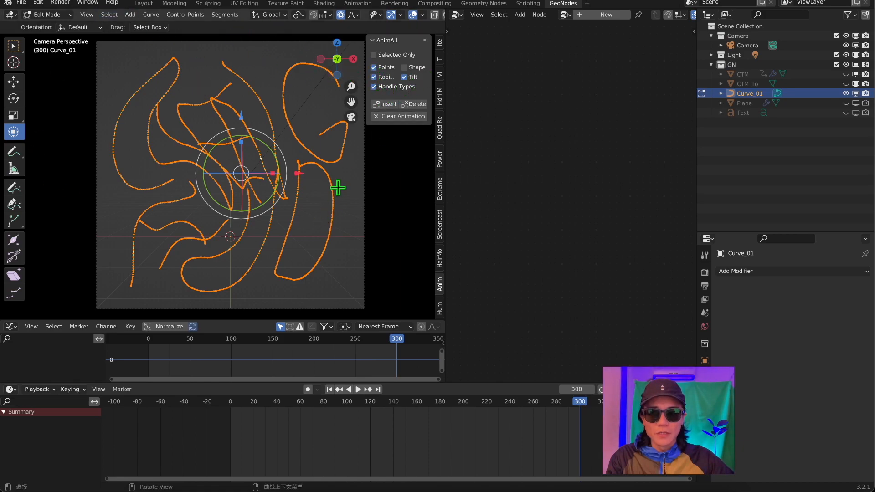
left_click(387, 105)
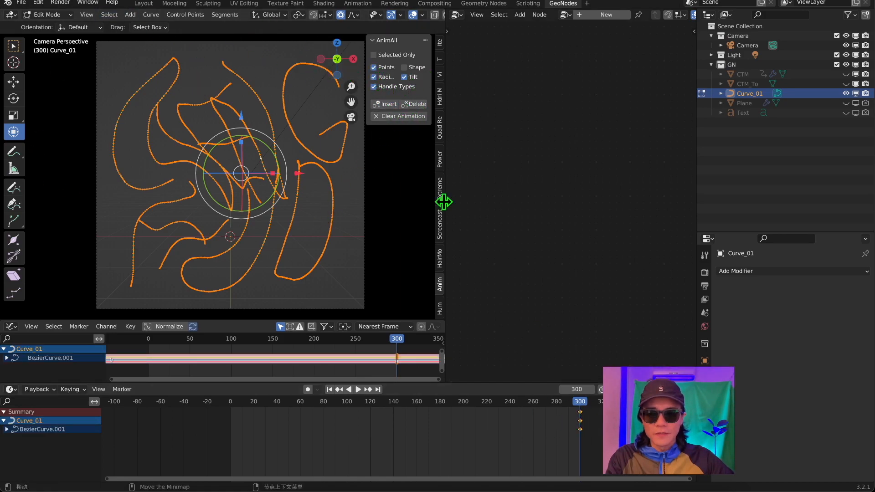
At frame 0, twist the curve about -360° around a central point in top view, using proportional editing with a size of about 2.59.
key("shift+ctrl+space")
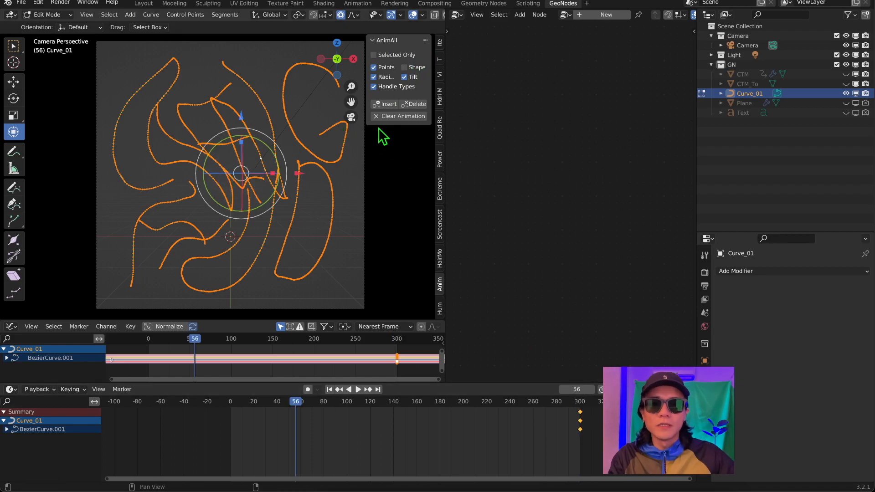
key("shift+Left")
key("alt+a")
scroll(218, 184, "down", 3)
key("KP_7")
scroll(231, 197, "up", 4)
middle_click_drag(236, 216, 271, 112, "shift")
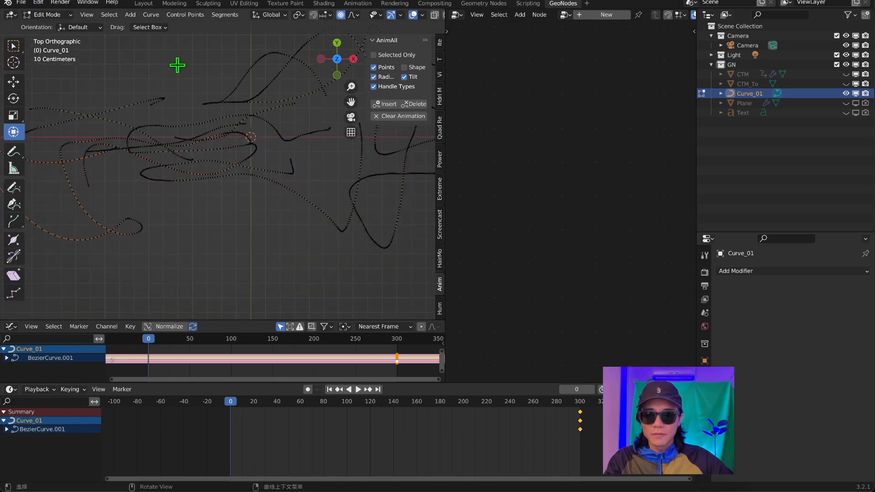
scroll(239, 163, "down", 3)
scroll(216, 149, "up", 2)
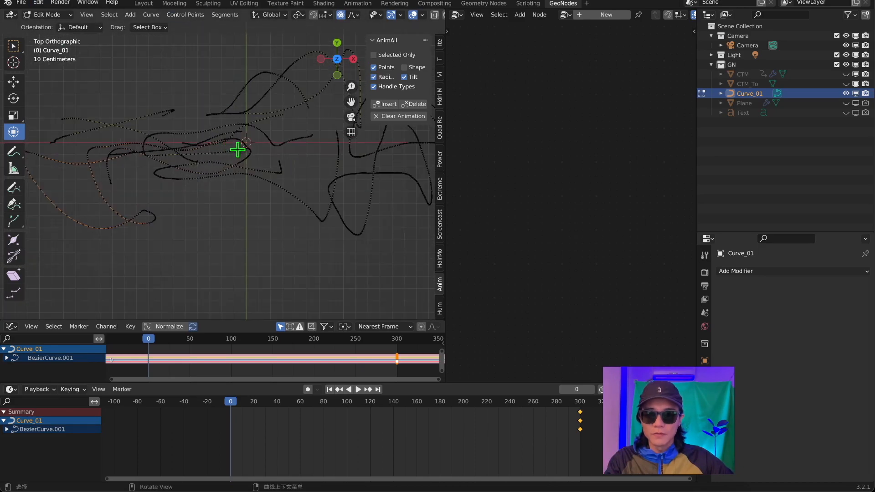
key("r")
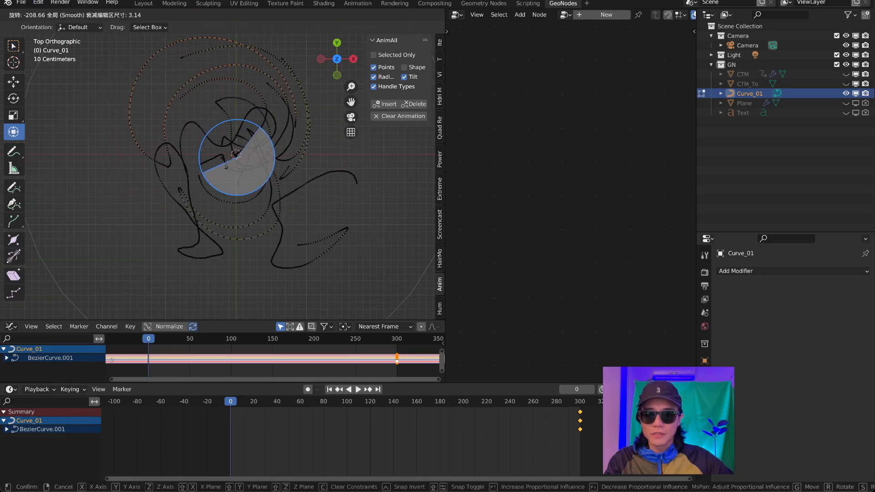
scroll(227, 154, "up", 4)
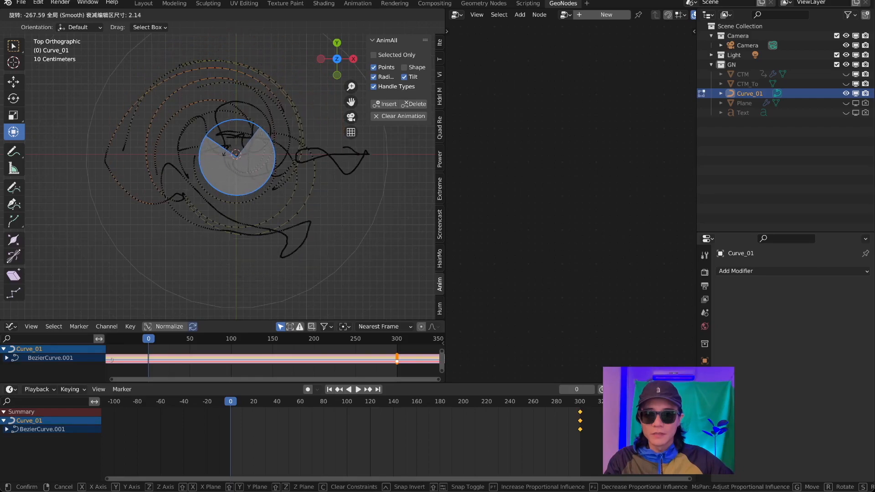
scroll(237, 141, "down", 2)
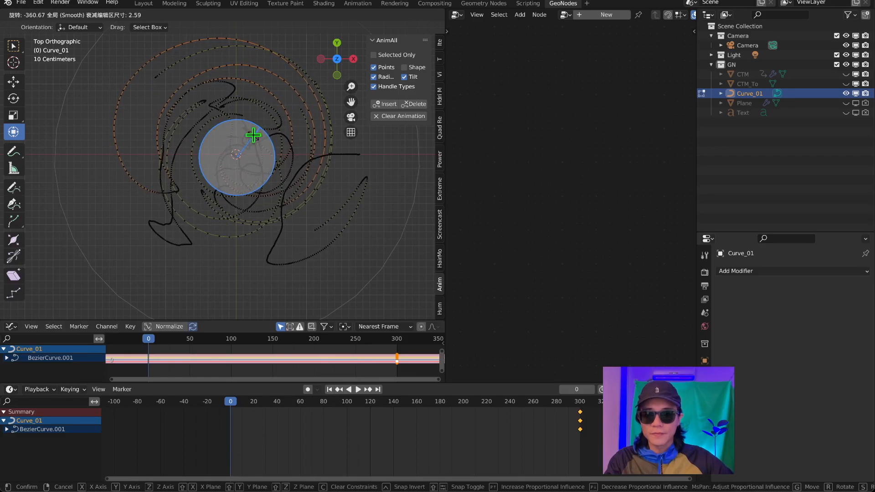
left_click(276, 128)
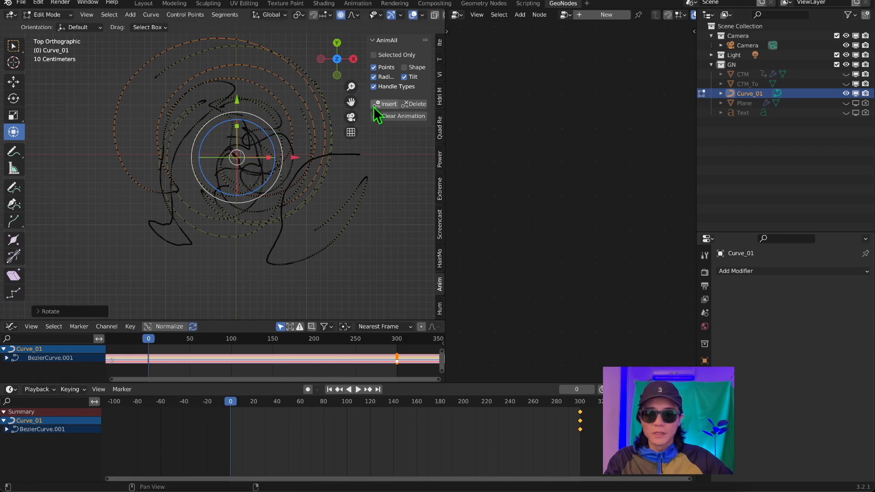
Insert an AnimAll keyframe for the twisted curve at frame 0 and play back the untwisting motion.
left_click(388, 103)
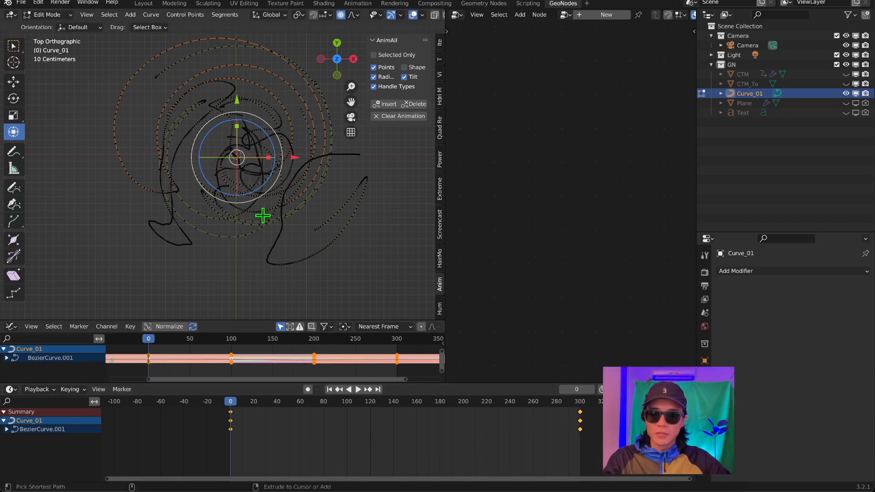
key("space")
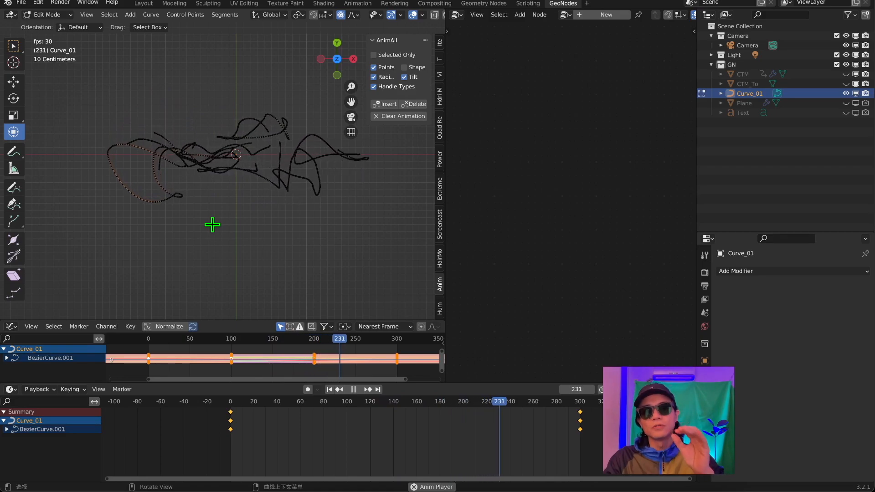
key("space")
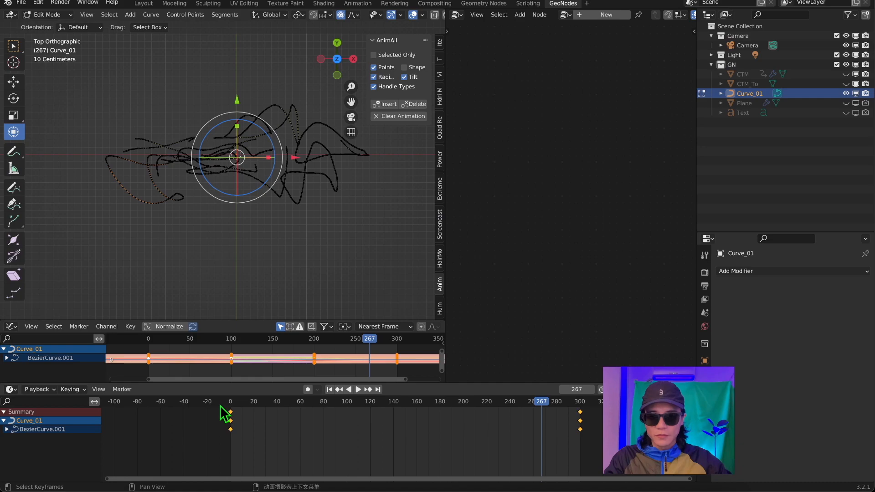
Delete the AnimAll keyframe at frame 0 and check the curve in playback.
left_click(228, 421)
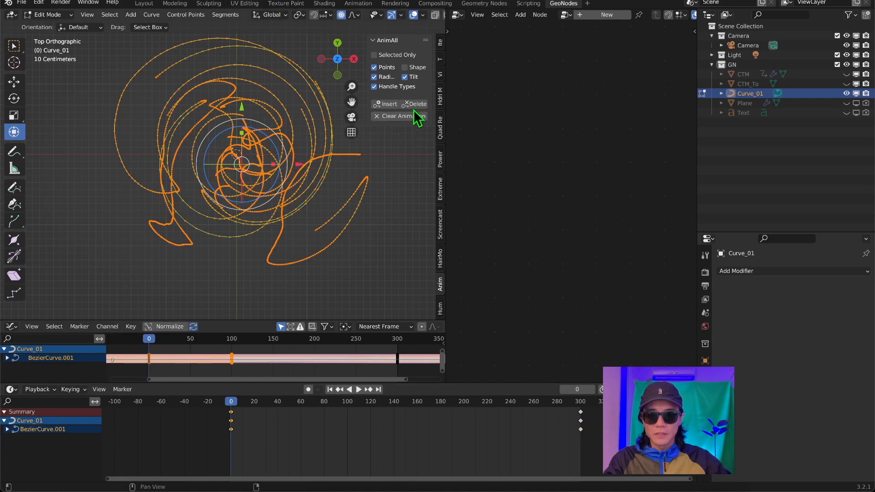
left_click(416, 103)
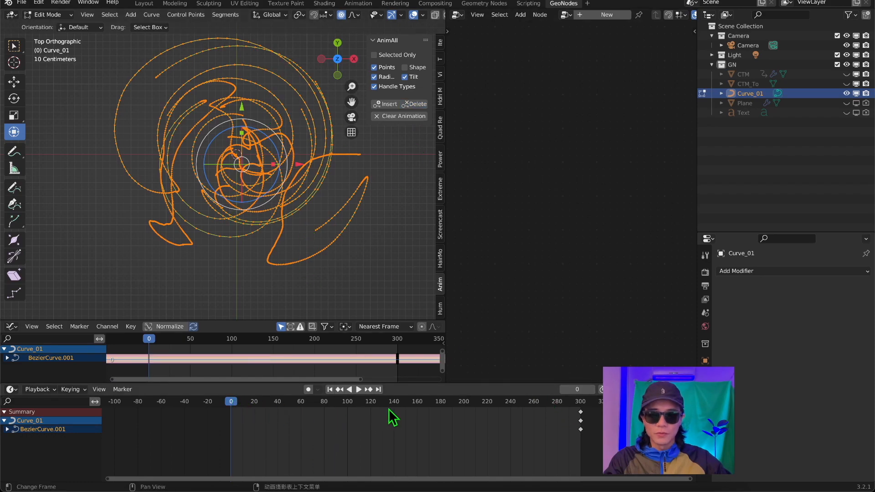
key("space")
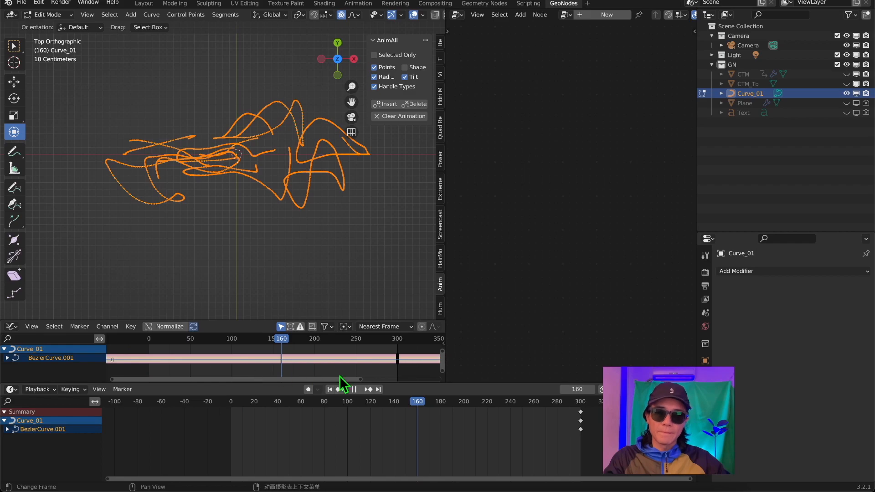
key("space")
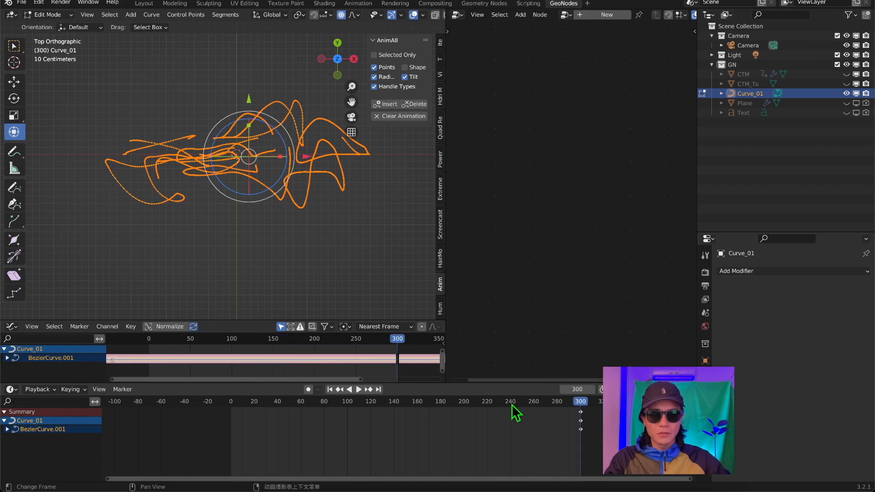
At frame 220, twist the curve 90° around a central point in top view, using proportional editing with a size of about 2.36.
left_click(487, 404)
key("space")
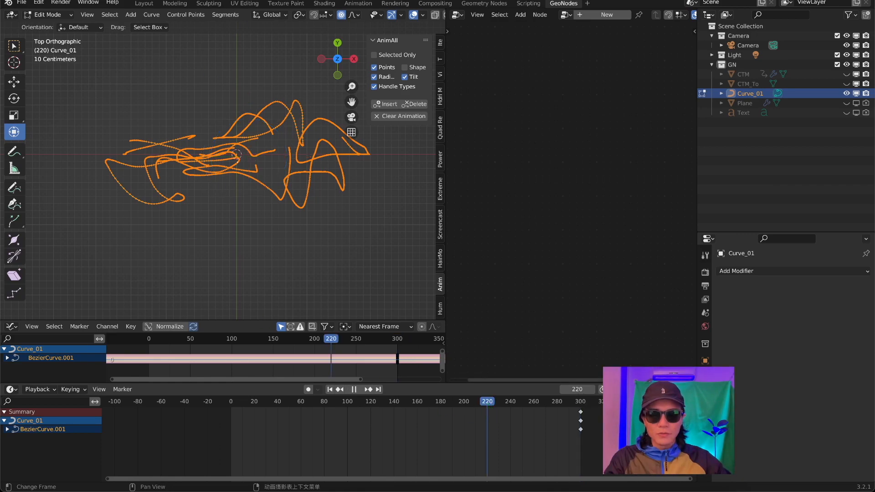
key("Escape")
scroll(282, 143, "up", 2)
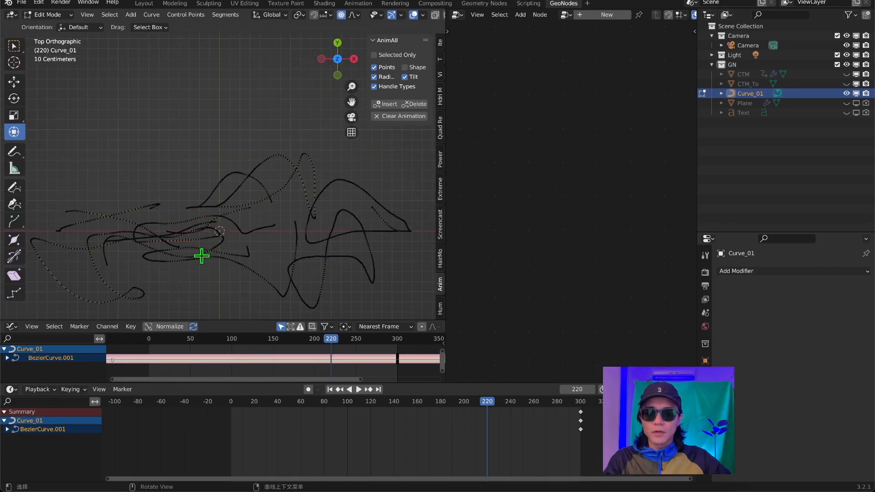
scroll(219, 277, "up", 3)
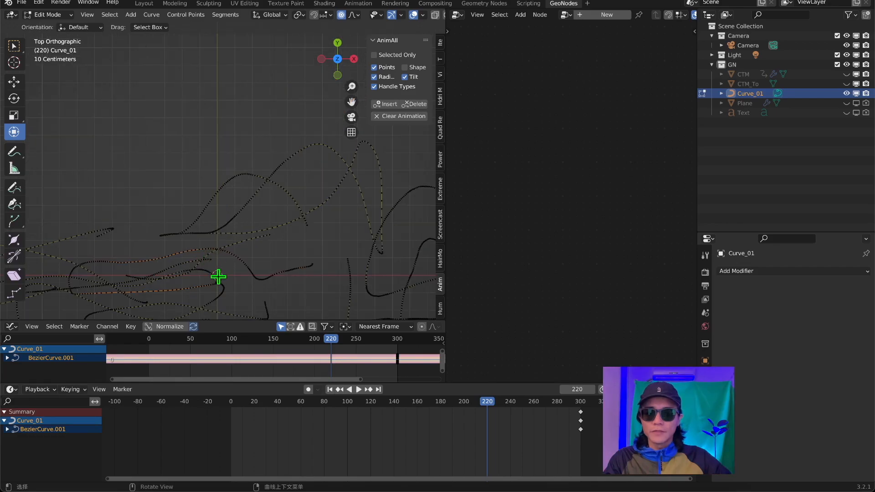
key("a")
middle_click_drag(233, 171, 102, 69)
middle_click_drag(288, 210, 217, 172)
key("KP_7")
key("r")
scroll(258, 186, "down", 3)
type("90")
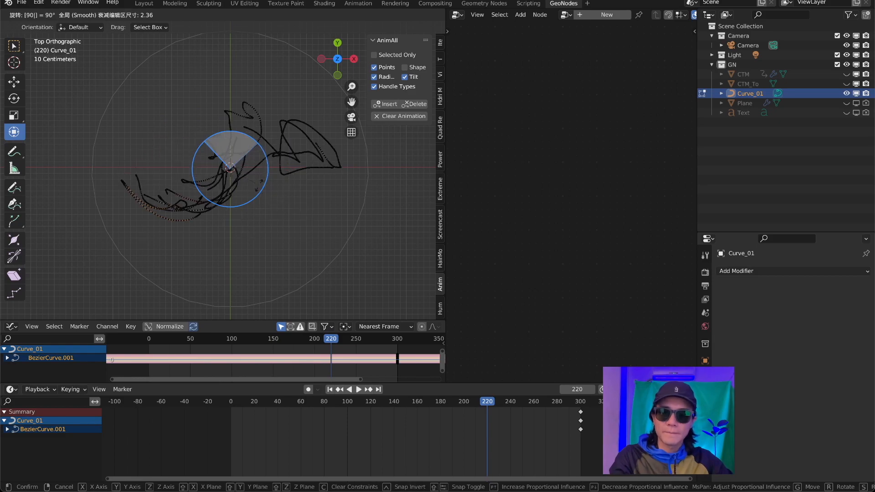
key("Return")
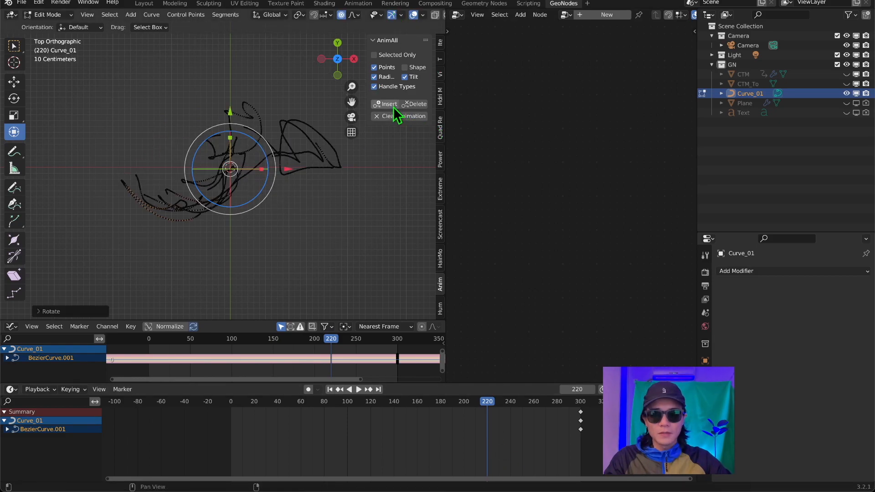
Insert the AnimAll keyframe at frame 220, and at frame 161 twist the curve a further 90° and key it as well.
left_click(418, 404)
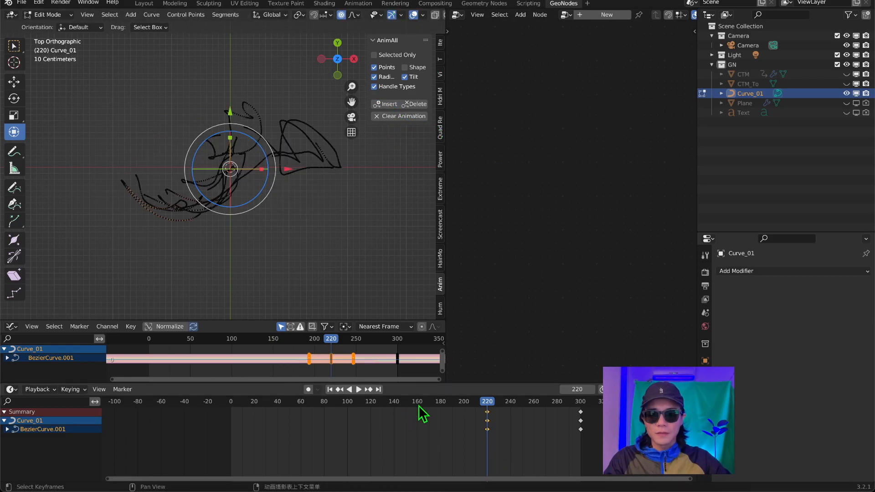
key("space")
key("space")
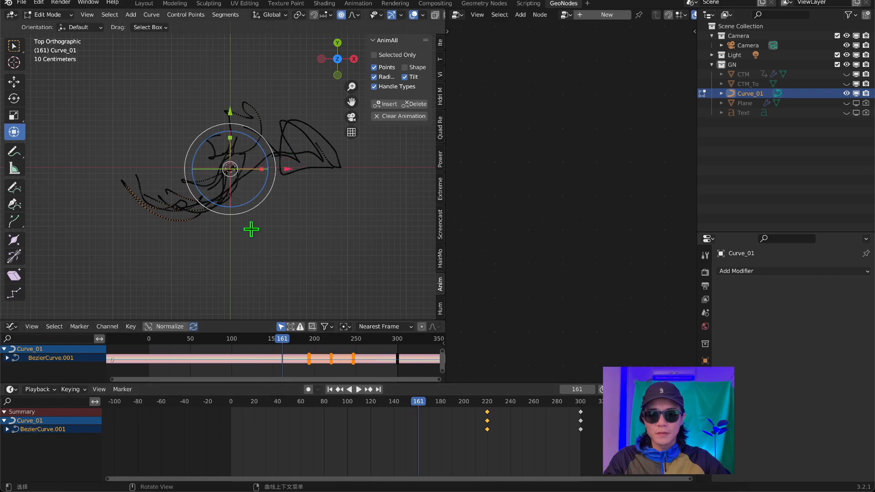
left_click_drag(205, 138, 201, 143)
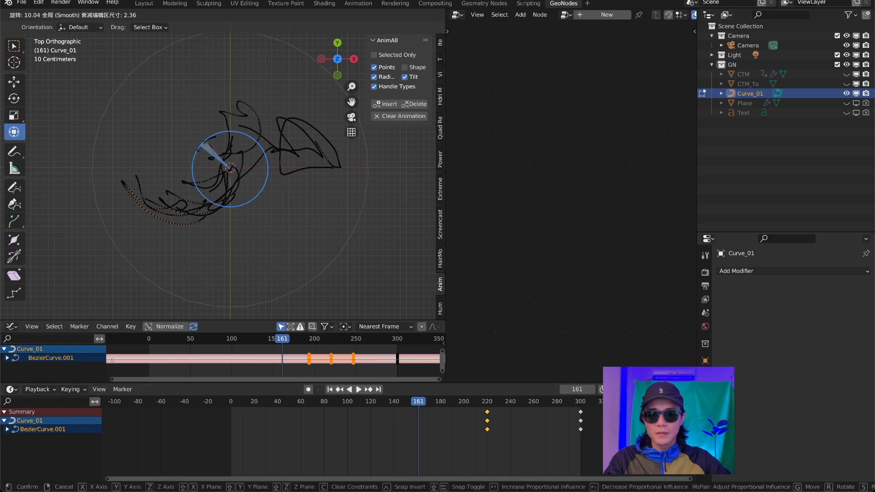
type("90")
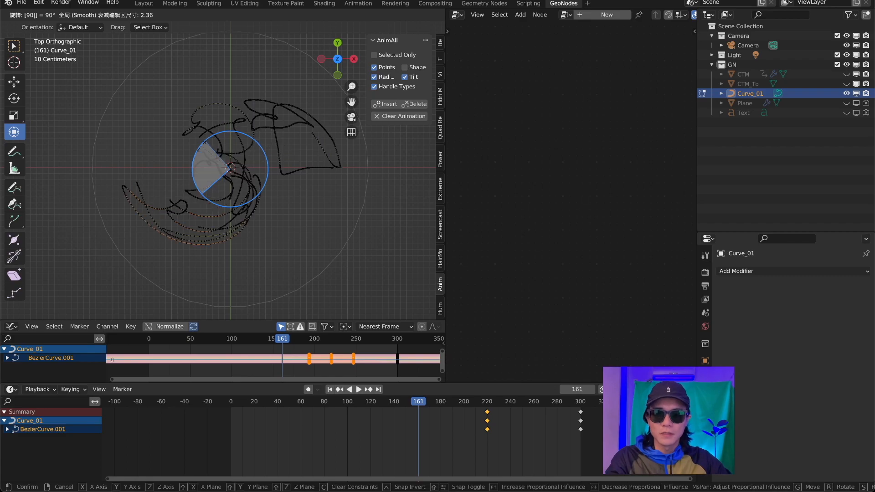
key("Return")
left_click(386, 105)
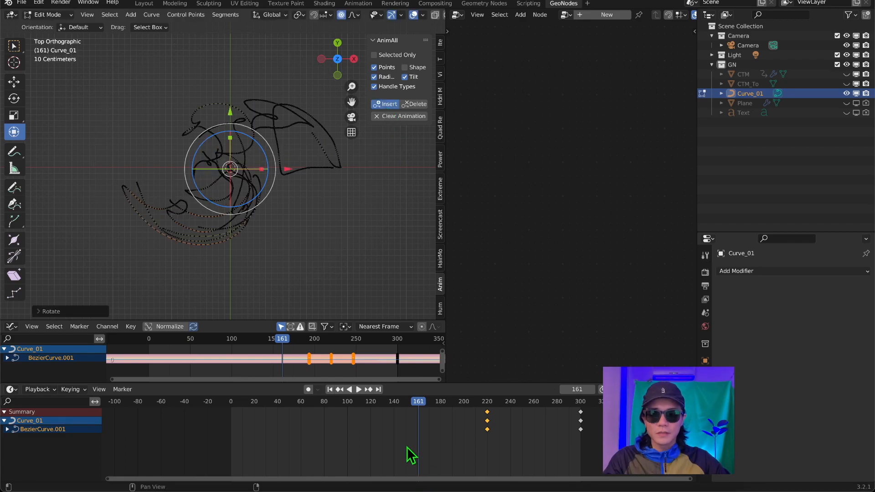
At frame 81, twist the curve another 90° with proportional editing and insert an AnimAll keyframe.
right_click_drag(331, 419, 329, 415, "shift")
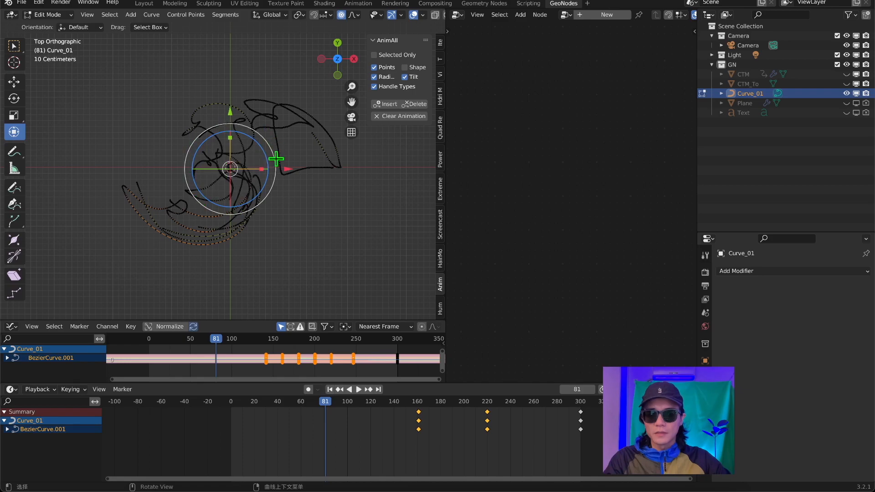
left_click_drag(198, 147, 195, 156)
type("90")
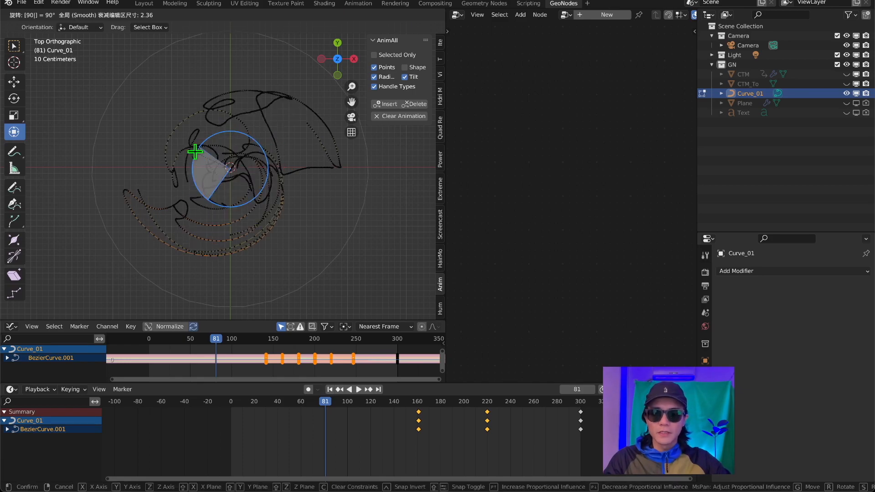
key("Return")
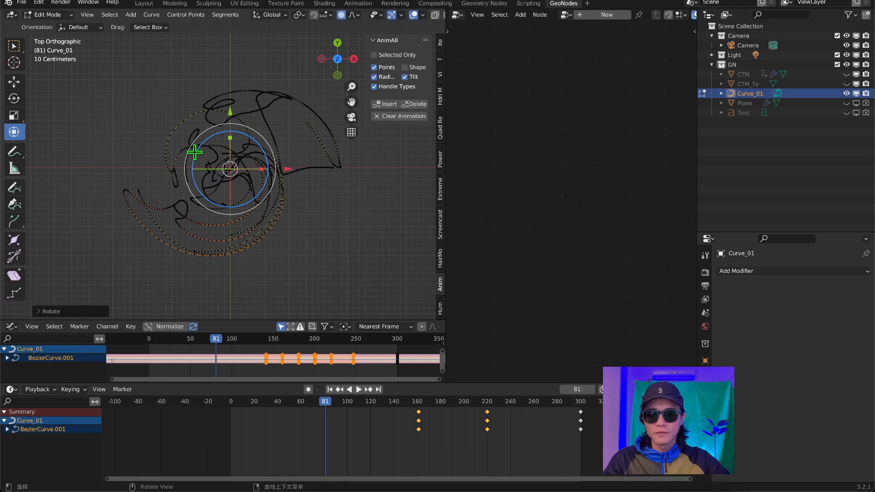
left_click(383, 106)
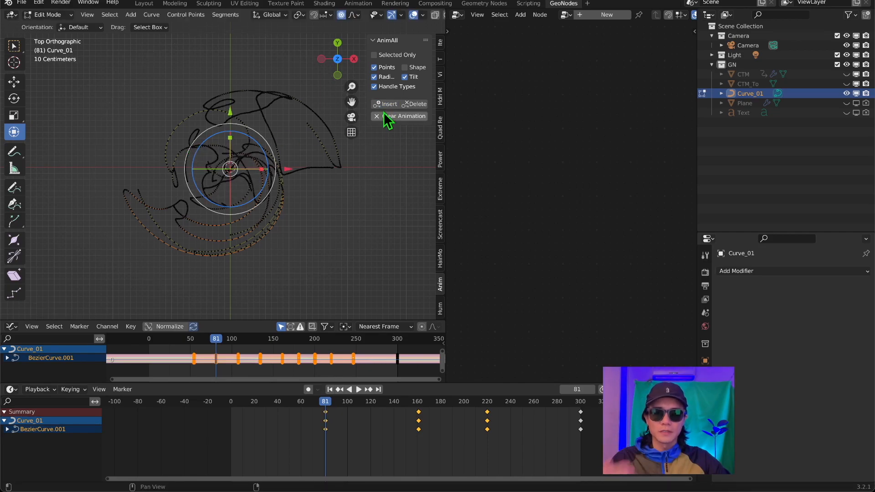
At frame 0, twist the curve another 90°, insert an AnimAll keyframe, and play back the stepped untwisting motion.
left_click(231, 405)
key("space")
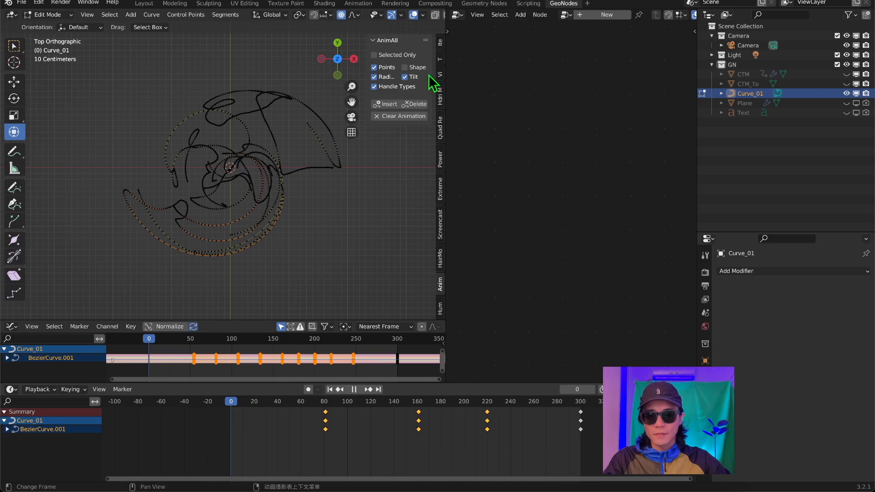
key("space")
type("r90")
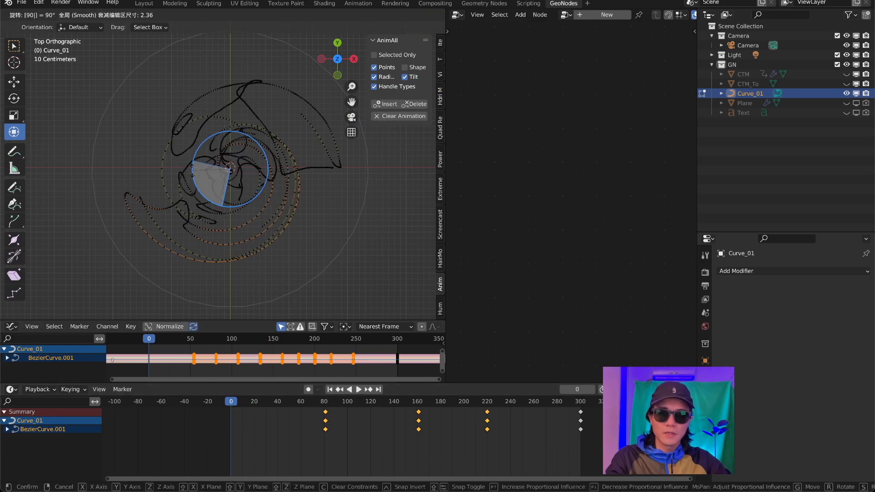
key("Return")
left_click(382, 105)
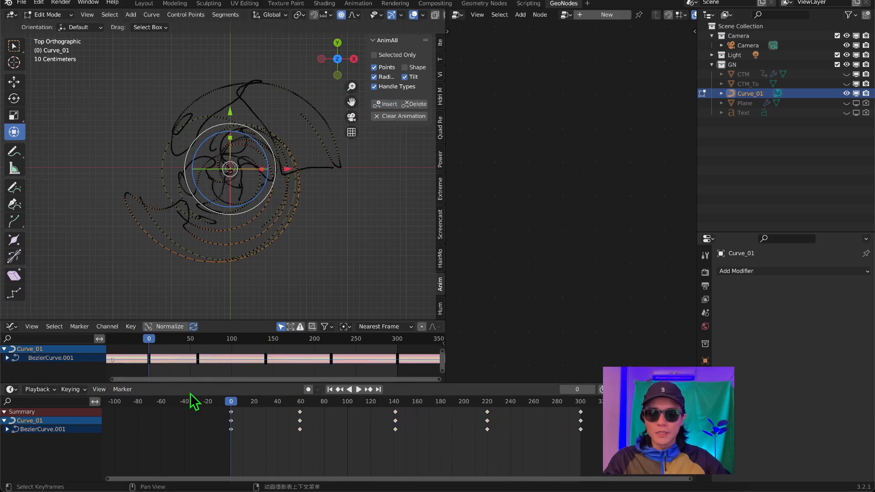
key("space")
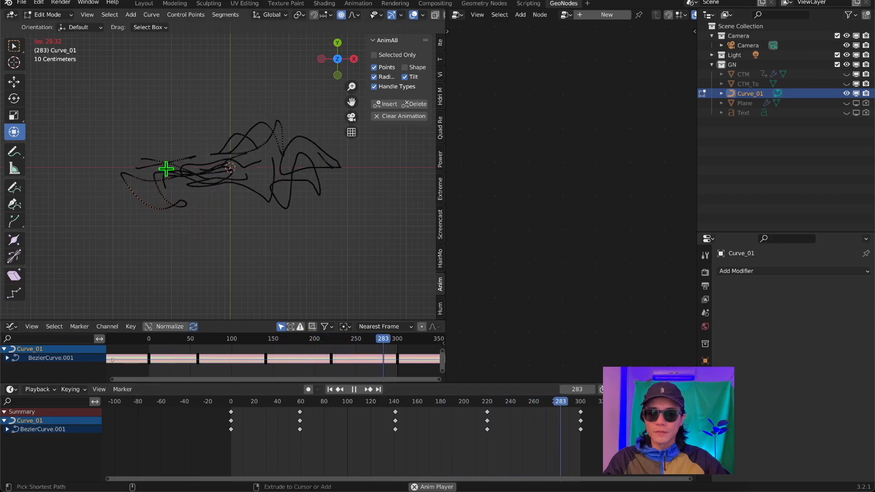
key("space")
Hide Curve_01, show the CTM object in camera view, and play the lettering animation from the start.
middle_click_drag(296, 211, 330, 20)
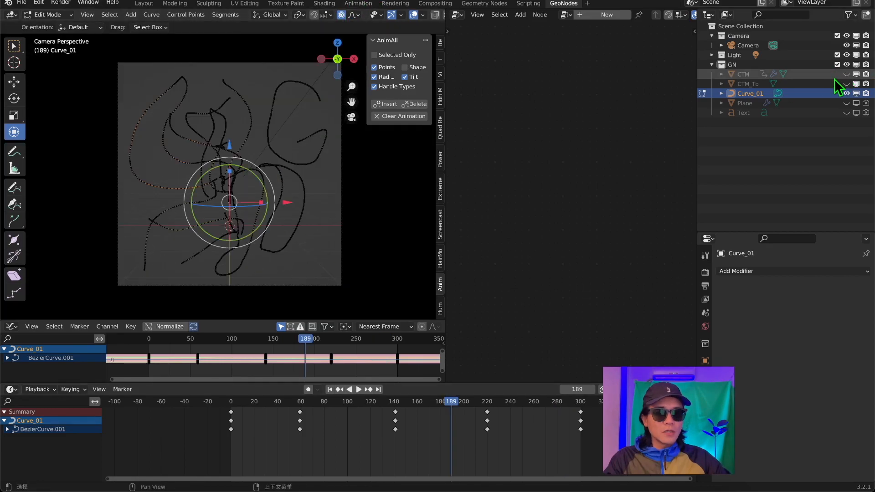
left_click(845, 93)
left_click(846, 74)
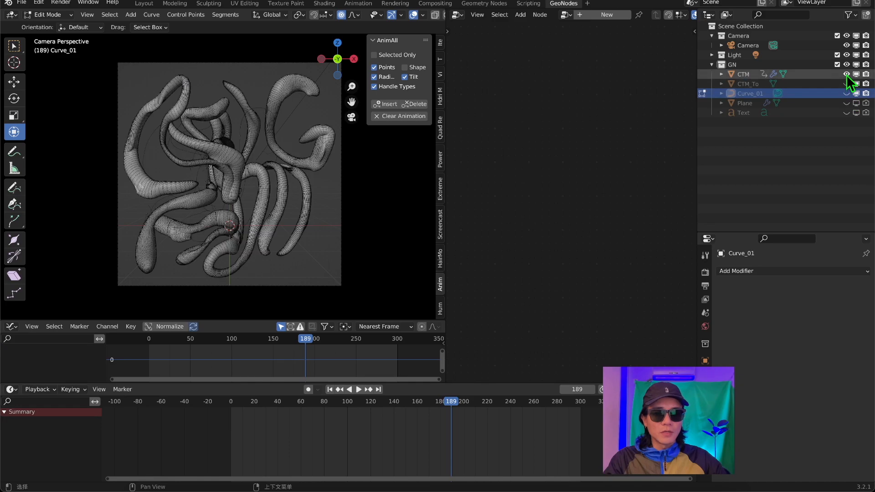
left_click(329, 389)
key("space")
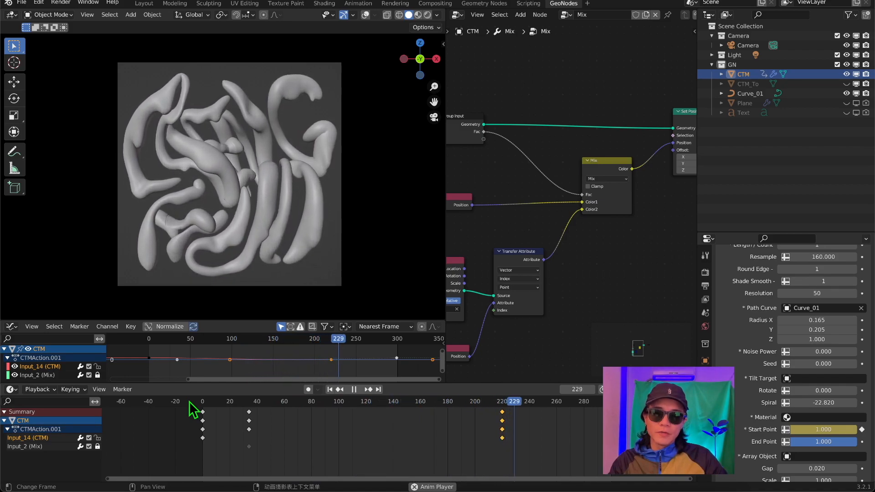
key("Escape")
Try out a different Radius Z value on the CTM modifier and undo the change.
scroll(820, 318, "up", 5)
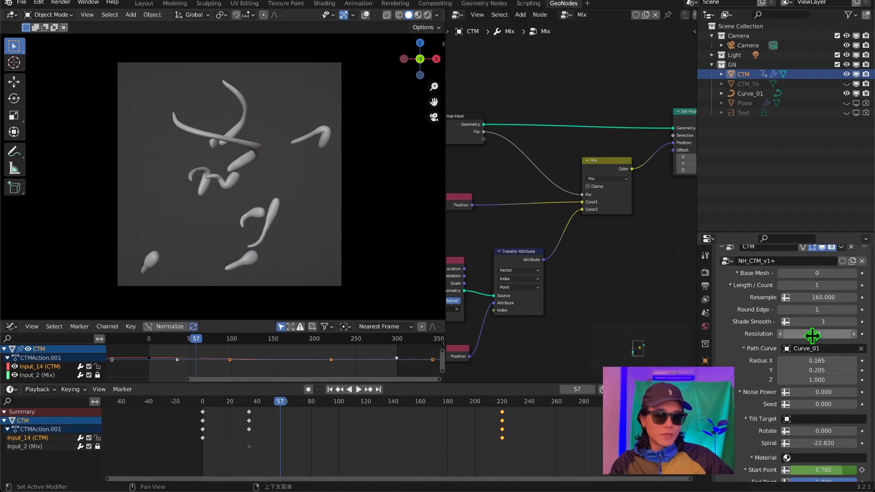
scroll(822, 382, "down", 2)
left_click_drag(822, 380, 774, 380)
key("ctrl+z")
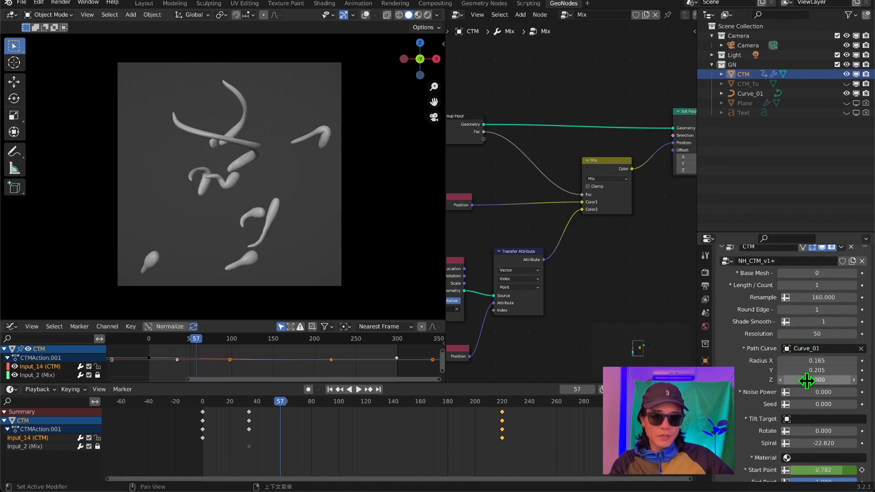
At frame 0, set the CTM modifier's Radius Z to 0 and insert keyframes on the radius values.
left_click_drag(255, 402, 202, 410)
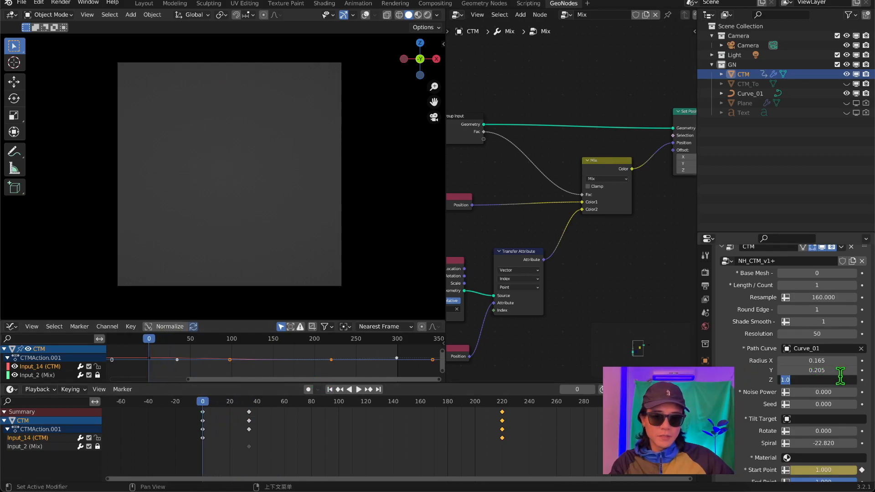
key("Escape")
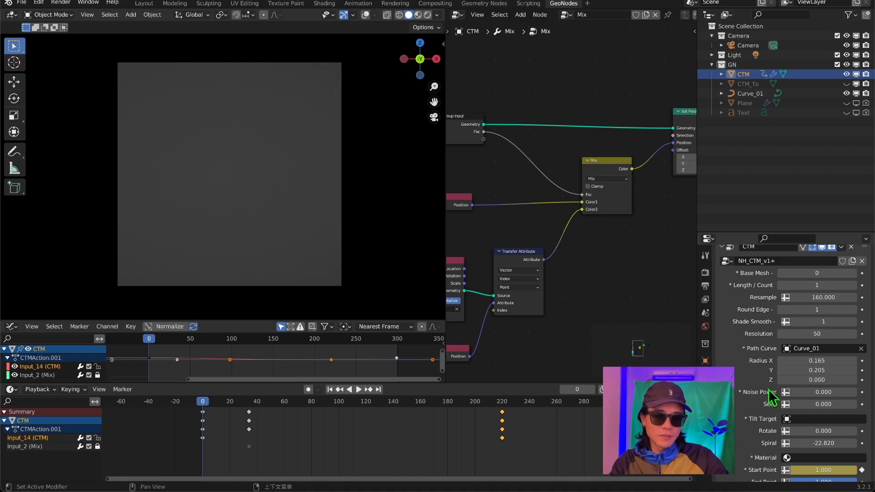
right_click(808, 379)
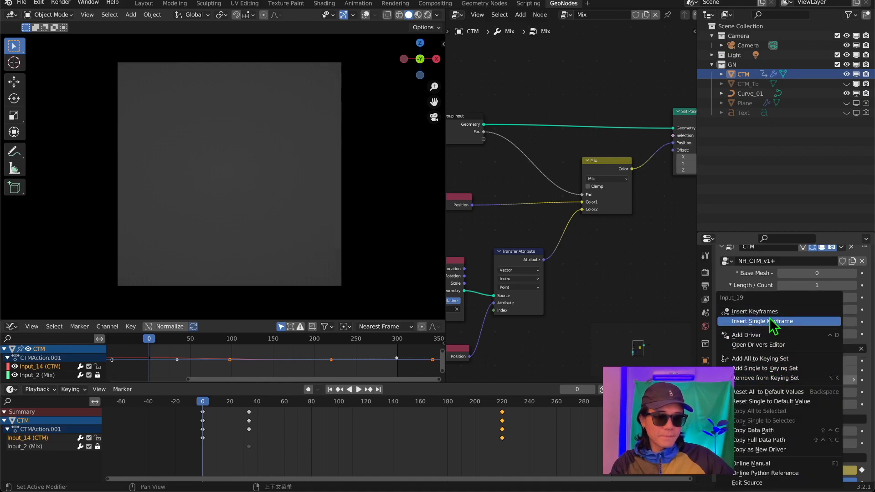
left_click(769, 311)
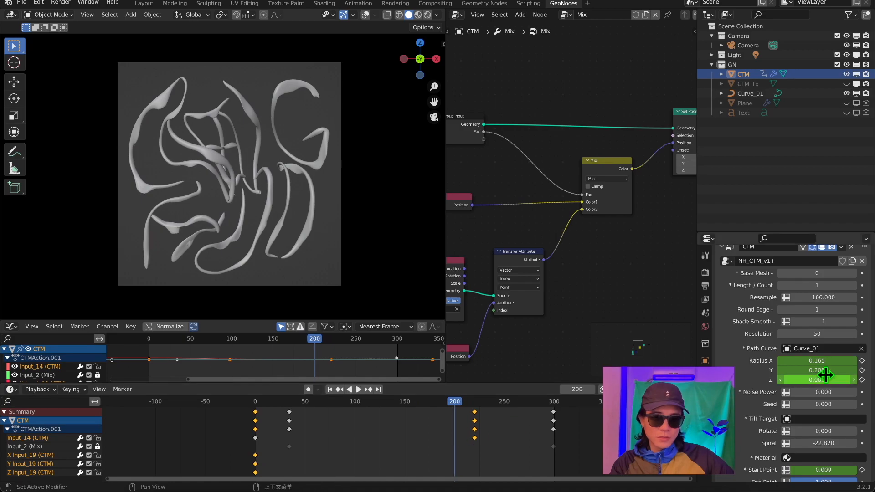
At frame 200, set the CTM modifier's Radius Z to 1 and insert keyframes on the radius values.
left_click(820, 379)
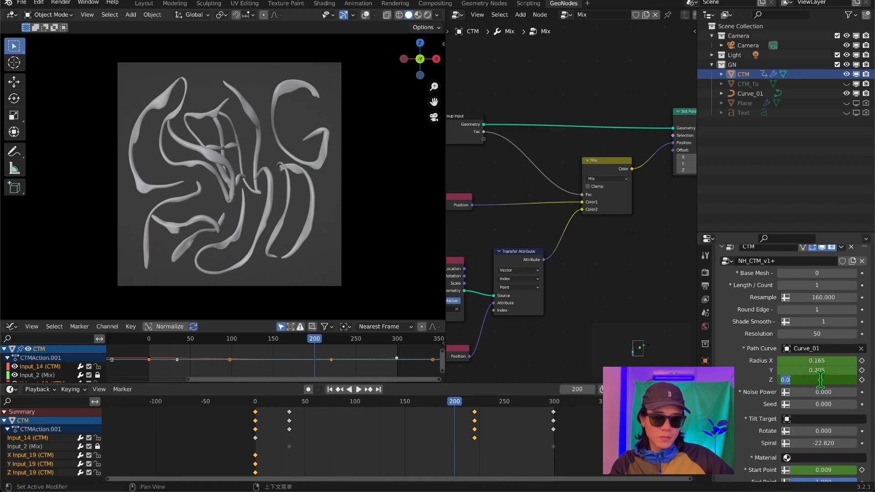
type("1")
key("Return")
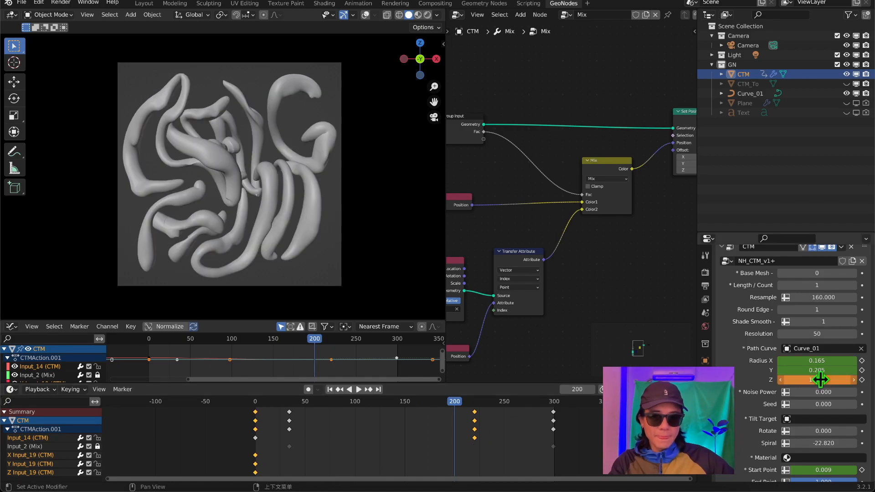
right_click(820, 379)
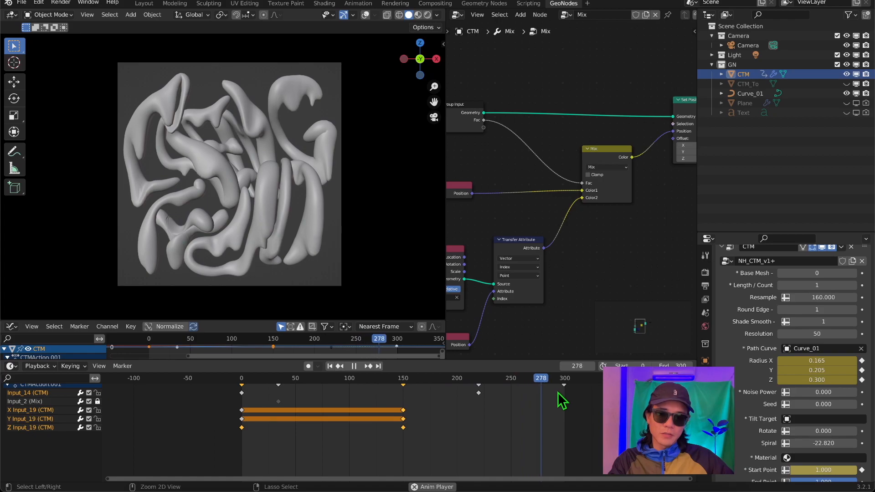
Scrub and play back the animation to examine how the lettering grows, thickens and untwists in the camera view.
key("space")
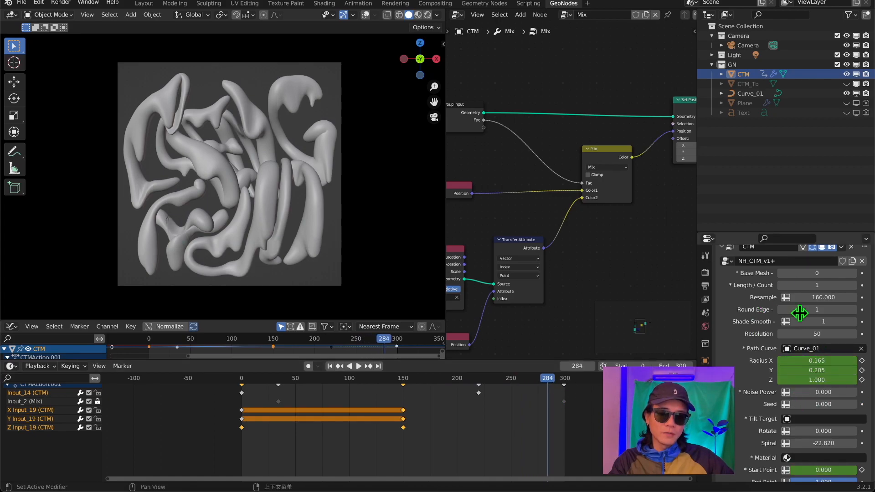
scroll(570, 190, "down", 3)
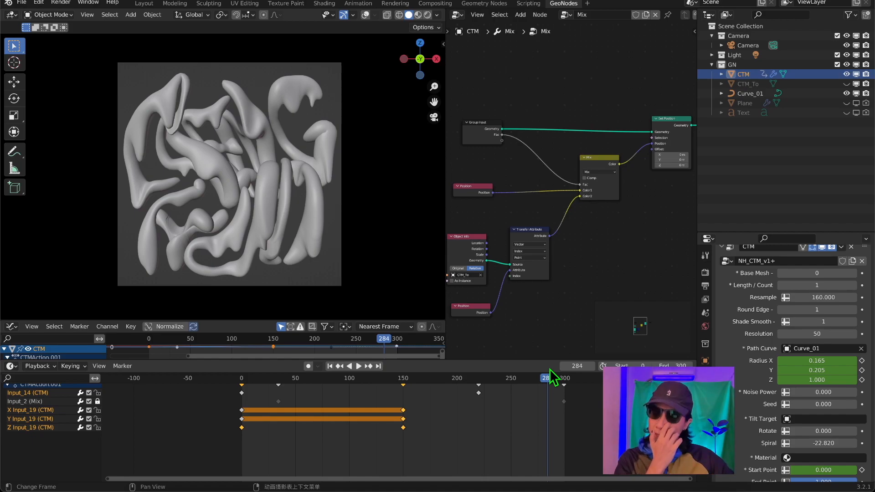
left_click_drag(546, 385, 215, 404)
key("space")
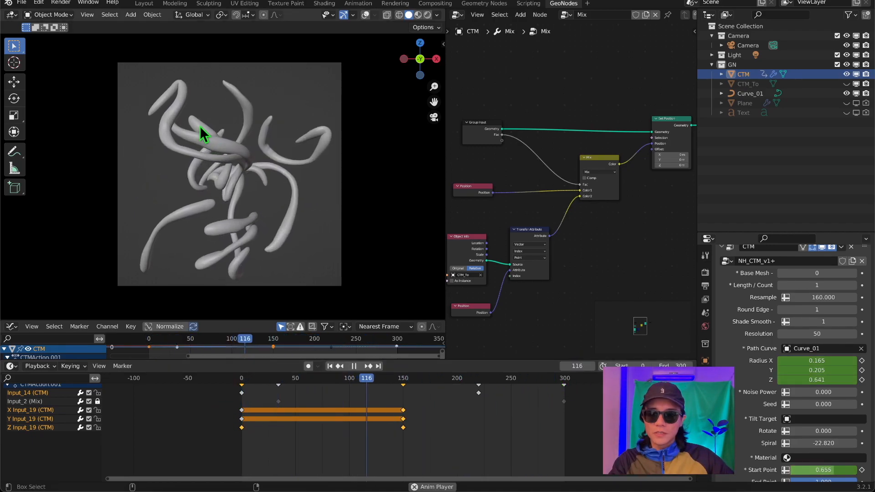
key("space")
middle_click_drag(182, 127, 242, 212)
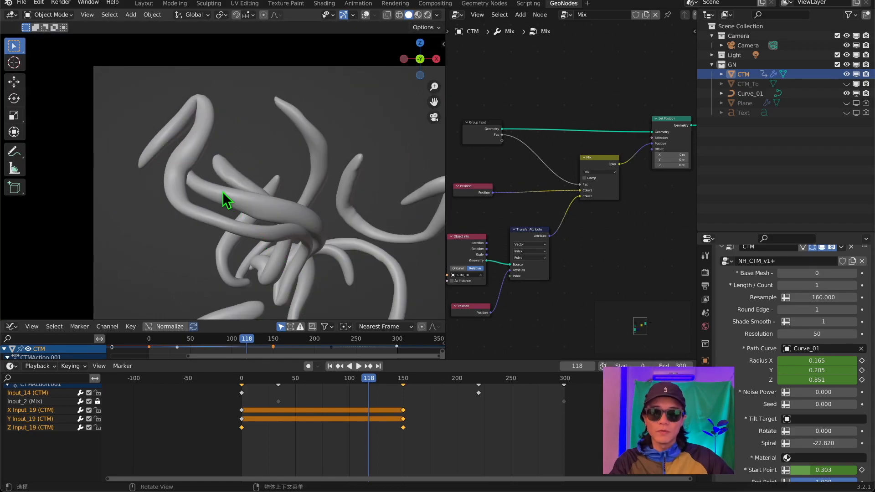
left_click_drag(315, 382, 309, 386)
scroll(294, 240, "down", 1)
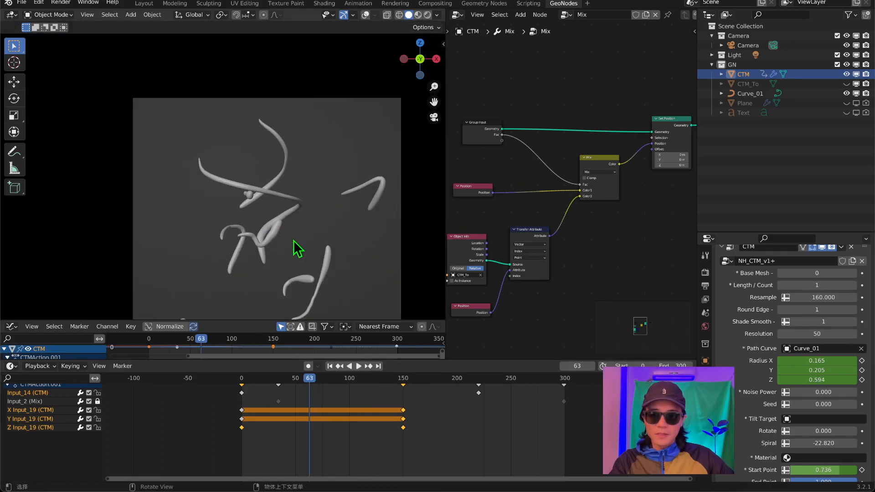
key("space")
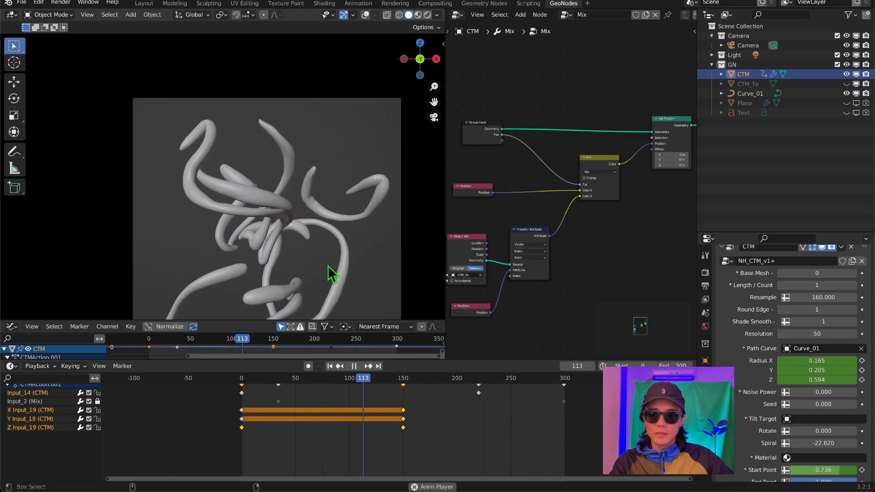
key("space")
left_click_drag(401, 382, 346, 381)
key("space")
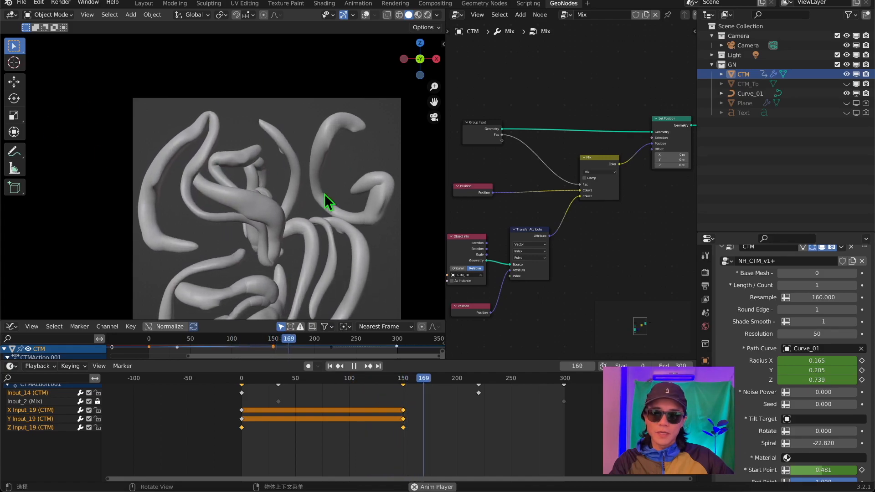
scroll(308, 213, "down", 2)
key("space")
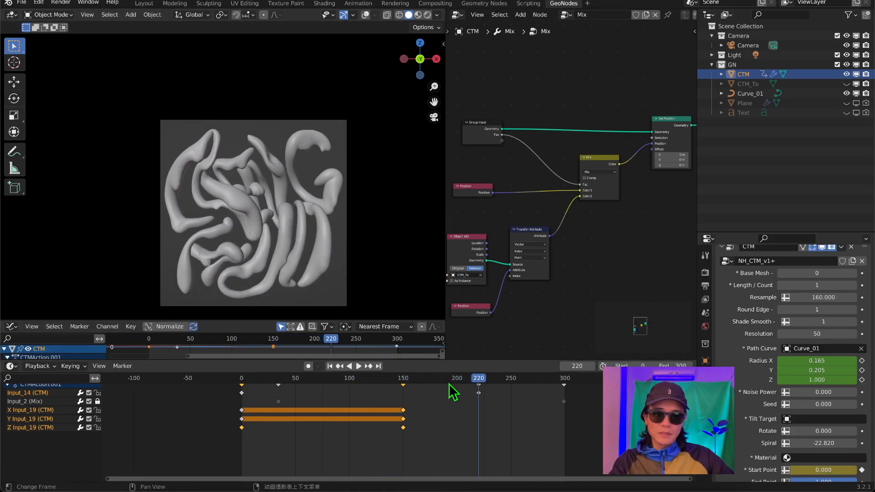
Assign the Text object as the Tilt Target in the CTM modifier.
scroll(740, 385, "down", 2)
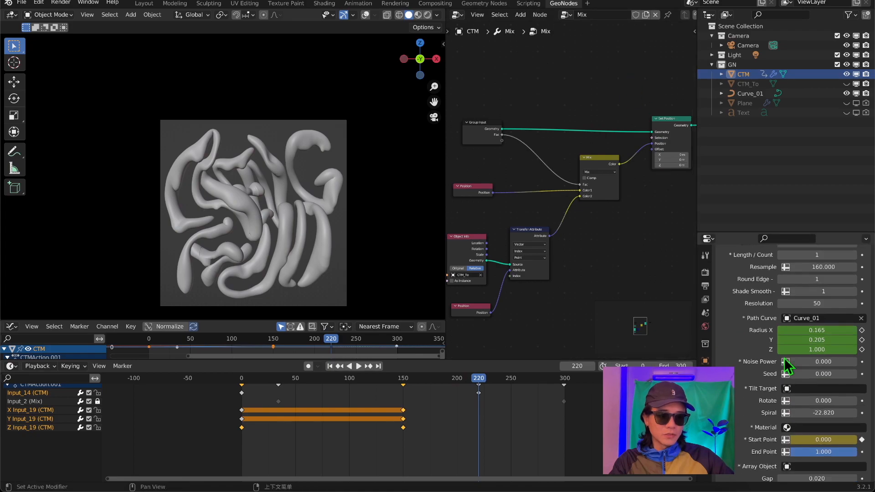
scroll(756, 387, "down", 3)
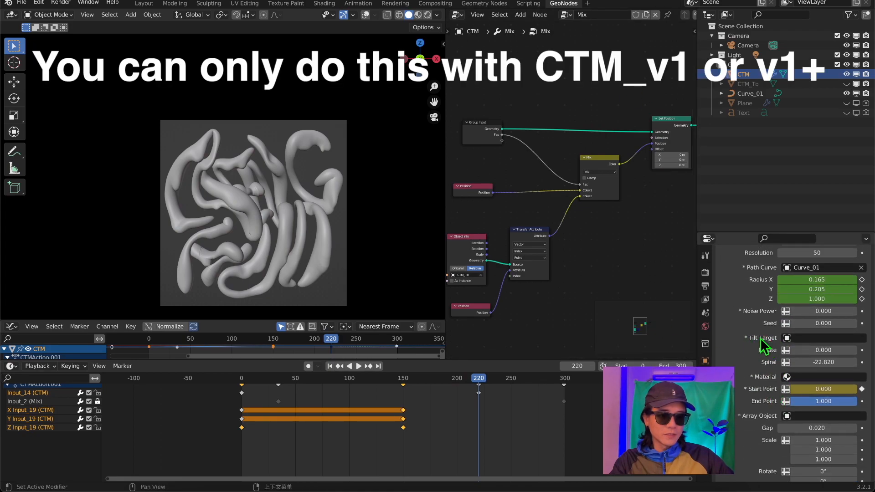
left_click(807, 339)
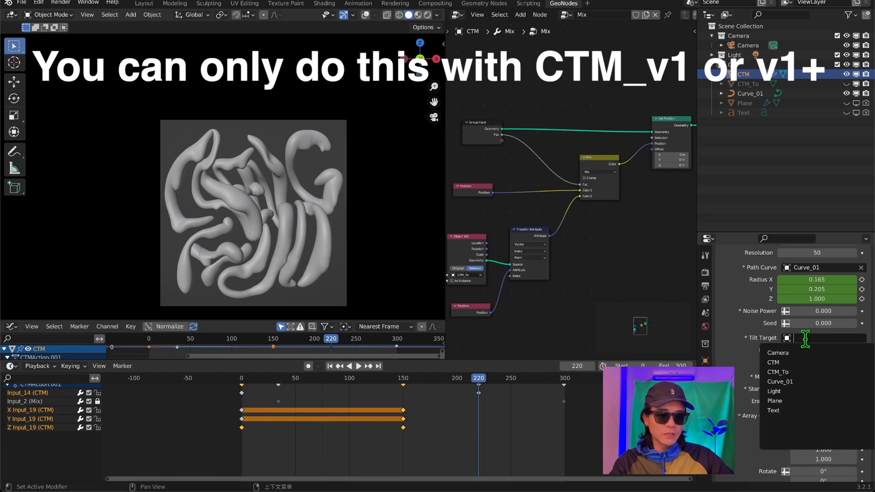
left_click(788, 410)
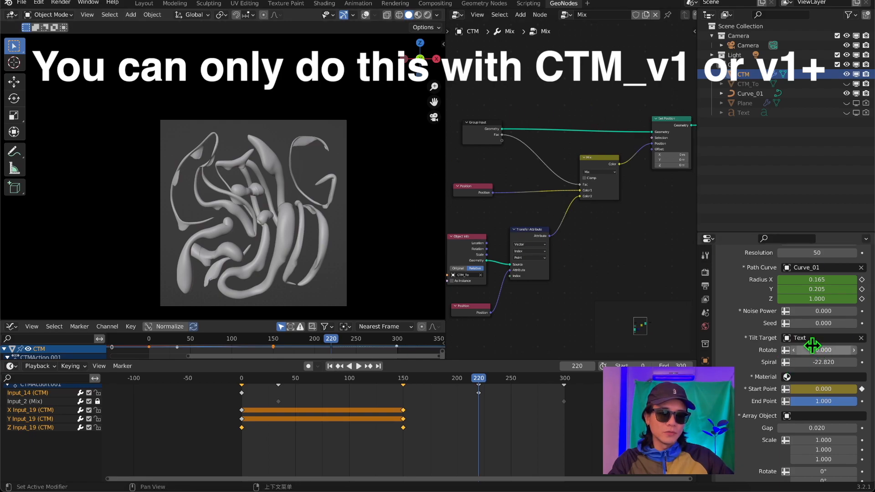
Temporarily show the Text object to compare the NENG HUO letters with the tilted tubes, and hide it again.
left_click(846, 112)
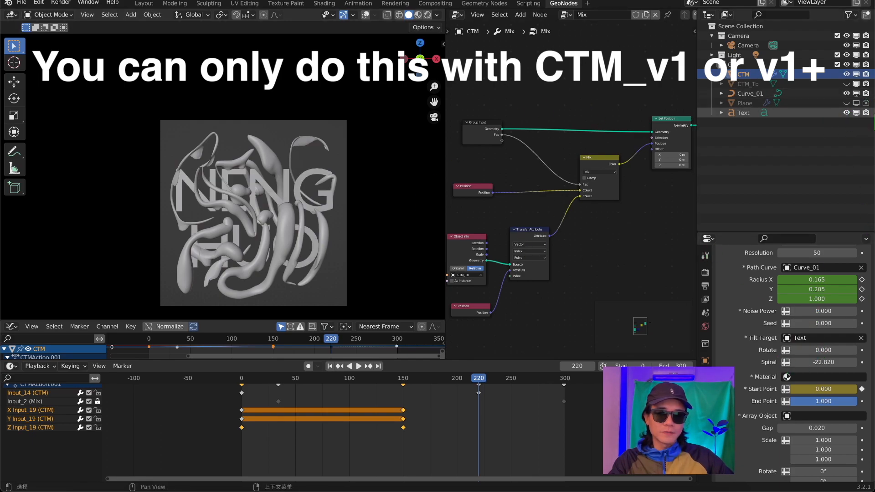
scroll(326, 189, "up", 2)
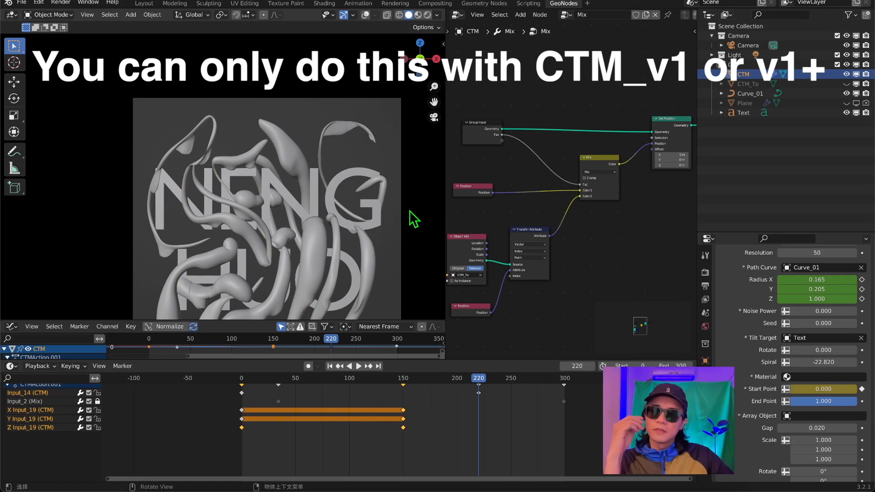
scroll(280, 159, "down", 1)
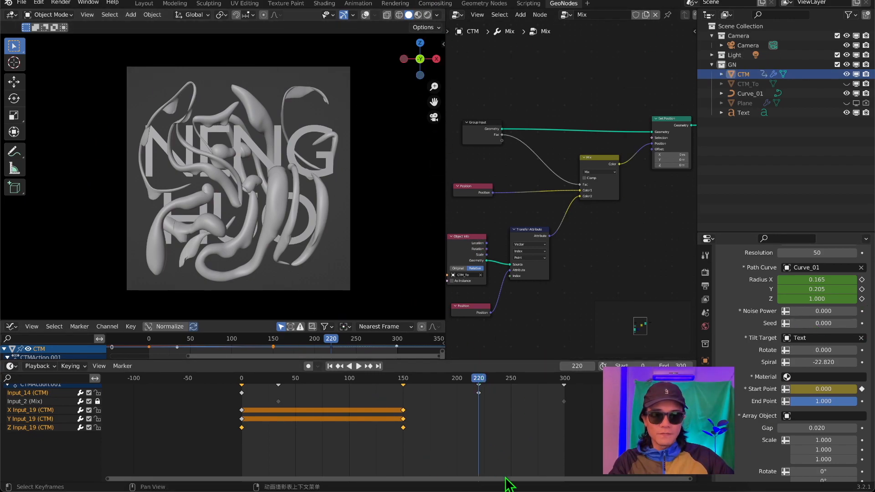
left_click(846, 113)
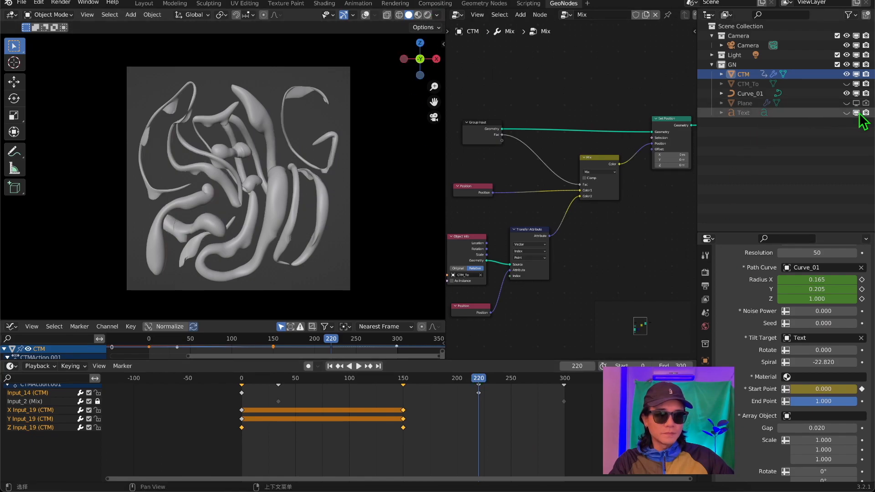
Play back and scrub the animation from the start, and examine the thin, tilted tube shapes up close around frame 213.
left_click_drag(483, 394, 242, 398)
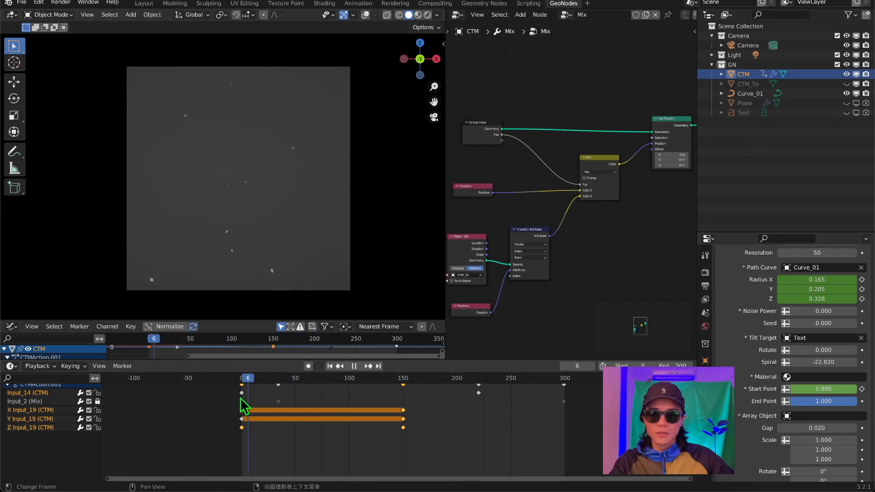
key("space")
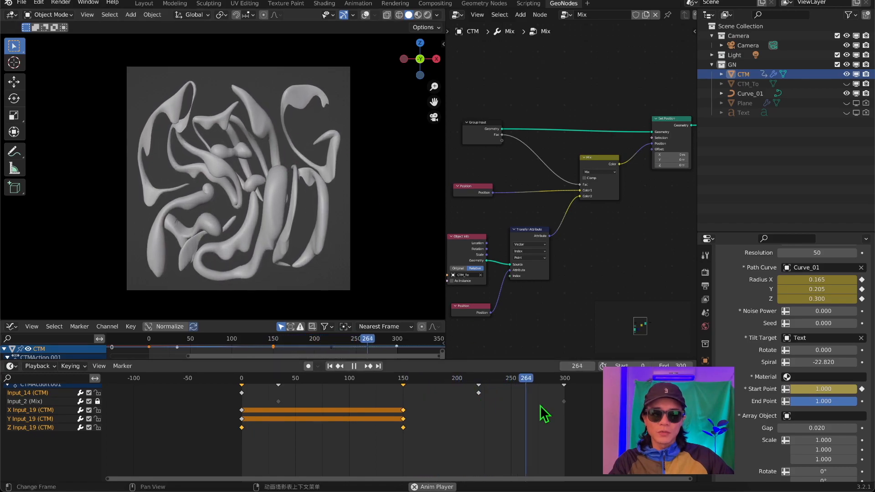
key("space")
left_click_drag(545, 388, 472, 378)
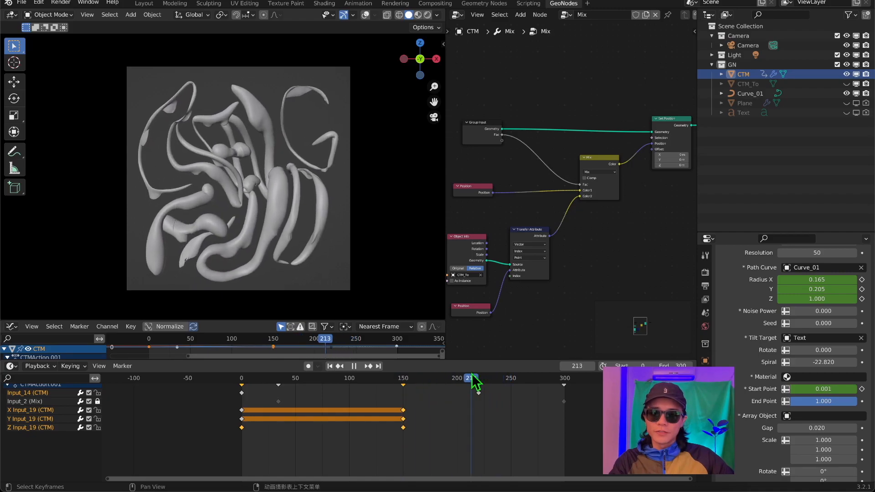
scroll(300, 228, "up", 6)
middle_click_drag(291, 215, 433, 98, "shift")
scroll(259, 123, "down", 3)
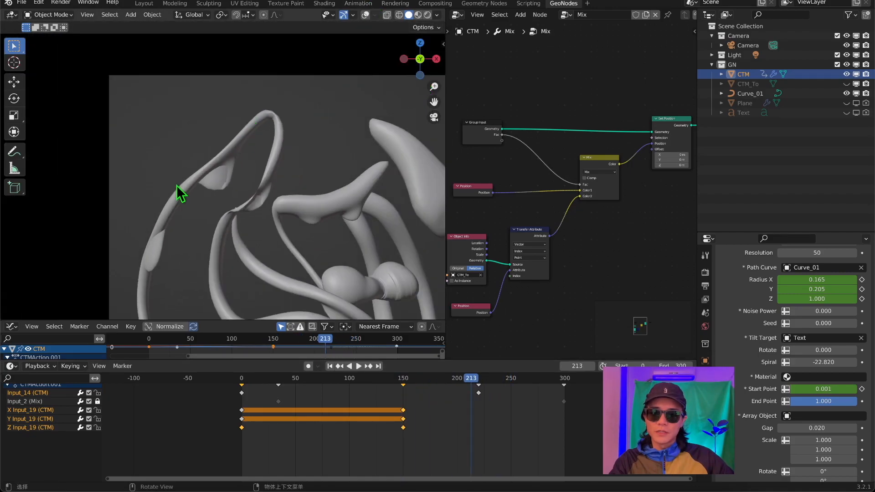
scroll(283, 193, "down", 3)
middle_click_drag(287, 189, 205, 74, "shift")
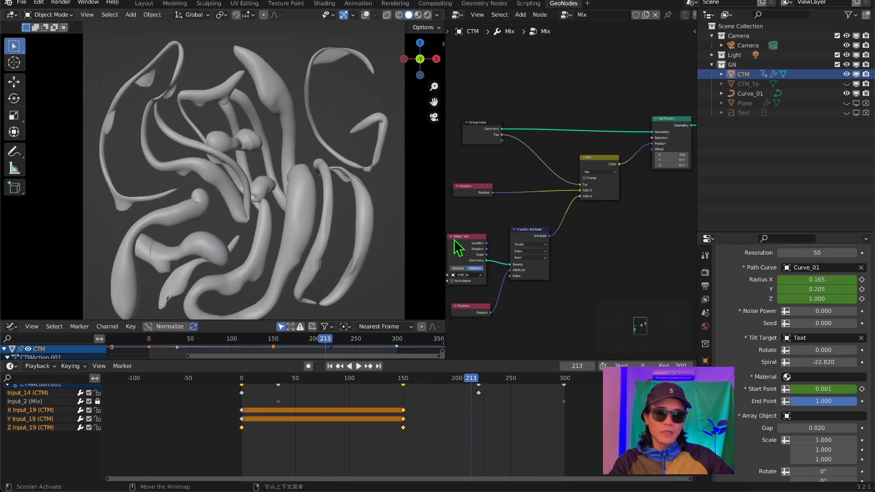
key("Home")
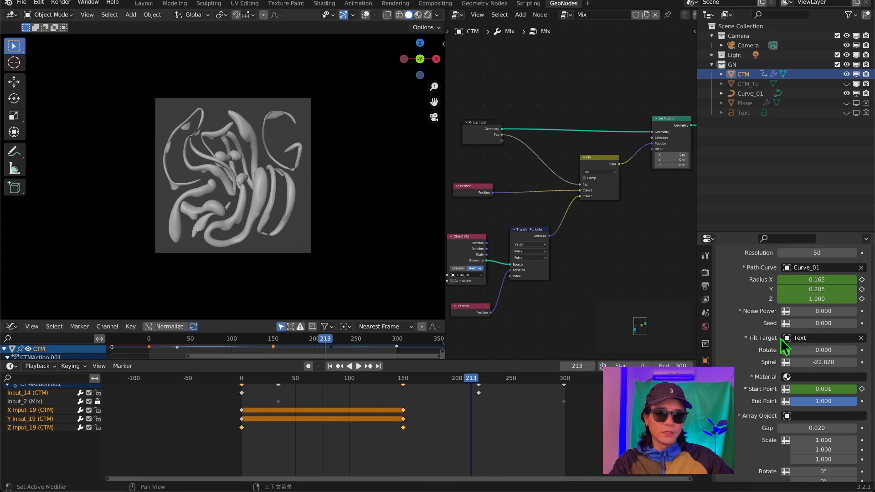
At frame 299, select the CTM object and assign Text as the Tilt Target of its CTM modifier.
left_click_drag(472, 385, 565, 404)
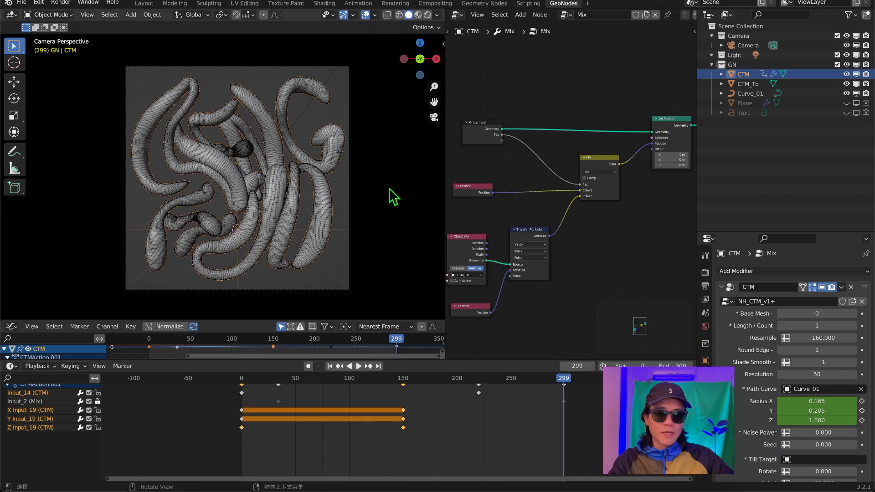
scroll(768, 370, "down", 2)
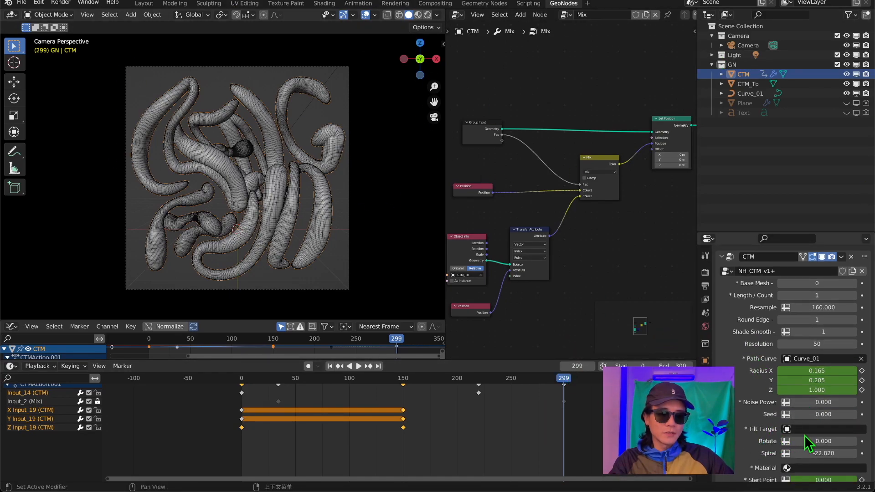
left_click(751, 93)
left_click(749, 75)
left_click(747, 84)
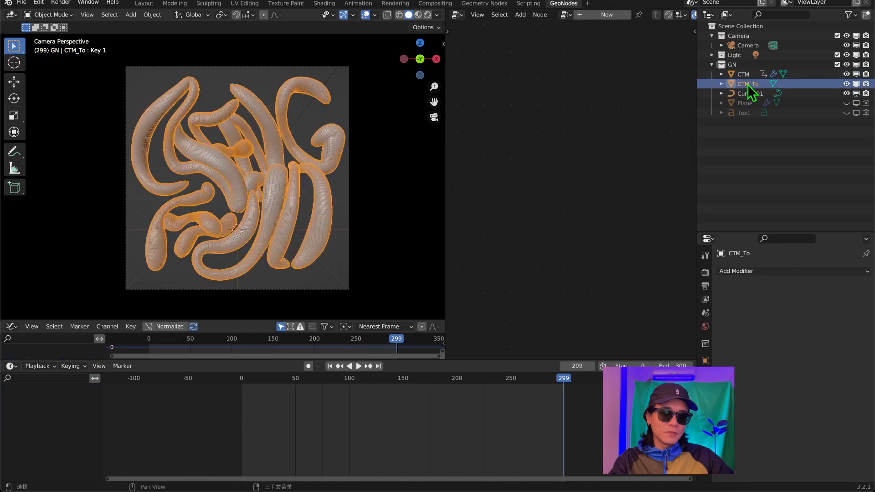
left_click(740, 74)
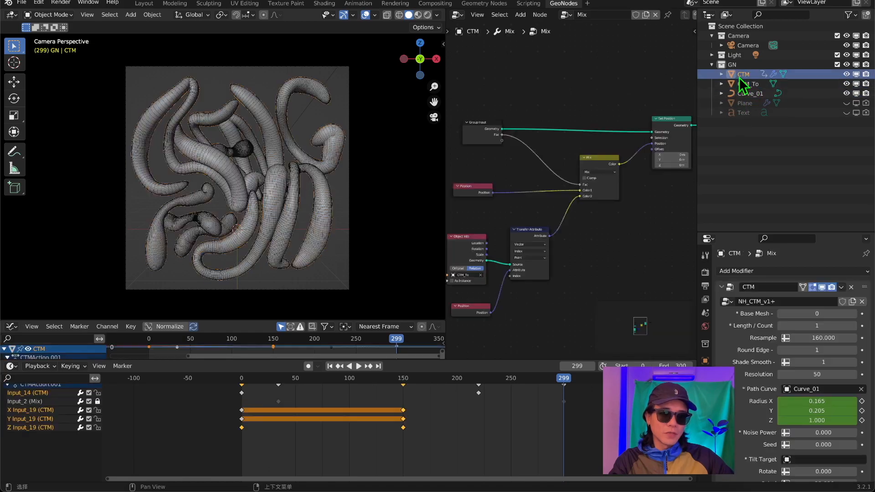
left_click(803, 459)
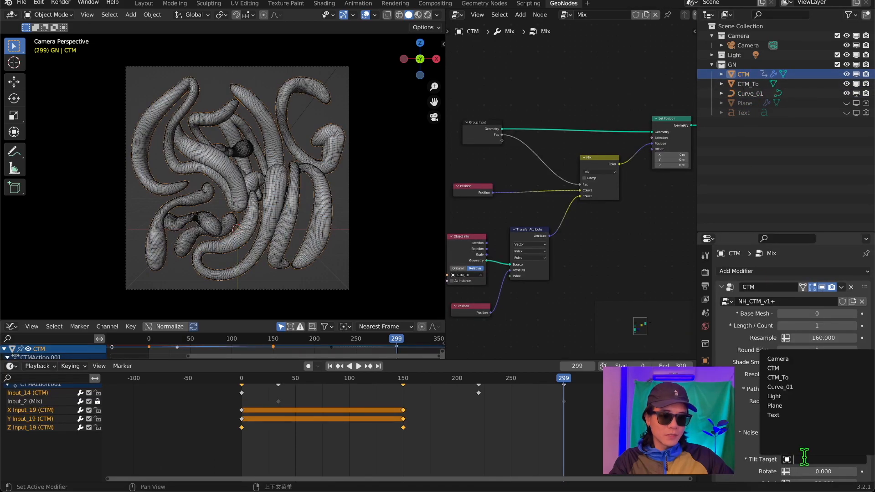
left_click(800, 422)
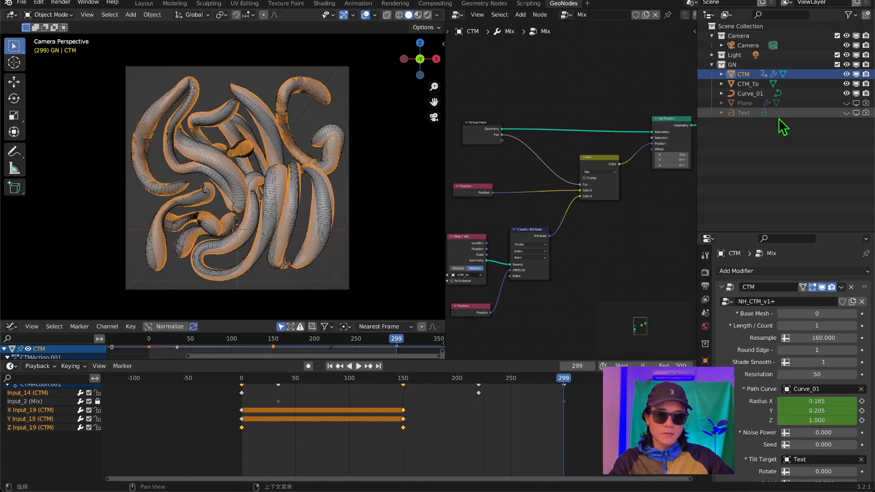
Hide the CTM_To object from the viewport and renders, and duplicate the CTM object in place.
left_click(815, 83)
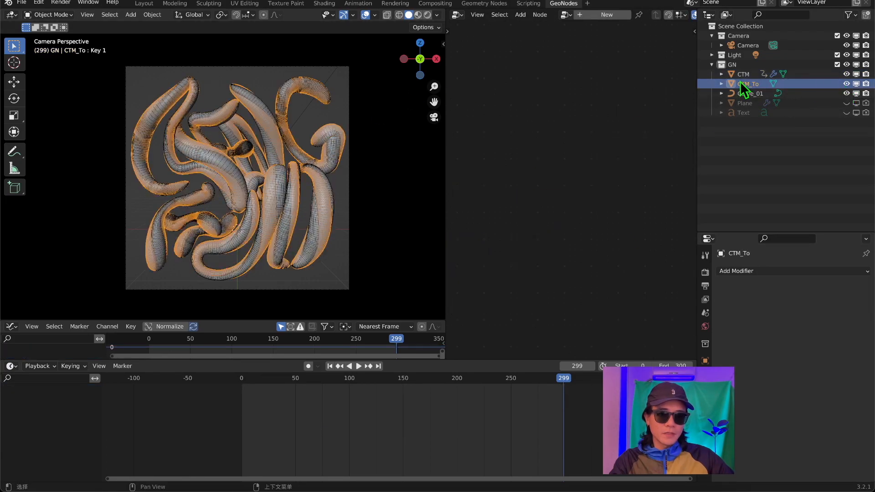
left_click(846, 84)
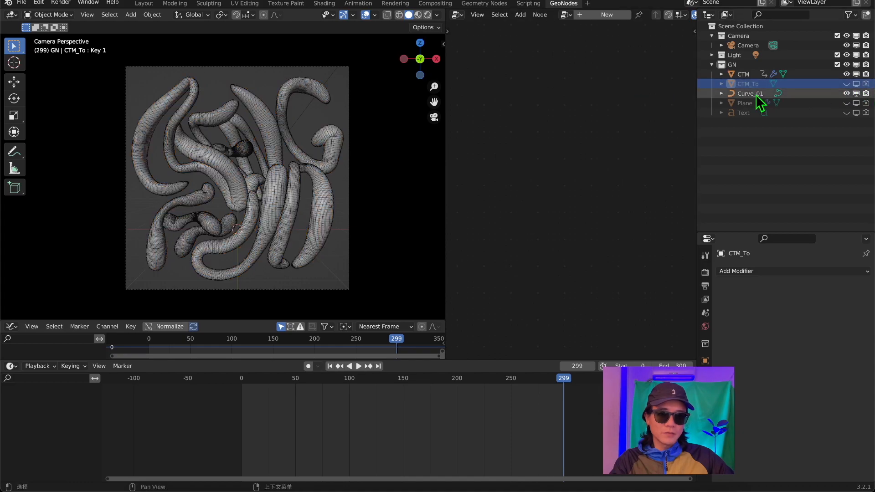
left_click(739, 76)
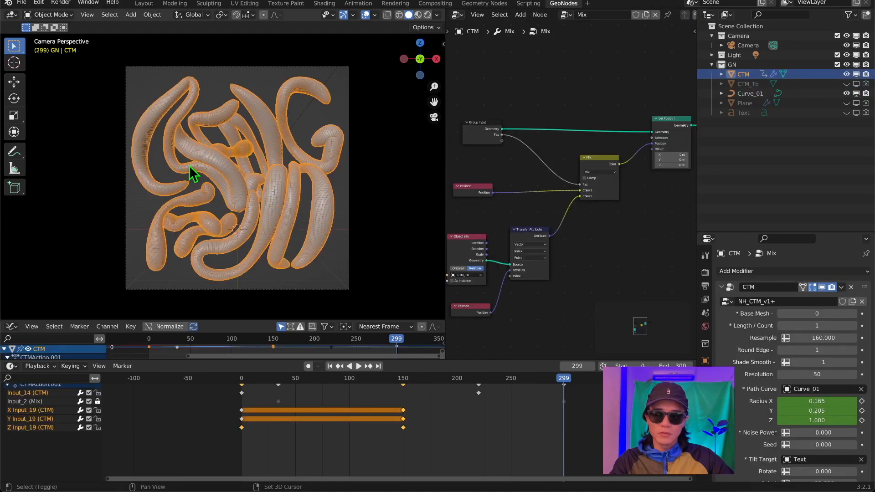
key("shift+d")
right_click(250, 172)
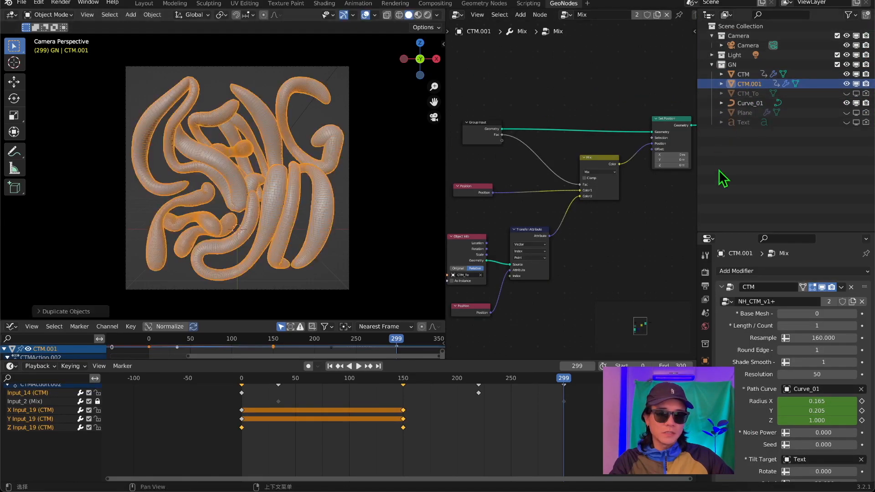
Collapse the duplicate's CTM modifier and rename the duplicated object CTM_To_2.
left_click(722, 287)
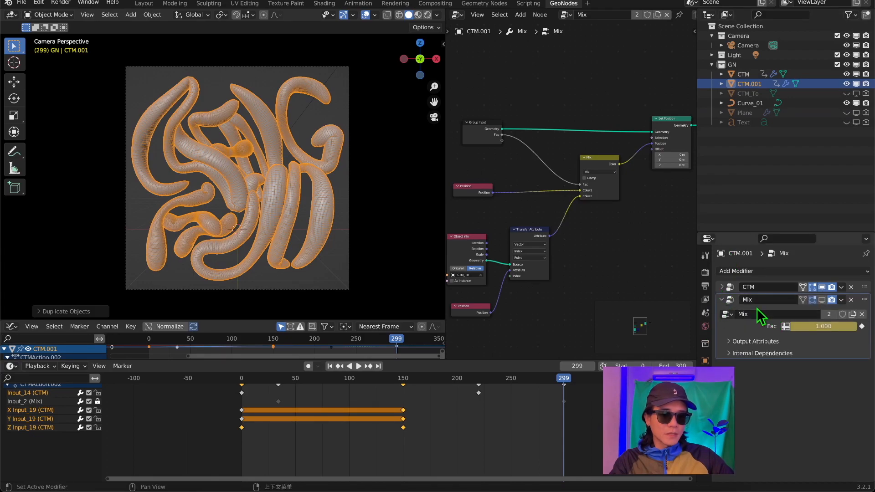
left_click(747, 92)
left_click(752, 84)
double_click(760, 84)
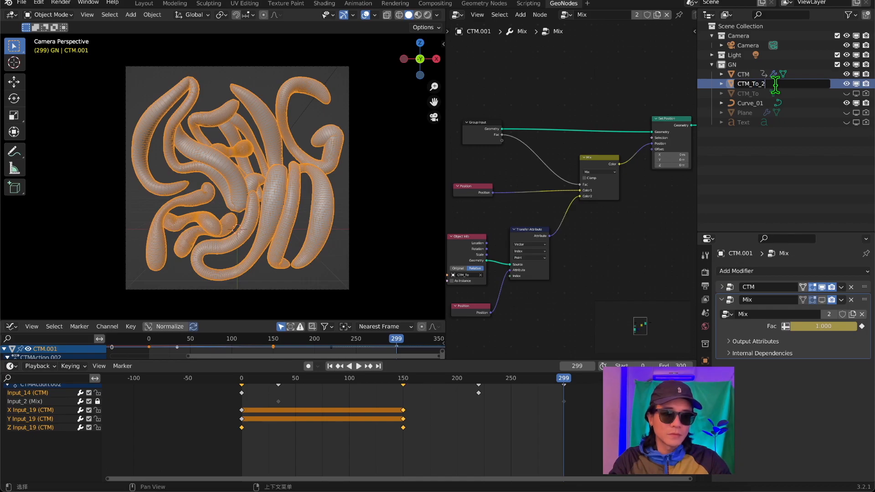
key("Return")
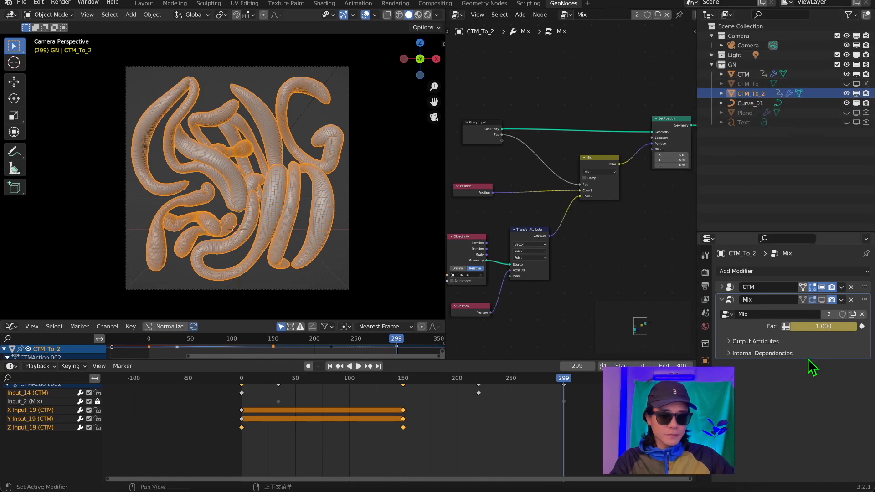
Remove the Mix modifier from CTM_To_2 and apply its CTM modifier to bake the mesh.
left_click(850, 300)
left_click(840, 287)
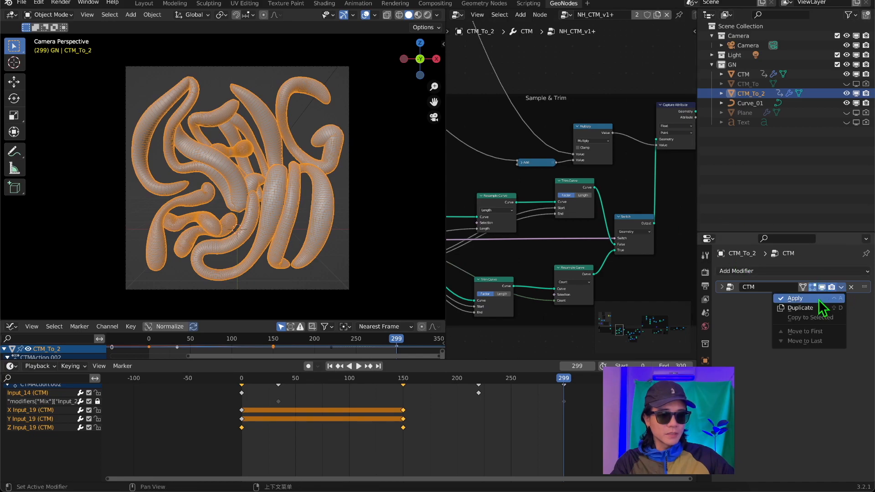
left_click(802, 299)
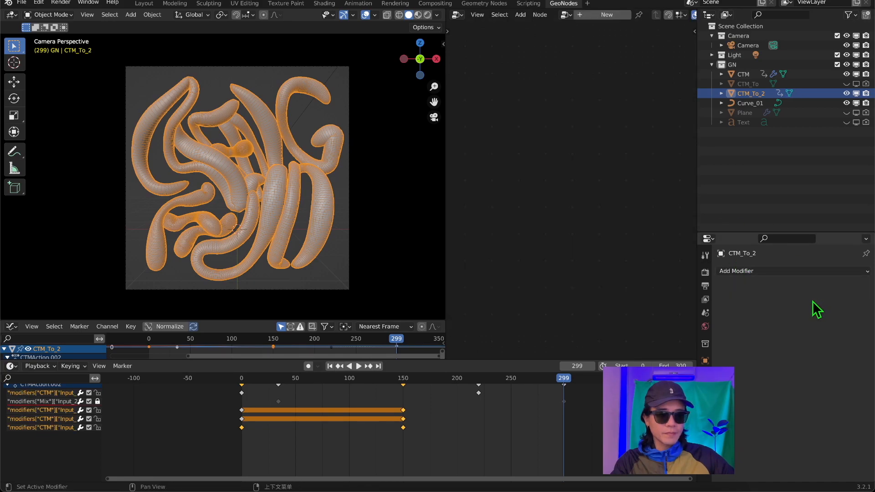
Add a Basis shape key and a second shape key, Key 1, to the CTM_To_2 mesh.
left_click(705, 427)
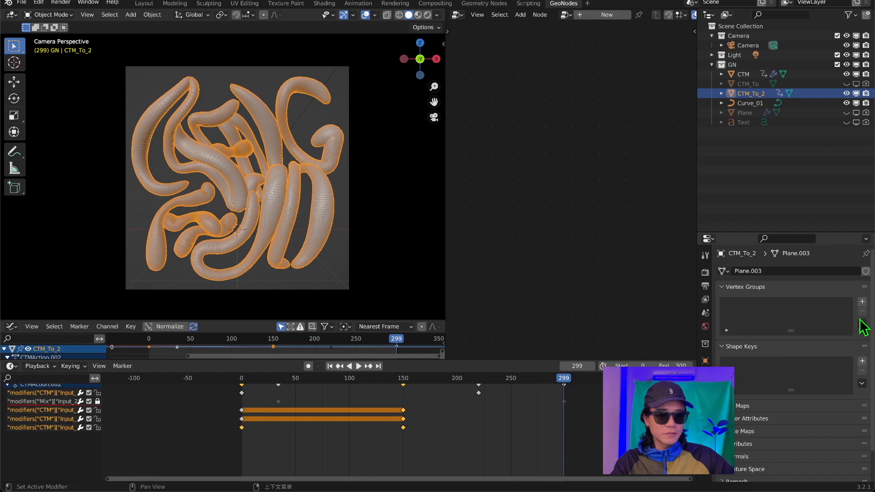
left_click(860, 361)
left_click(860, 361)
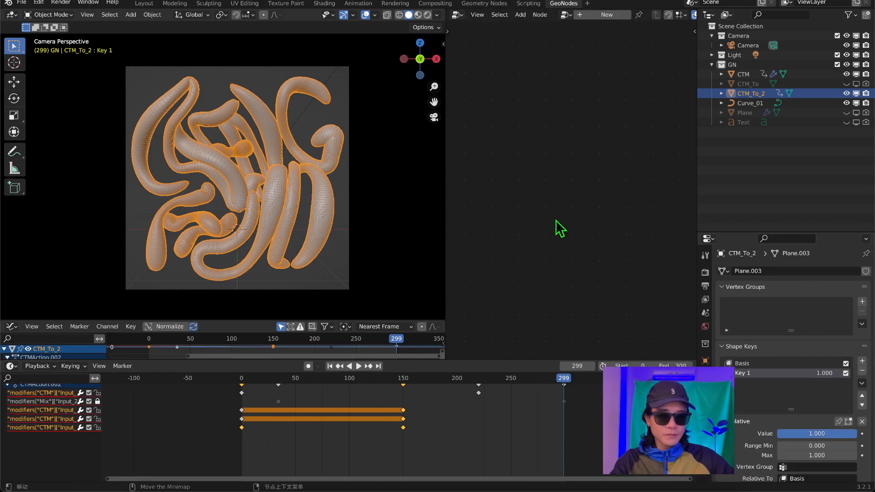
In Sculpt Mode, pull drips and bulges out of CTM_To_2's letter tubes on Key 1 with the Snake Hook brush at strength 1.000.
left_click(37, 12)
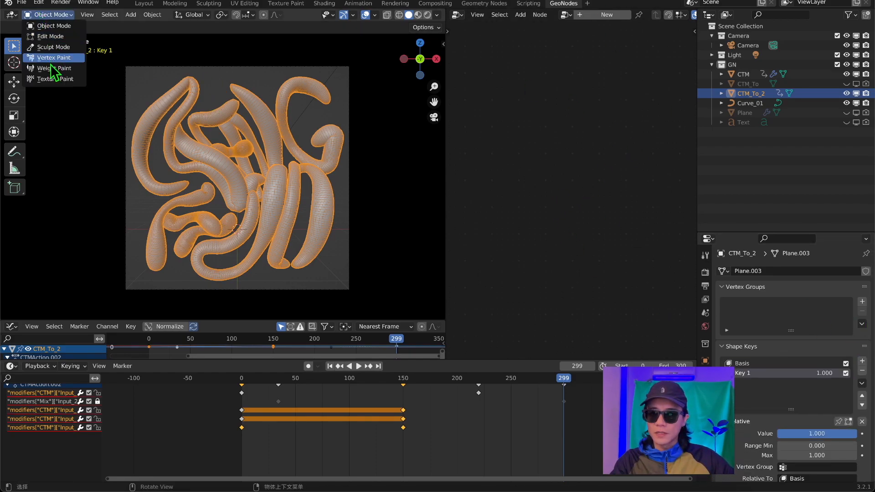
left_click(51, 49)
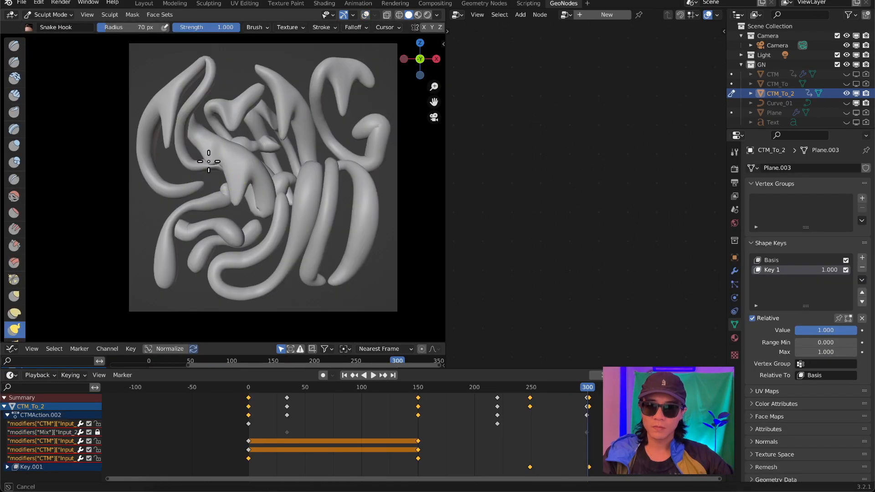
mouse_move(205, 166)
left_mouse_down()
mouse_move(347, 187)
mouse_move(362, 264)
left_mouse_up()
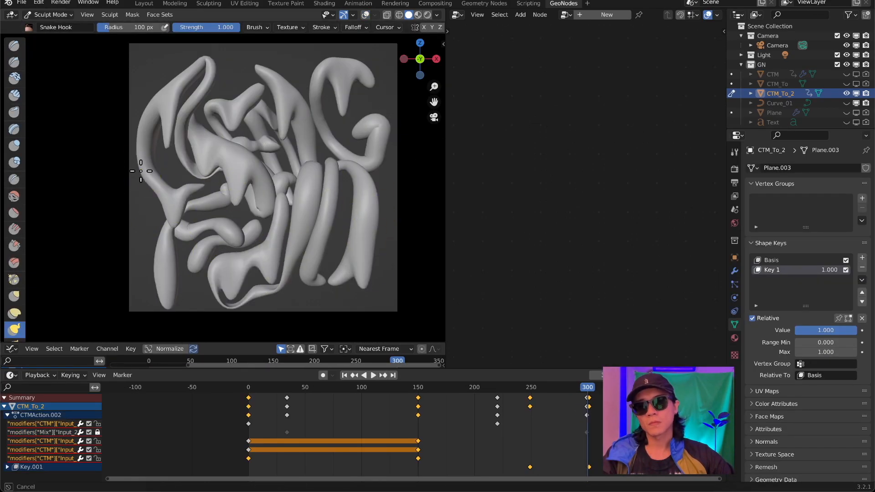
left_click_drag(371, 77, 359, 105)
left_click_drag(381, 143, 387, 183)
left_click_drag(142, 186, 149, 208)
left_click_drag(324, 221, 328, 269)
left_click_drag(163, 255, 159, 298)
left_click_drag(201, 237, 190, 269)
left_click_drag(843, 330, 817, 330)
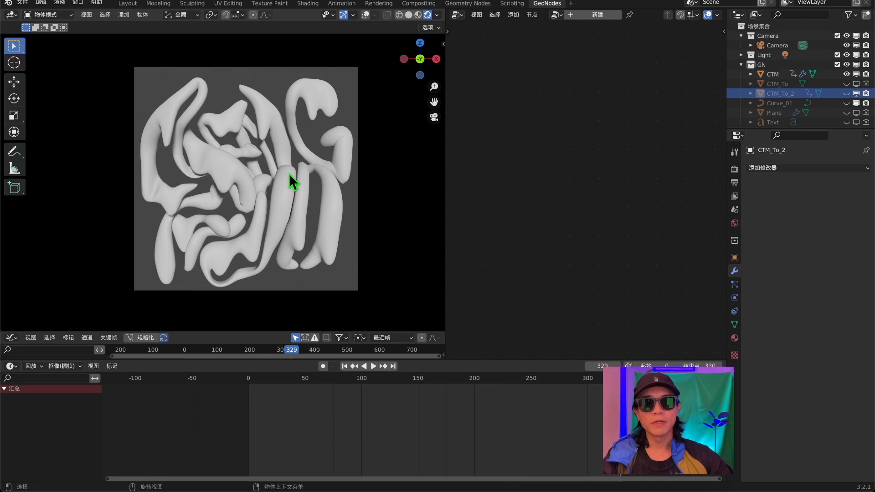
Select the CTM object and review its CTM modifier inputs, including the Material input, and its material's Principled BSDF surface settings.
left_click(773, 75)
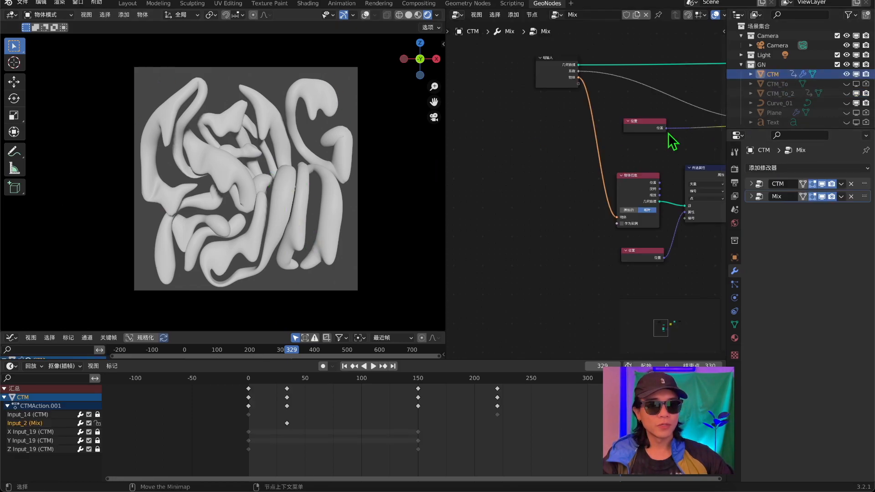
left_click(752, 184)
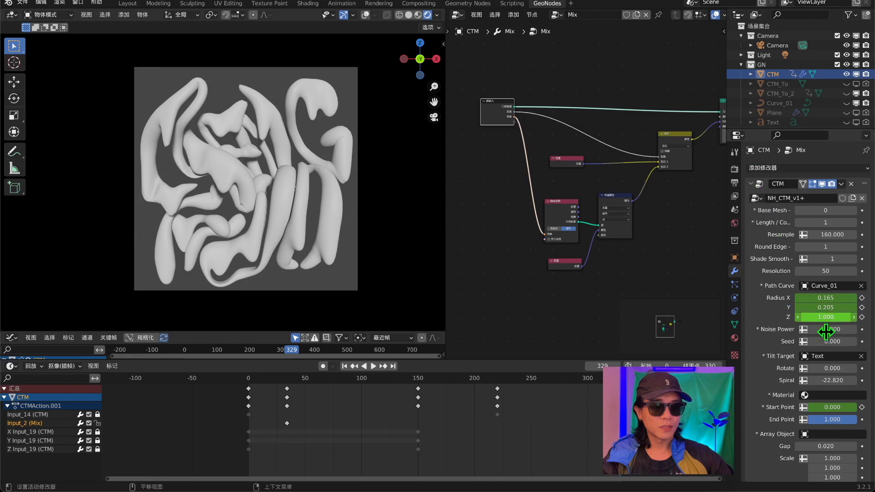
scroll(783, 292, "down", 5)
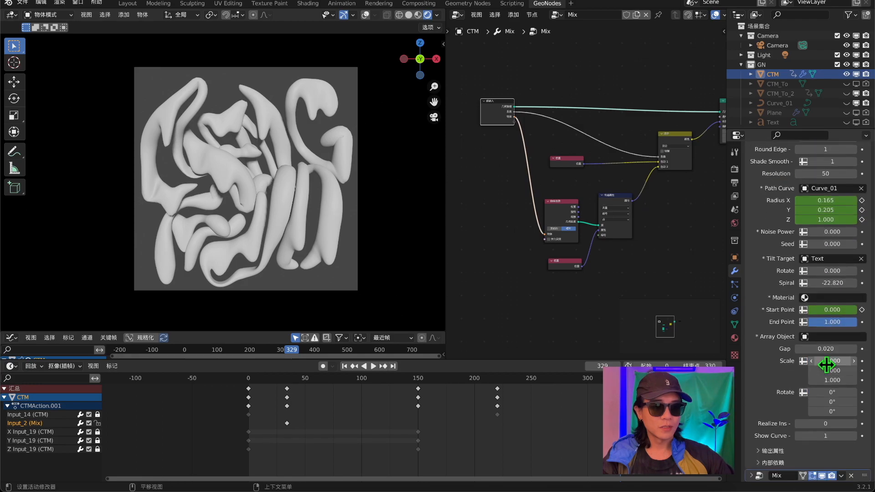
left_click(822, 298)
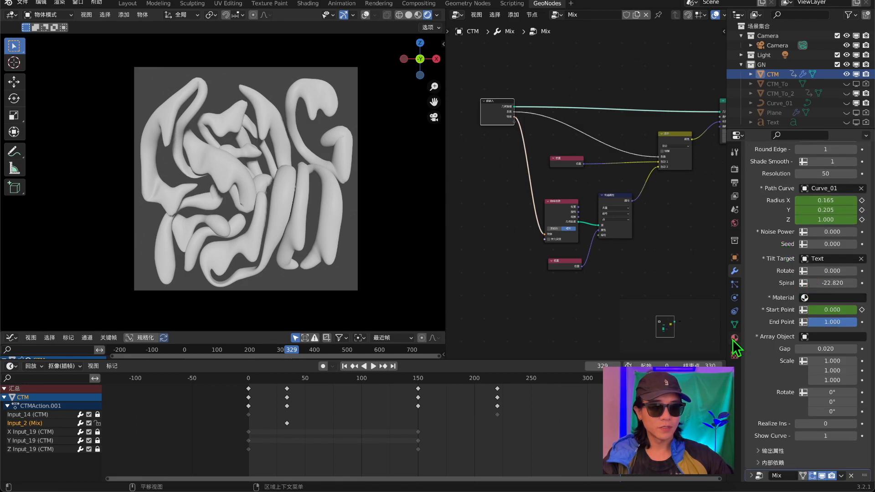
left_click(734, 338)
left_click(793, 211)
scroll(804, 225, "down", 4)
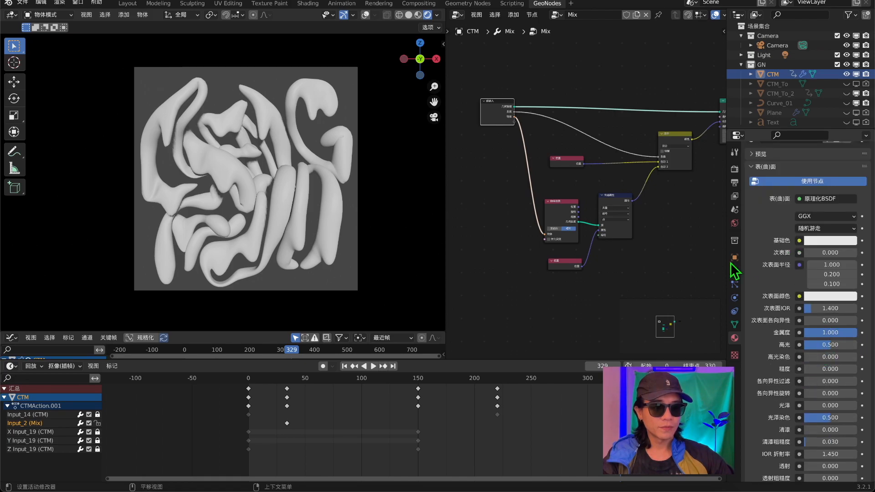
Assign the existing Material to the Material input of the CTM object's CTM modifier.
scroll(793, 253, "up", 4)
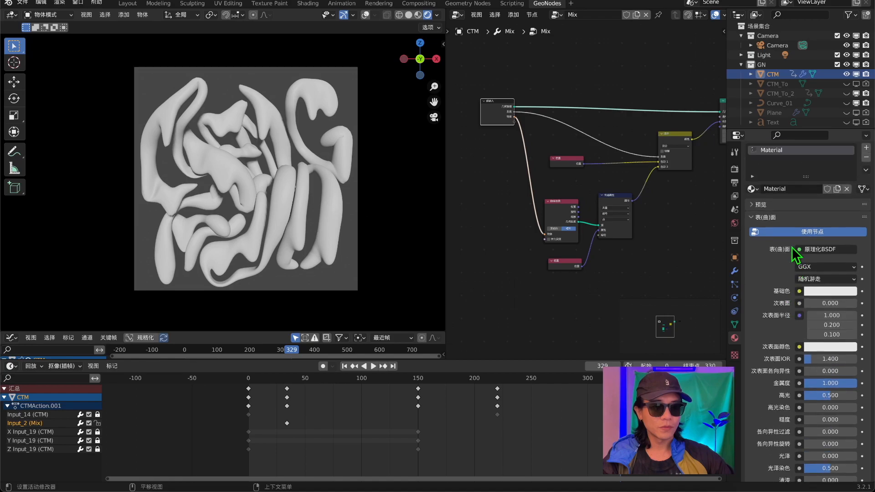
left_click(734, 270)
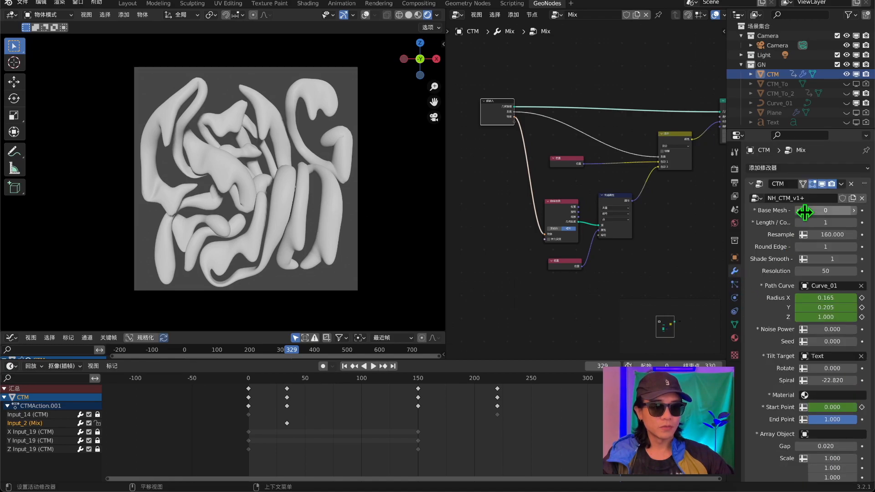
scroll(784, 330, "down", 3)
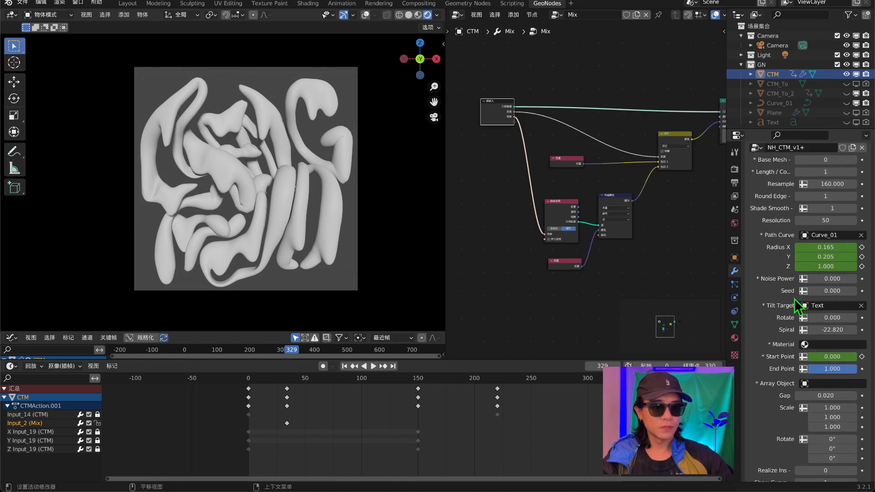
left_click(813, 345)
left_click(802, 368)
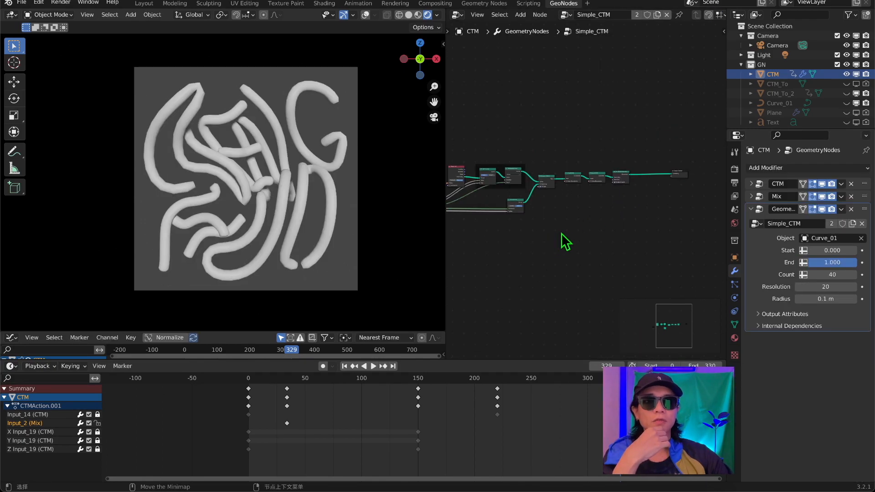
In the Simple_CTM node group, insert a Set Material node between Set Shade Smooth and Group Output and assign Material to it.
middle_click_drag(523, 209, 583, 200)
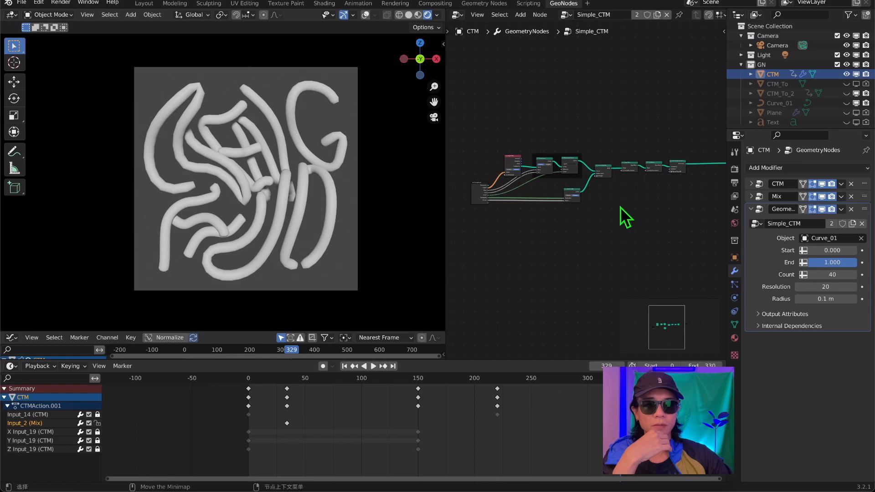
middle_click_drag(655, 197, 491, 251)
scroll(516, 254, "up", 9)
middle_click_drag(486, 294, 614, 130)
key("shift+a")
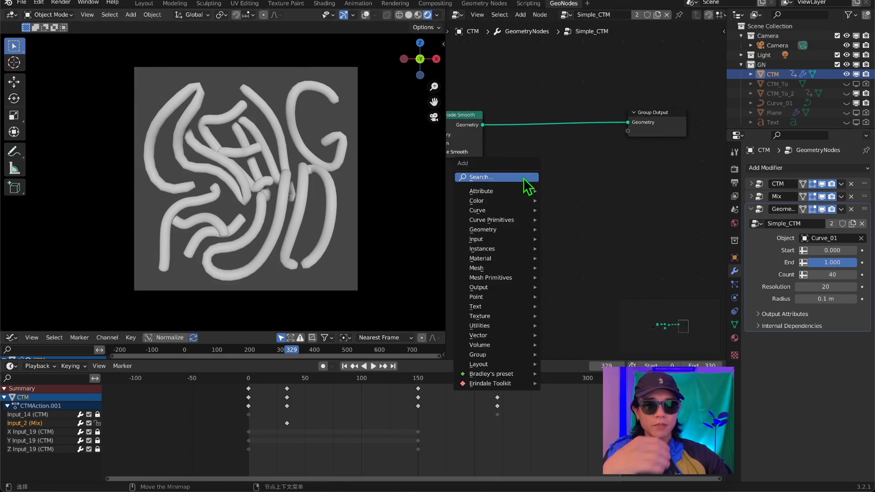
type("set")
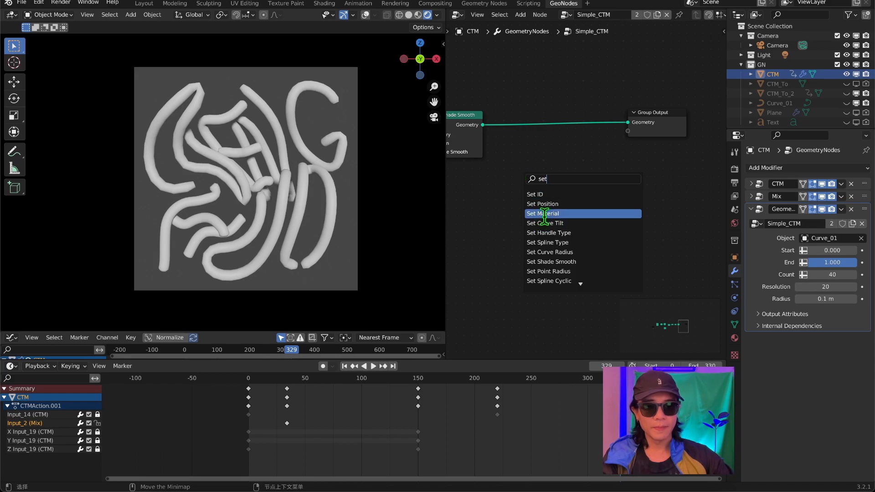
left_click(542, 214)
left_click(553, 157)
left_click(548, 155)
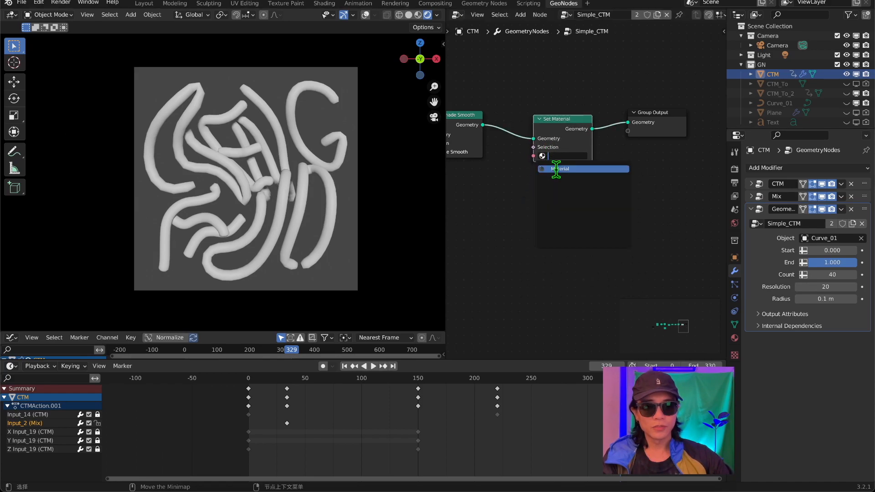
left_click(553, 169)
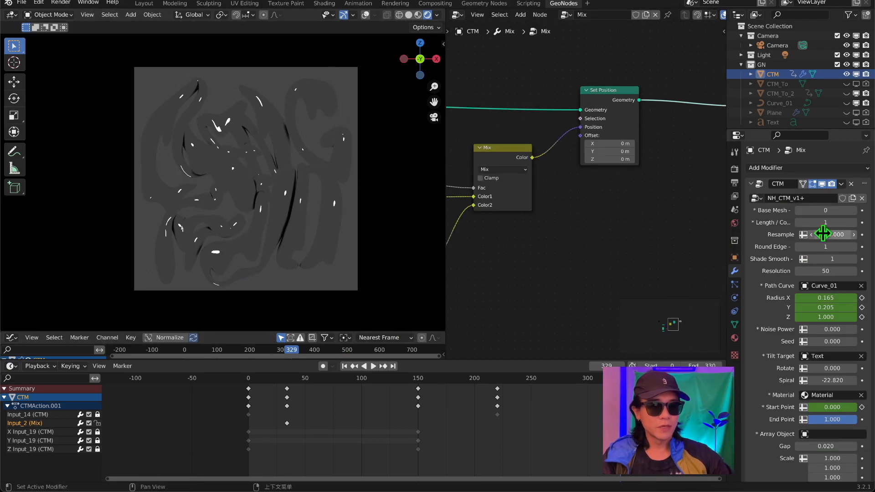
Switch the render engine to Cycles and inspect the metallic letters from an angle and through the camera.
left_click(734, 152)
left_click(734, 169)
left_click(820, 167)
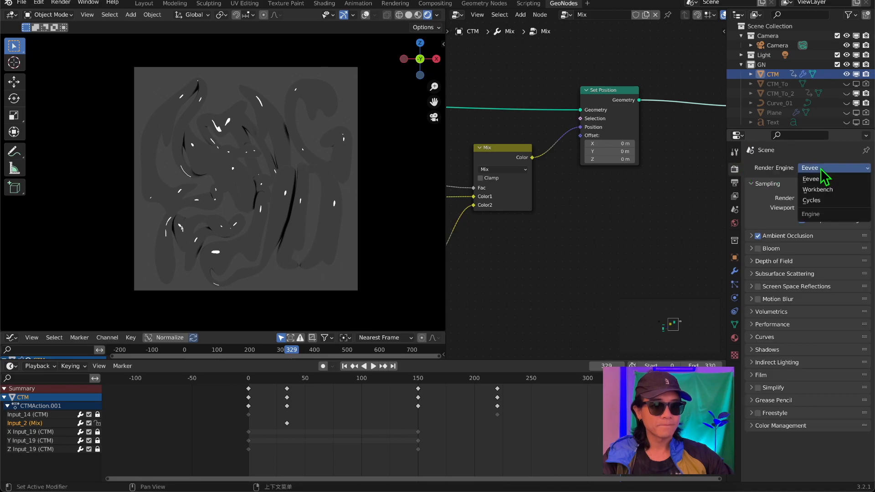
left_click(812, 200)
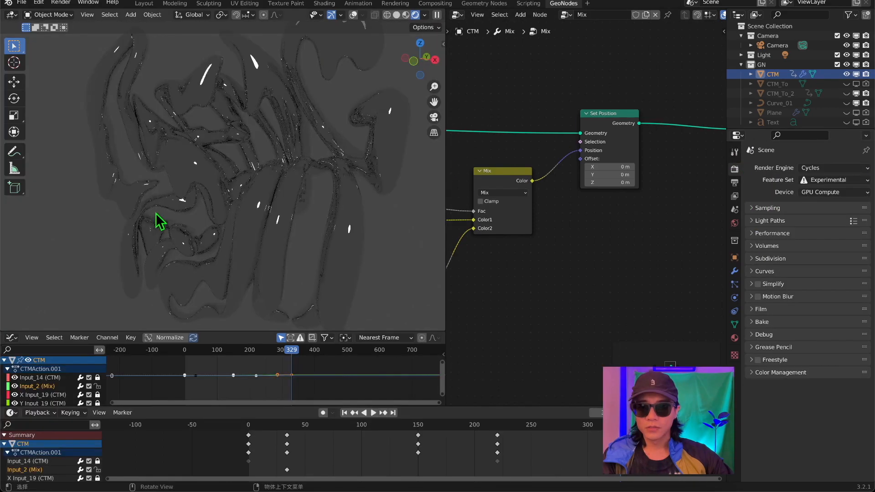
middle_click_drag(156, 219, 257, 180)
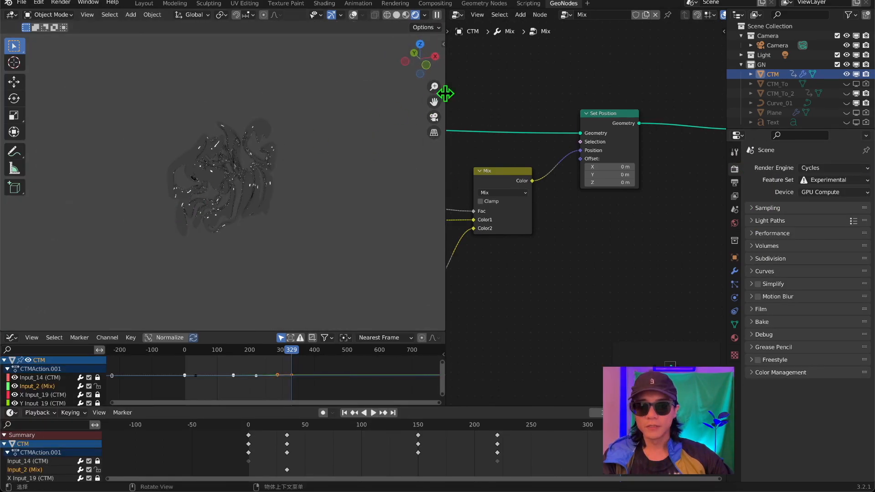
left_click(433, 117)
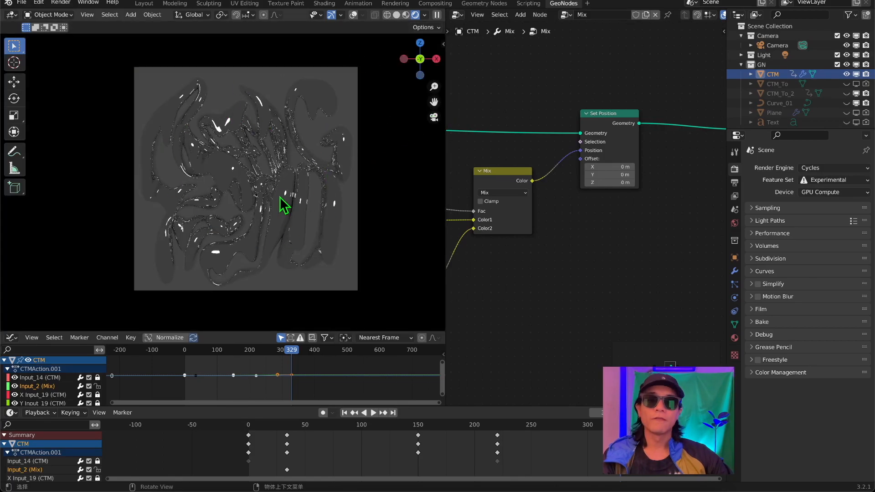
middle_click_drag(279, 193, 404, 123)
left_click(433, 117)
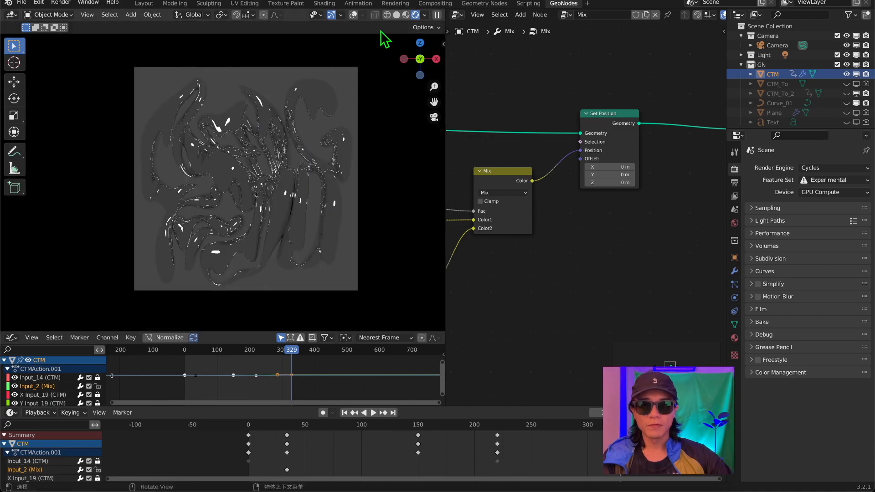
Disable Scene World in the viewport shading and try the built-in daylight street HDRI on the letters.
left_click(425, 15)
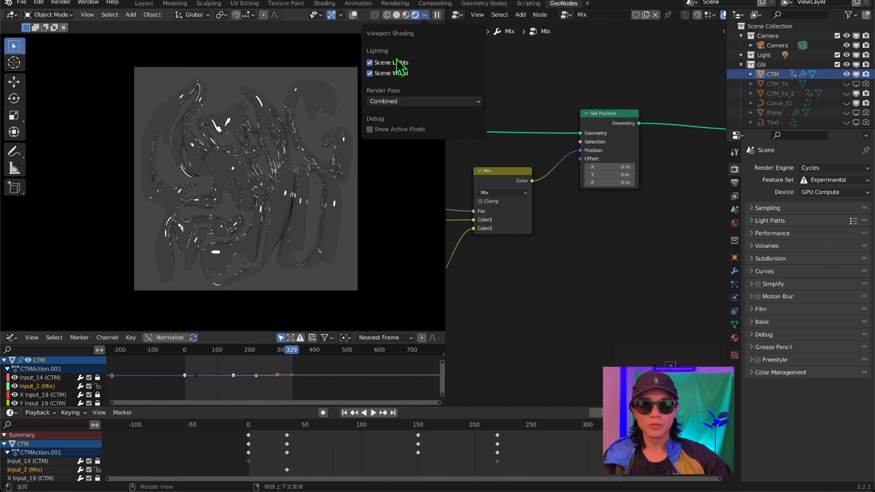
left_click(370, 73)
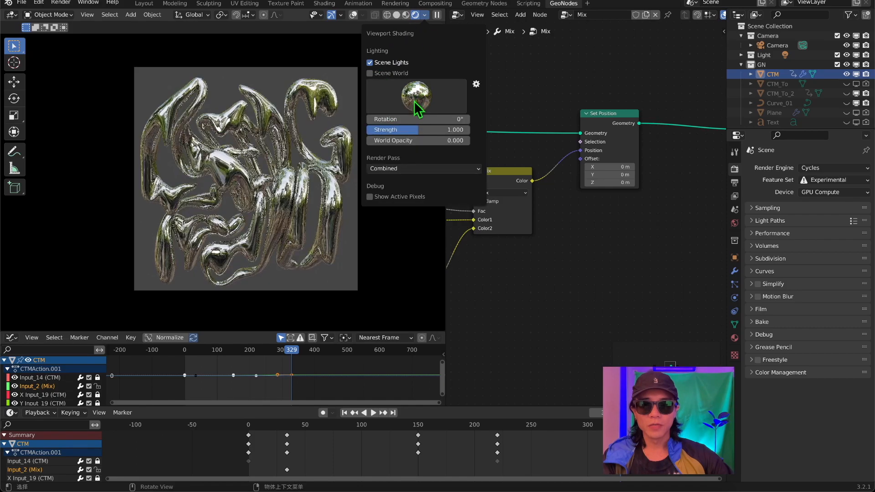
left_click(425, 15)
left_click(416, 96)
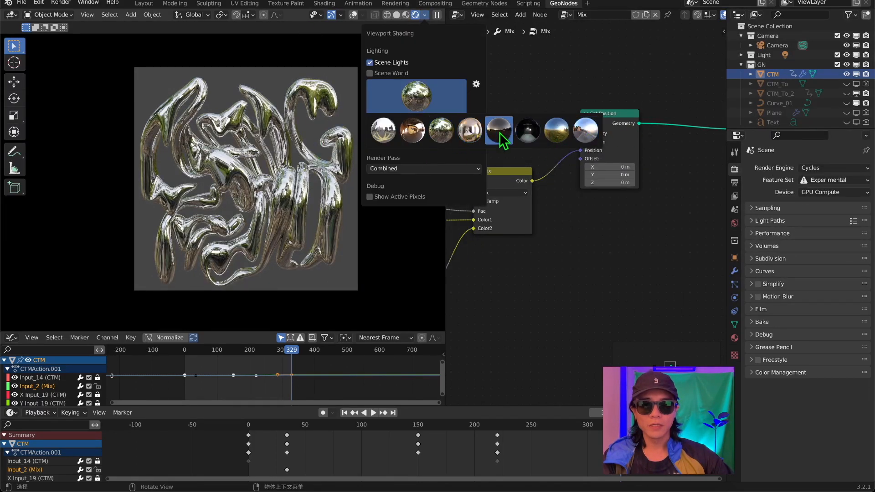
left_click(540, 132)
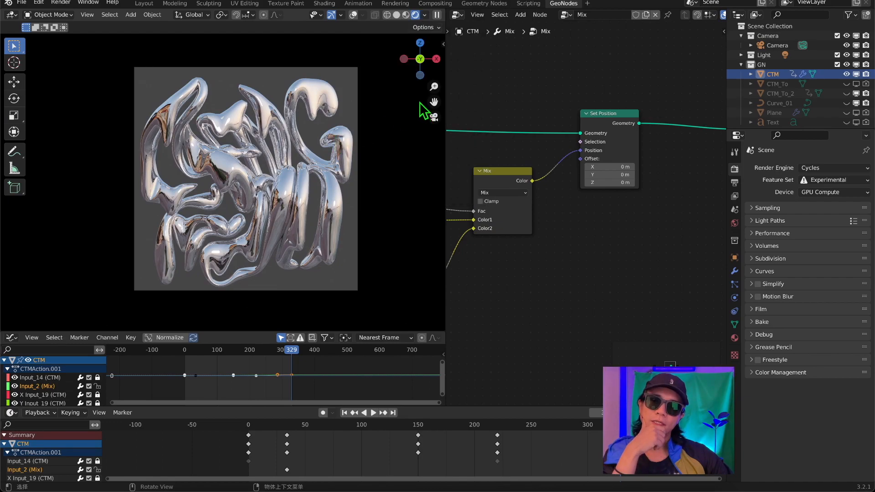
Try the built-in forest and dark studio HDRIs on the letters, checking the reflections from another angle.
left_click(425, 16)
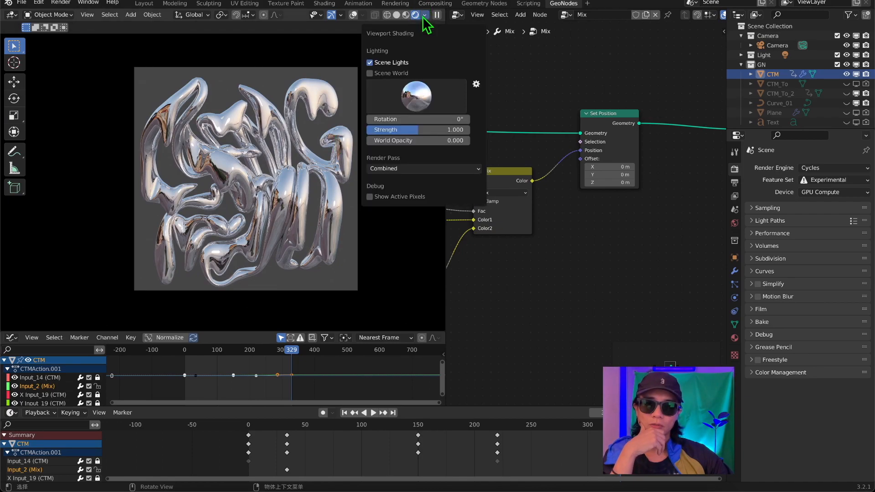
left_click(428, 95)
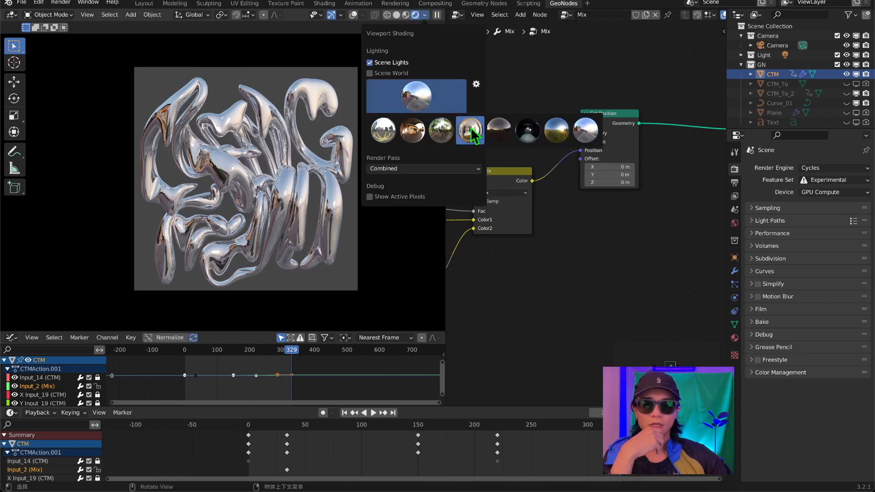
left_click(441, 127)
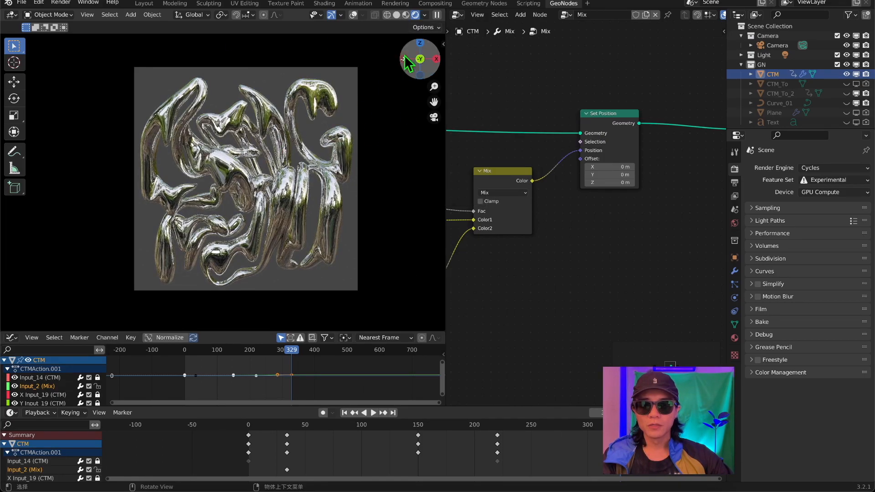
left_click(425, 15)
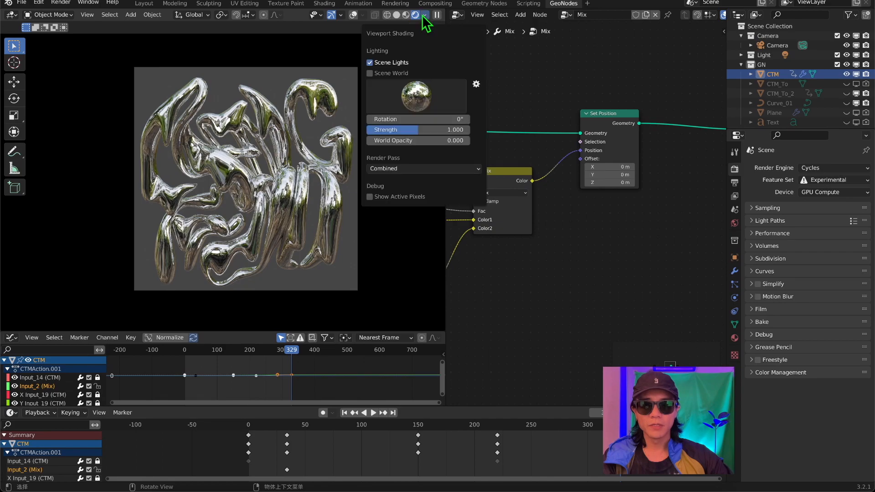
left_click(420, 99)
left_click(524, 133)
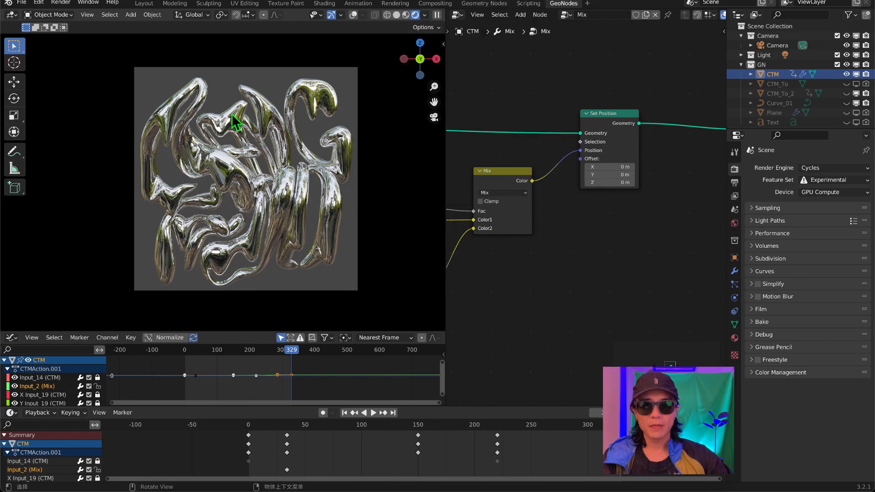
middle_click_drag(305, 177, 189, 188)
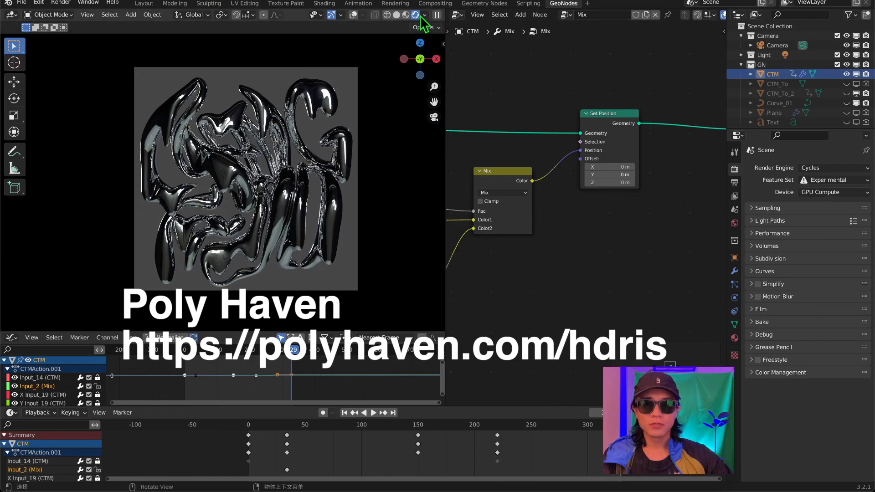
Look through the built-in viewport HDRIs once more and re-enable Scene World lighting.
left_click(424, 15)
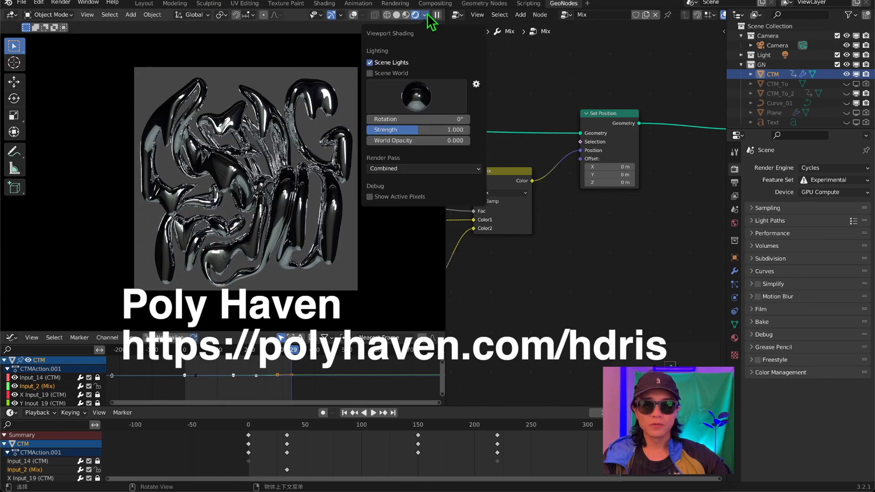
left_click(433, 96)
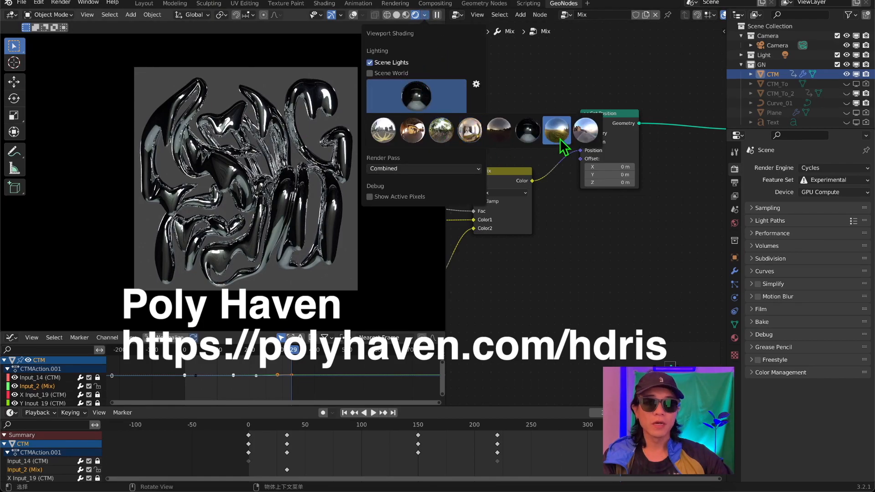
left_click(424, 15)
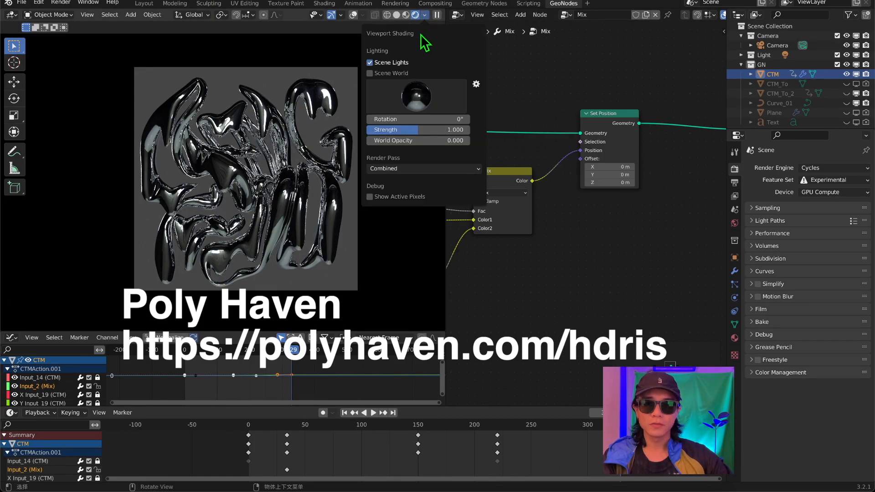
left_click(371, 74)
Change the geometry node area to the Shader Editor and set its shader type to World.
left_click(421, 14)
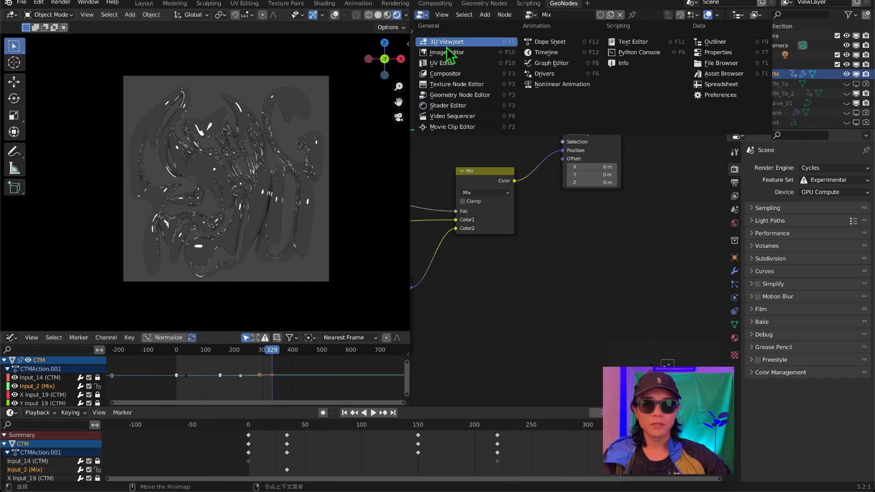
left_click(448, 107)
scroll(469, 104, "down", 8)
middle_click_drag(482, 97, 474, 171)
scroll(497, 172, "up", 4)
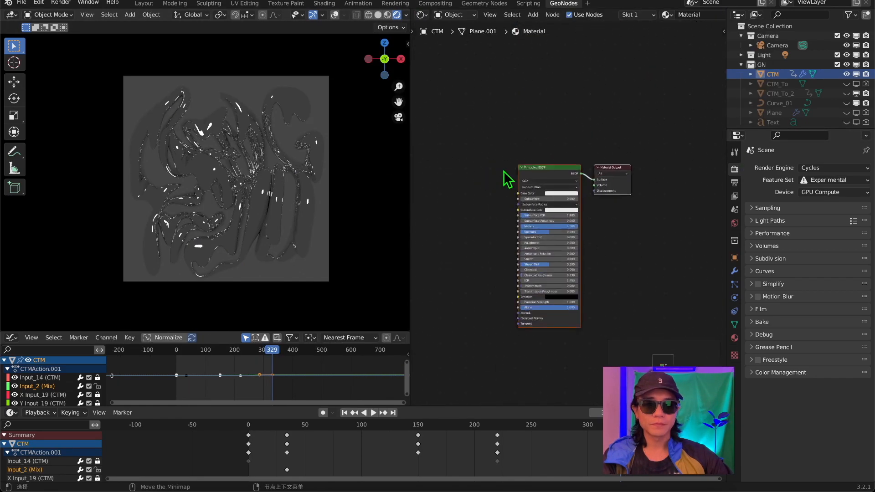
scroll(508, 179, "up", 3)
left_click(454, 15)
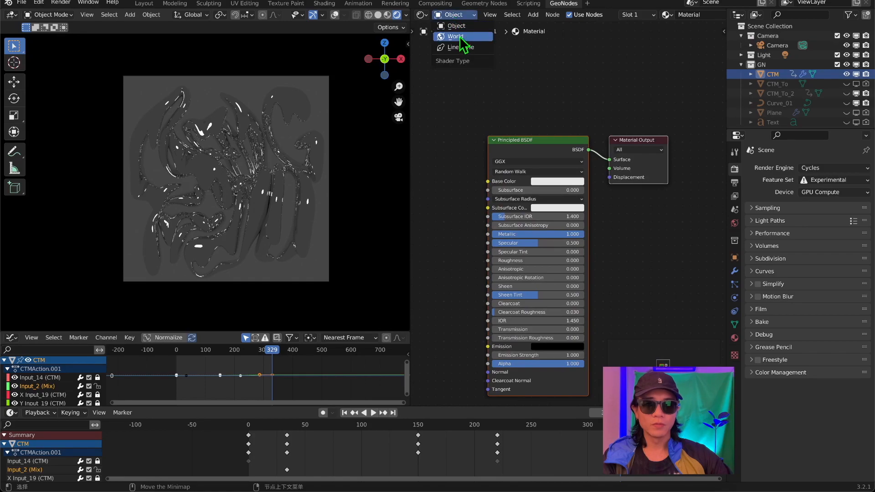
left_click(455, 36)
Add an Environment Texture node with studio_small_02_4k.hdr and connect its Color output to the Background node's Color.
key("shift+a")
type("e")
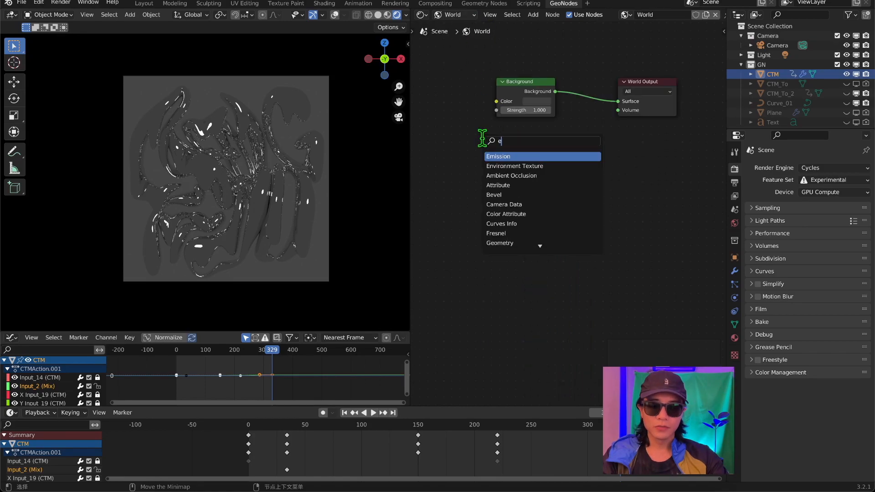
type(" t")
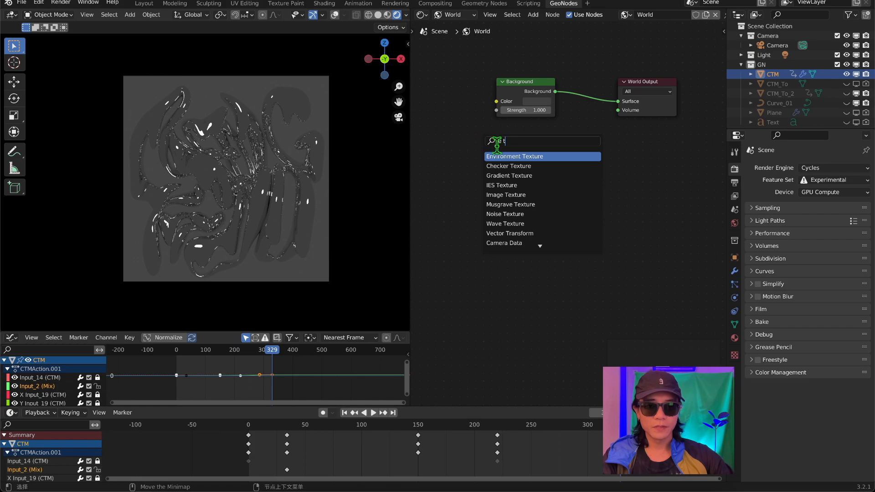
key("Return")
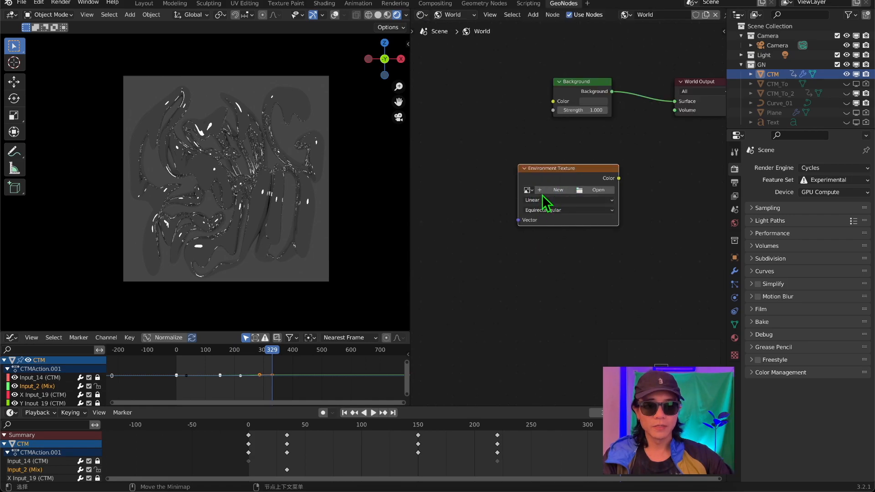
left_click(594, 190)
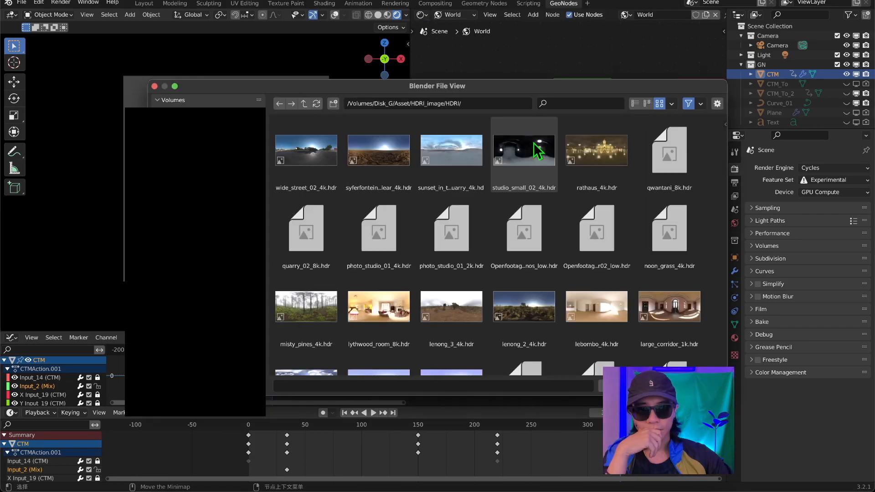
double_click(537, 158)
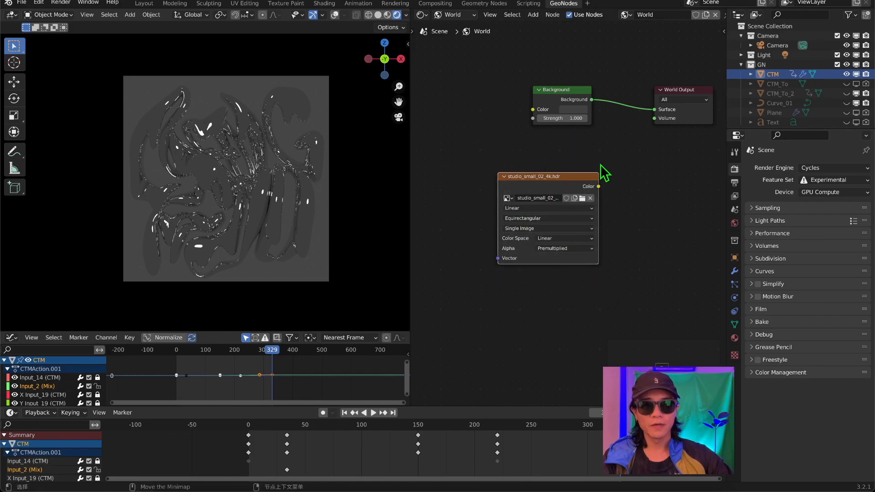
left_click_drag(598, 187, 534, 110)
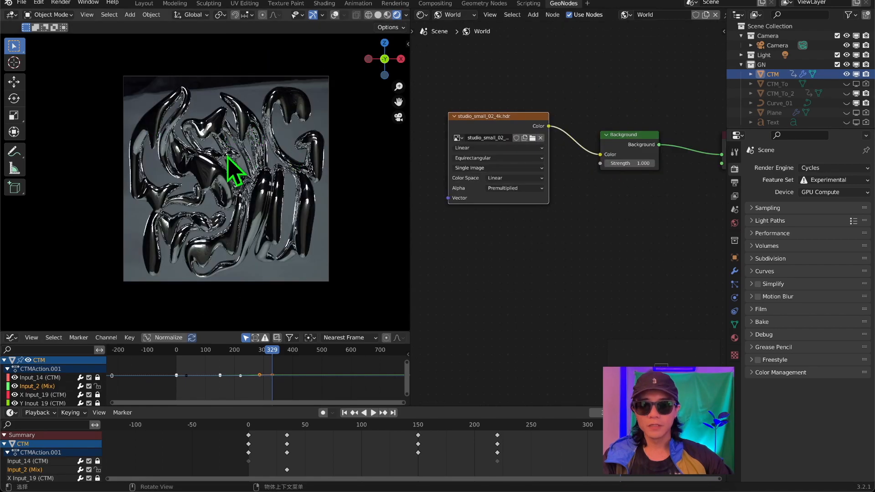
Inspect the studio HDRI surrounding the letters from a free viewing angle and return to the camera view.
middle_click_drag(284, 170, 255, 191)
left_click(398, 117)
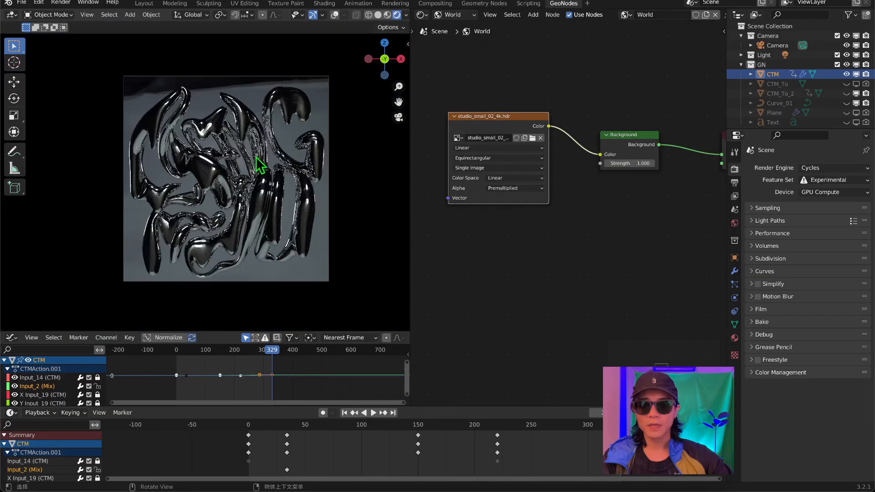
middle_click_drag(204, 151, 240, 106)
middle_click_drag(271, 155, 176, 137)
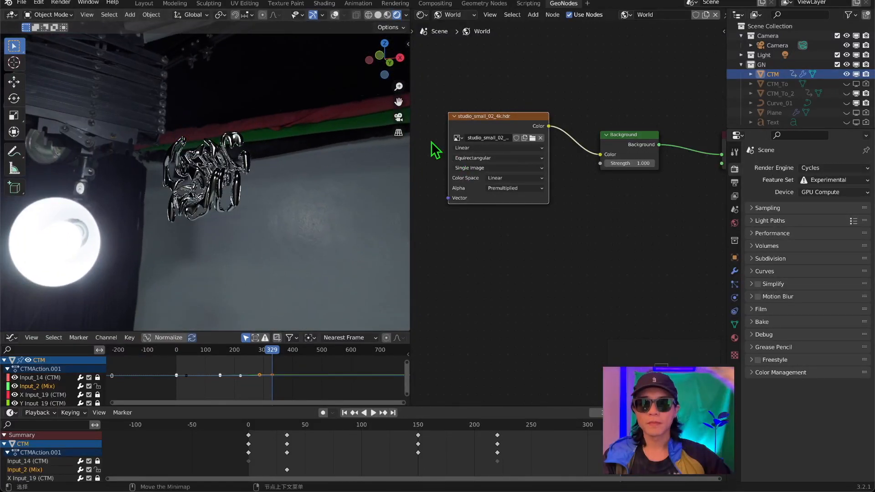
left_click(398, 117)
Insert a Mix Shader node between the Background and World Output nodes.
middle_click_drag(552, 189, 410, 229)
left_click_drag(601, 184, 668, 173)
type("mix")
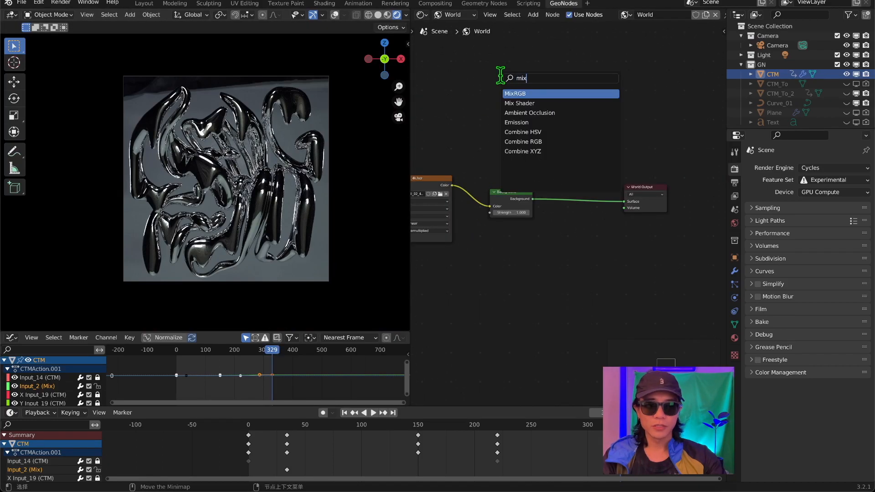
key("Down")
key("Return")
left_click(550, 168)
Duplicate the Background node below the original and connect the copy to the Mix Shader's second Shader input.
scroll(549, 168, "up", 2)
left_click(506, 196)
key("shift+d")
left_click(510, 249)
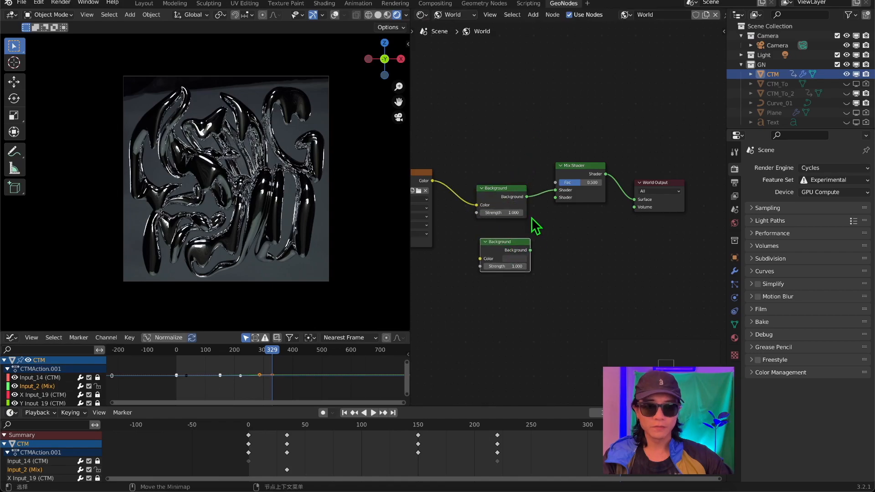
left_click_drag(530, 250, 556, 198)
Set the duplicated Background node's color to pure black.
left_click(519, 259)
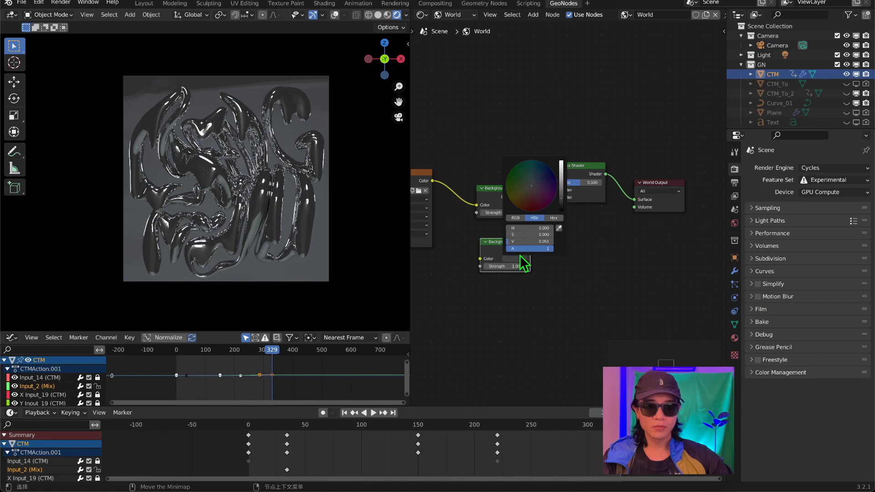
left_click_drag(562, 191, 562, 212)
left_click(585, 263)
Test the Mix Shader's Fac up to 1.000, set it to 0.000, and space the two Background nodes apart.
scroll(548, 267, "up", 2)
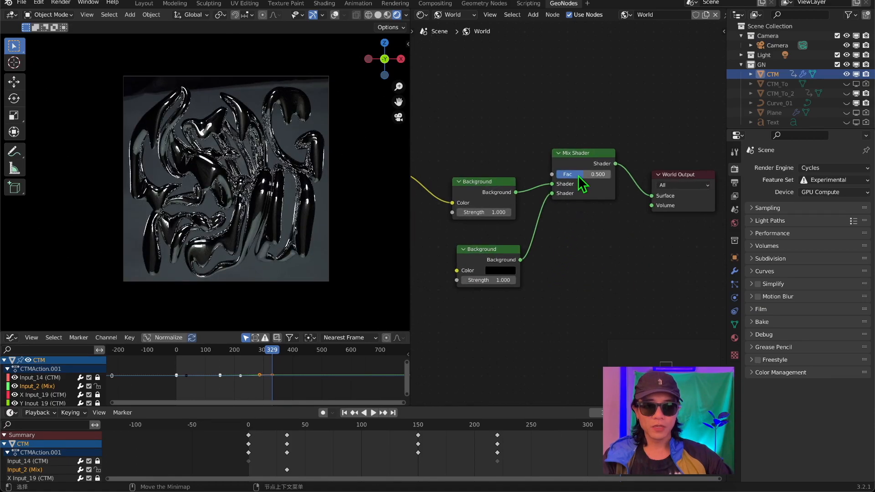
left_click_drag(558, 175, 610, 174)
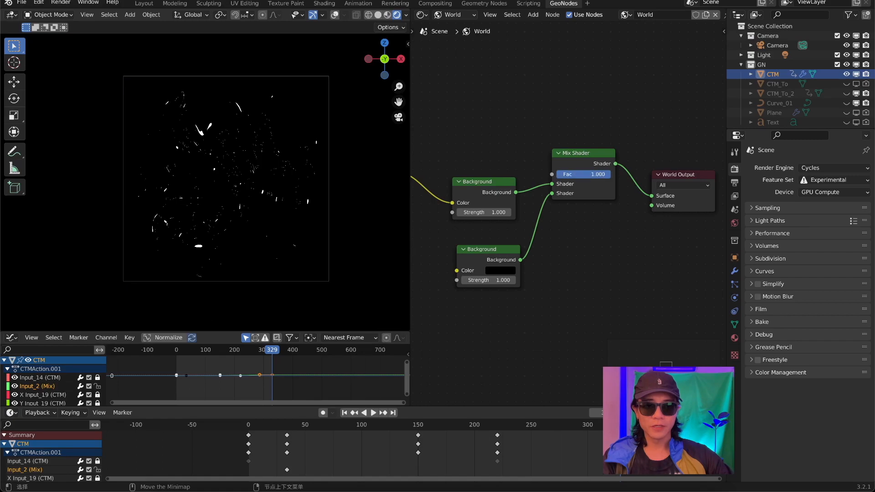
left_click_drag(482, 252, 479, 257)
left_click_drag(484, 182, 481, 159)
scroll(488, 158, "down", 4)
left_click_drag(597, 183, 471, 225)
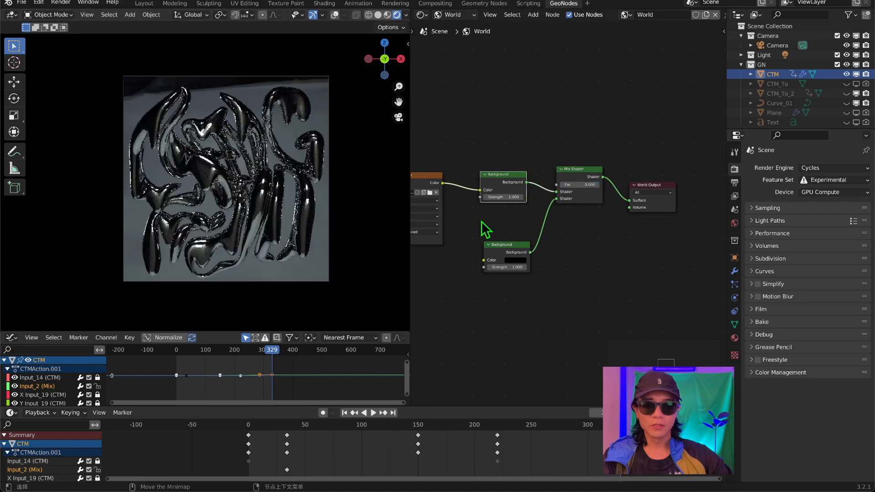
middle_click_drag(512, 223, 547, 259)
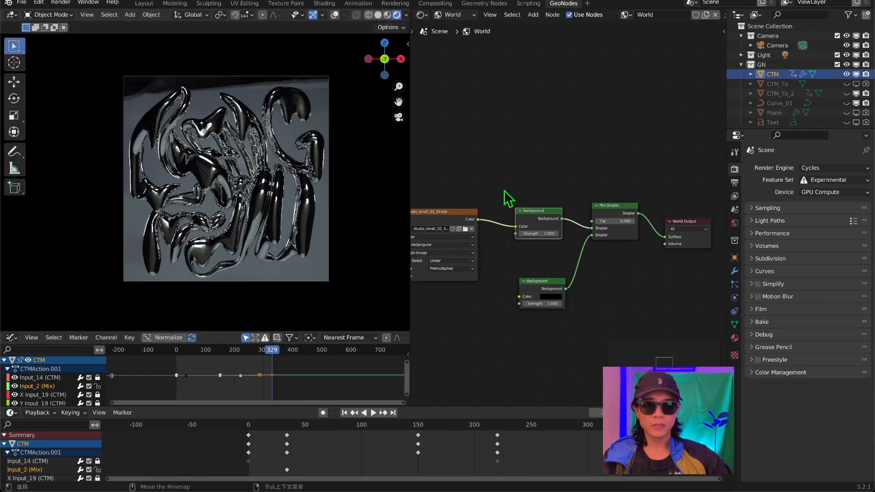
Add a Light Path node above the Background nodes and connect Is Camera Ray to the Mix Shader's Fac.
key("shift+a")
left_click(518, 93)
type("path")
key("Return")
scroll(524, 79, "up", 4)
left_click(530, 64)
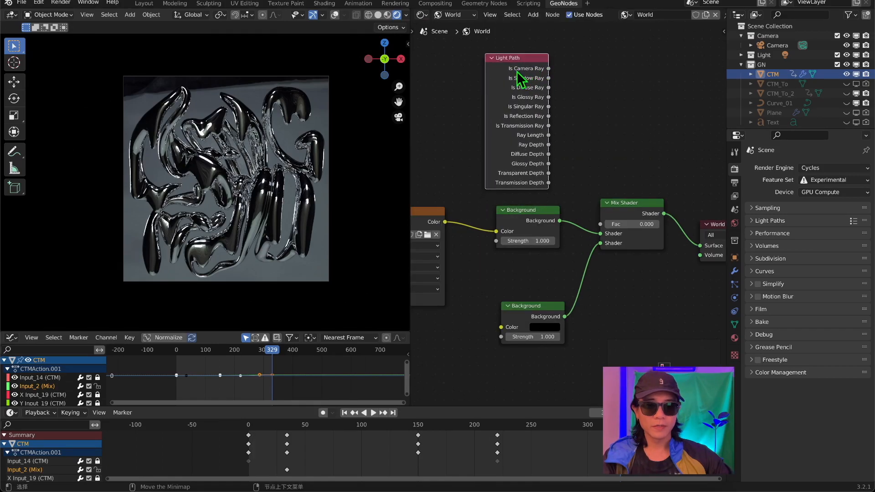
left_click_drag(548, 68, 601, 224)
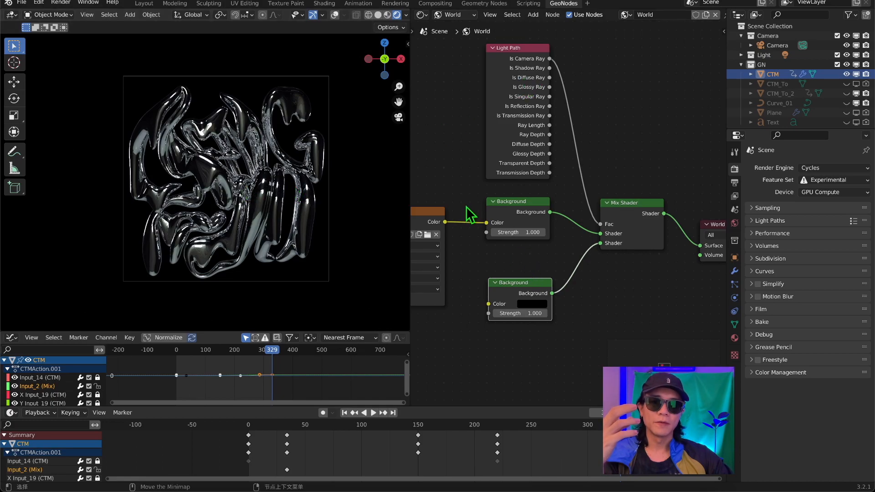
Try white and blue as the color of the second Background node seen by the camera.
mouse_move(489, 233)
middle_mouse_down()
mouse_move(587, 215)
mouse_move(489, 244)
middle_mouse_up()
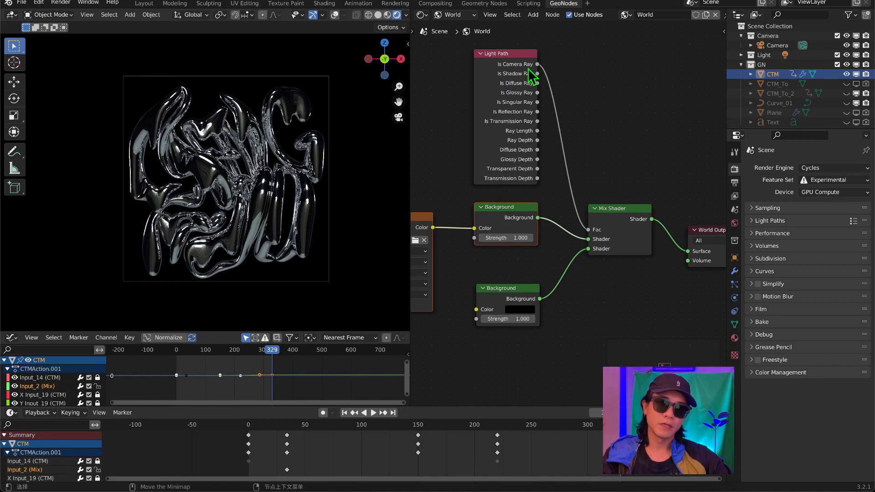
left_click(522, 310)
left_click(519, 310)
left_click_drag(586, 225, 565, 194)
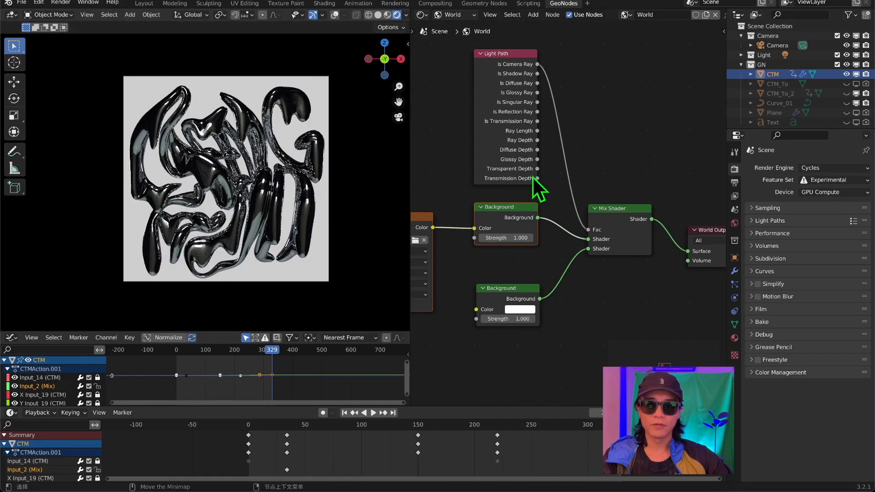
left_click(520, 309)
left_click(570, 202)
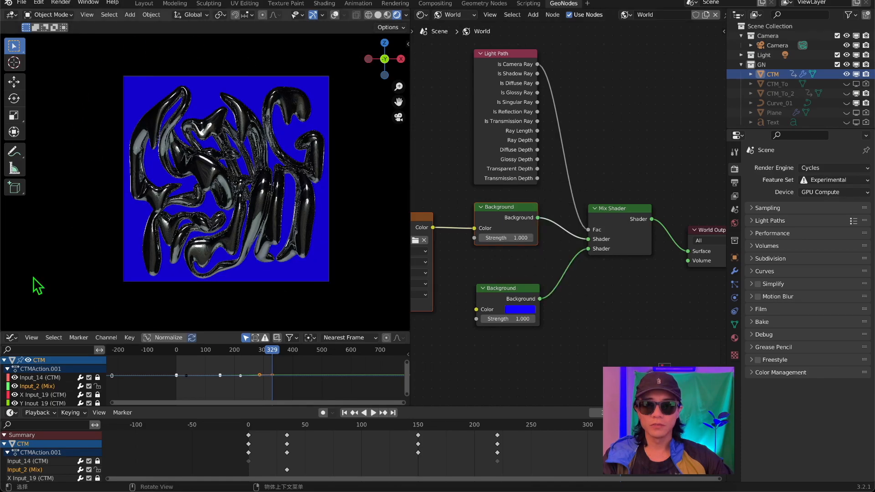
left_click(529, 311)
left_click_drag(543, 197, 523, 245)
key("Escape")
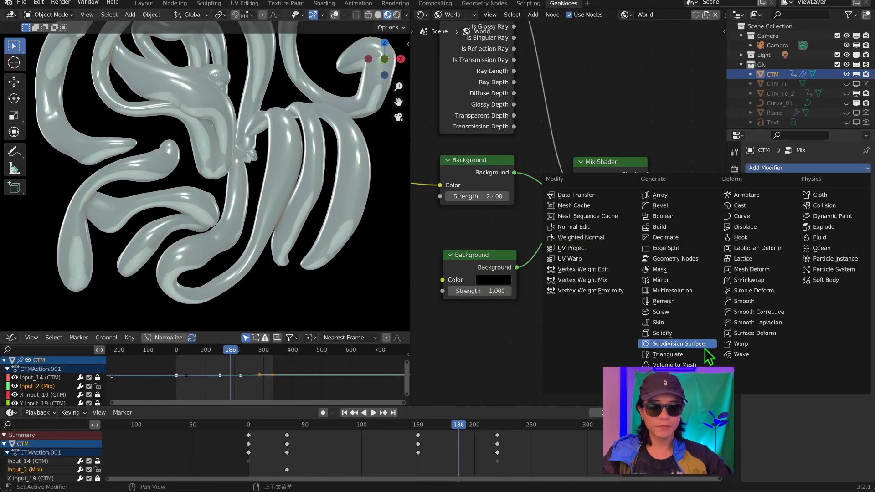
left_click(683, 344)
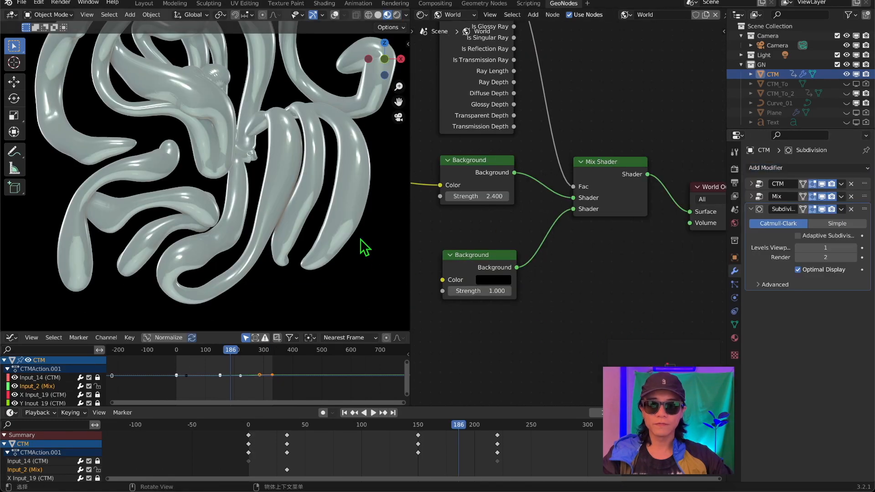
Collapse CTM_To_2's Subdivision settings and disable the viewport display of the Subdivision modifier on CTM.
scroll(207, 212, "up", 5)
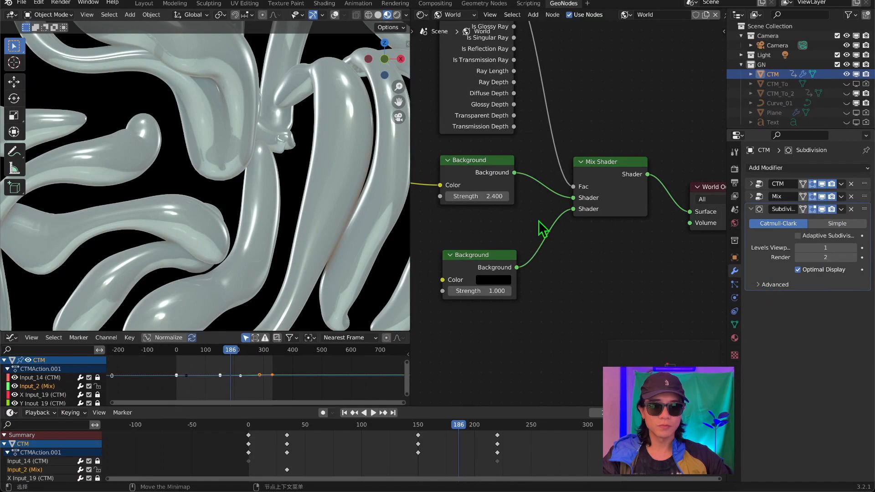
scroll(155, 198, "down", 8)
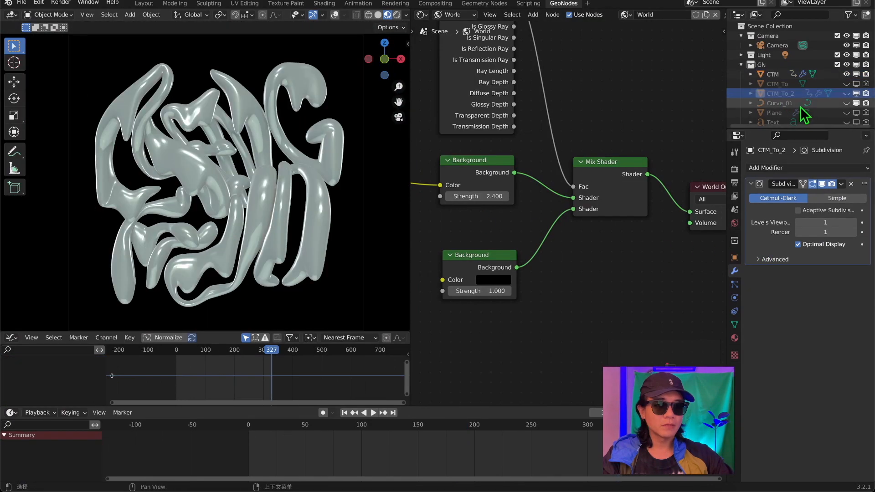
left_click(750, 184)
left_click(785, 168)
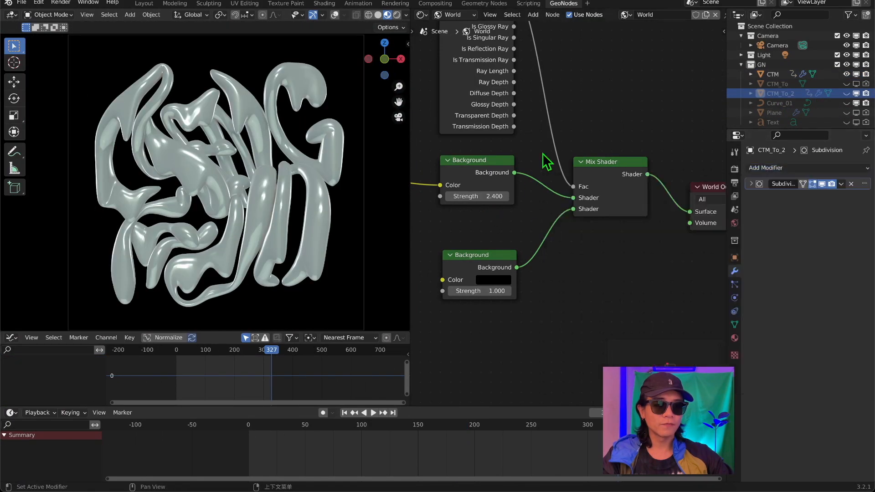
left_click(769, 74)
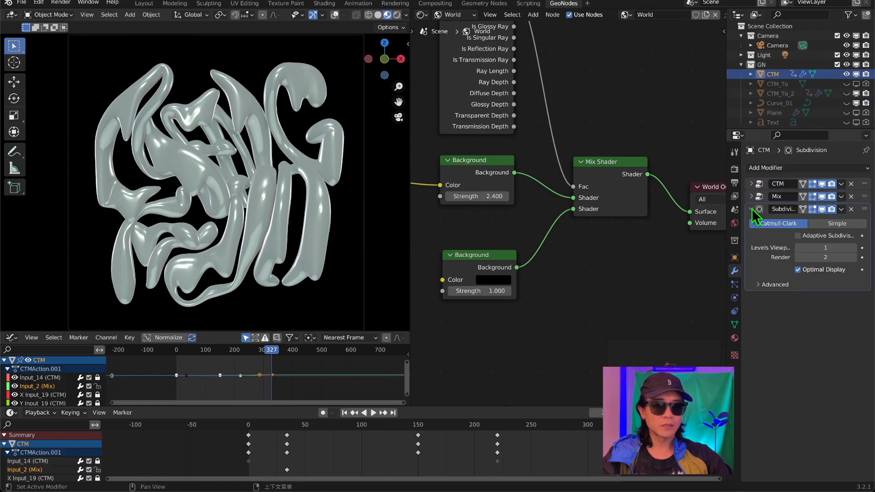
left_click(822, 209)
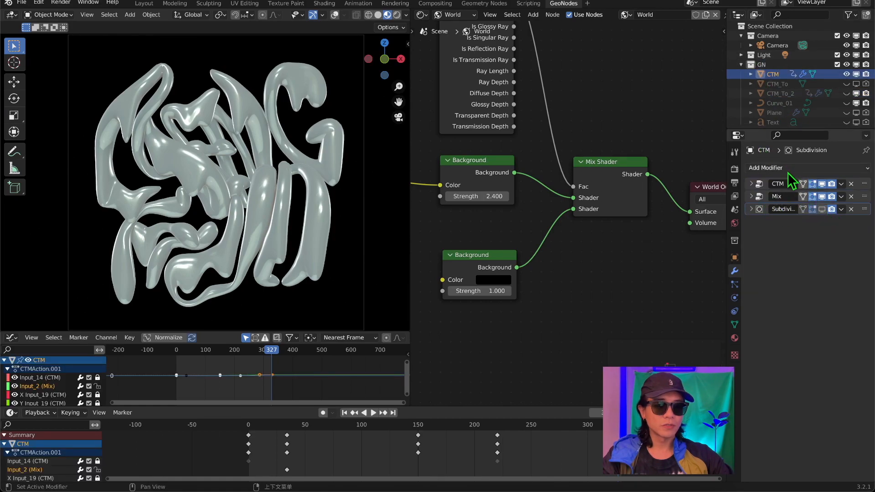
Add a Displace modifier to CTM with Midlevel 0.774 and display the letters in solid shading.
left_click(790, 169)
left_click(750, 225)
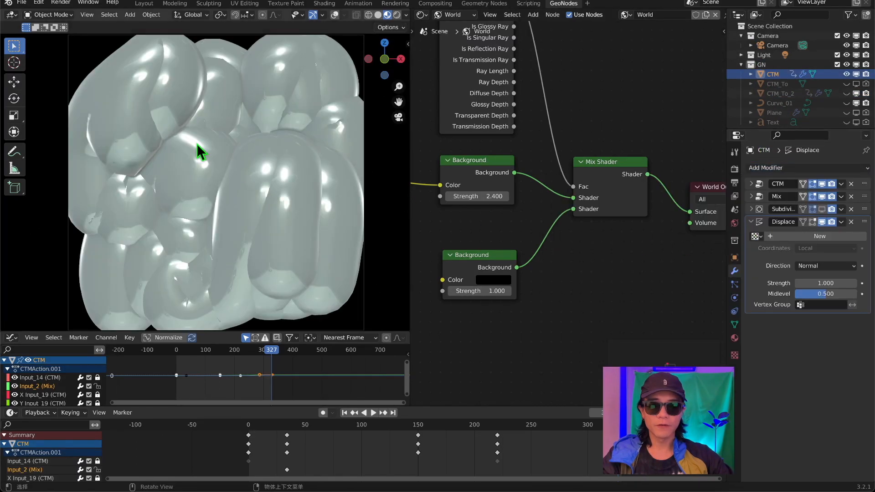
scroll(207, 146, "down", 3)
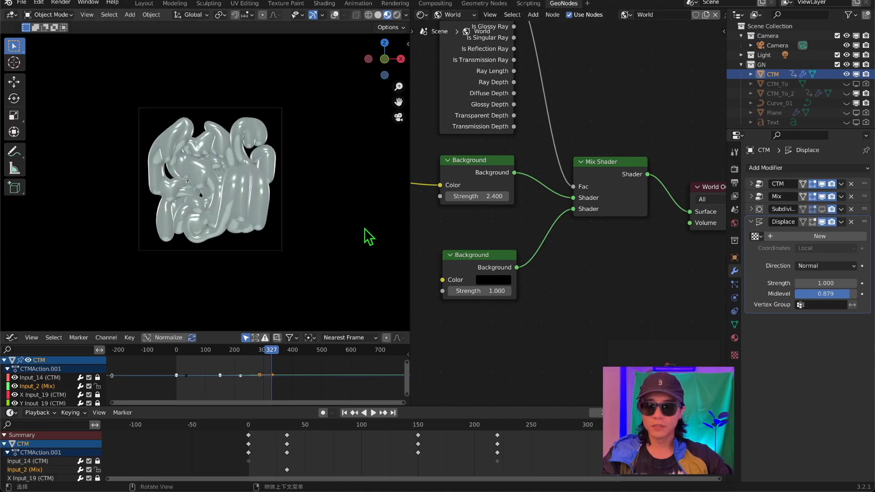
scroll(363, 228, "up", 4)
scroll(337, 220, "down", 1)
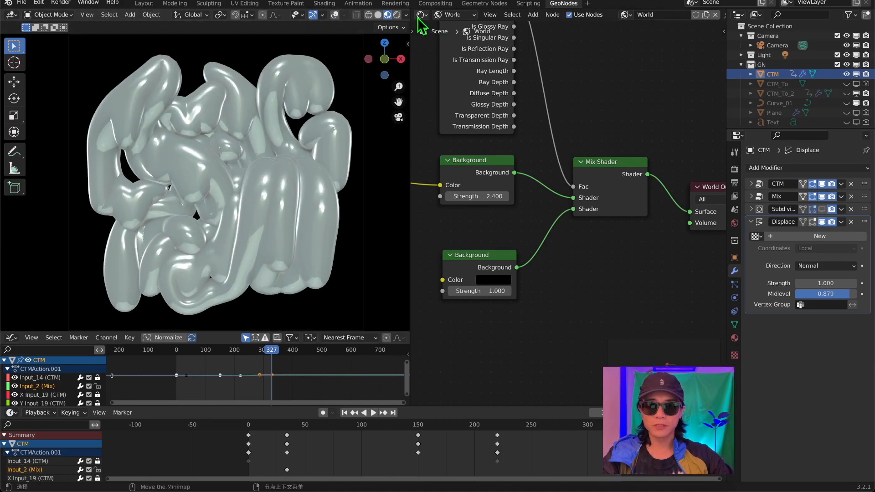
left_click(397, 15)
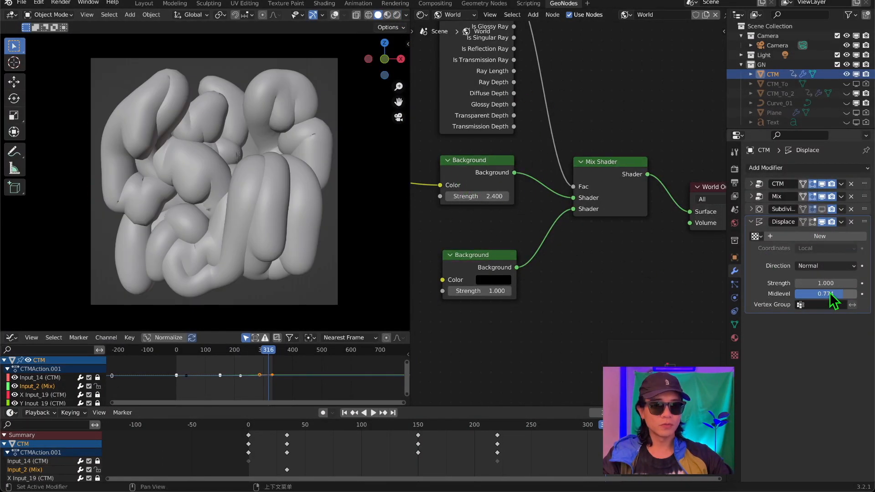
Give the Displace modifier a new Clouds texture with Color set to Color and Size 0.98.
left_click(734, 355)
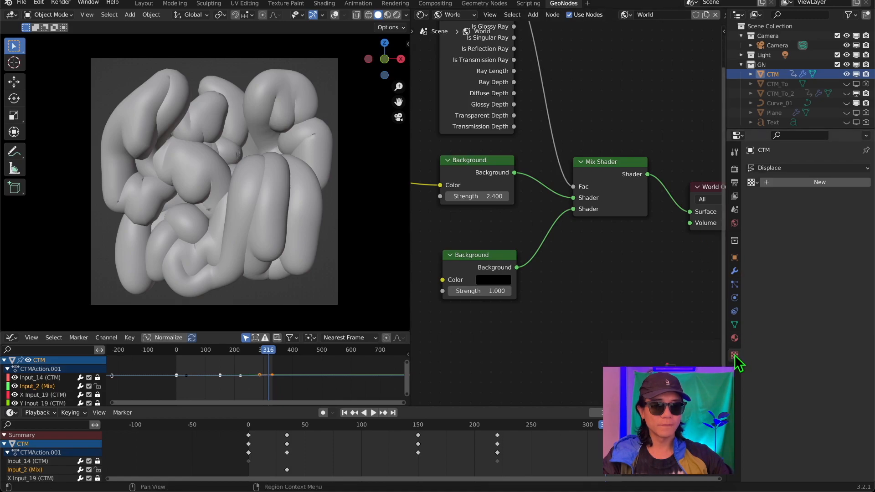
left_click(794, 183)
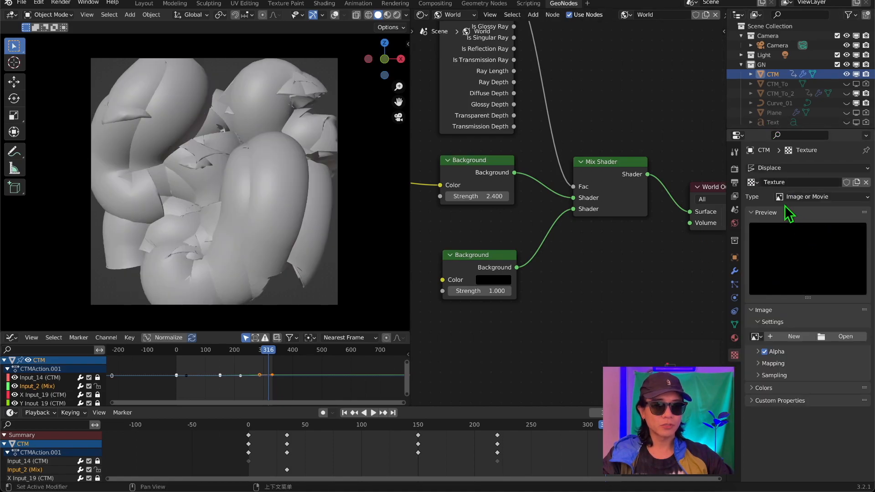
left_click(804, 196)
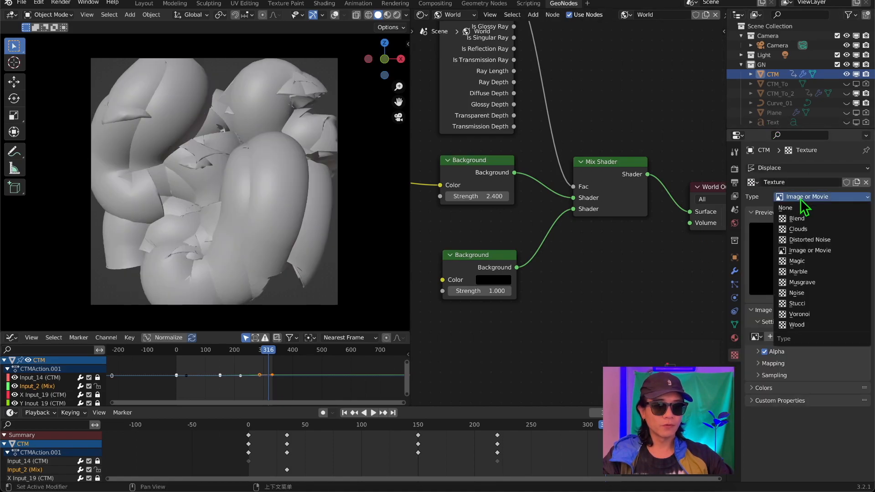
left_click(804, 238)
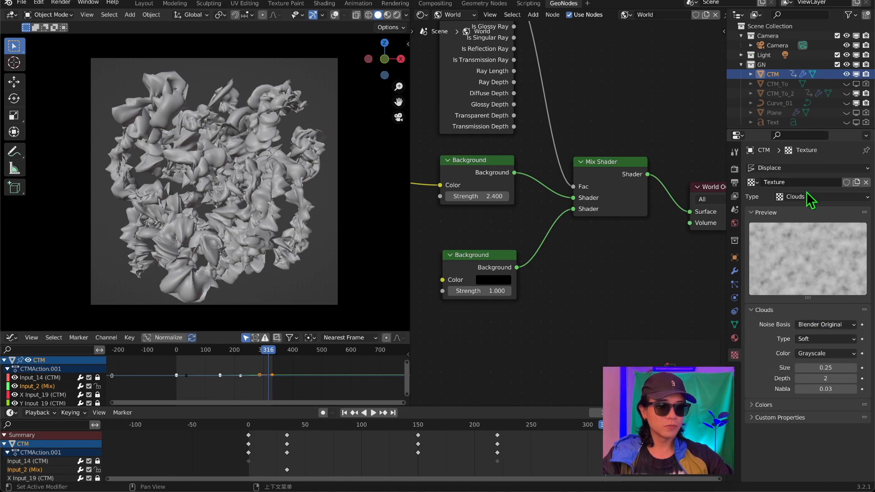
left_click(820, 356)
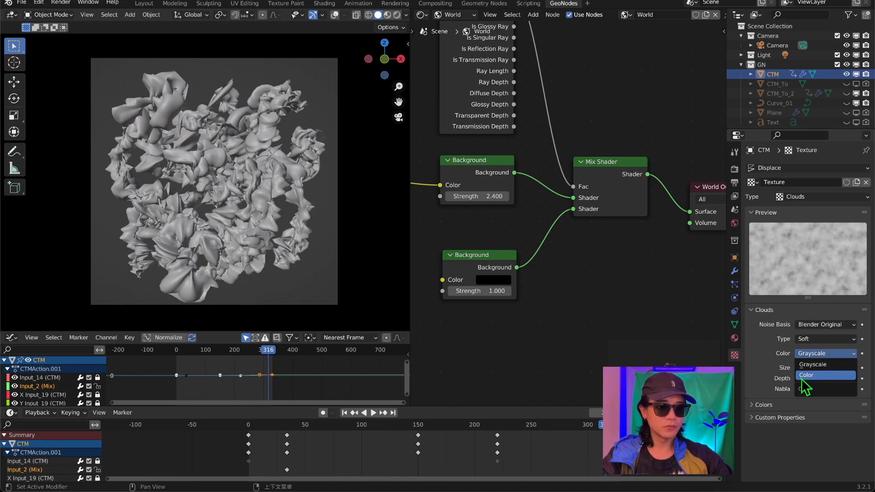
left_click(807, 376)
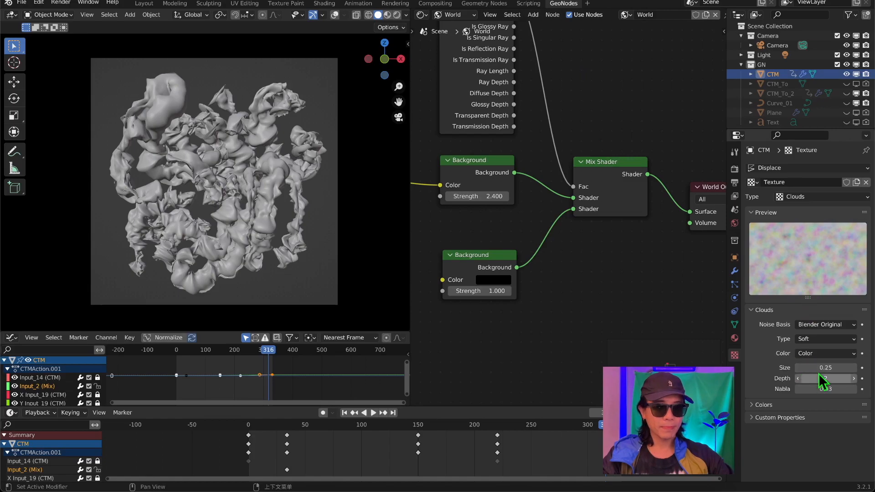
mouse_move(831, 367)
left_mouse_down()
mouse_move(867, 368)
mouse_move(838, 369)
mouse_move(826, 381)
left_mouse_up()
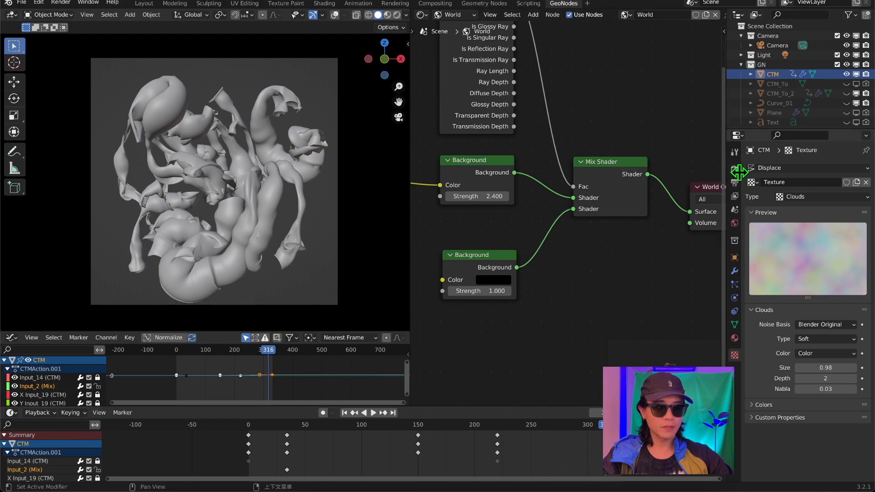
Adjust the Displace modifier's Strength, move the animation to frame 200, and set the Strength to 0 there.
left_click(734, 271)
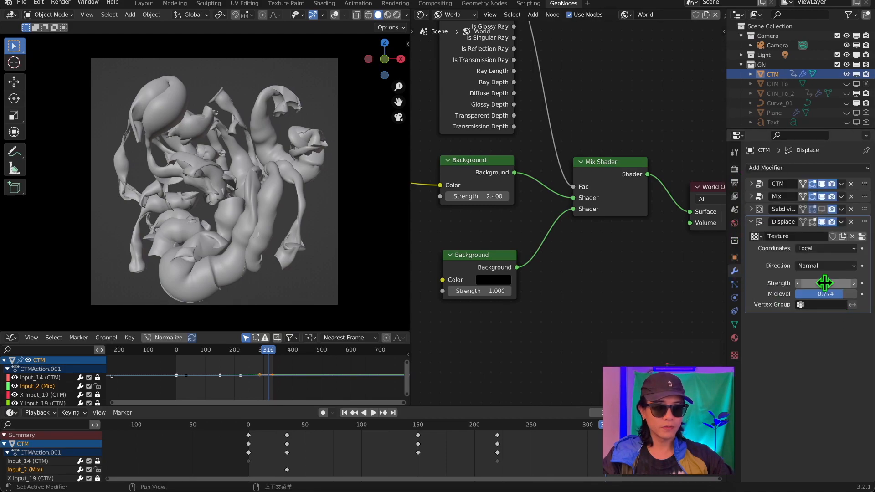
left_click_drag(826, 281, 817, 282)
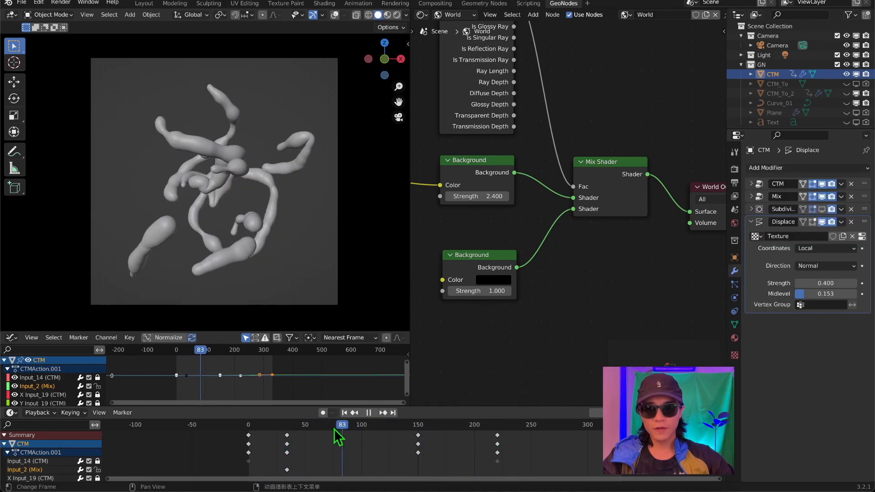
left_click_drag(335, 430, 474, 443)
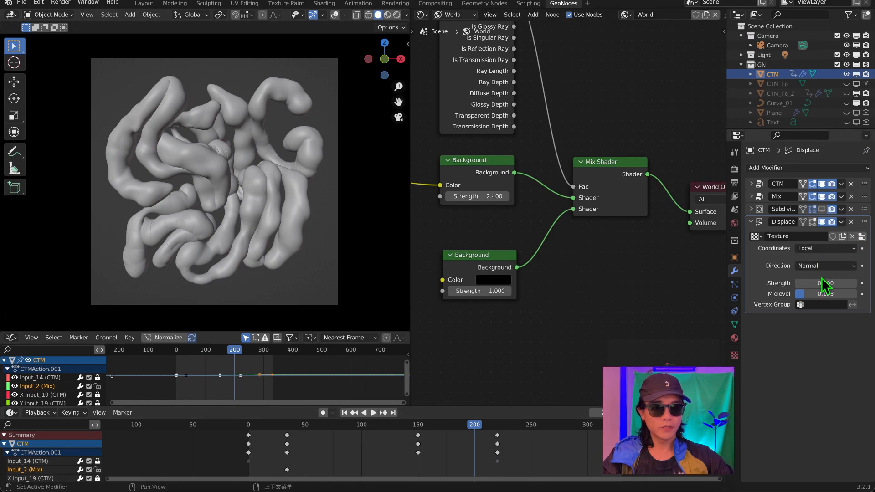
type("0")
key("Return")
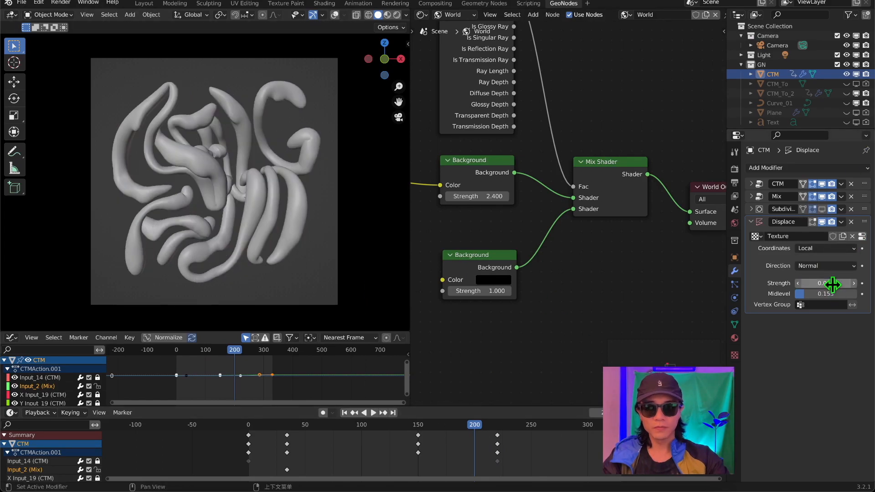
Keyframe the Displace modifier's Strength at 0 on frame 200 and at 0.4 on frame 0.
left_click(861, 283)
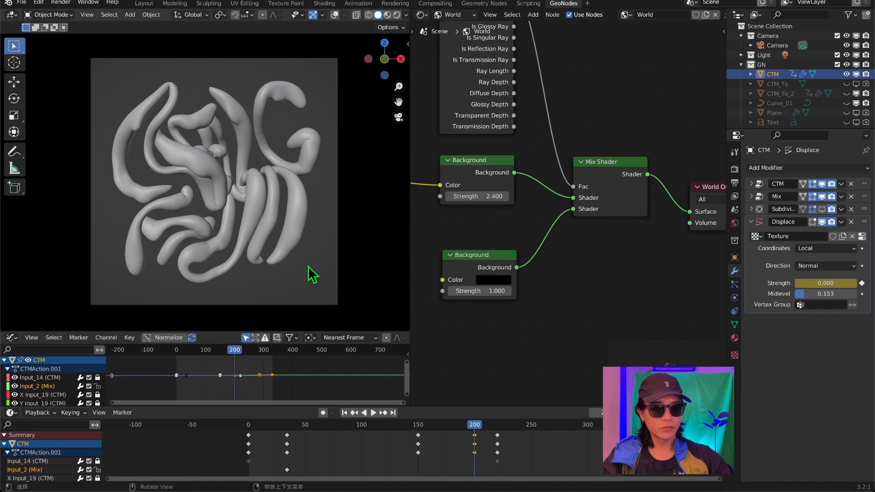
left_click_drag(475, 427, 230, 443)
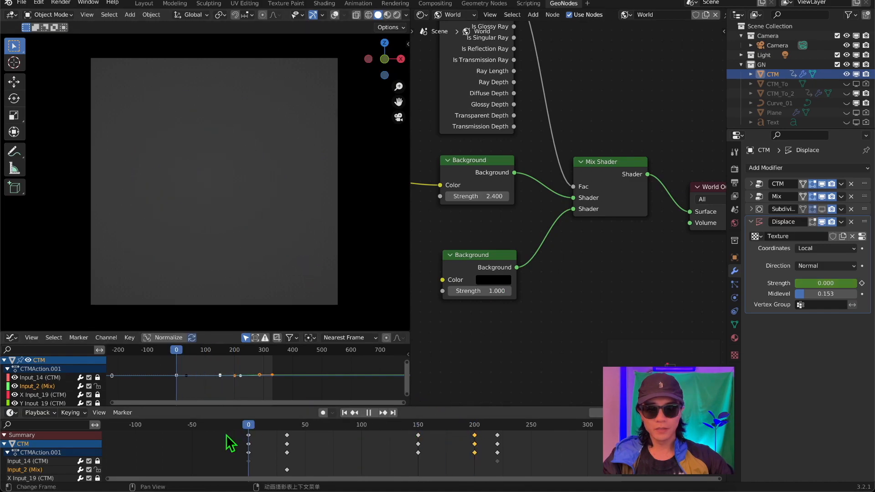
left_click(826, 283)
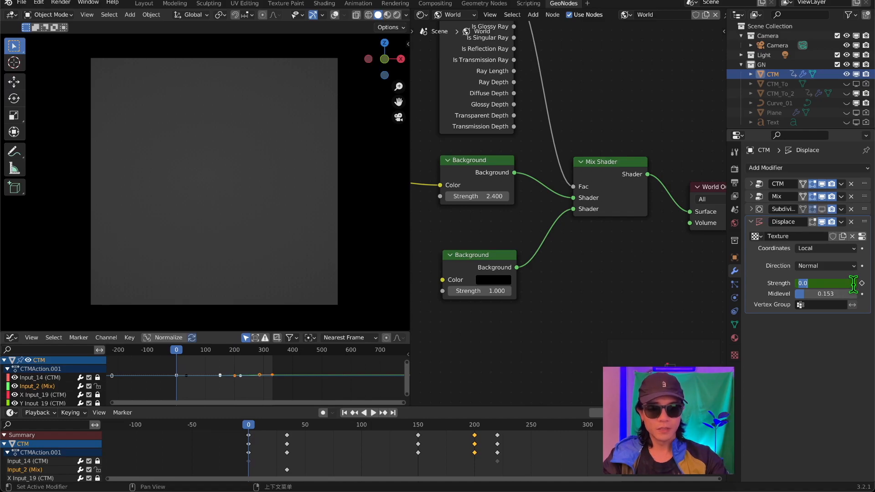
key("Return")
left_click(860, 284)
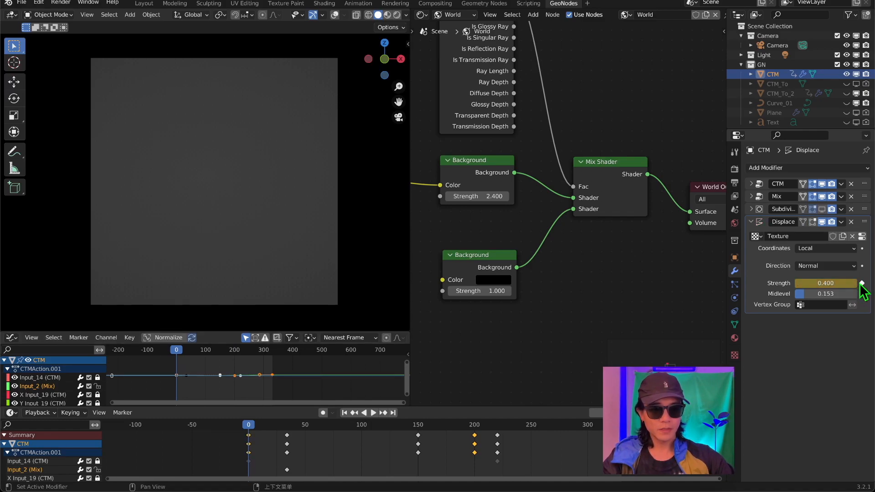
Play back the displacement animation and move the Displace Strength end keyframe to about frame 228.
key("space")
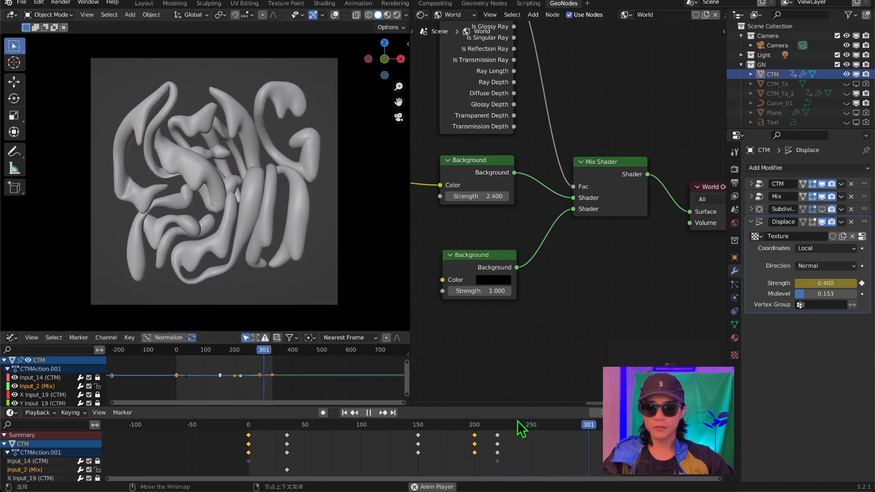
key("space")
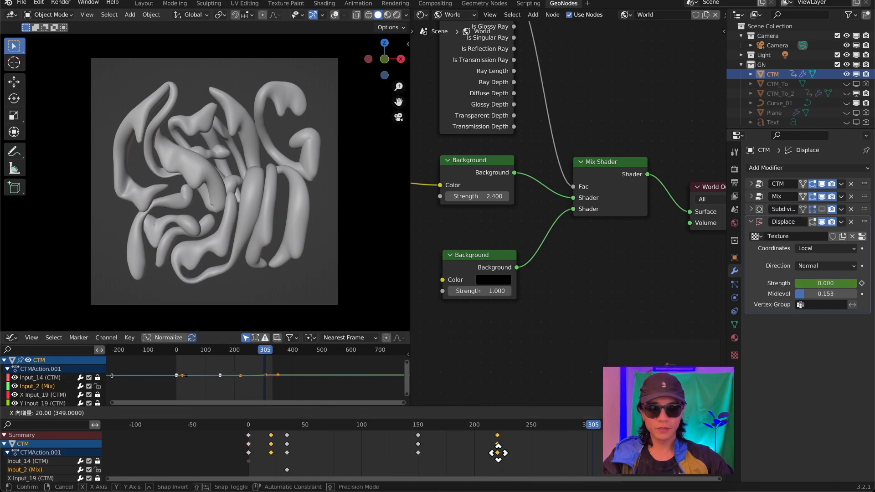
left_click(506, 459)
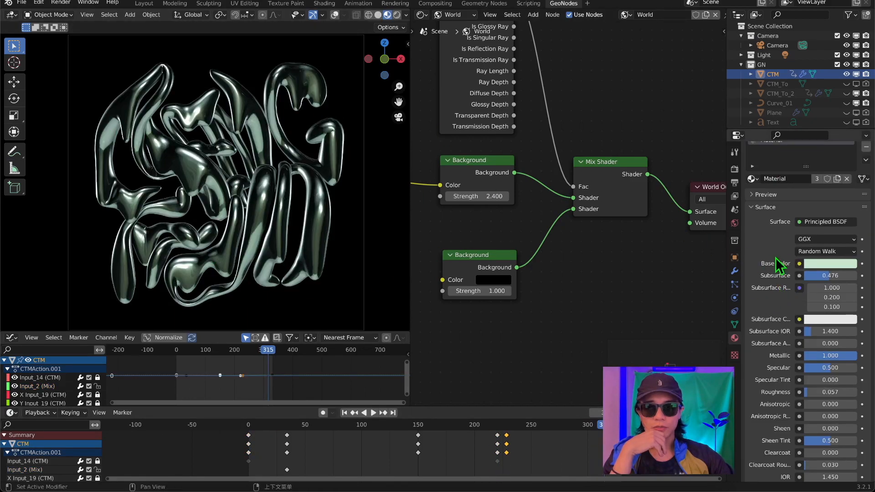
scroll(774, 267, "up", 3)
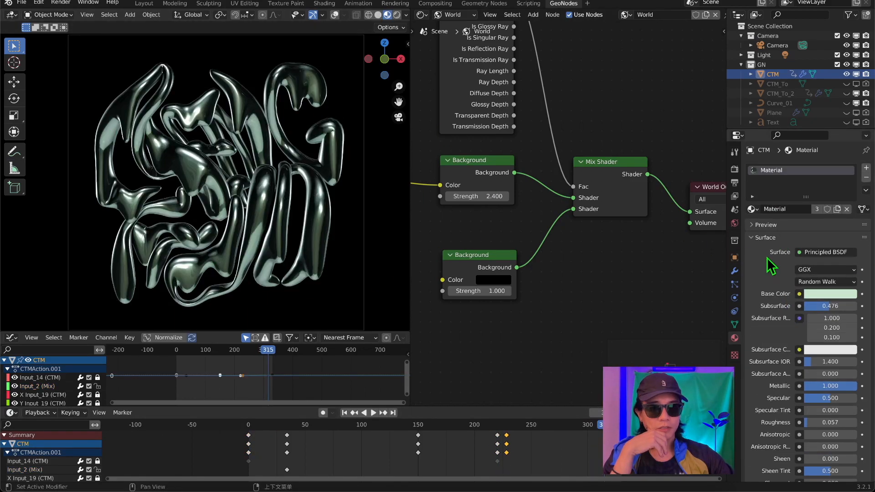
Switch the render engine to Eevee, enable Screen Space Reflections and expand its settings.
left_click(734, 153)
left_click(734, 169)
left_click(824, 169)
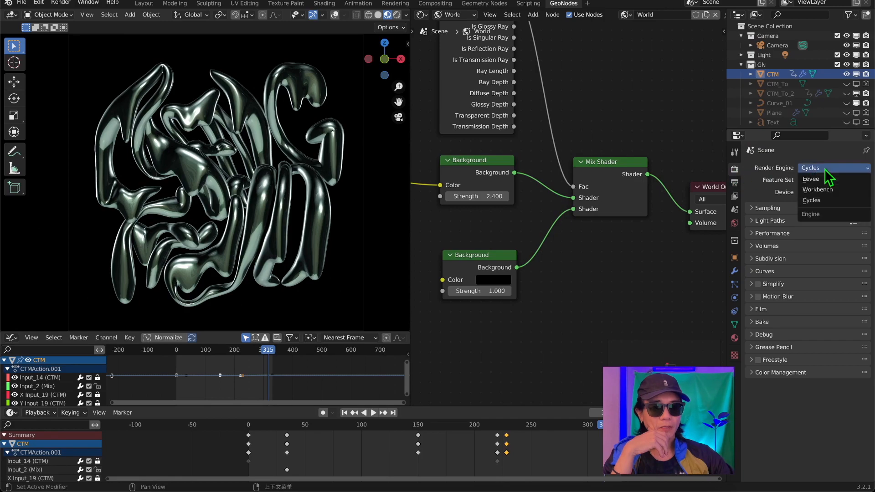
left_click(827, 179)
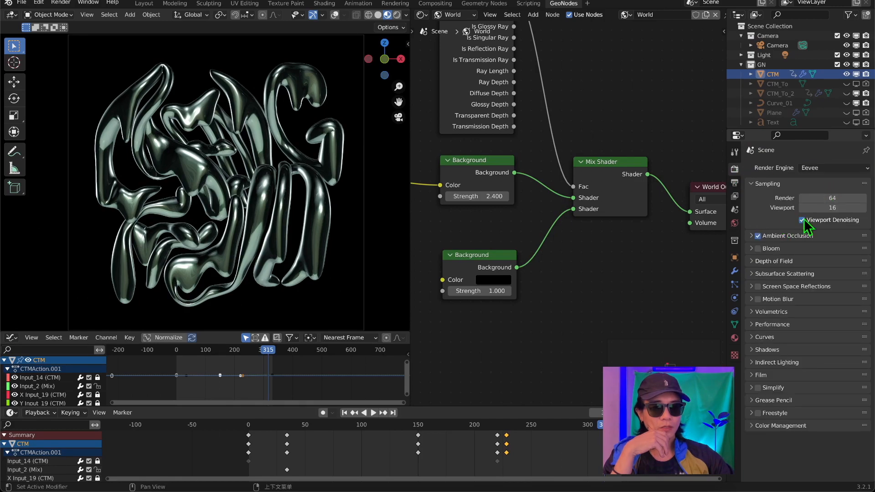
left_click(758, 286)
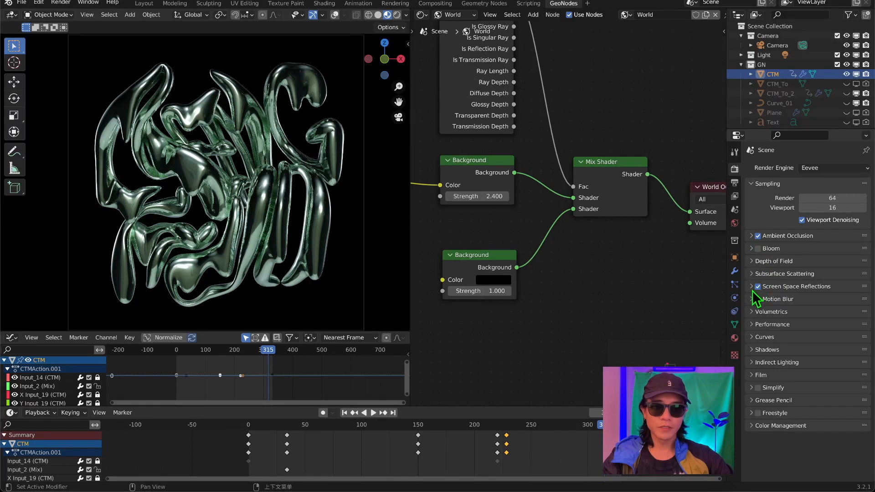
left_click(751, 286)
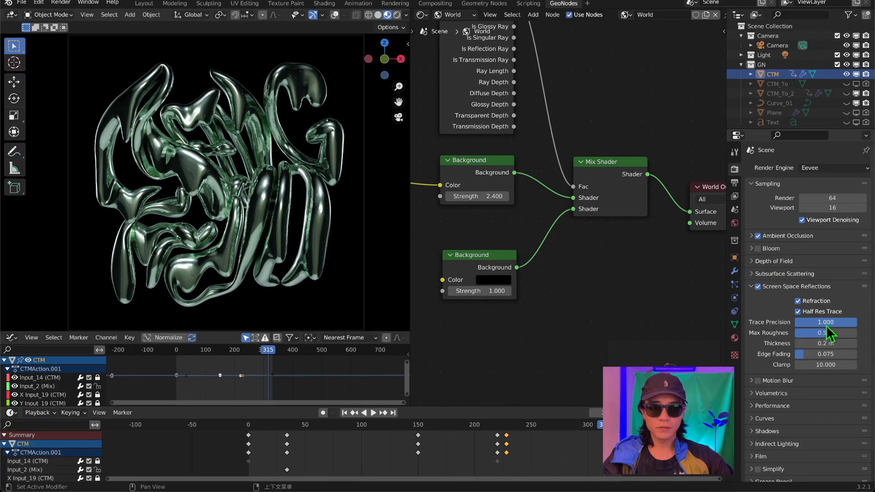
Set the Eevee viewport samples to 128 and enable Bloom.
left_click(828, 209)
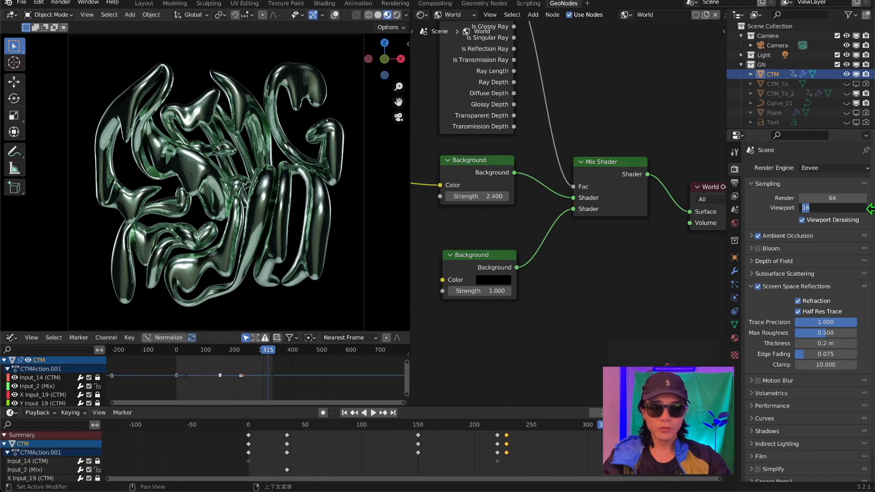
type("64*2")
key("Return")
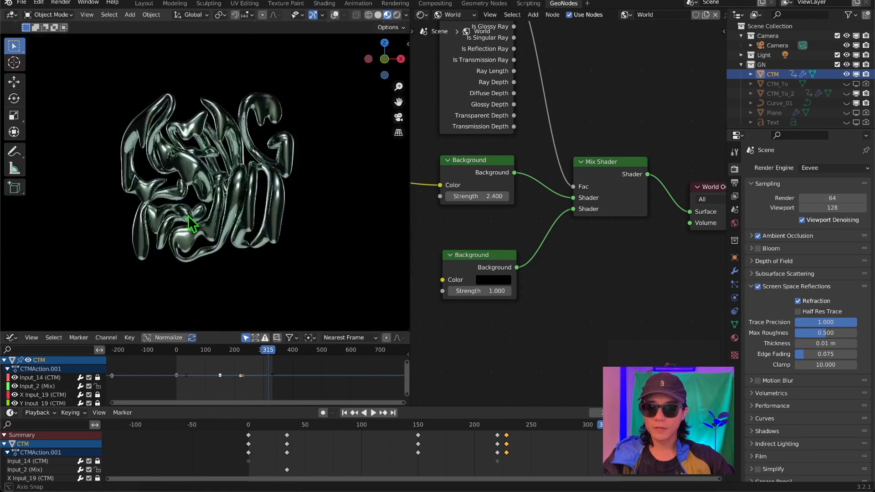
middle_click_drag(187, 215, 128, 212)
middle_click_drag(185, 194, 256, 213)
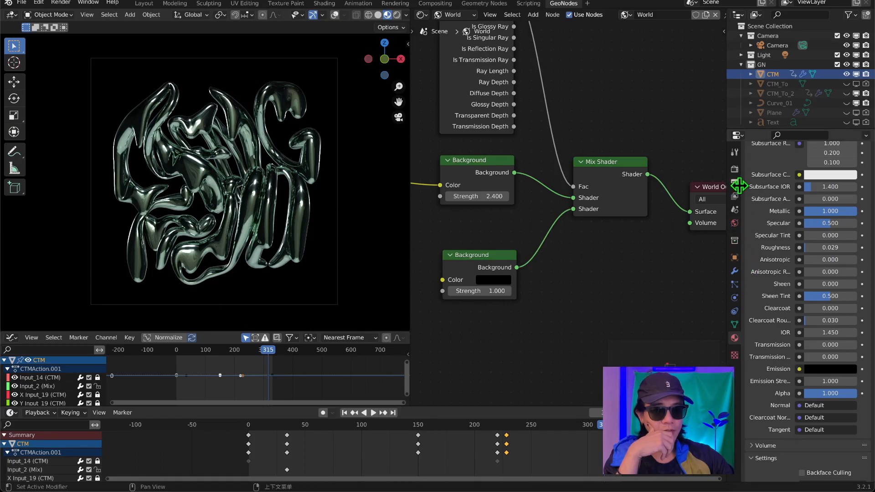
left_click(735, 169)
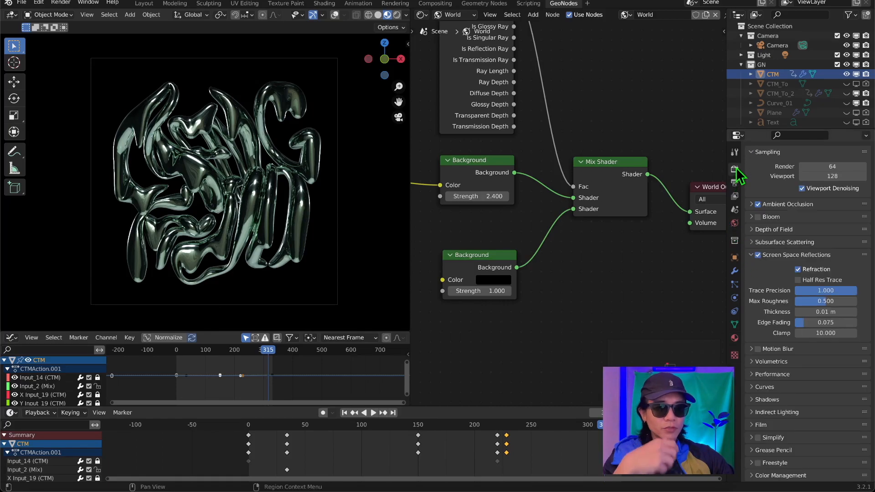
left_click(757, 217)
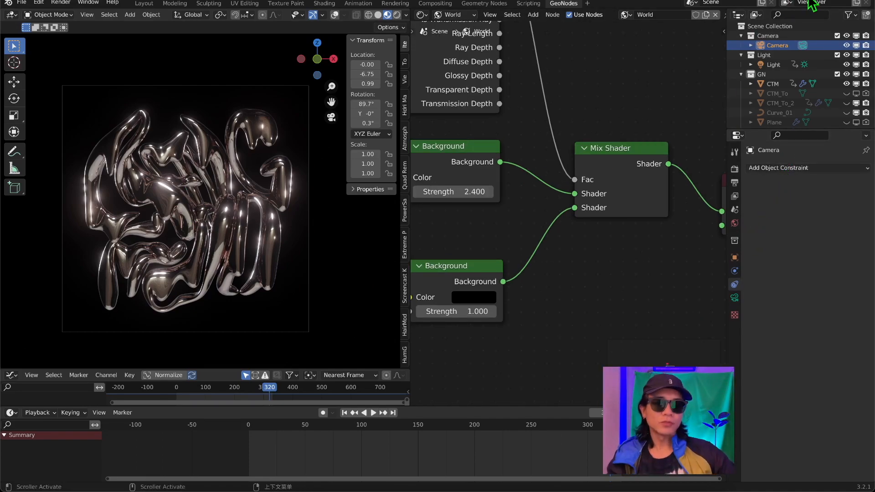
Add a Track To constraint to the camera with CTM as its target.
left_click(801, 168)
left_click(770, 239)
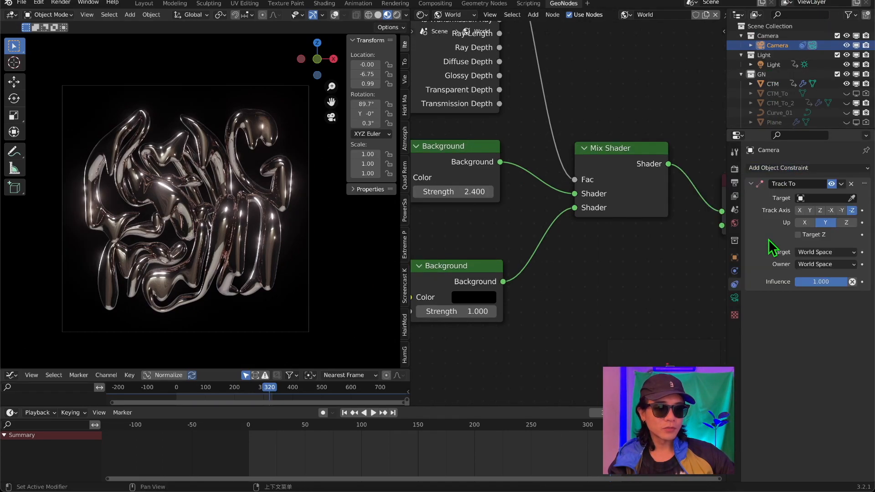
left_click(851, 198)
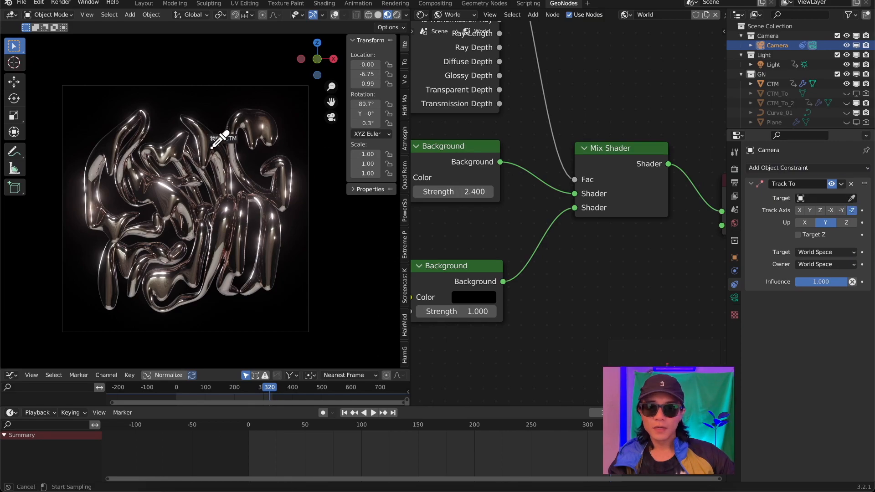
left_click(213, 147)
Add a sphere empty at the world origin and rename it LookAt.
middle_click_drag(211, 156, 350, 229)
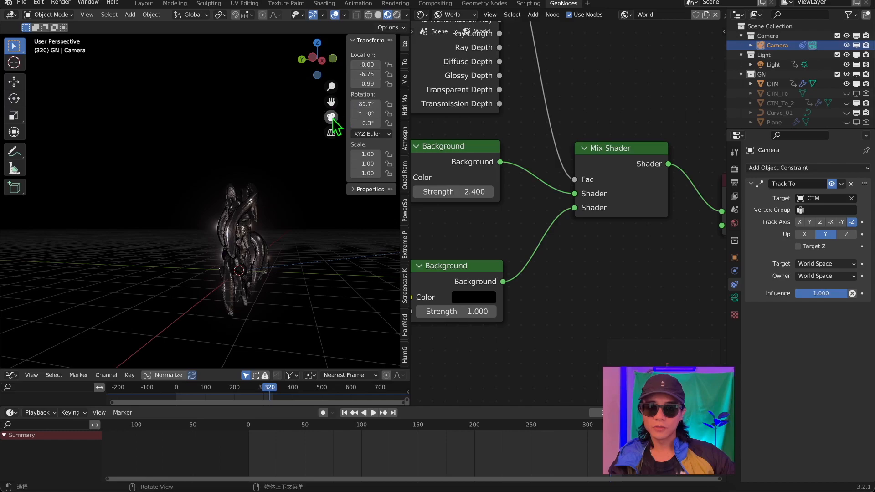
middle_click_drag(204, 127, 171, 157)
key("shift+a")
mouse_move(171, 157)
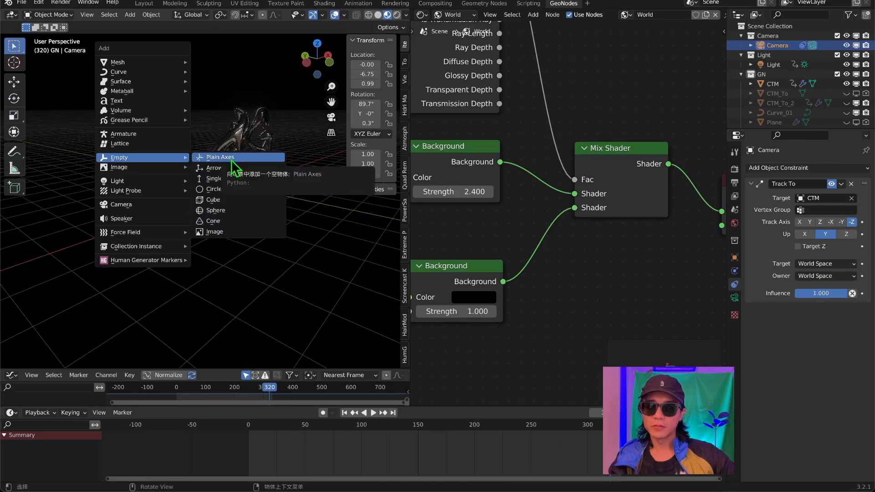
left_click(226, 217)
scroll(270, 211, "up", 4)
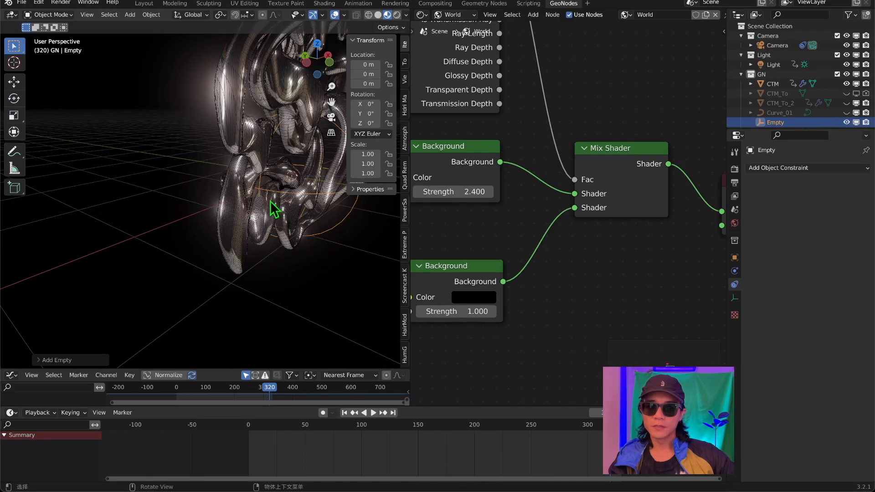
middle_click_drag(279, 211, 170, 258, "shift")
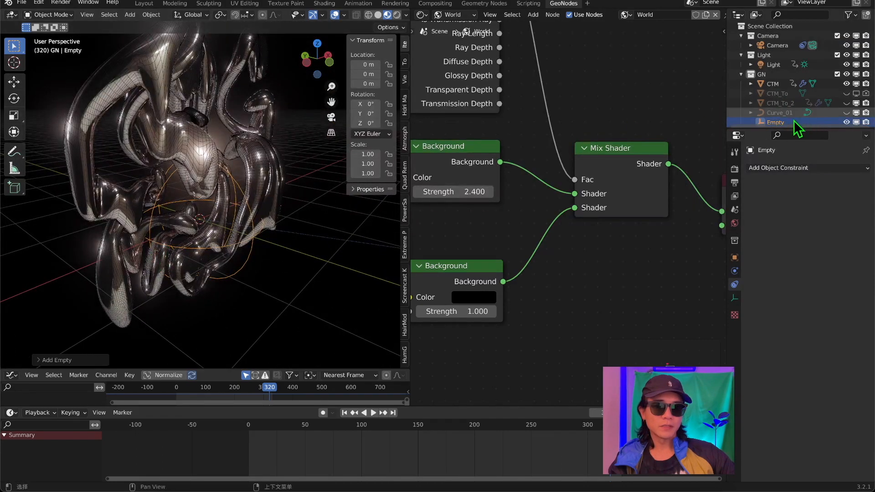
scroll(790, 122, "down", 2)
double_click(789, 100)
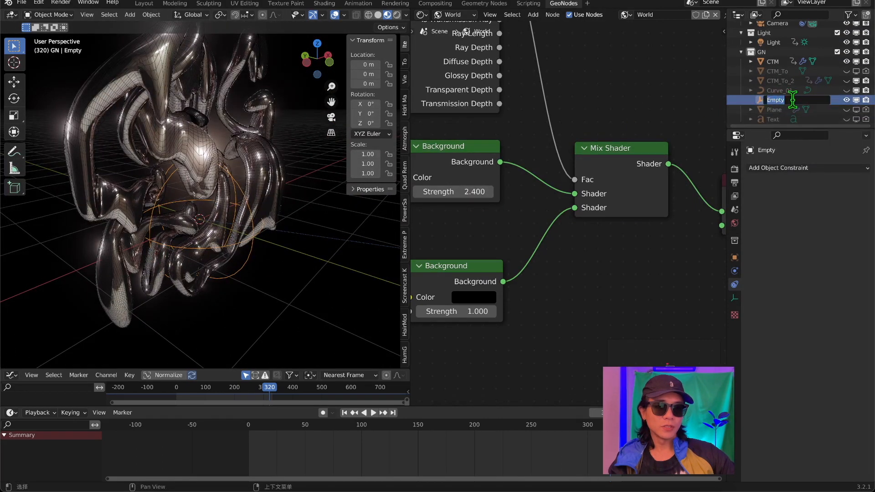
type("LookAt")
key("Return")
In the camera view, raise the LookAt empty along Z to about 1.44 m.
key("KP_0")
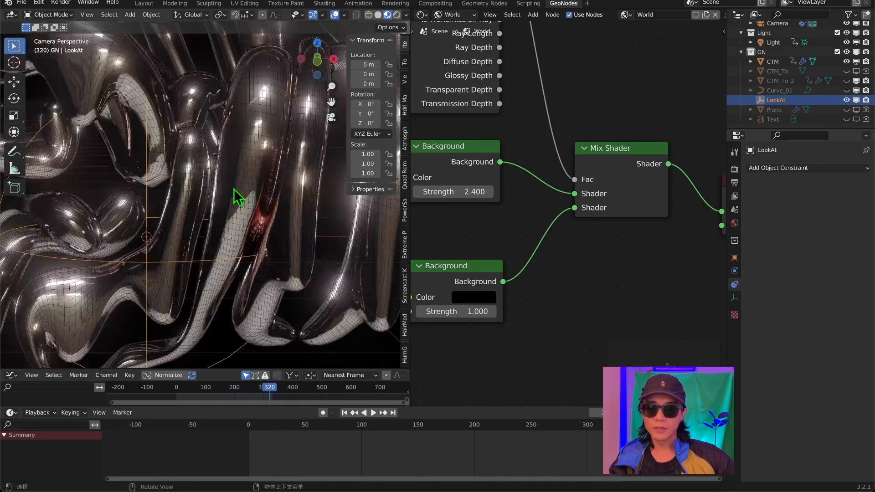
left_click(14, 83)
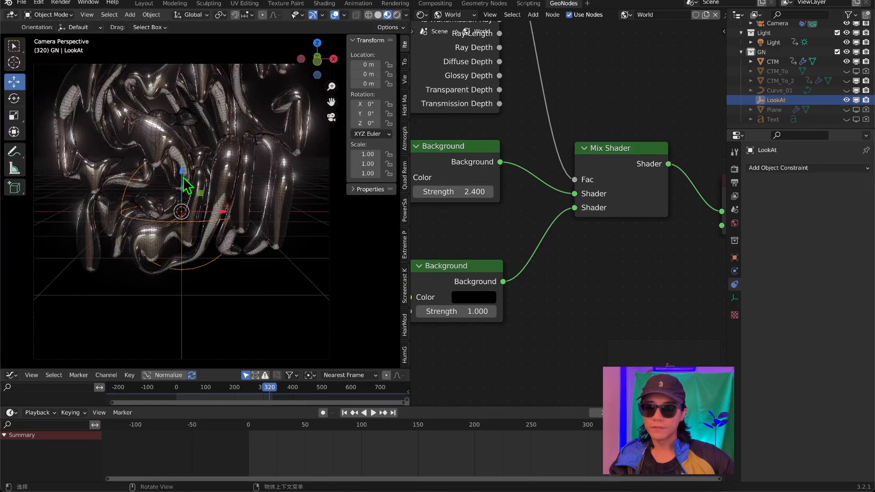
left_click_drag(183, 180, 184, 91)
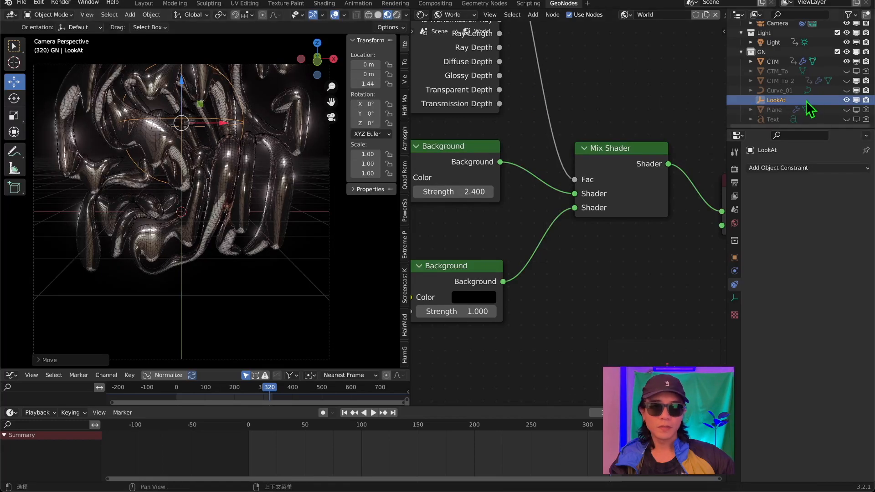
Replace the target of the camera's Track To constraint with LookAt, and select the LookAt empty.
left_click(778, 23)
left_click(851, 198)
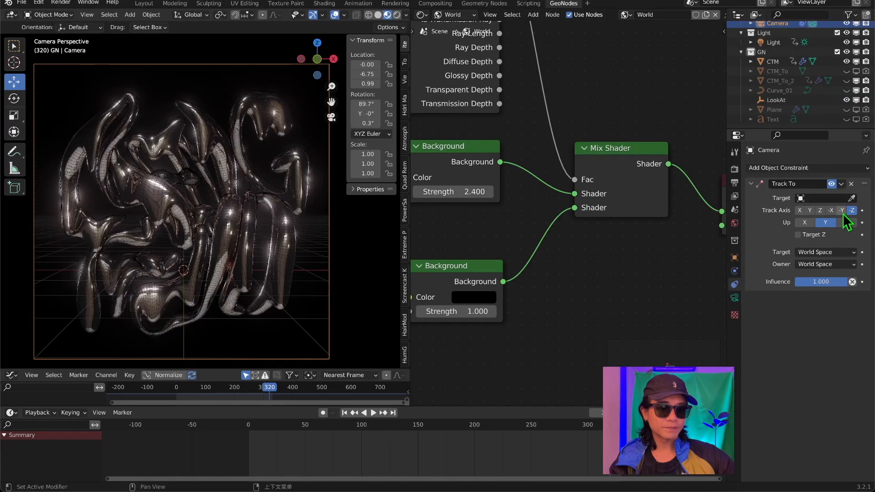
left_click(850, 199)
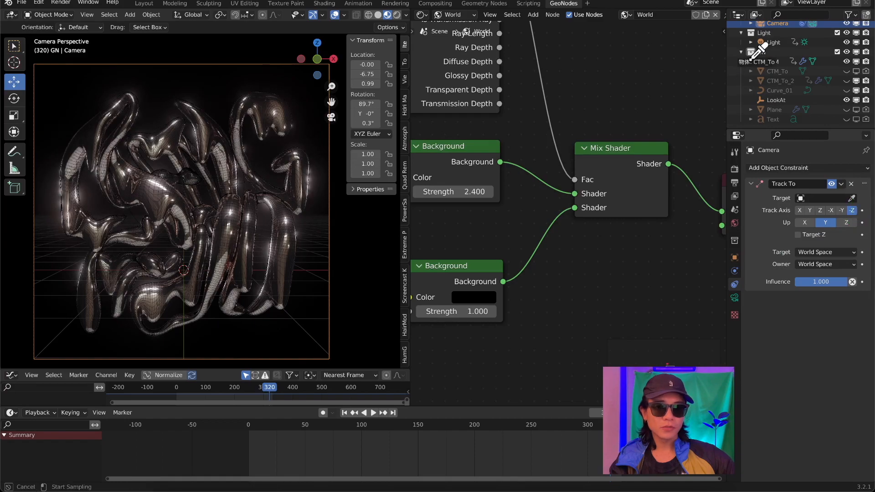
left_click(775, 101)
scroll(260, 182, "down", 3)
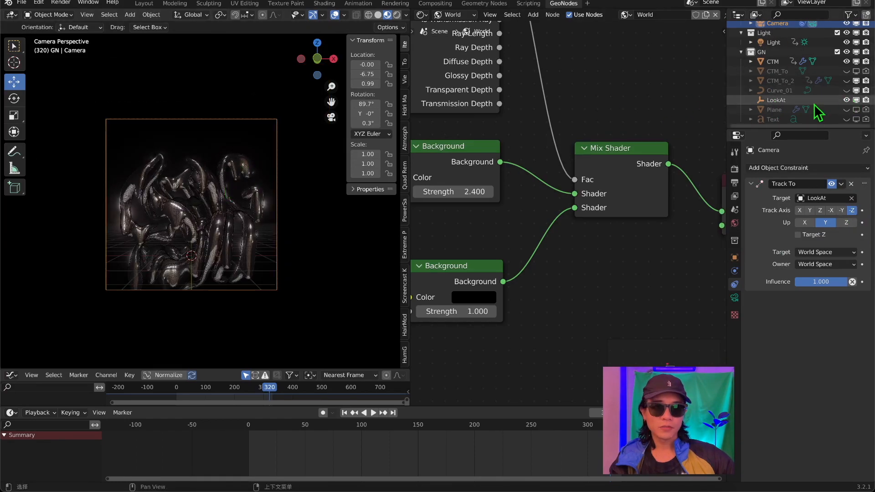
left_click(780, 100)
scroll(214, 200, "up", 3)
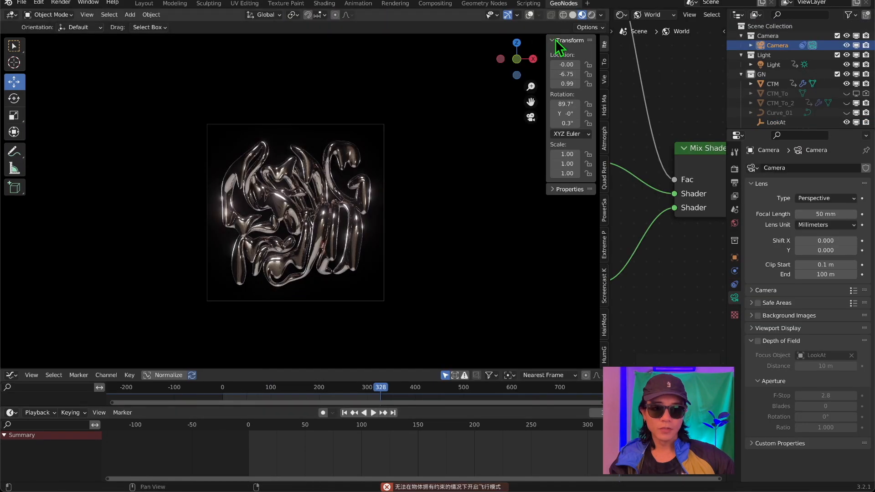
Insert keyframes for the camera's location and rotation at frame 330.
left_click_drag(564, 62, 561, 62)
right_click(564, 64)
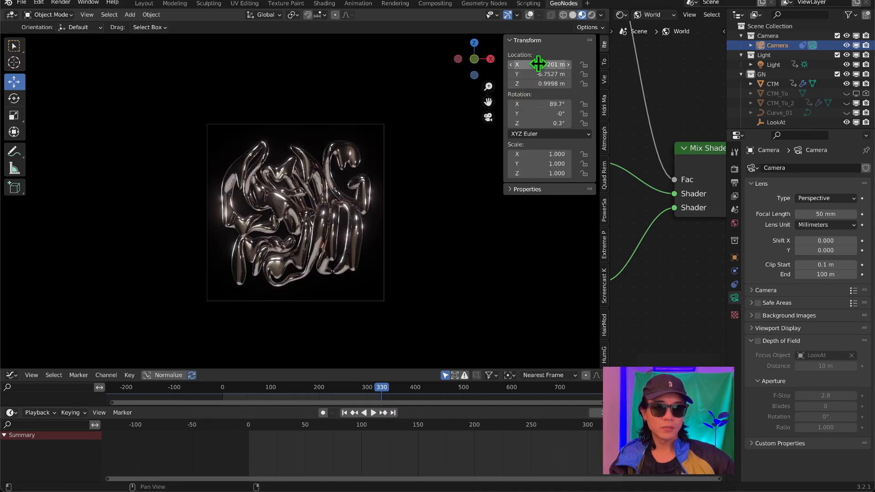
right_click(537, 64)
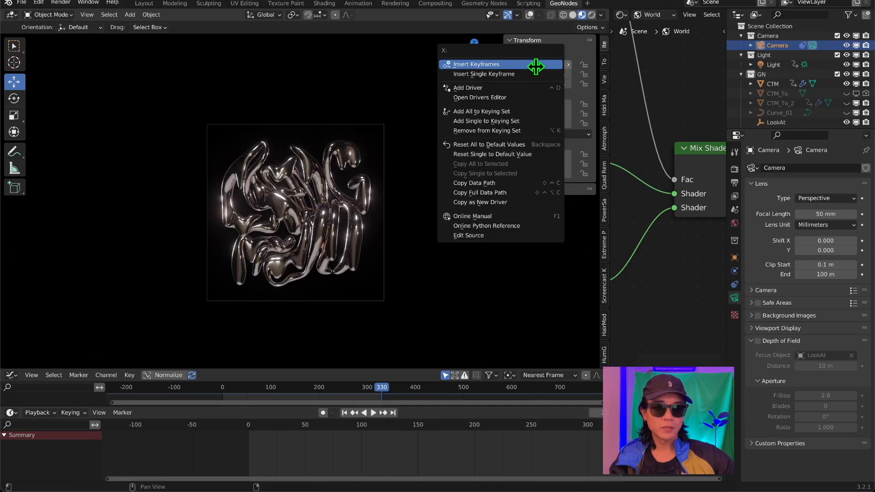
left_click(537, 63)
right_click(559, 108)
left_click(559, 106)
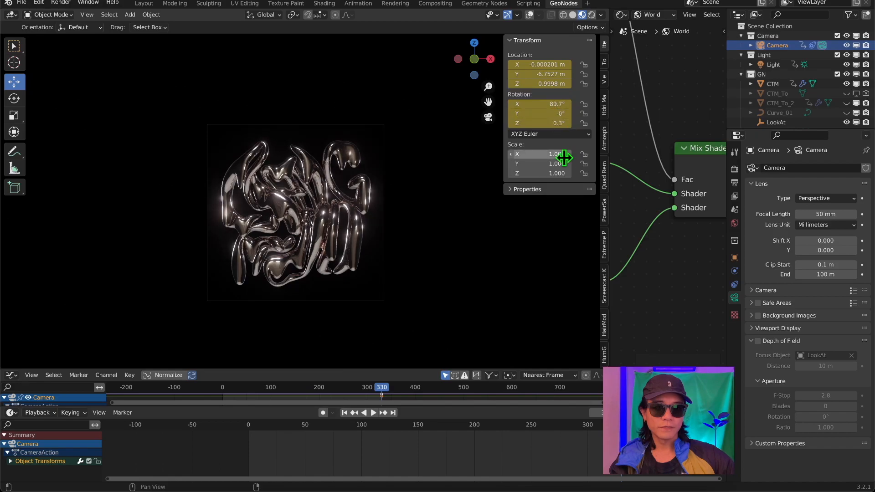
At frame 0, show CTM_To_2 in the viewport and keyframe the camera's location at X -4.4202 m, Y -5.1927 m.
key("space")
left_click_drag(595, 431, 249, 436)
key("space")
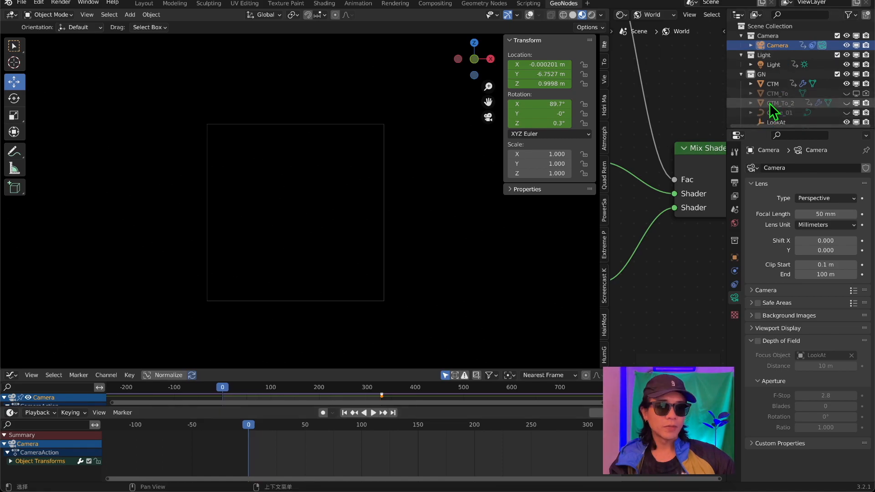
left_click(846, 103)
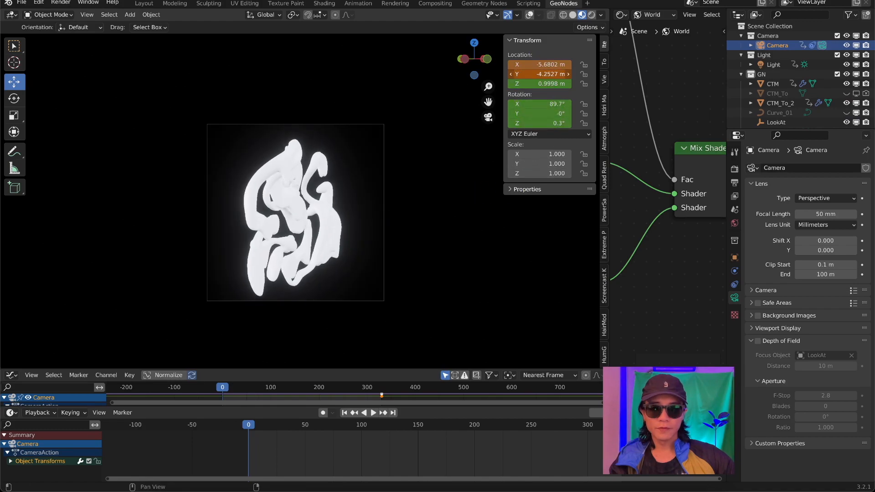
right_click(555, 64)
left_click(555, 66)
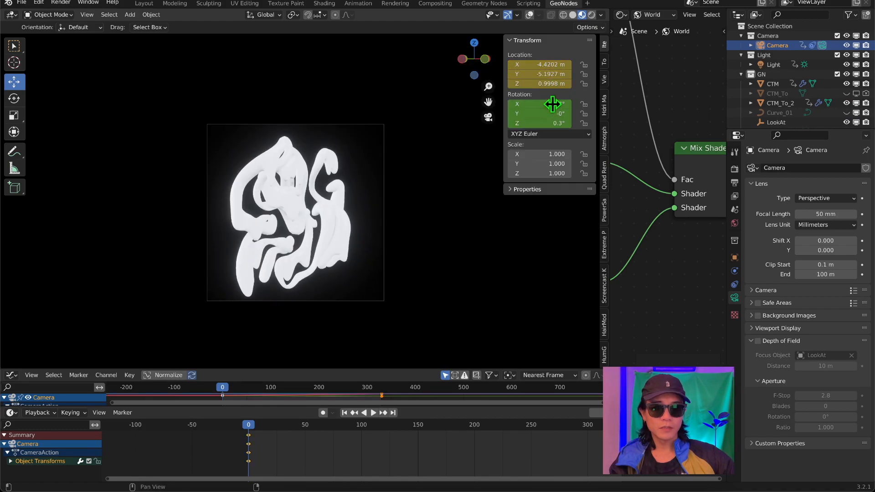
Keyframe the camera's rotation at frame 0, and hide CTM_To_2 in the viewport.
right_click(550, 107)
left_click(548, 107)
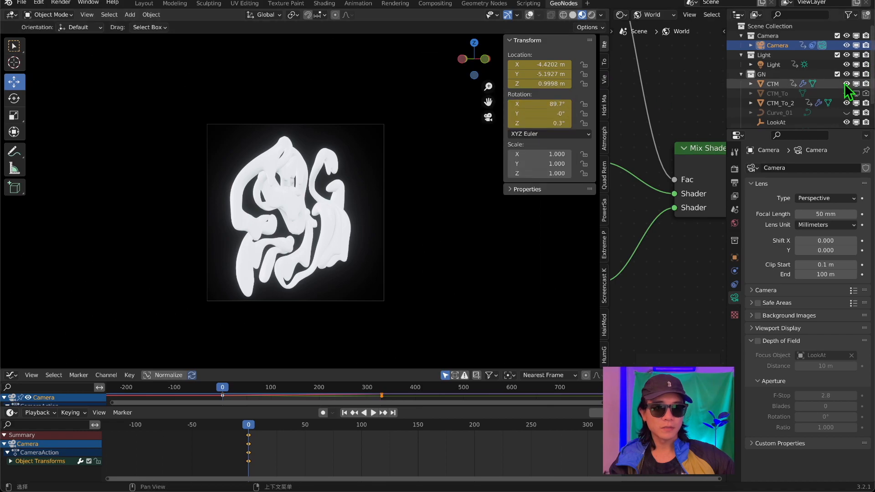
left_click(846, 103)
Play the animation through the camera to review the morphing lettering and the camera move.
key("space")
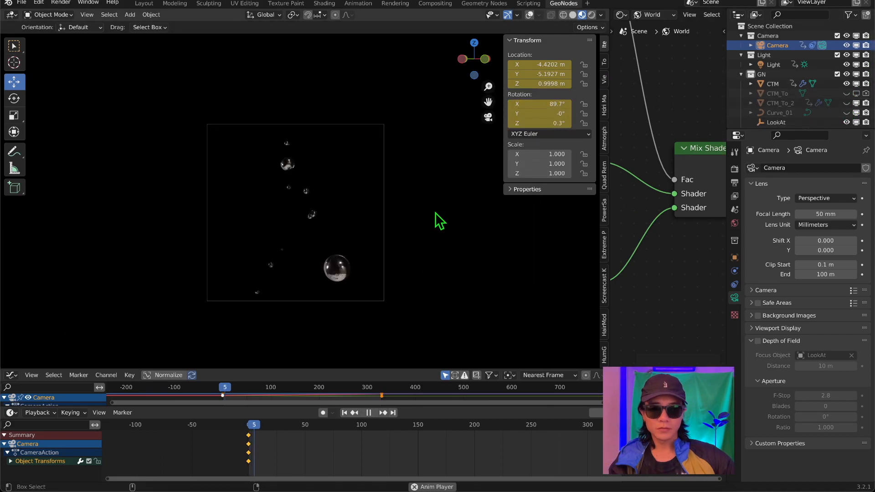
scroll(316, 225, "up", 2)
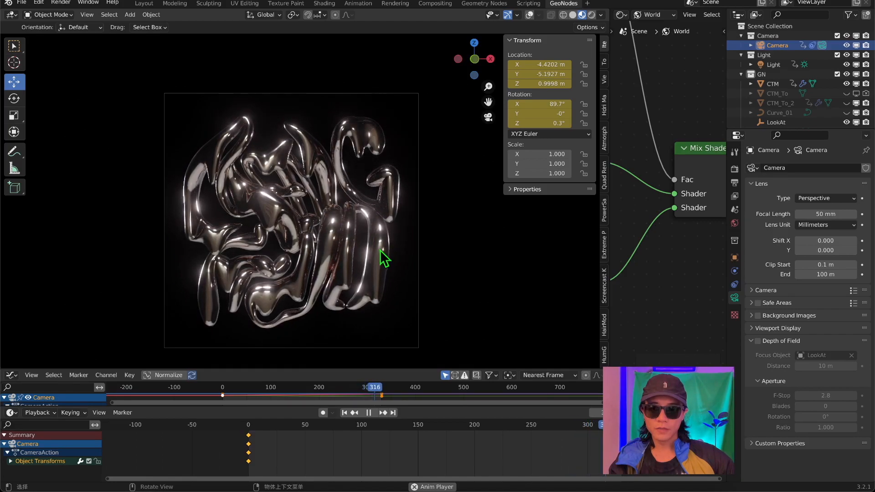
key("space")
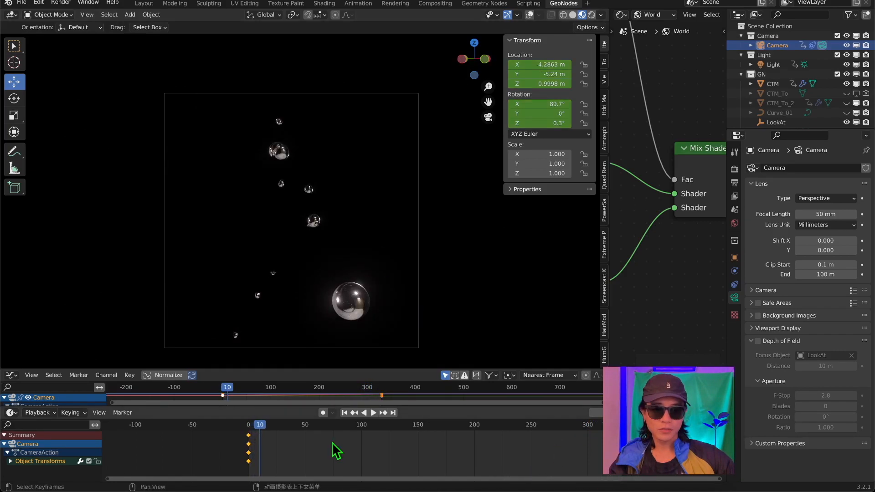
Adjust the interpolation of the camera's frame 0 keyframes, scale their handles along the time axis, and play the result.
left_click_drag(511, 368, 502, 173)
scroll(204, 299, "up", 4)
left_click_drag(140, 249, 199, 328)
key("t")
left_click(407, 274)
key("s")
key("x")
left_click(222, 337)
key("space")
Lengthen the handles of the camera's frame 330 keyframes along the time axis to ease the end of the move.
left_click_drag(342, 172, 364, 310)
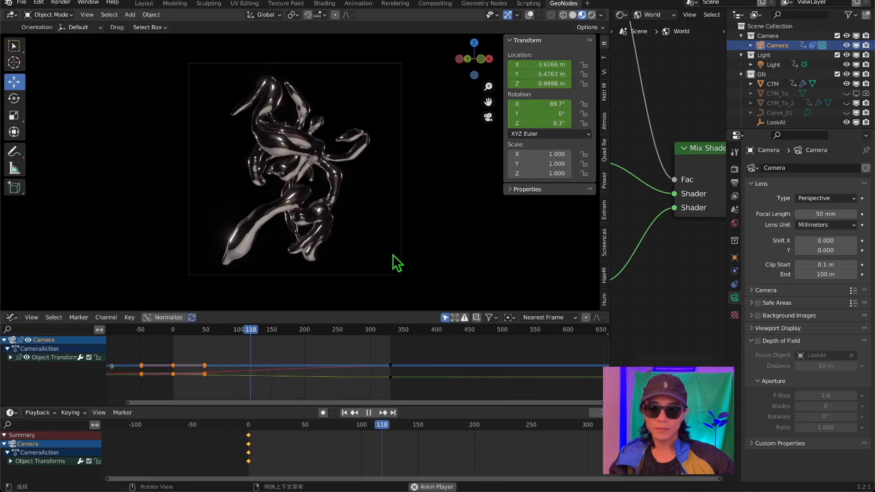
key("s")
key("x")
left_click_drag(373, 347, 450, 430)
left_click(191, 341)
key("space")
left_click_drag(439, 310, 439, 342)
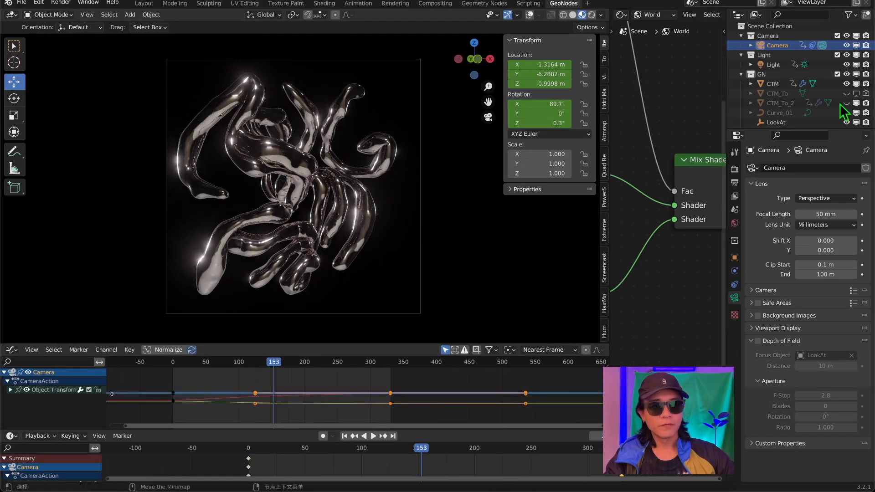
Show the modifier stack of CTM, and examine the chrome lettering up close at frame 328.
left_click_drag(795, 128, 797, 227)
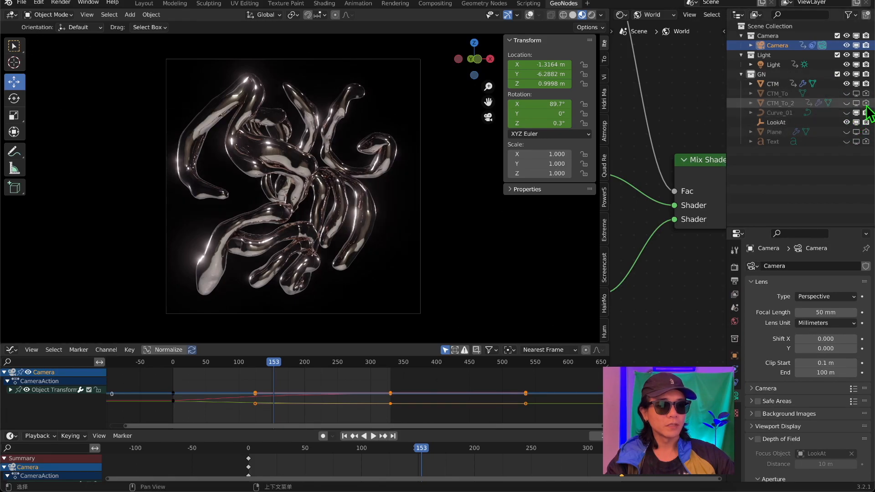
left_click(802, 84)
left_click(406, 218)
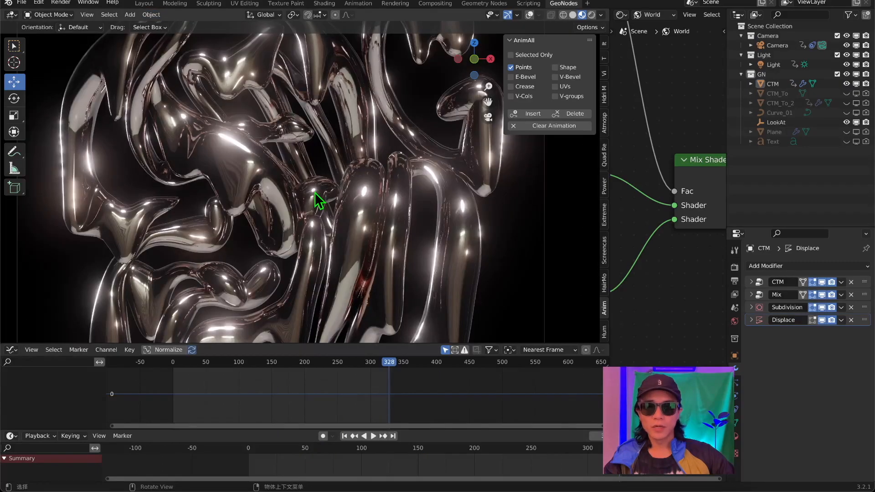
key("Left")
key("Left")
key("Left")
key("Left")
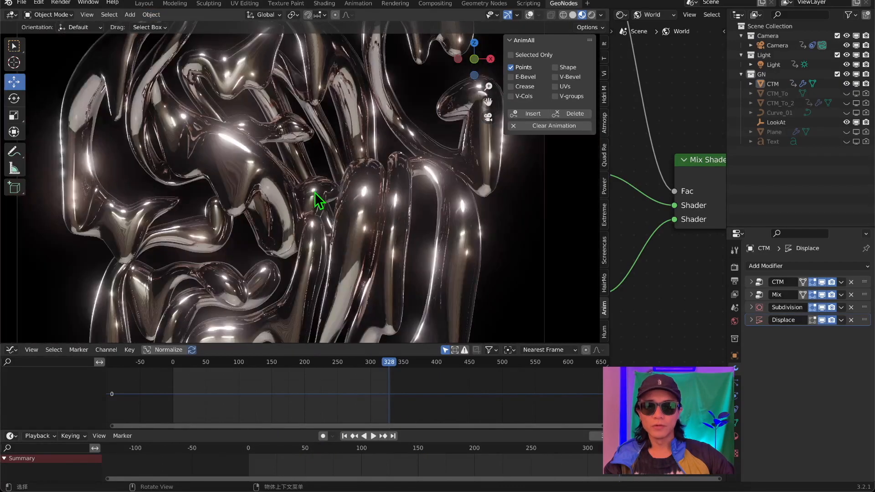
scroll(314, 192, "down", 6)
scroll(315, 192, "up", 2)
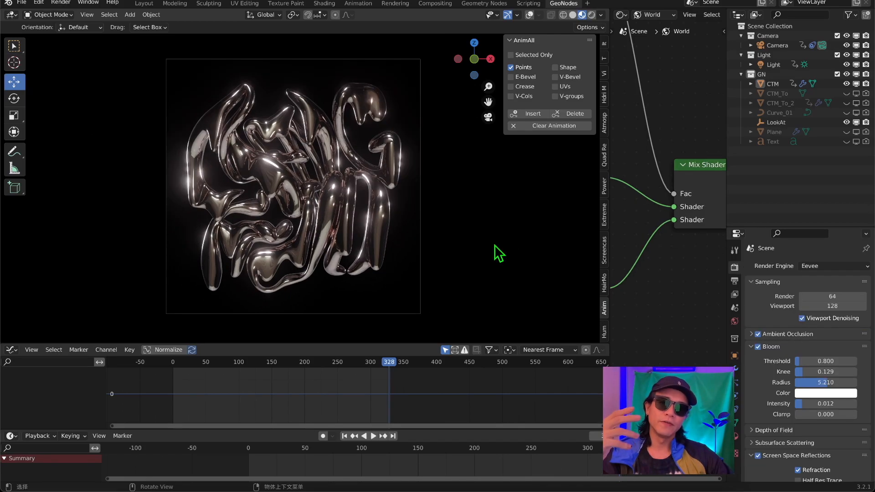
Try 12 viewport samples in the Eevee sampling settings, and inspect the chrome surface up close.
left_click(84, 15)
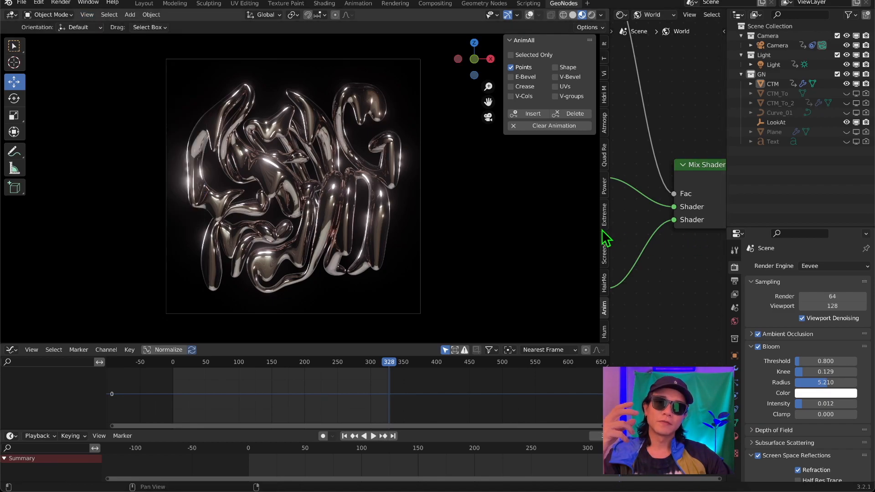
left_click_drag(774, 226, 790, 111)
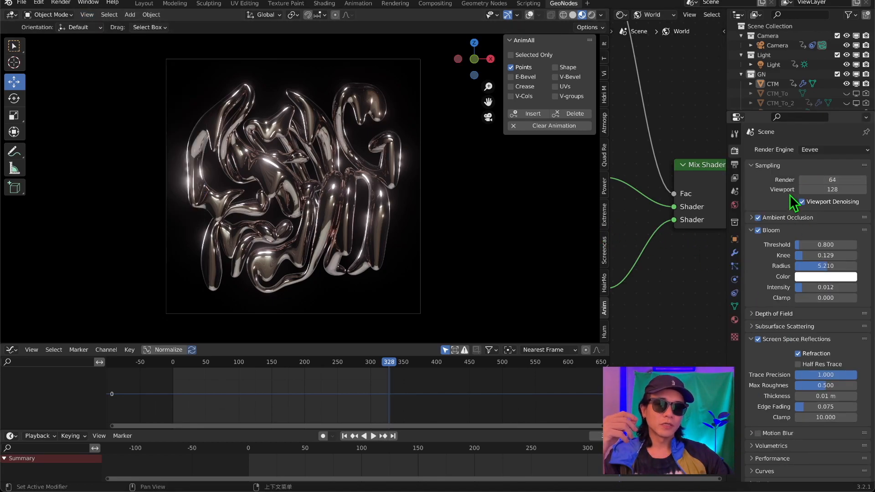
left_click(820, 189)
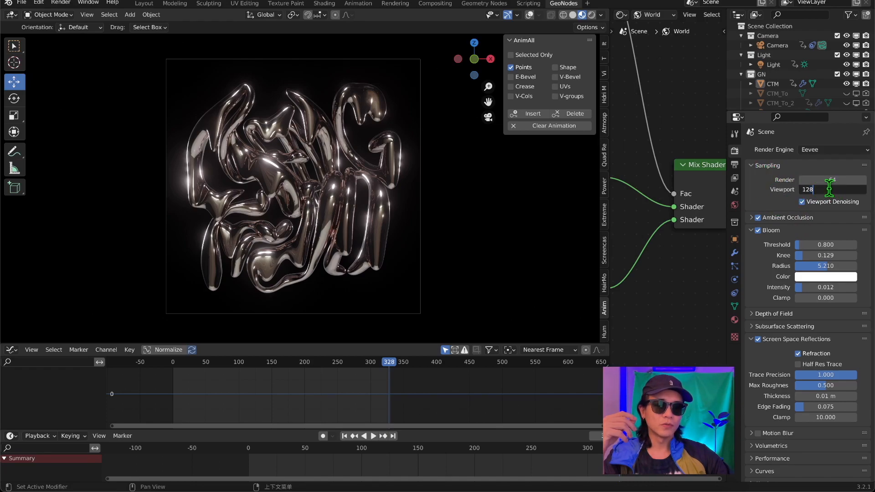
left_click(870, 193)
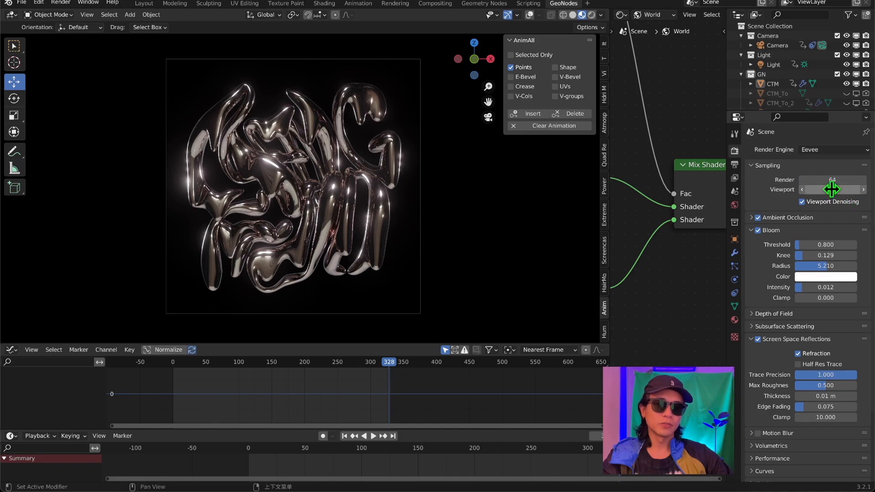
scroll(291, 199, "up", 6)
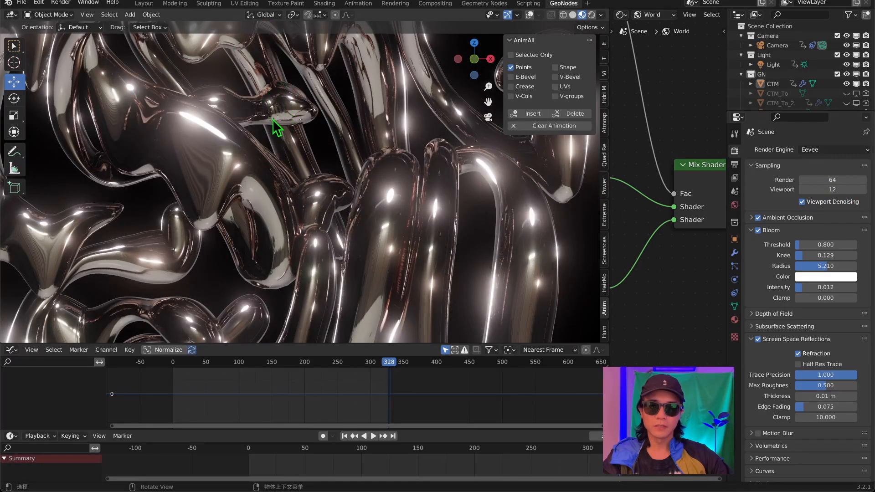
scroll(274, 120, "up", 3)
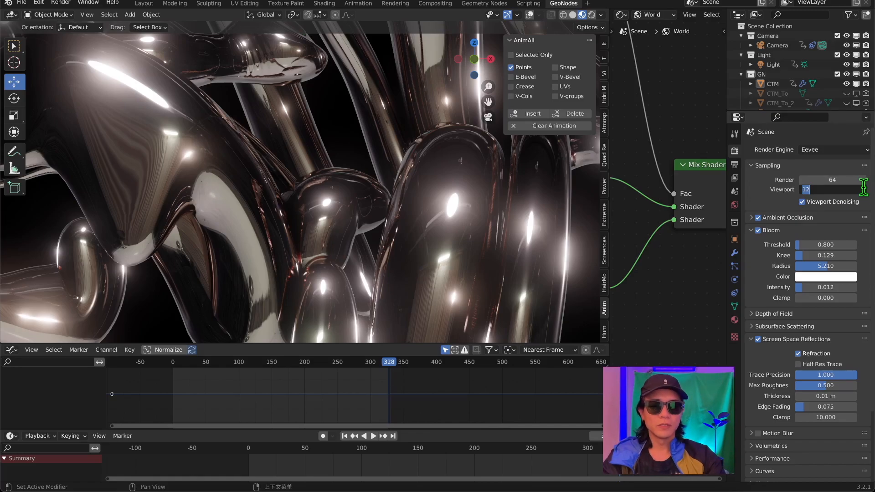
Set the Eevee viewport samples to 64.
type("64")
key("Return")
scroll(466, 245, "down", 4)
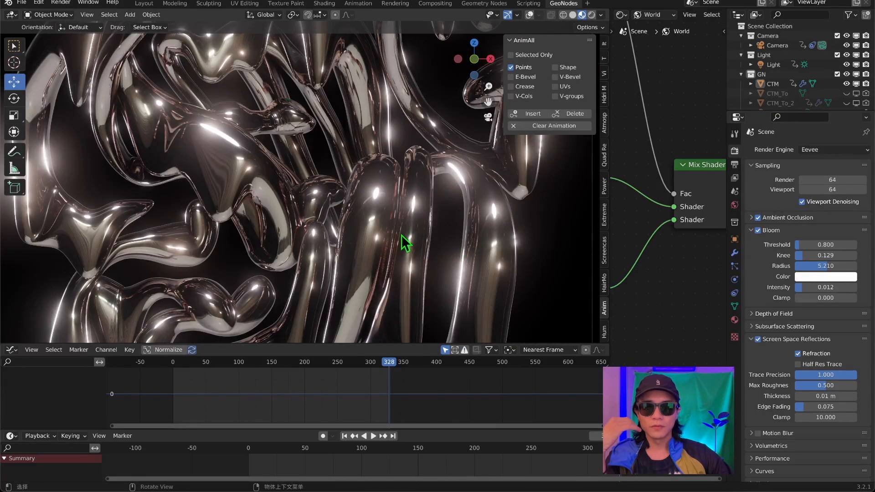
scroll(405, 243, "down", 3)
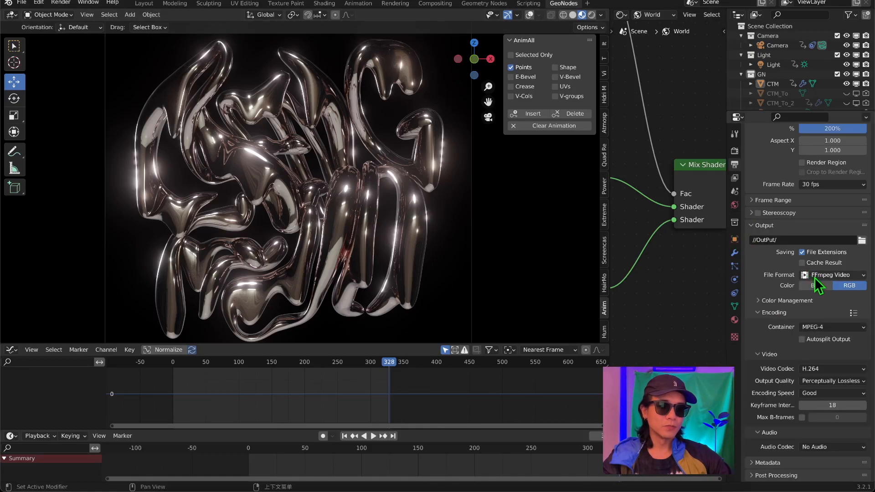
Use FFmpeg Video as the output file format, and start a viewport render of the animation from the camera view.
left_click(830, 275)
left_click(834, 323)
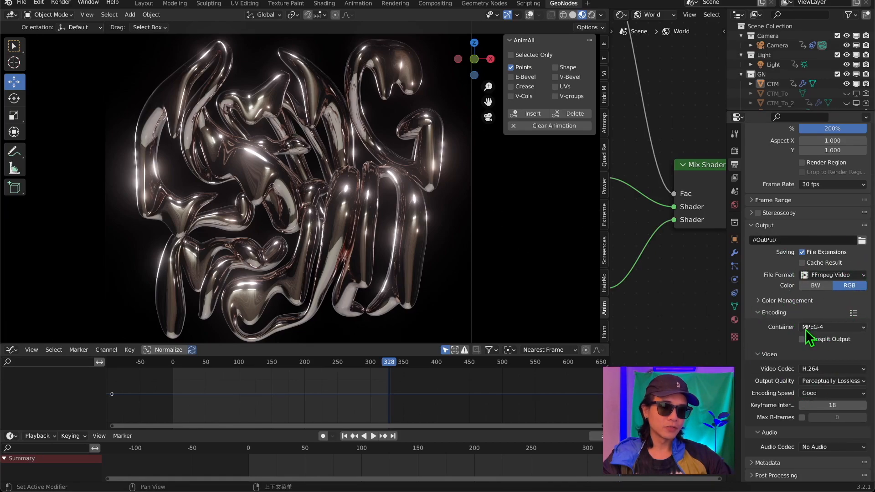
key("KP_0")
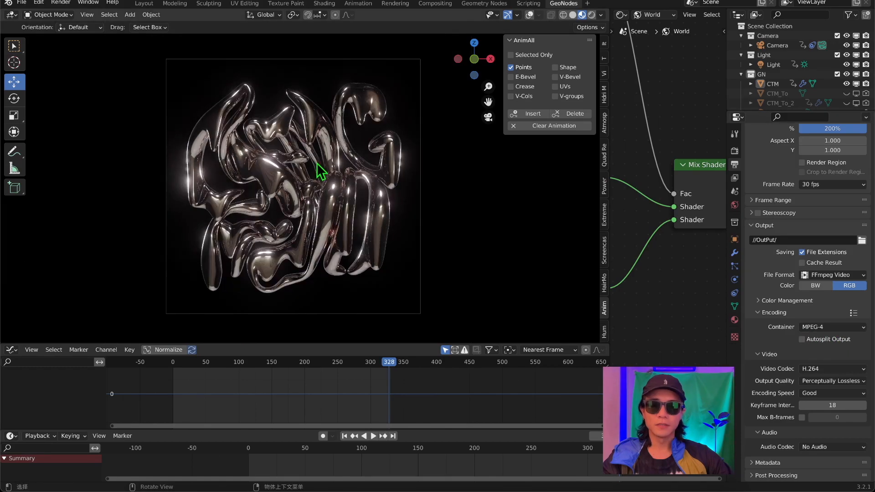
left_click(87, 15)
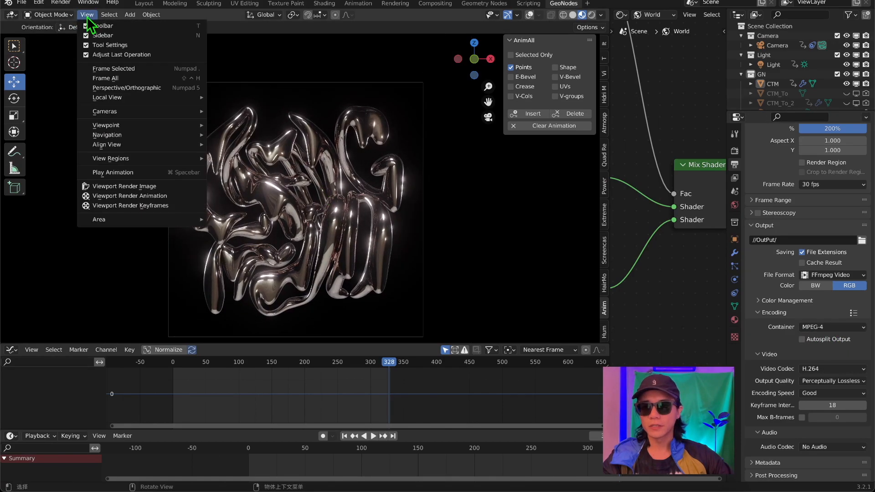
left_click(130, 197)
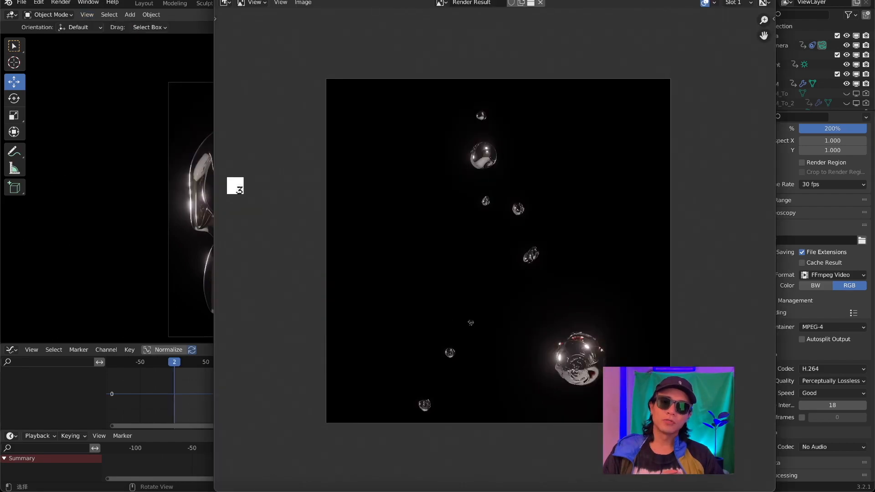